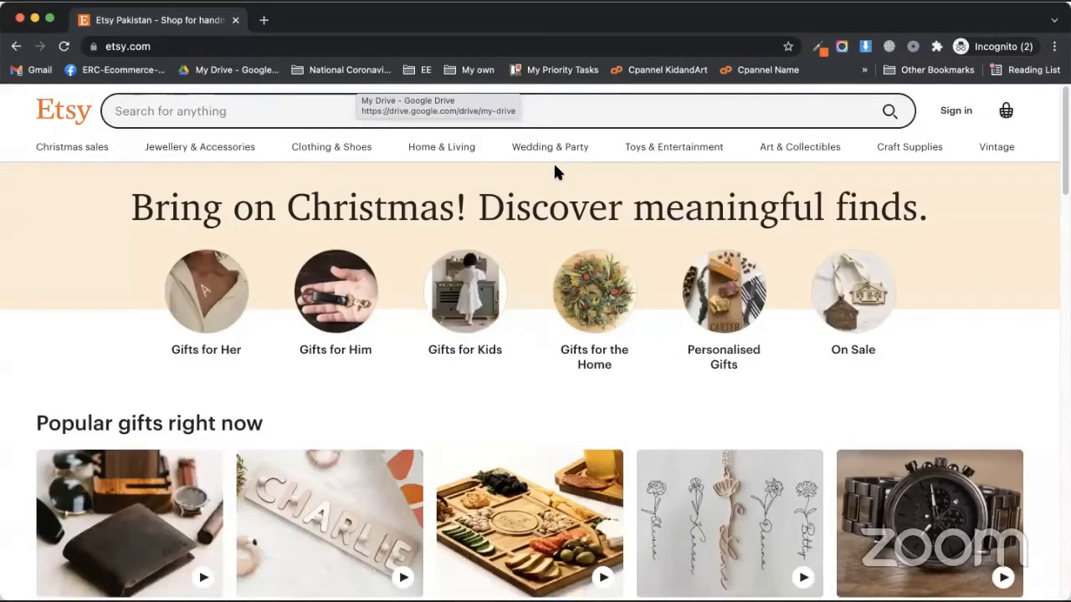
Scroll through the Etsy homepage's Christmas gift content
scroll(839, 343, "down", 5)
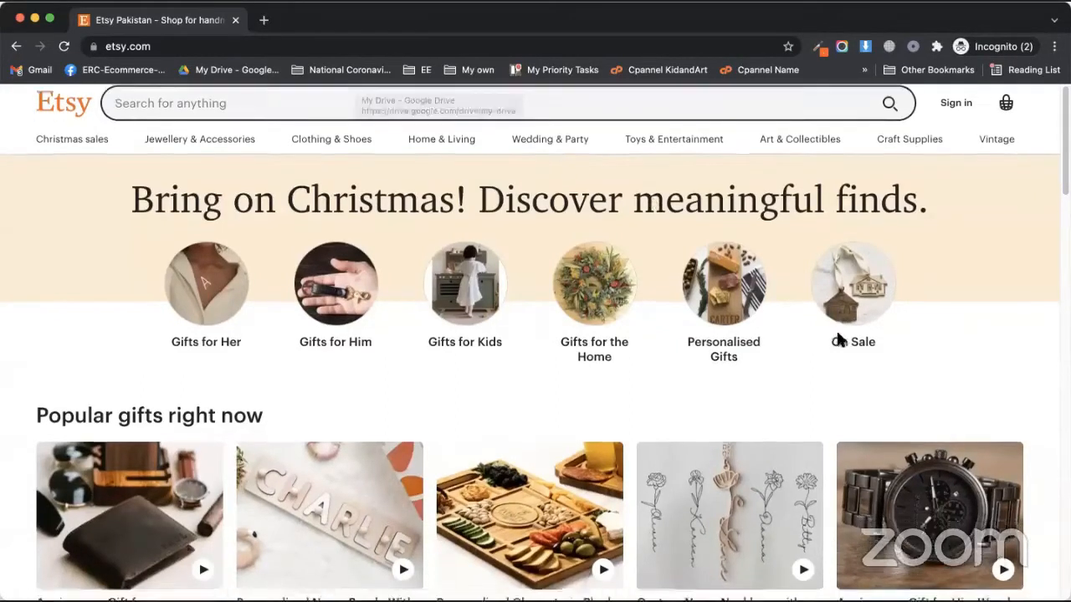
scroll(854, 368, "down", 1)
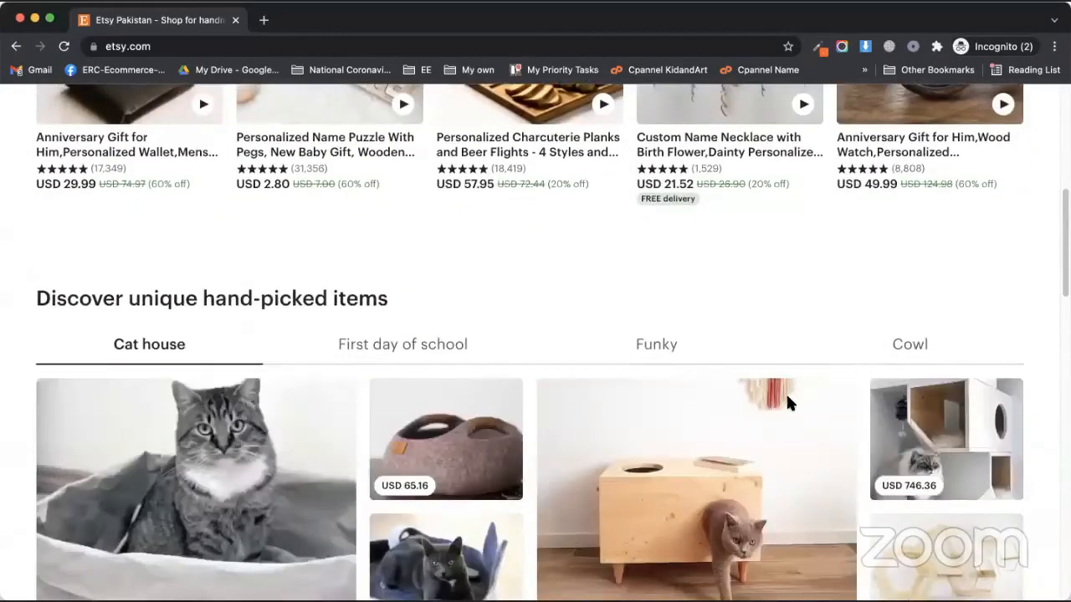
scroll(807, 382, "down", 2)
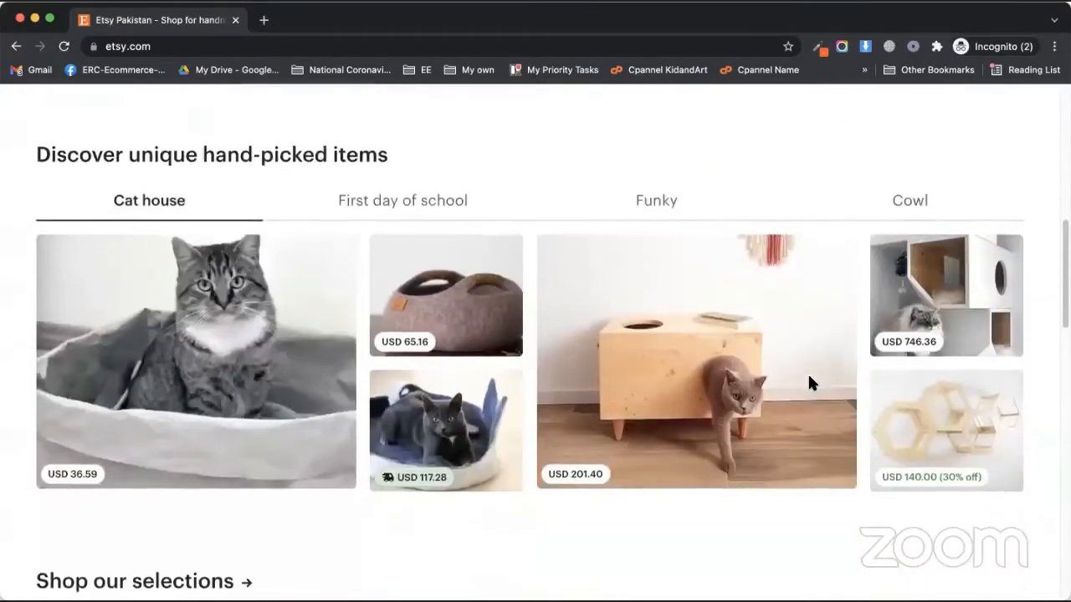
scroll(808, 378, "down", 6)
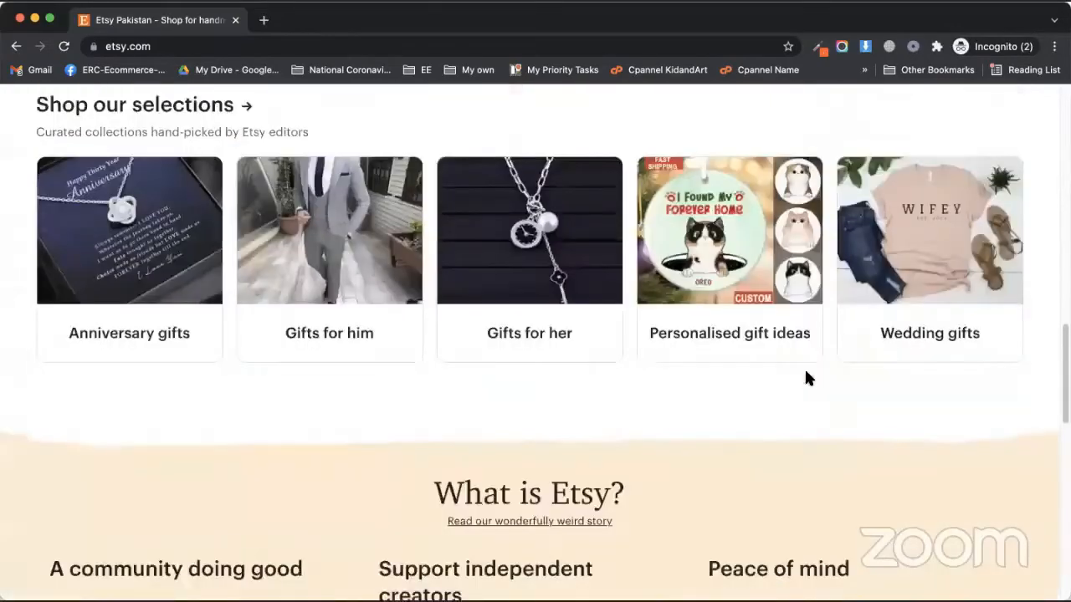
scroll(805, 380, "down", 2)
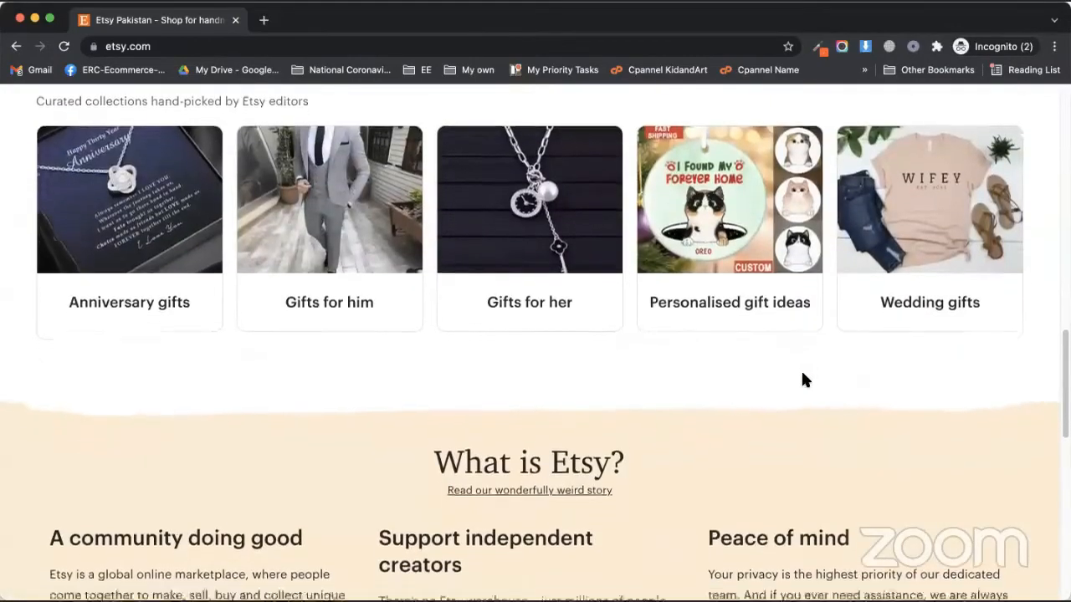
scroll(807, 381, "down", 8)
scroll(828, 460, "up", 17)
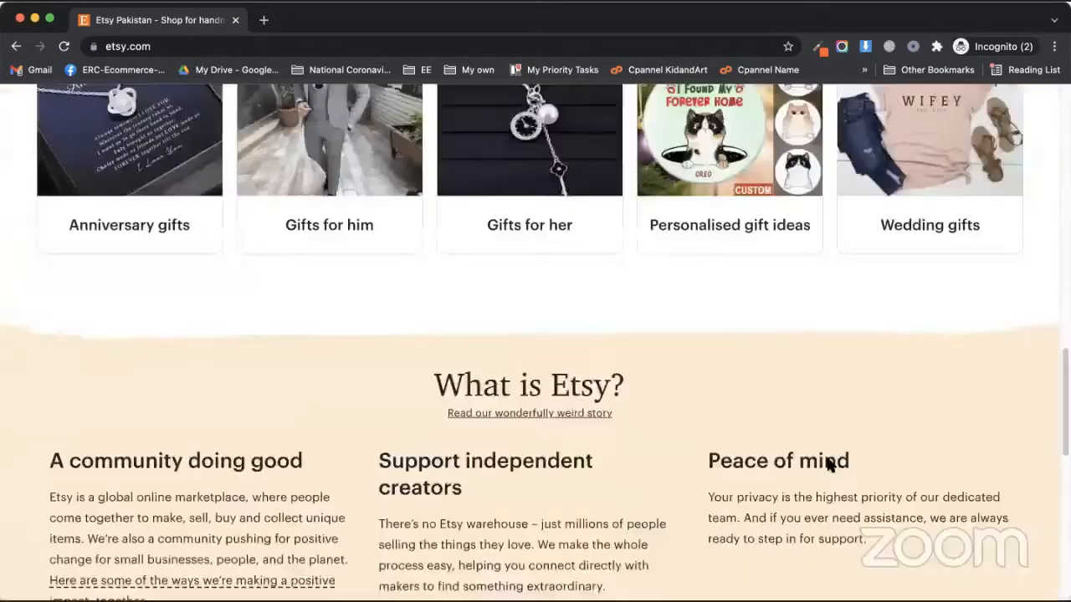
scroll(415, 74, "up", 6)
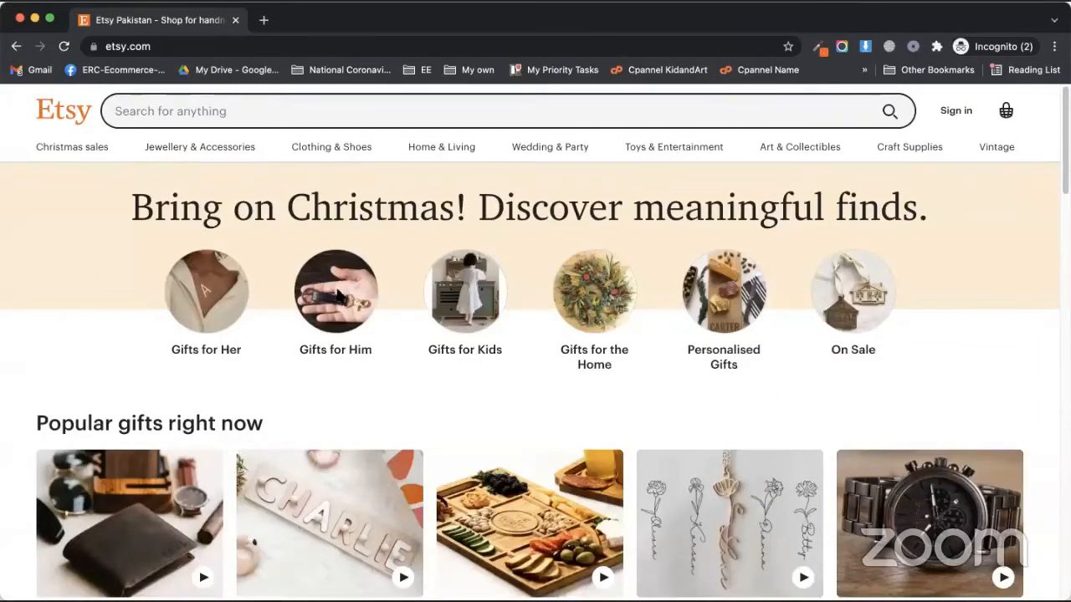
scroll(334, 301, "down", 1)
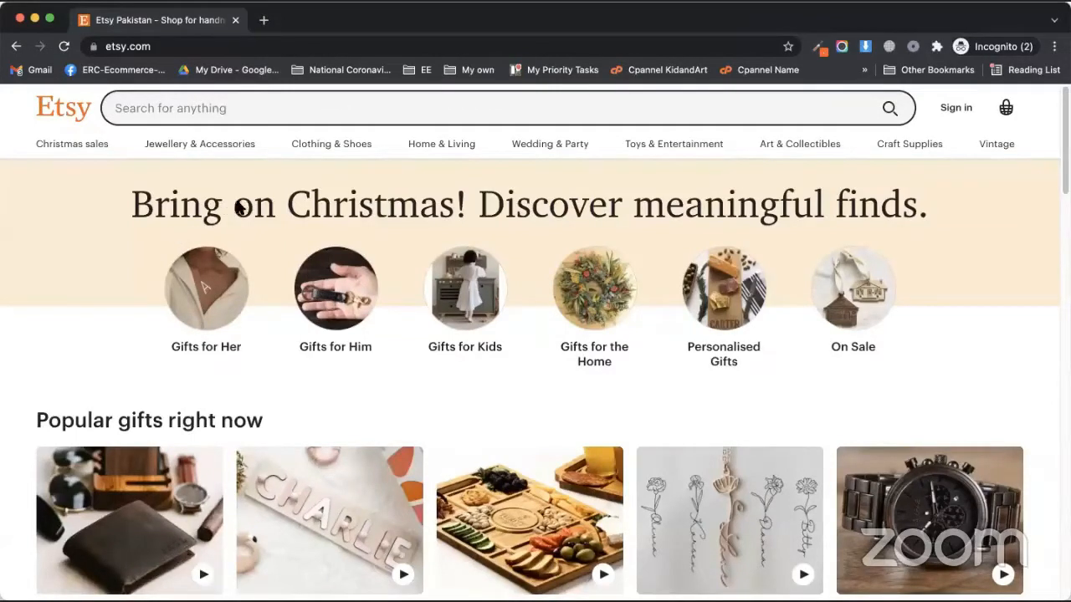
Highlight parts of the Christmas headline, then browse further down the homepage
left_click_drag(240, 208, 485, 209)
left_click(121, 217)
left_click_drag(374, 214, 520, 209)
left_click(520, 209)
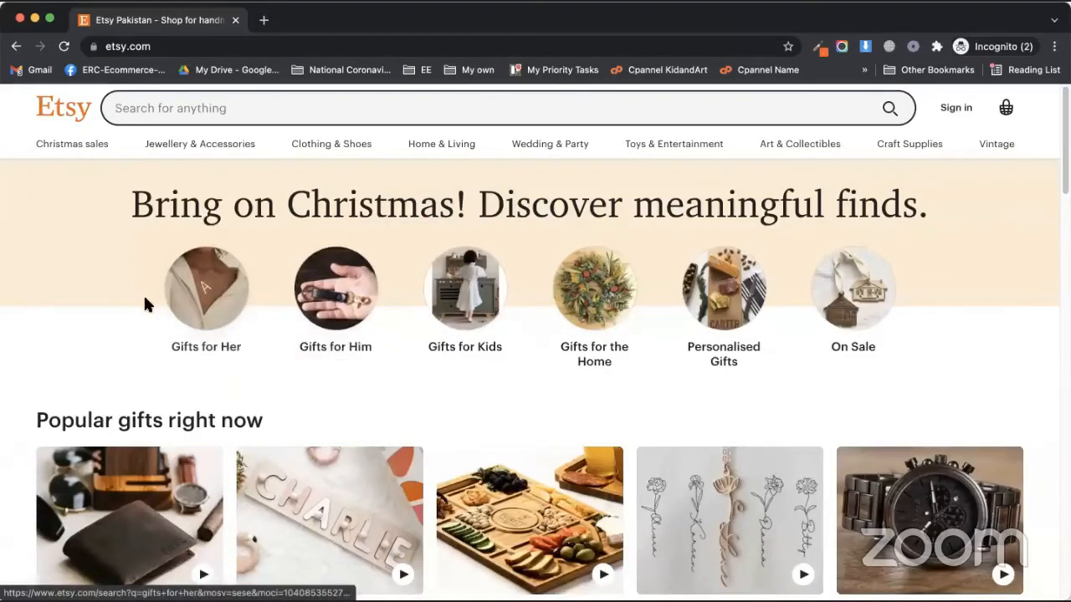
scroll(126, 297, "down", 3)
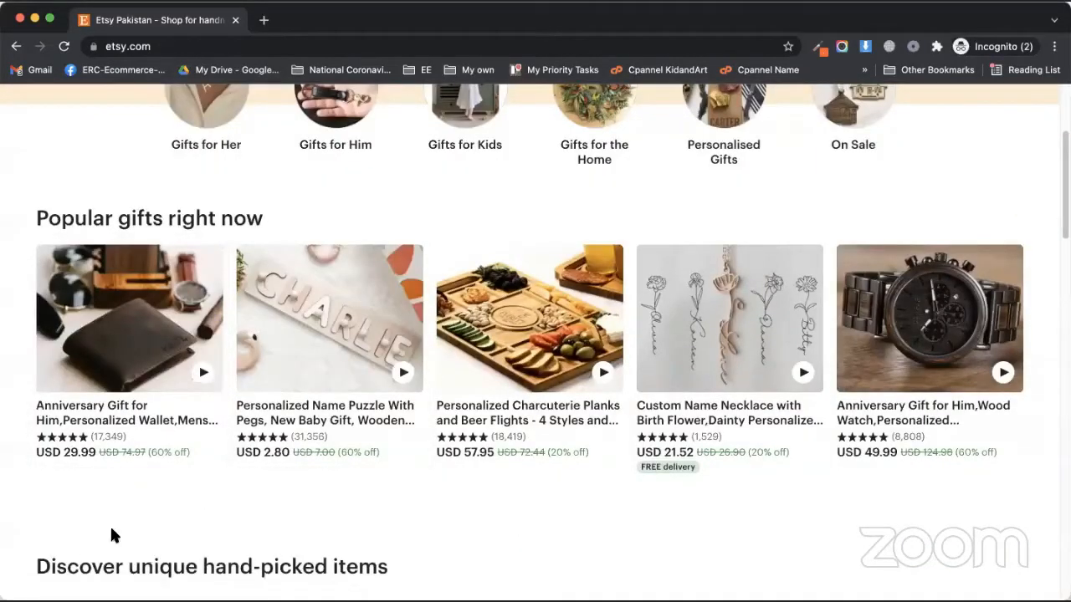
scroll(83, 399, "down", 5)
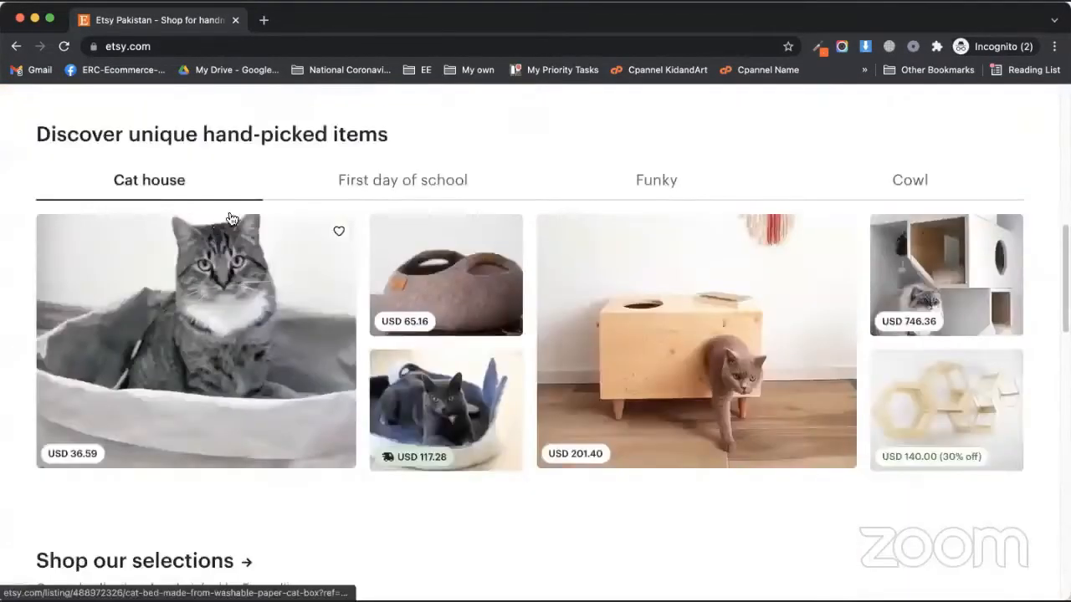
scroll(144, 443, "down", 1)
scroll(144, 443, "down", 3)
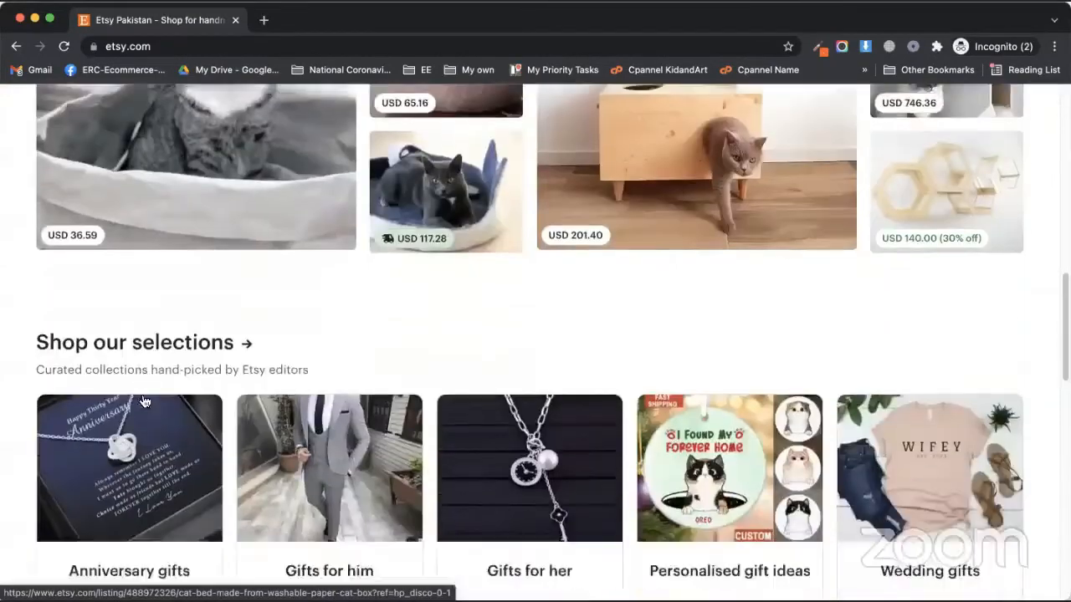
scroll(129, 309, "down", 1)
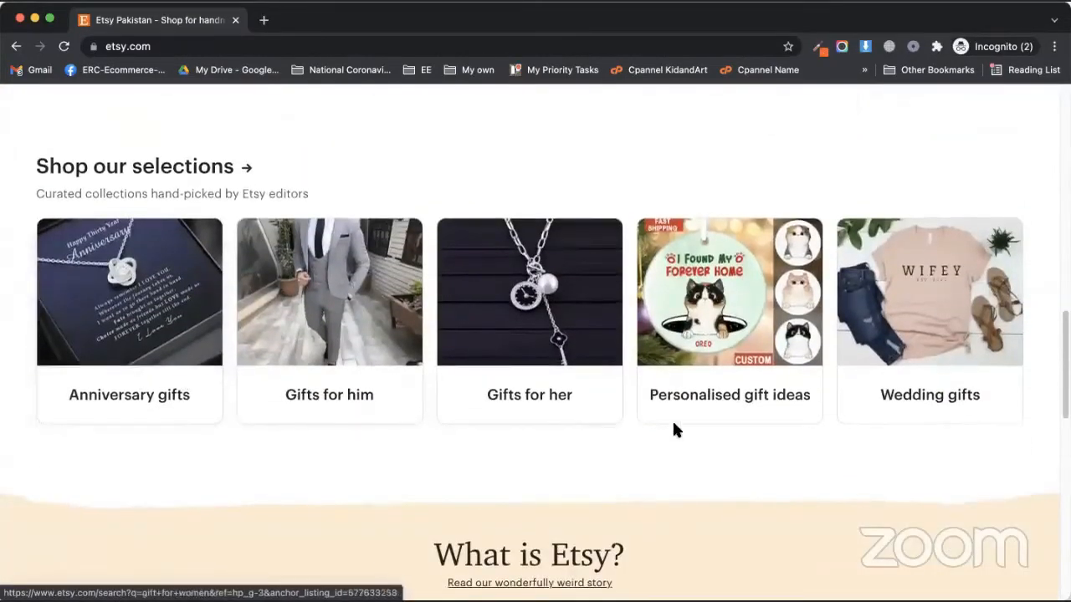
scroll(368, 441, "down", 4)
scroll(249, 246, "down", 2)
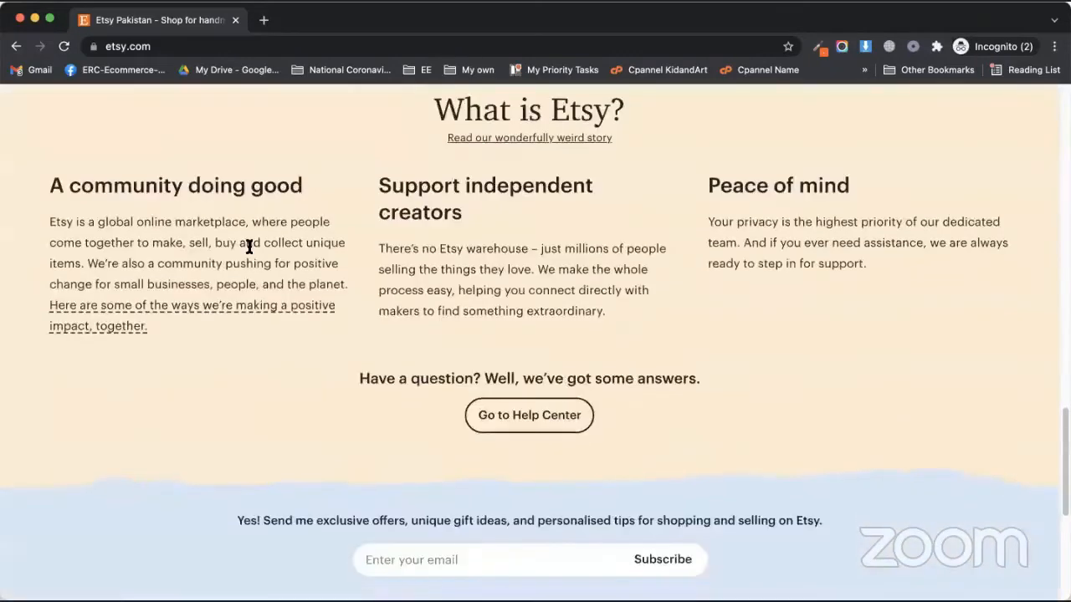
scroll(300, 433, "down", 5)
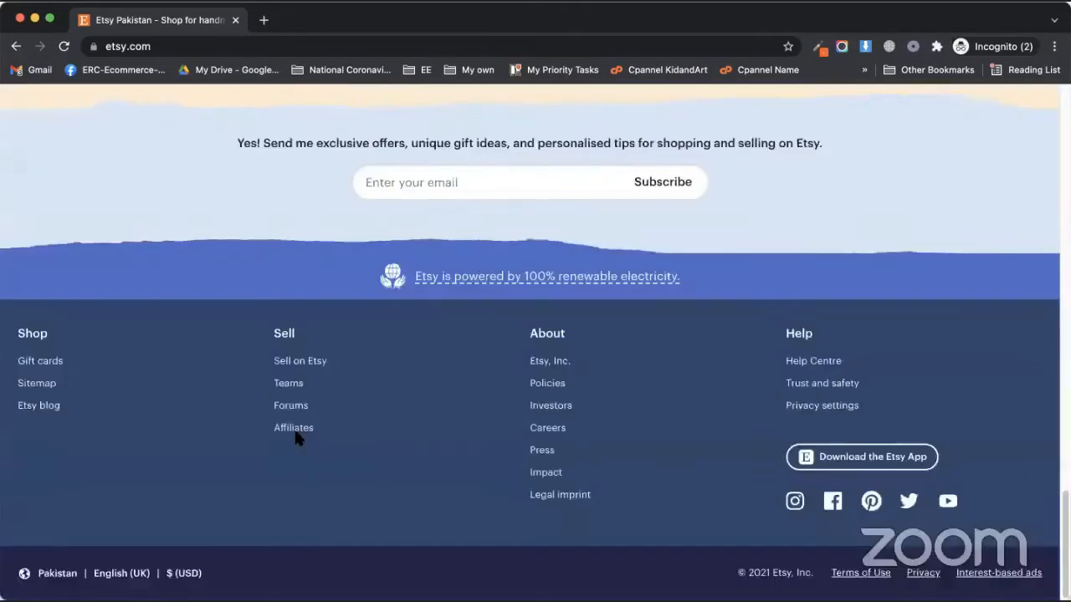
scroll(368, 461, "up", 15)
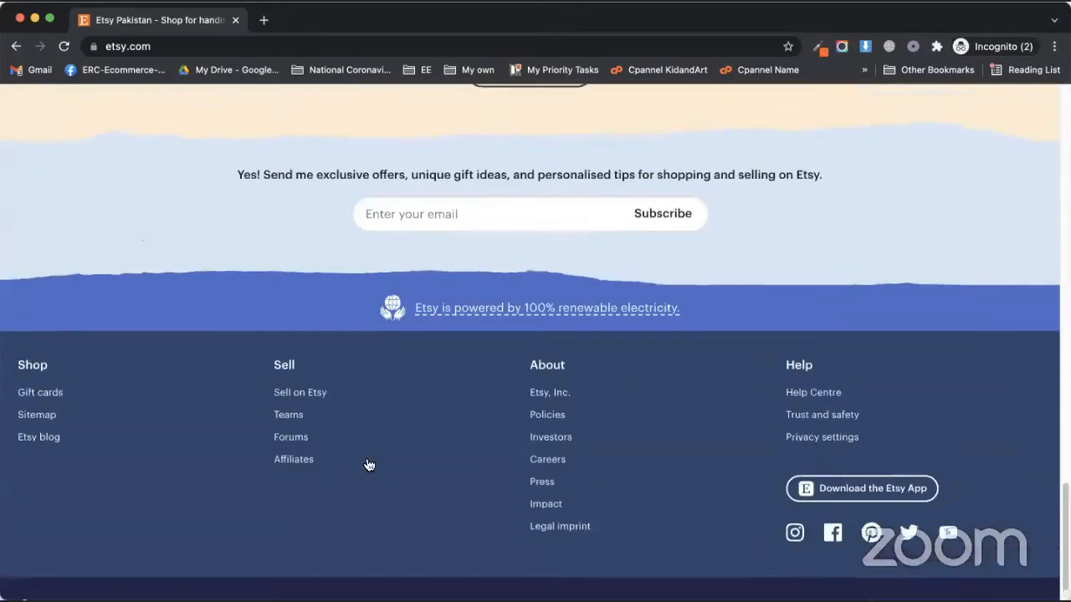
scroll(272, 552, "up", 10)
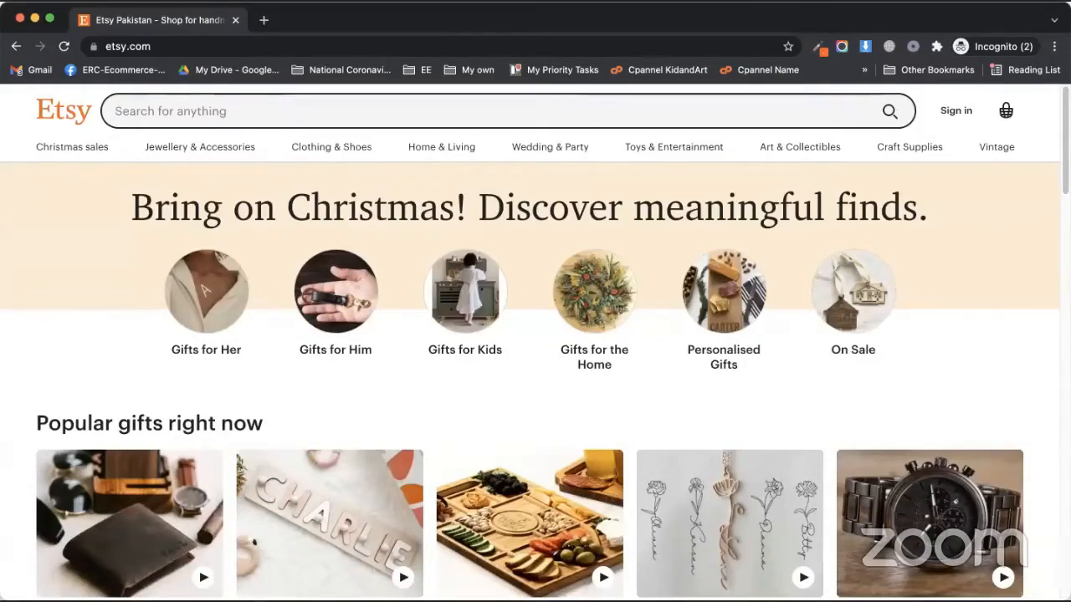
Start a new Etsy account, filling in the email address and first name
left_click(954, 110)
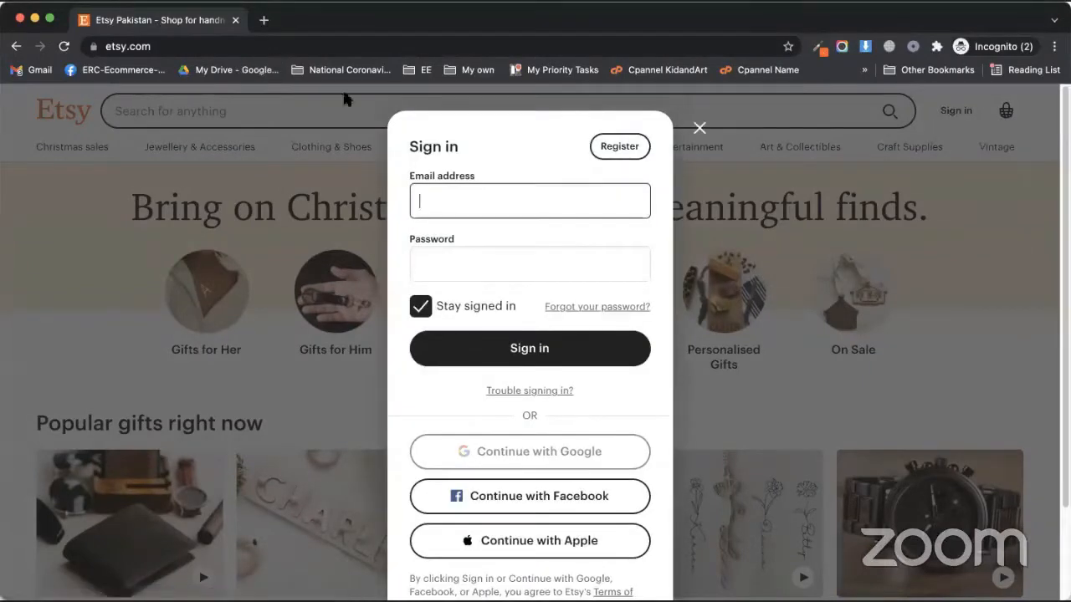
left_click(615, 153)
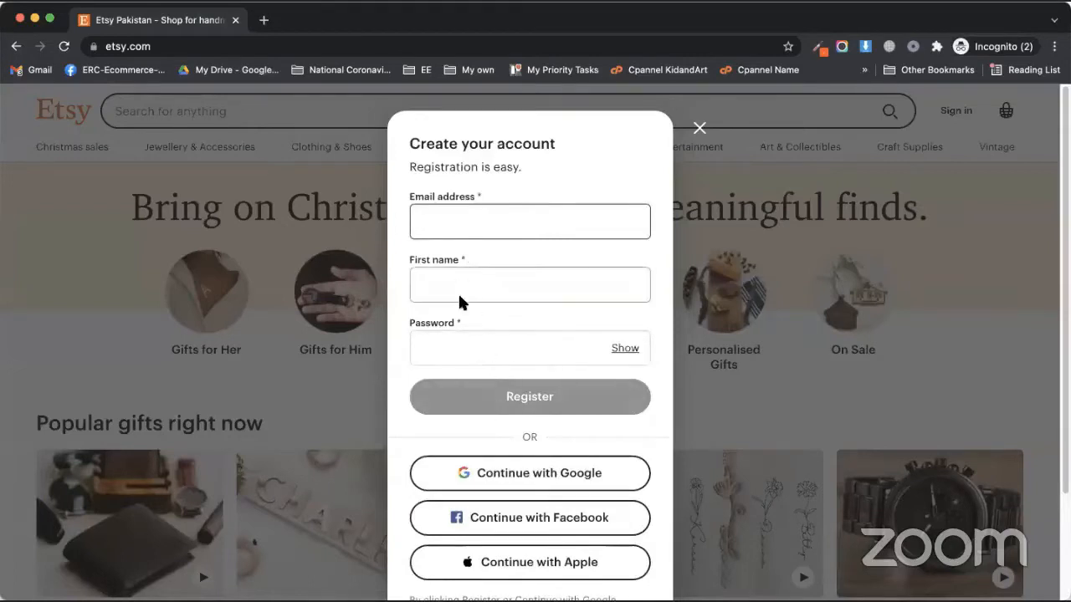
left_click(474, 219)
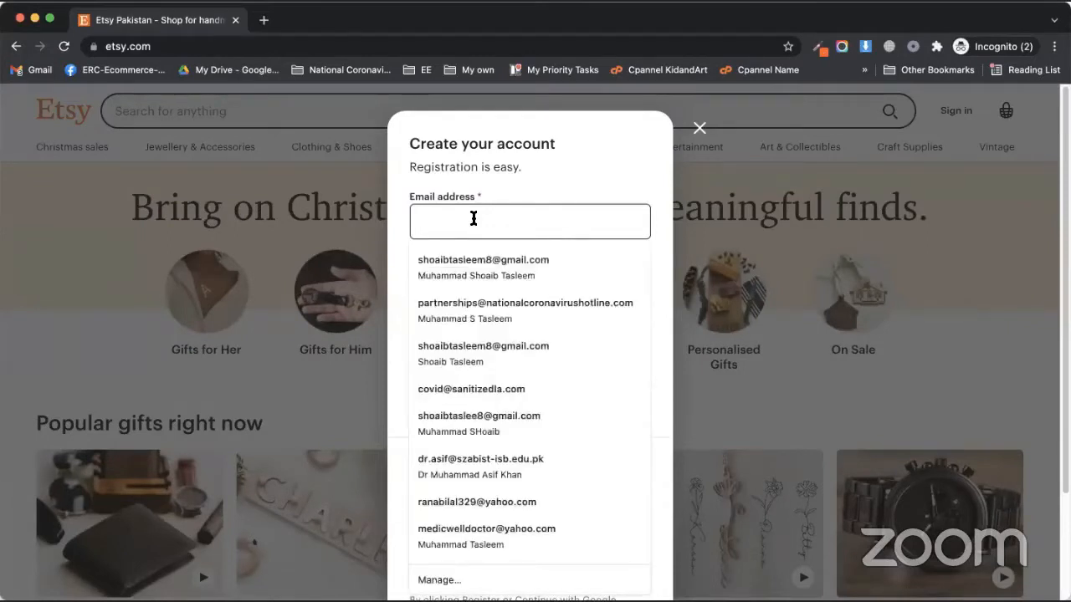
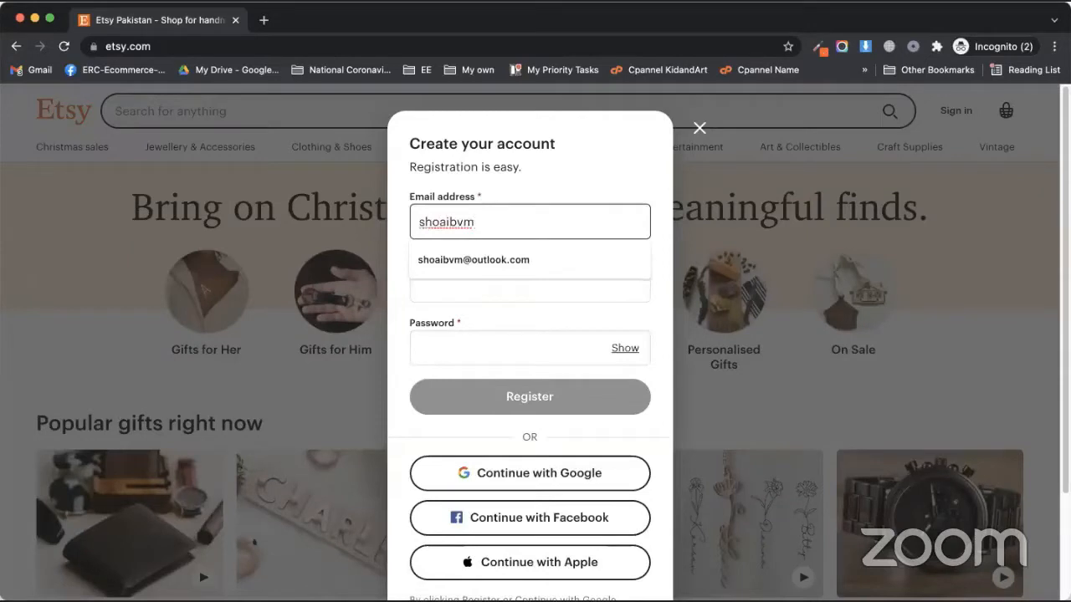
key("Down")
key("Tab")
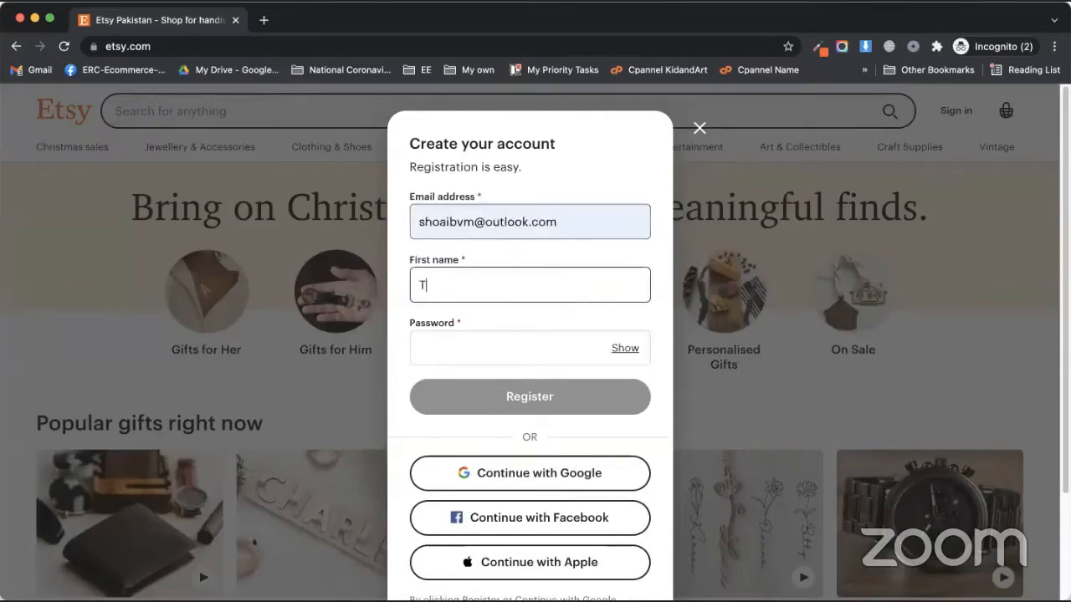
type("T")
key("BackSpace")
type("Muhamma")
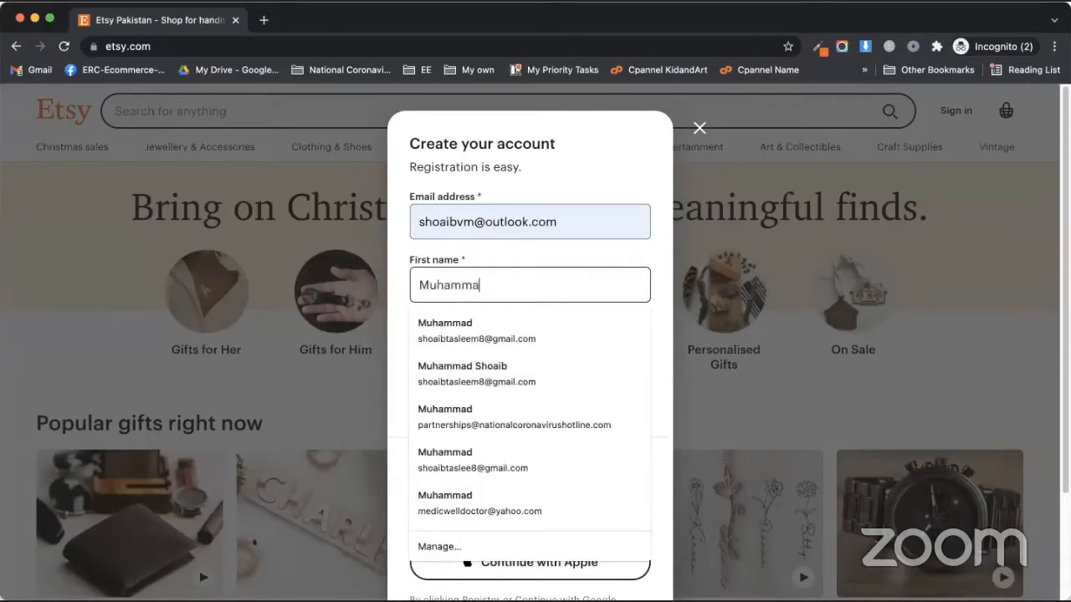
type("d")
key("Tab")
Re-enter the password until its quality shows Strong, then register the account
type("••••")
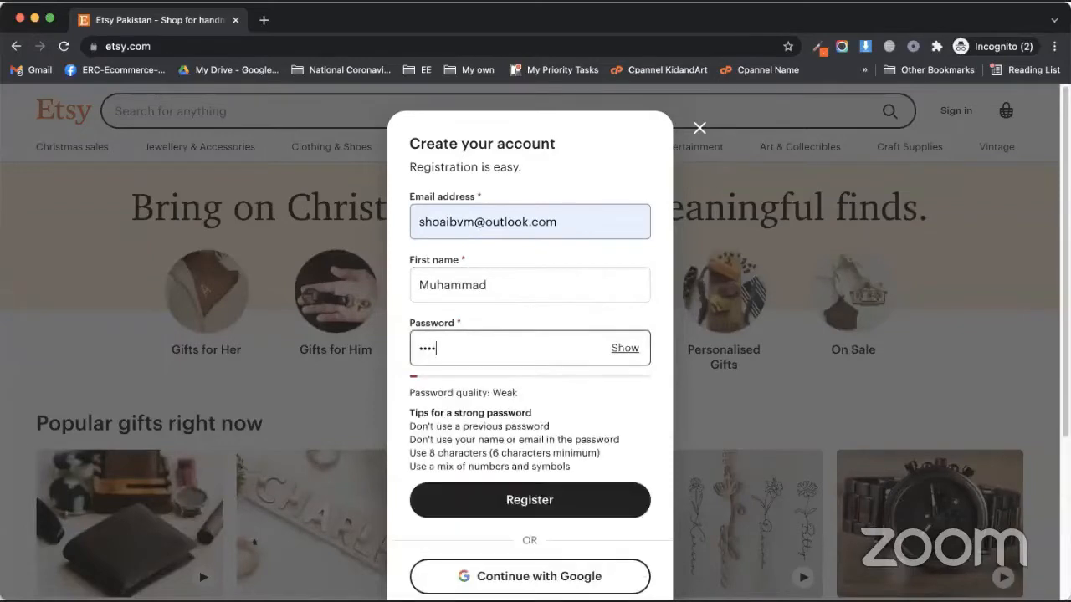
type("••")
key("BackSpace")
key("BackSpace")
key("BackSpace")
key("BackSpace")
key("BackSpace")
key("BackSpace")
type("•••")
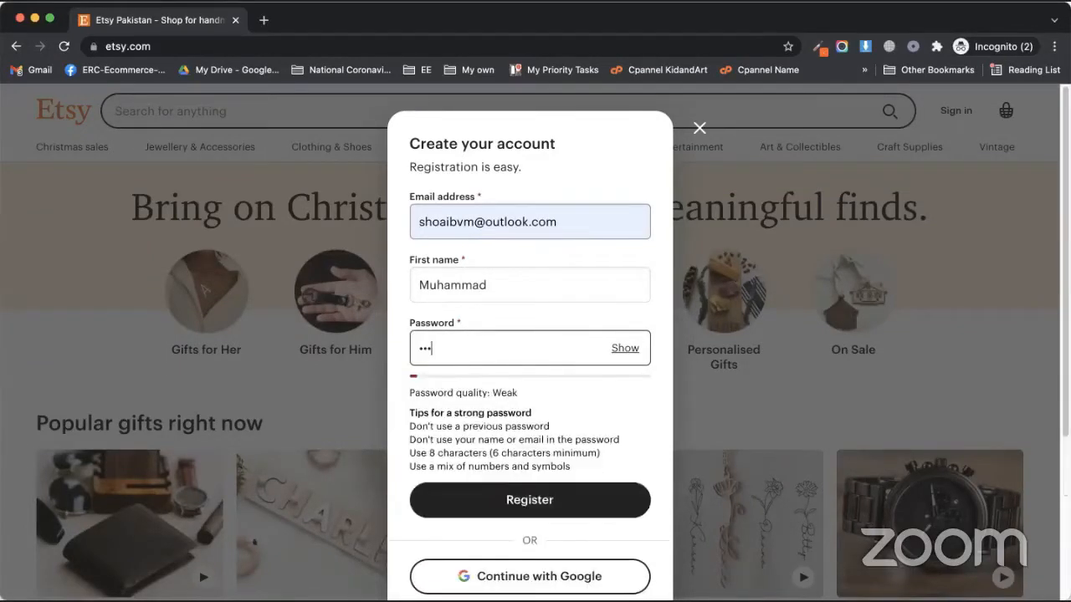
type("••••")
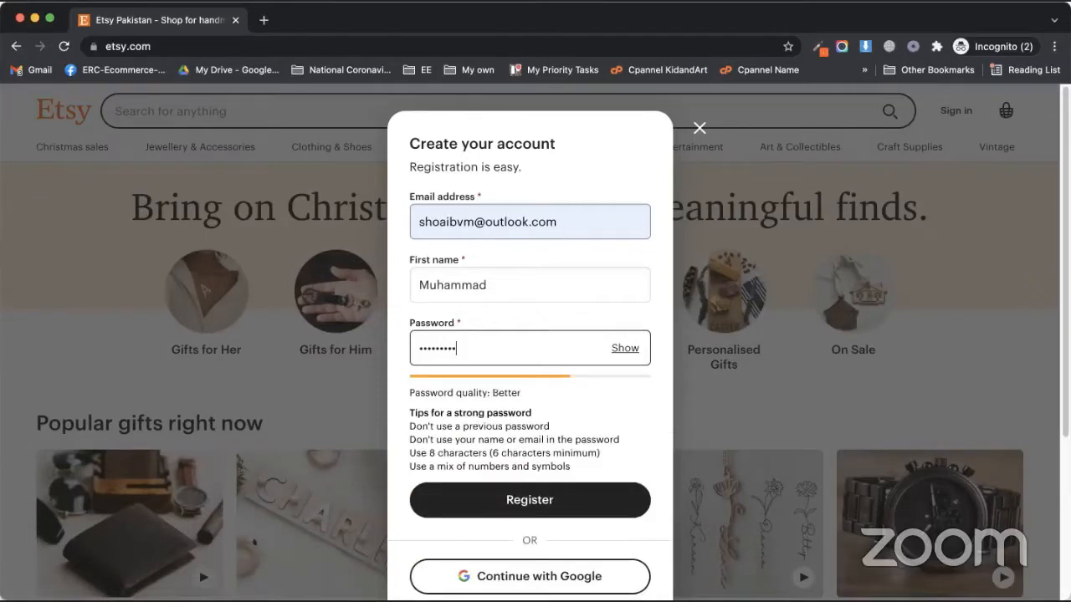
key("BackSpace")
key("BackSpace")
key("BackSpace")
key("BackSpace")
key("BackSpace")
key("BackSpace")
key("BackSpace")
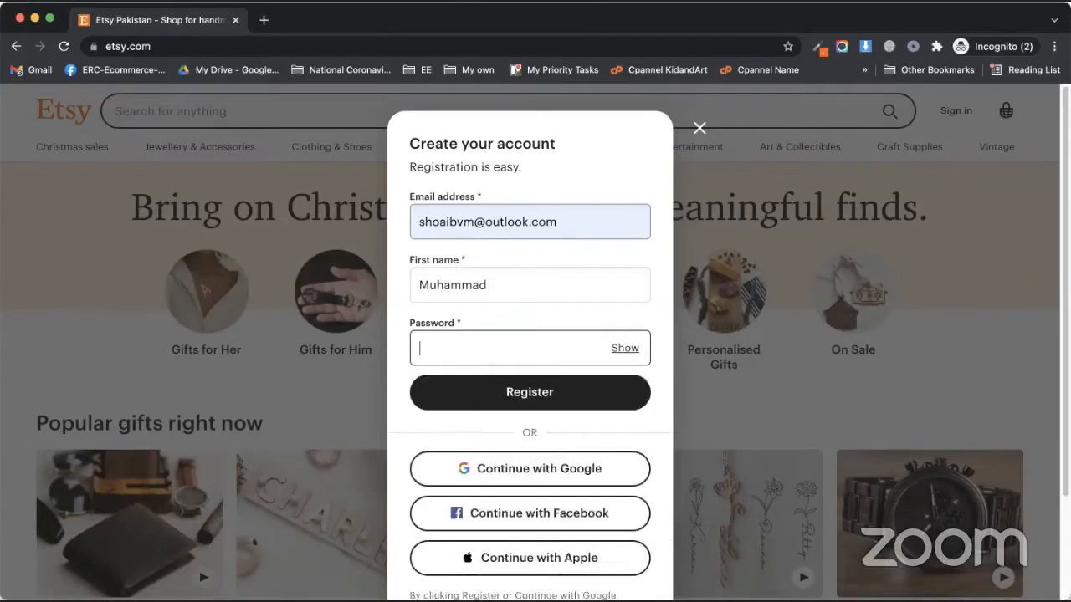
type("•••••••")
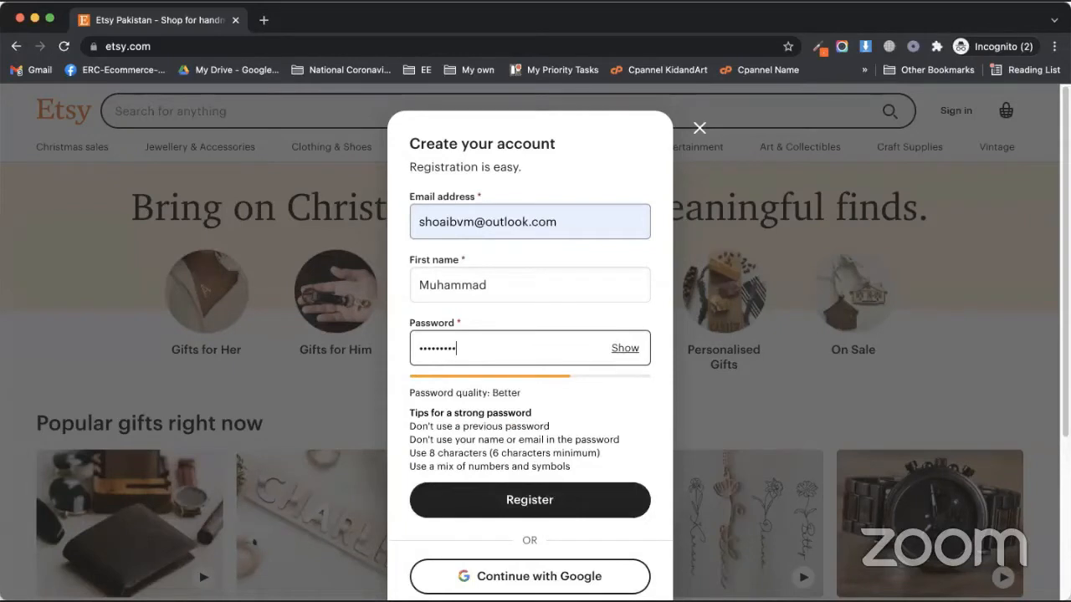
type("•••••")
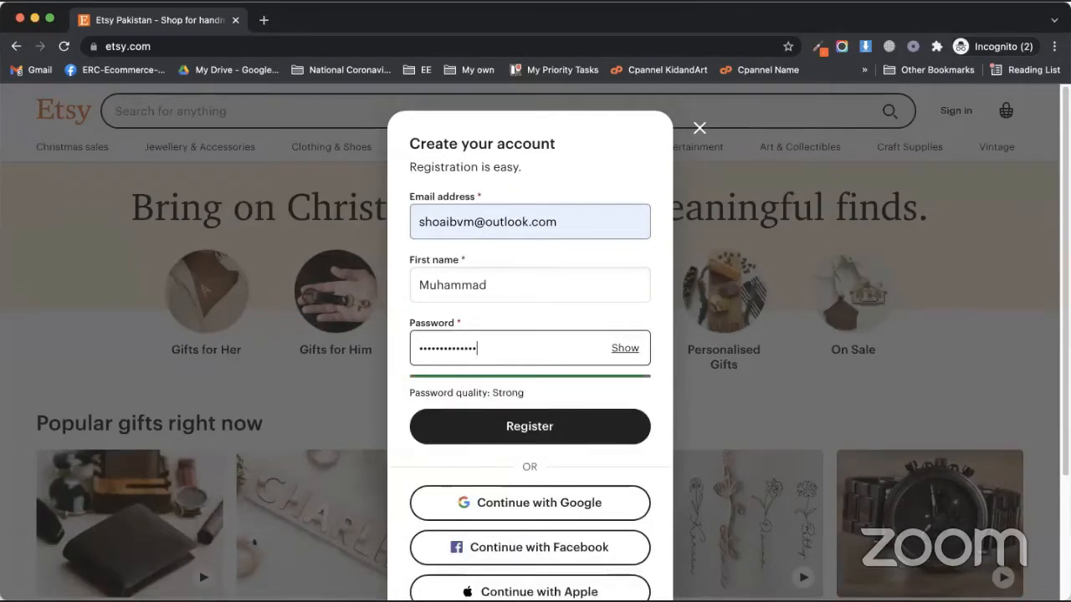
key("BackSpace")
key("BackSpace")
key("BackSpace")
key("BackSpace")
key("BackSpace")
key("BackSpace")
key("BackSpace")
key("BackSpace")
key("BackSpace")
key("BackSpace")
key("BackSpace")
key("BackSpace")
key("BackSpace")
key("BackSpace")
type("•")
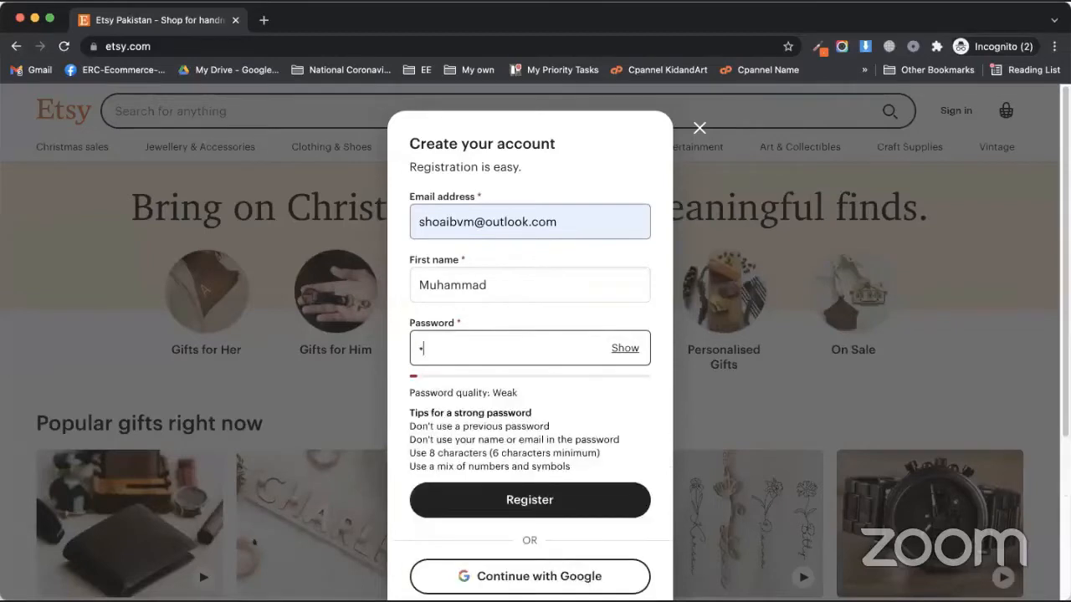
type("••••••")
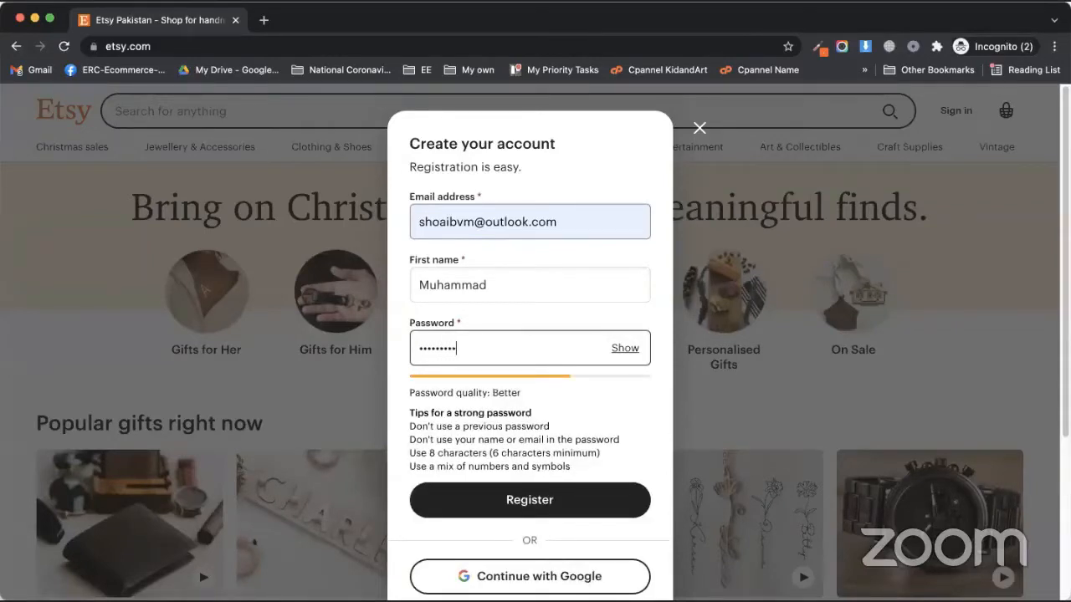
type("••••••")
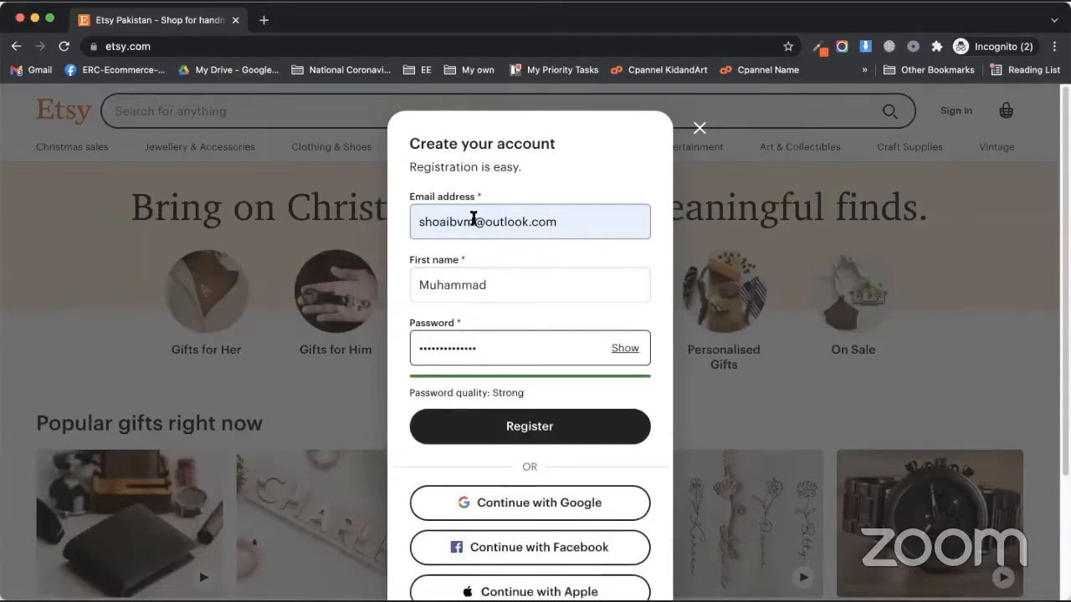
left_click(513, 434)
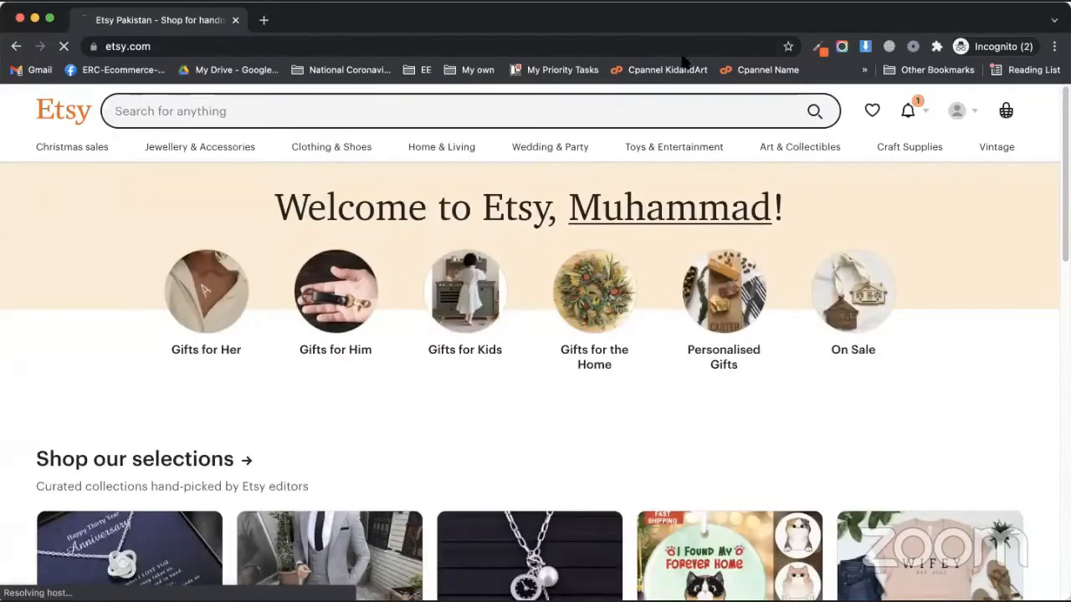
Open and close a new browser tab, return to Etsy, and view the account's Updates
left_click(264, 20)
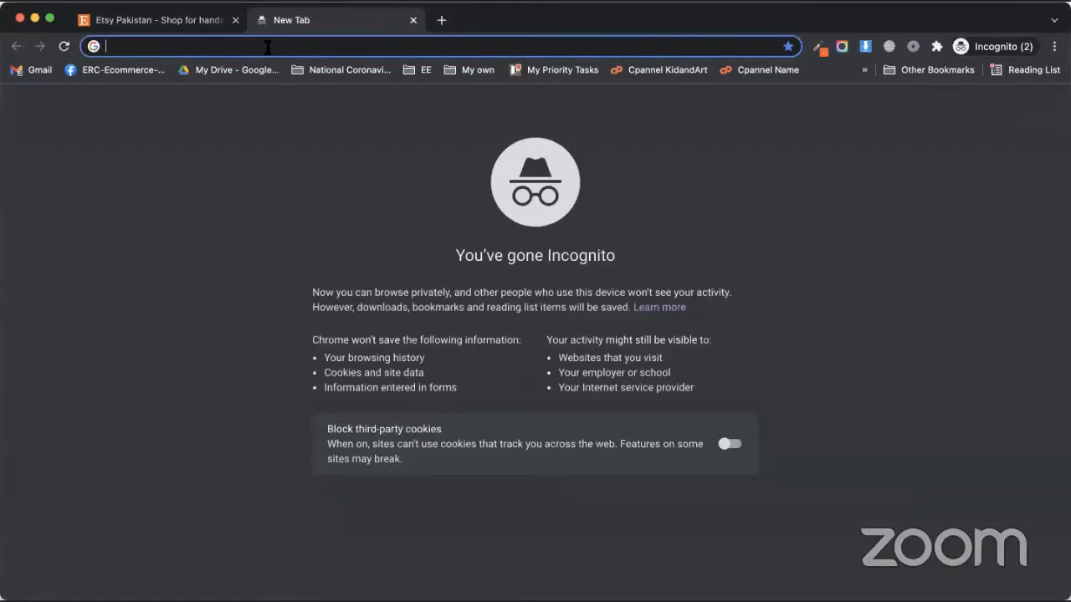
left_click(414, 19)
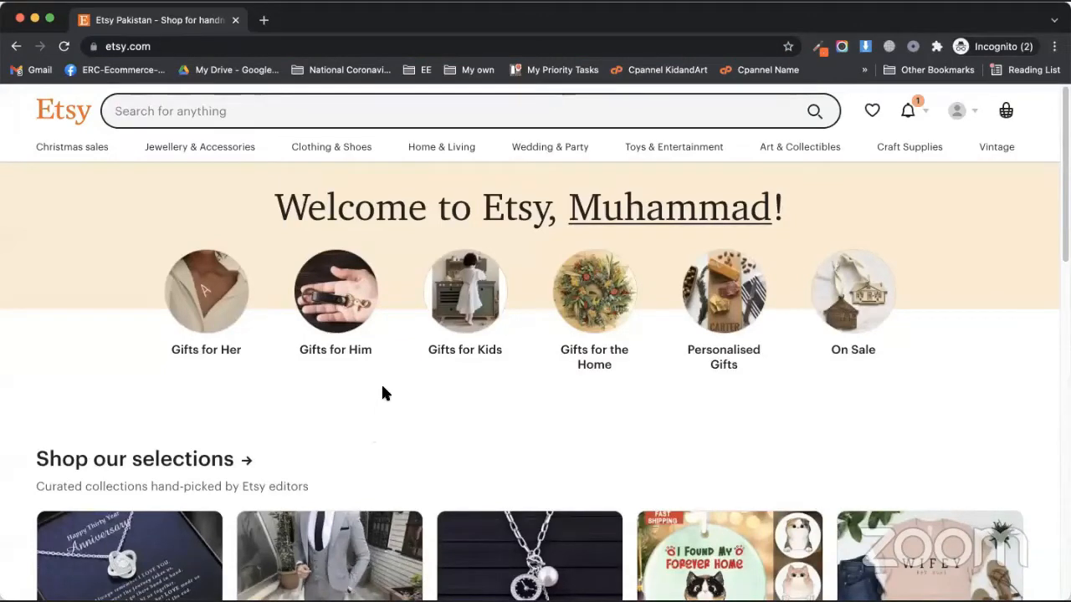
left_click(461, 41)
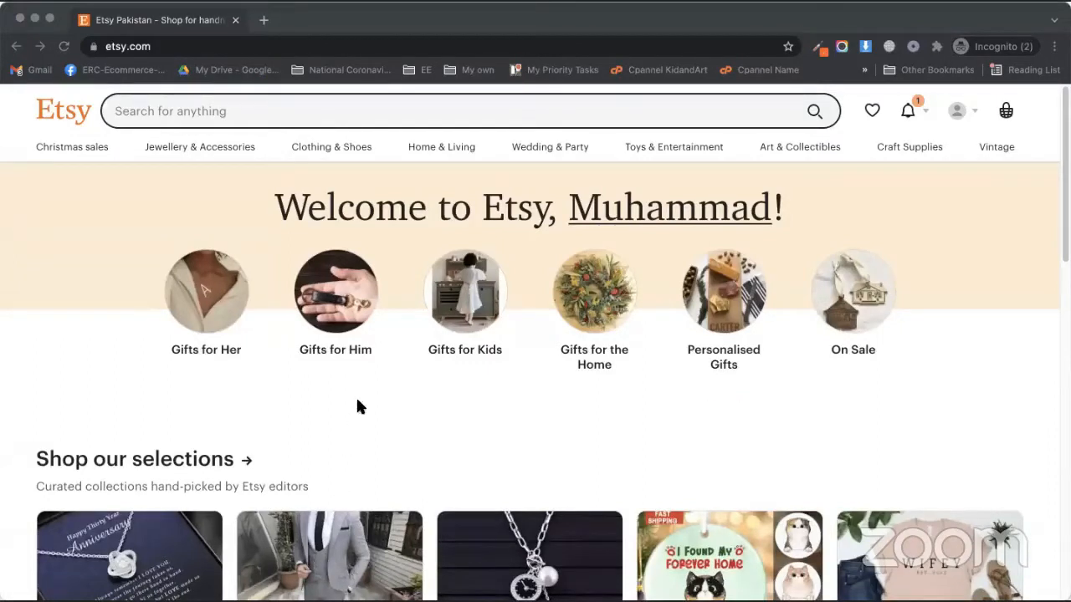
left_click(523, 360)
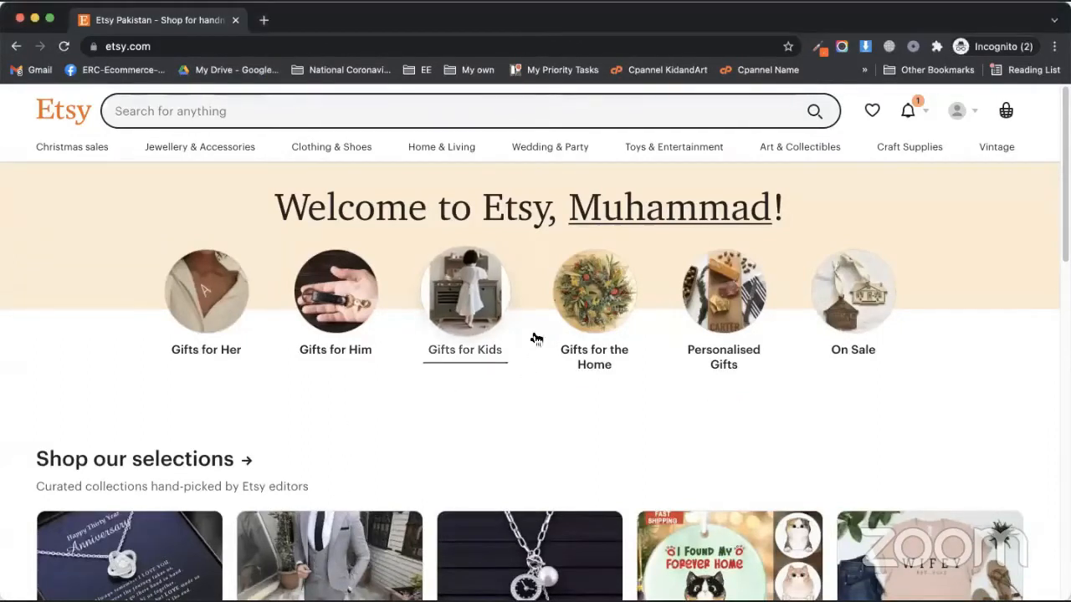
left_click(909, 117)
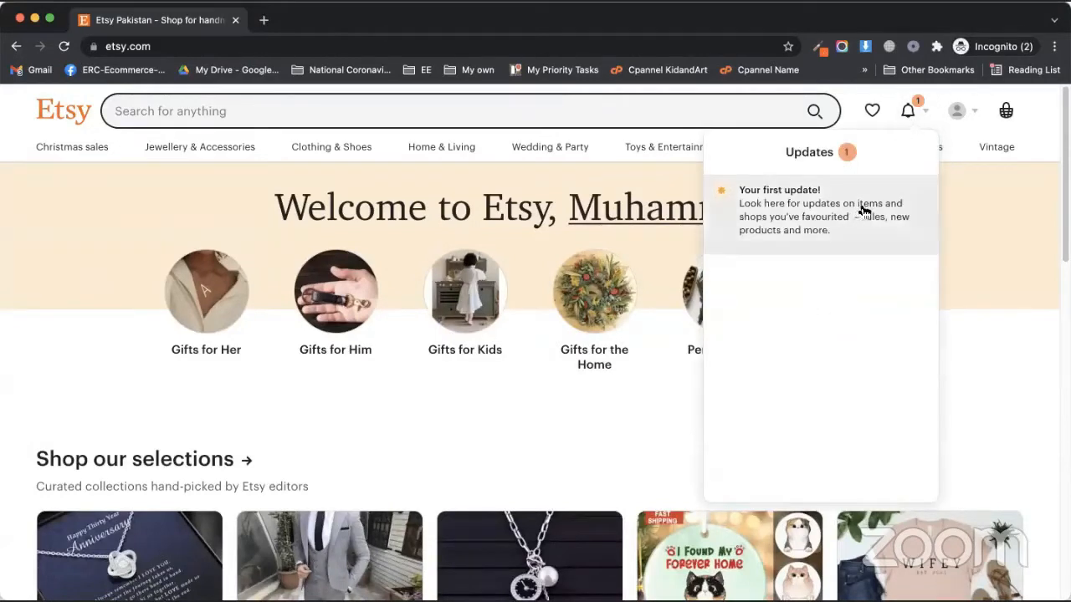
Check the basket, then choose Sell on Etsy from the account menu
left_click(1005, 115)
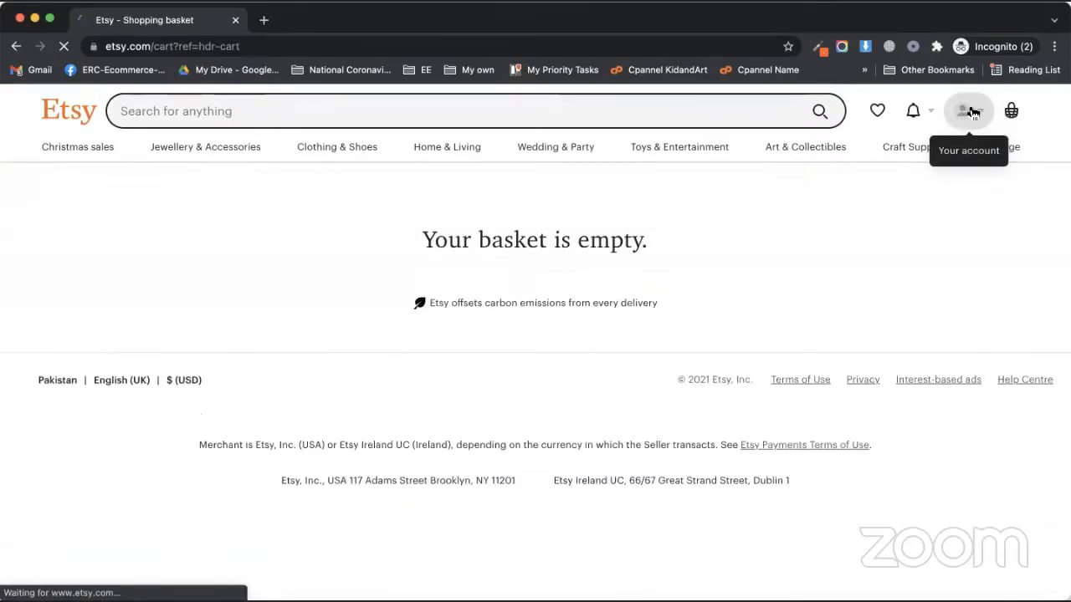
left_click(979, 113)
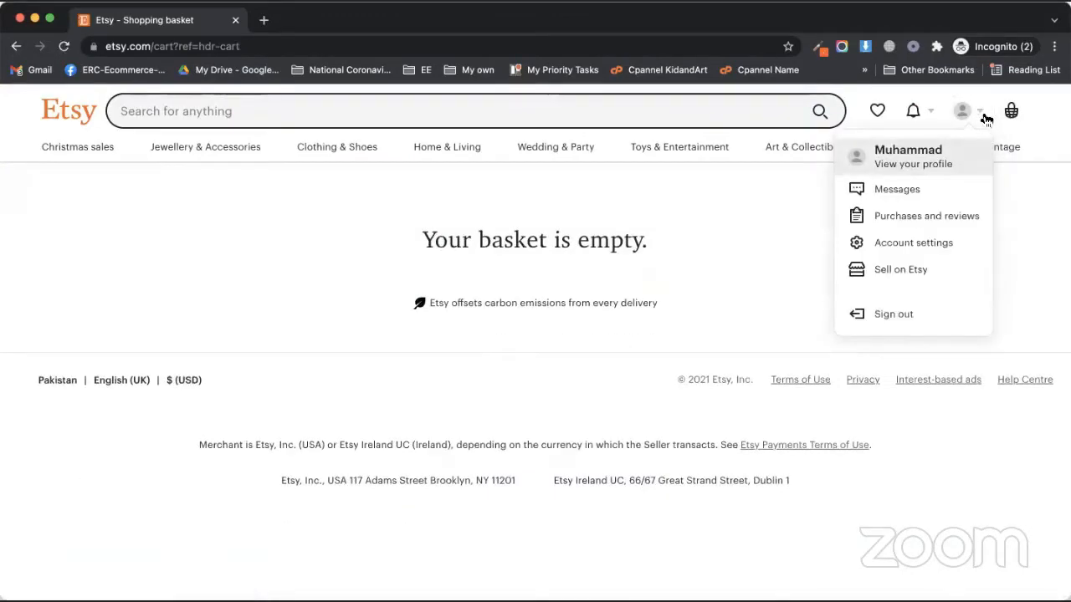
left_click(891, 271)
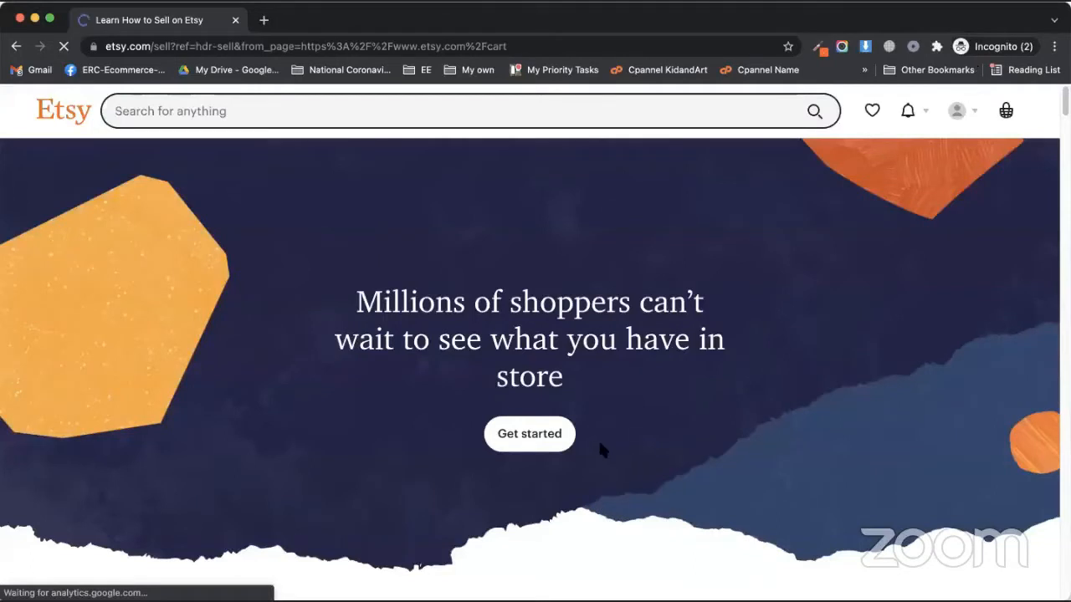
Start setting up a new shop and set the shop language to English
left_click(483, 441)
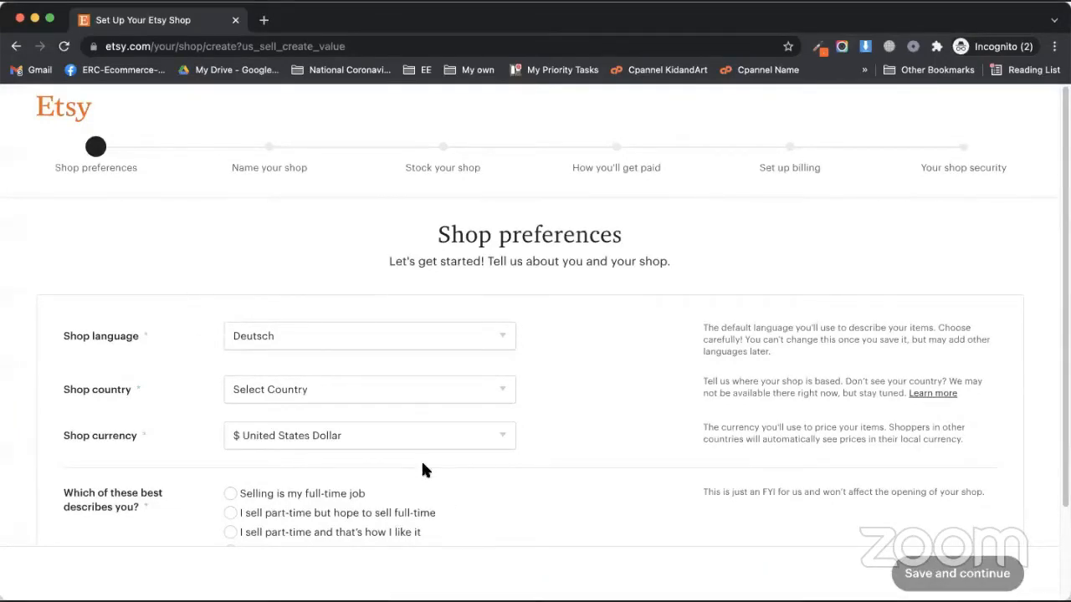
left_click(412, 343)
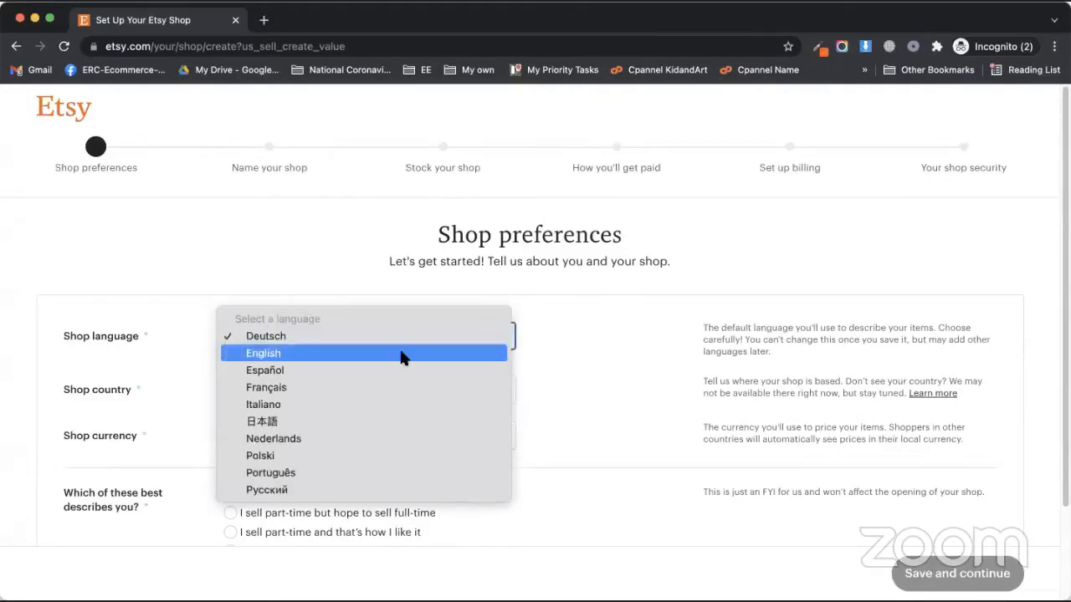
left_click(402, 355)
Set the shop country to United States, mark selling as a full-time job, and save
left_click(342, 387)
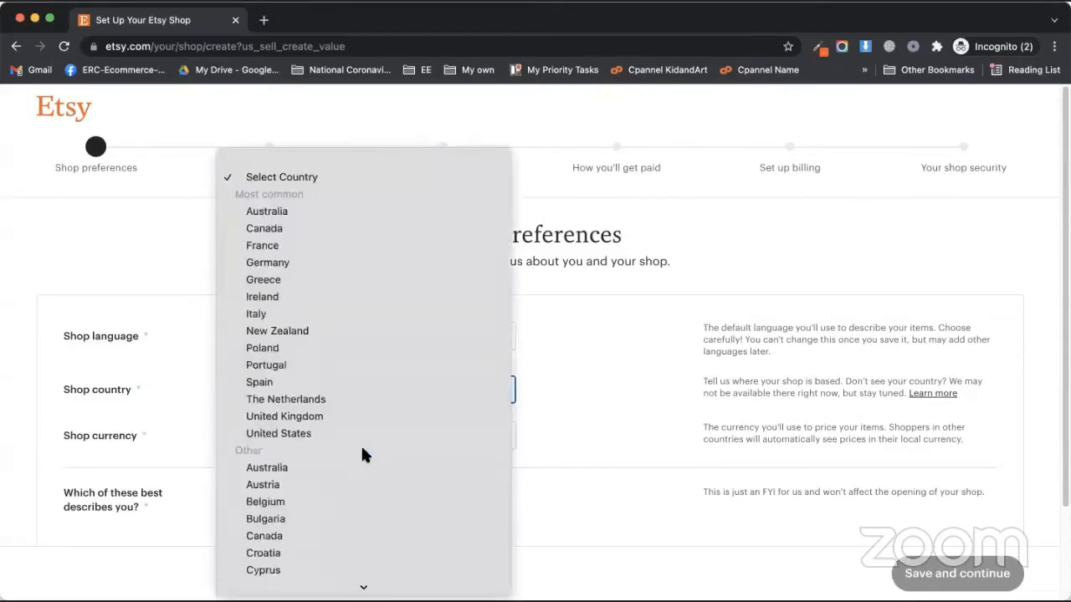
scroll(362, 454, "down", 10)
type("ph")
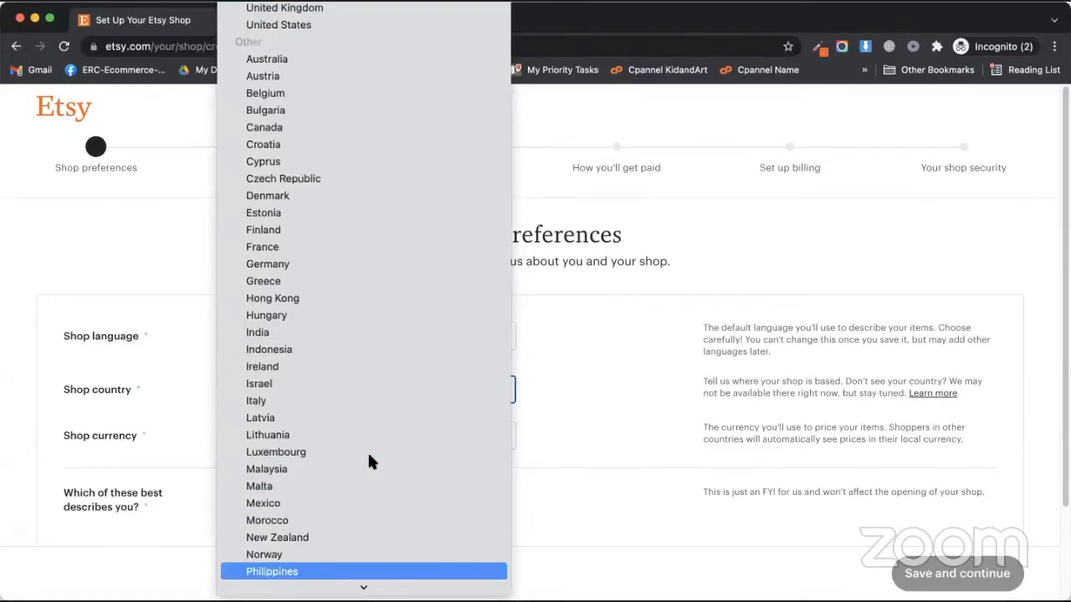
type("p")
scroll(301, 242, "up", 5)
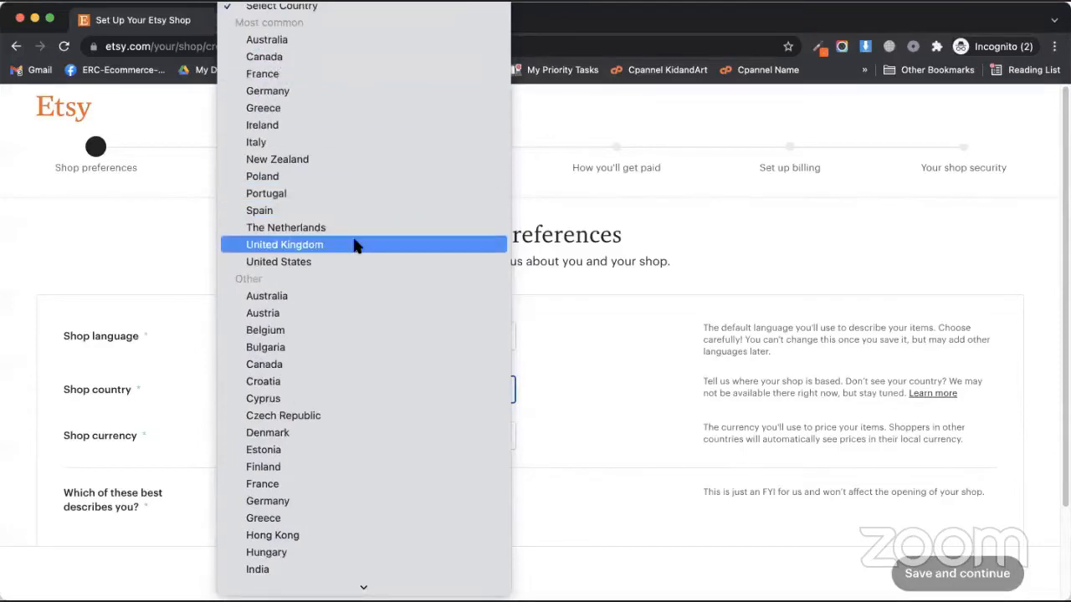
scroll(354, 244, "down", 10)
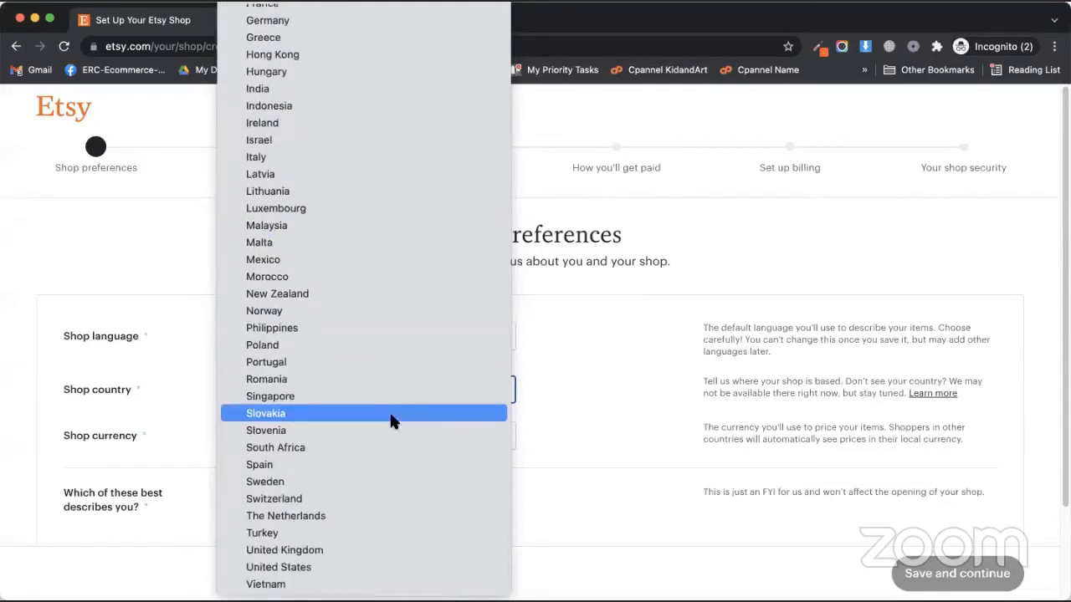
left_click(123, 283)
left_click(317, 388)
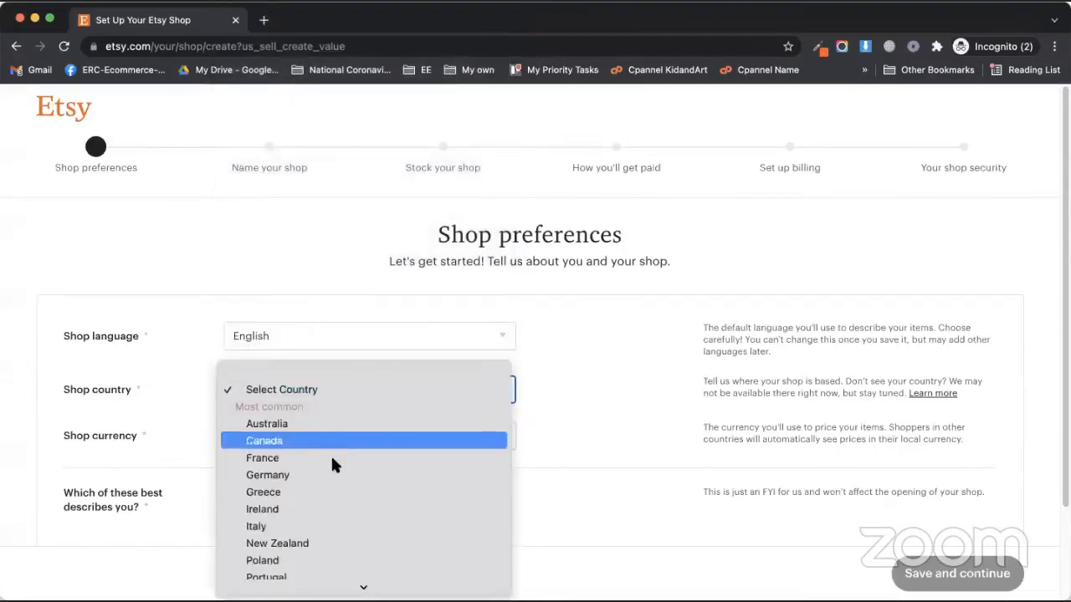
scroll(331, 455, "down", 3)
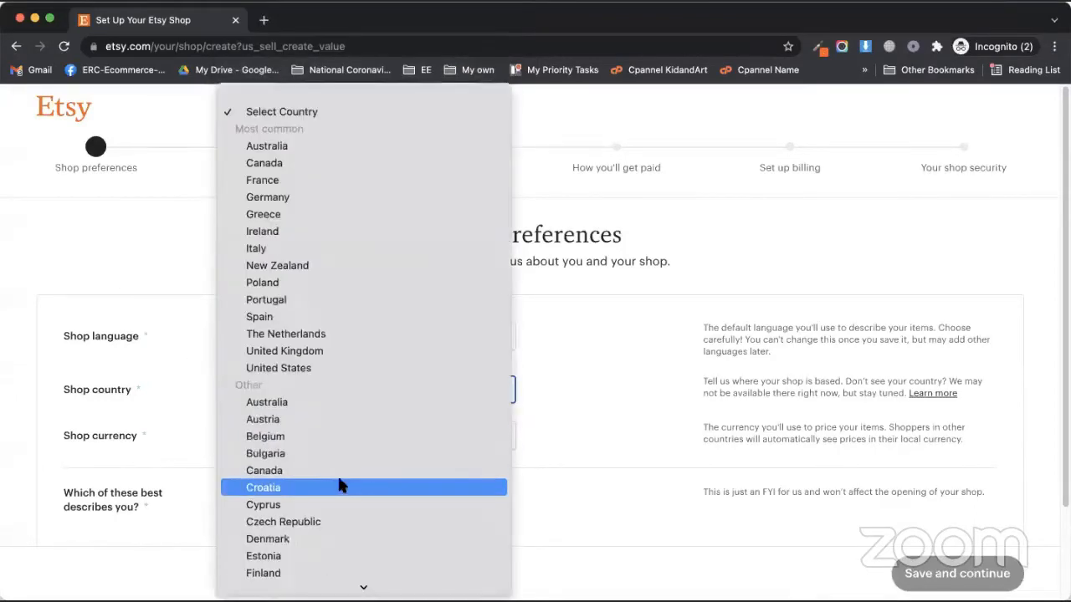
left_click(316, 368)
scroll(158, 351, "down", 3)
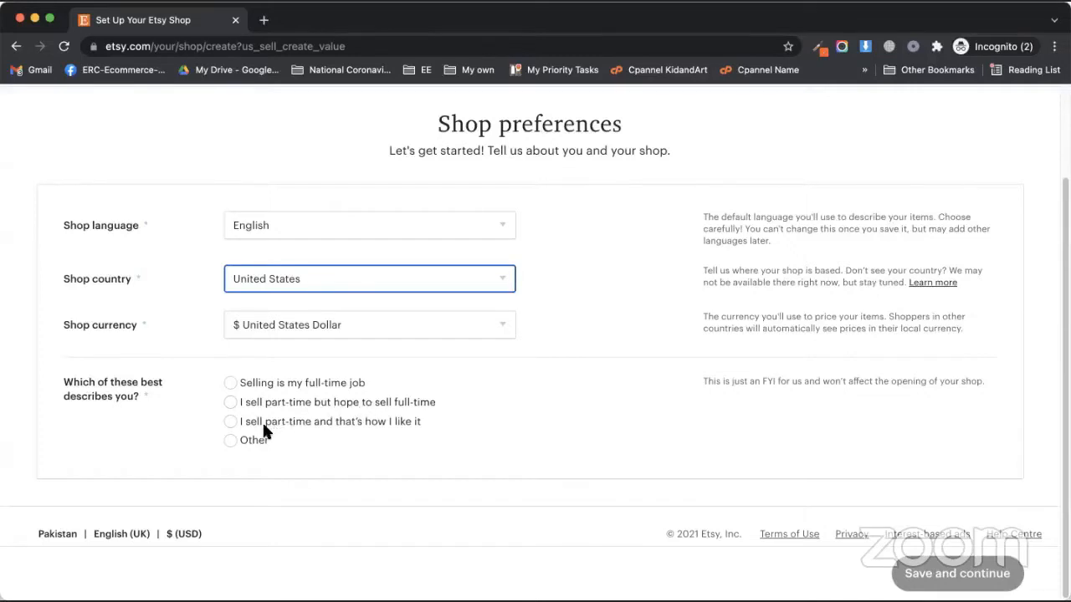
left_click(321, 382)
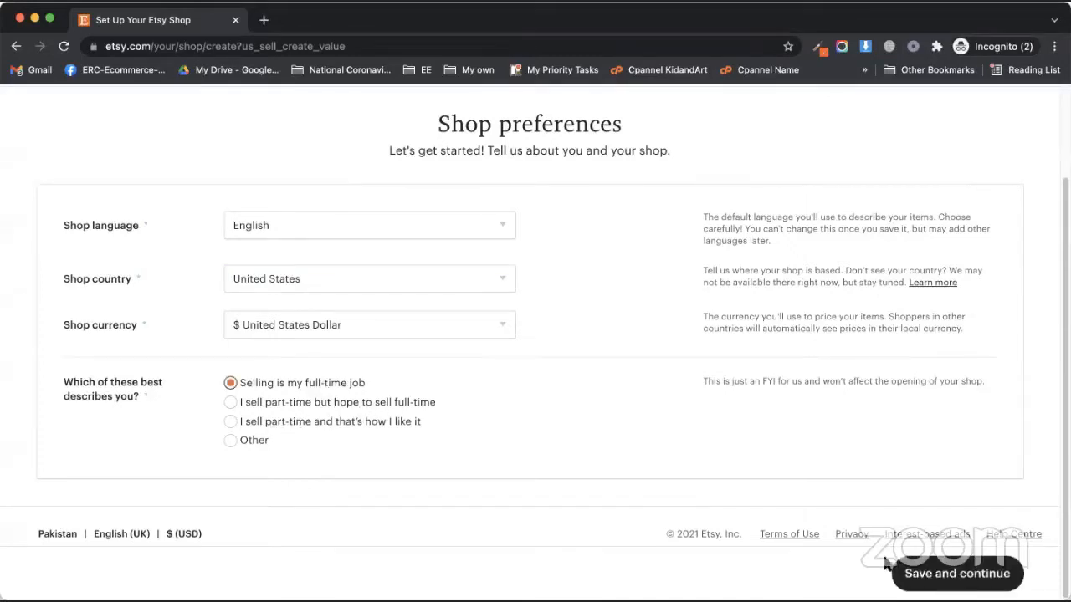
left_click(923, 577)
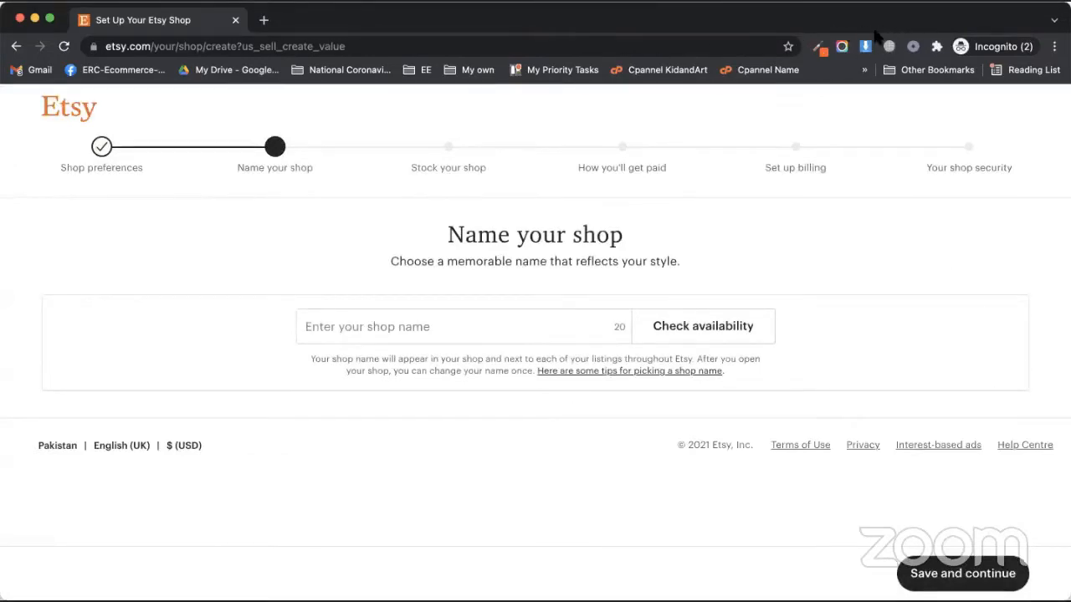
Check the shop names 'Sockora' and 'Sockora-Socks' for availability
left_click(370, 328)
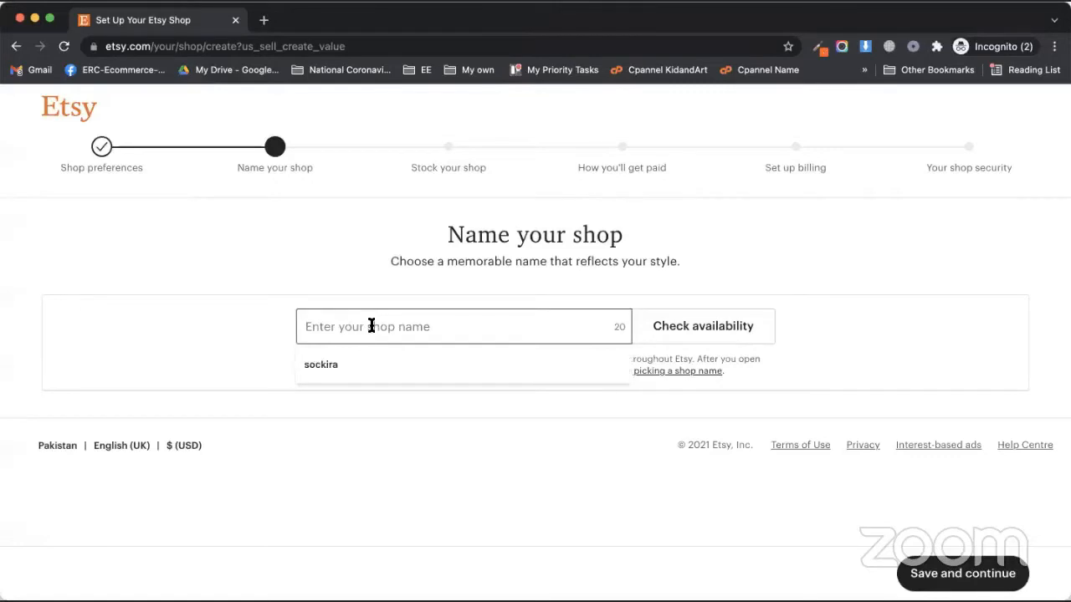
type("Sockora")
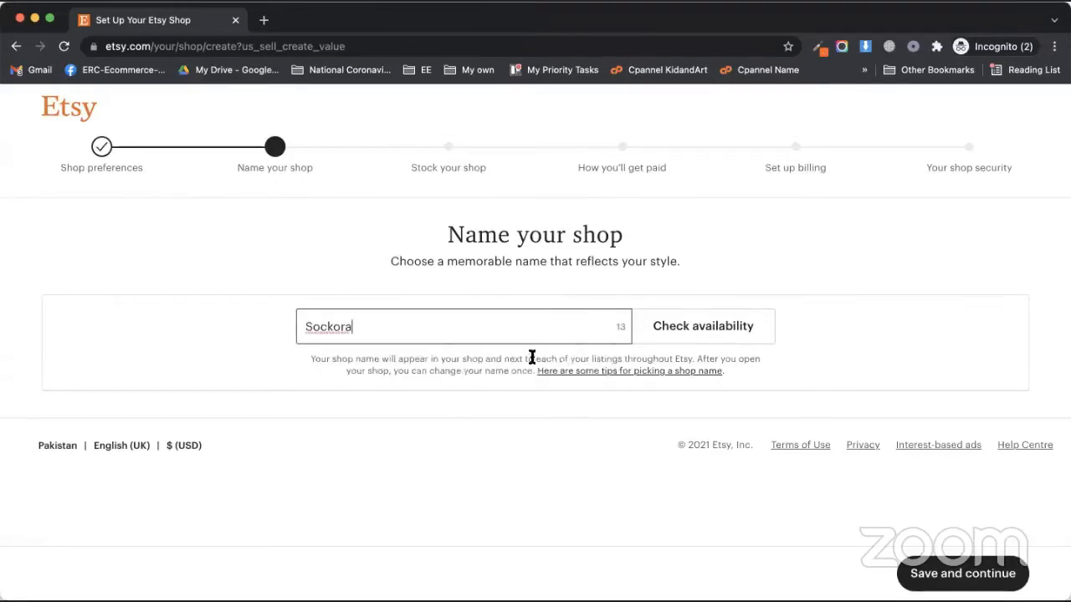
left_click(697, 333)
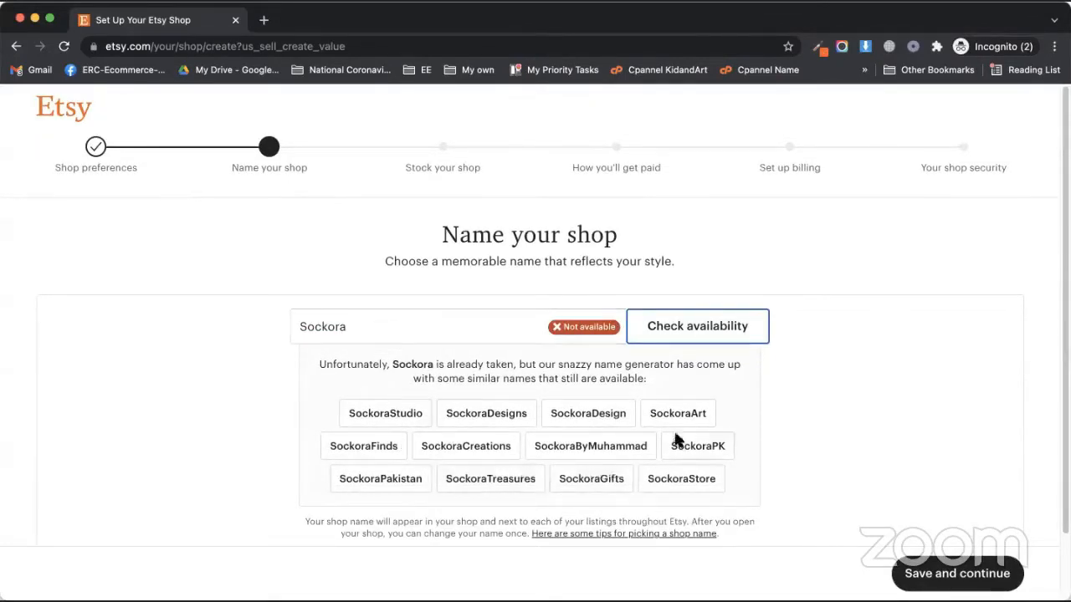
left_click(374, 331)
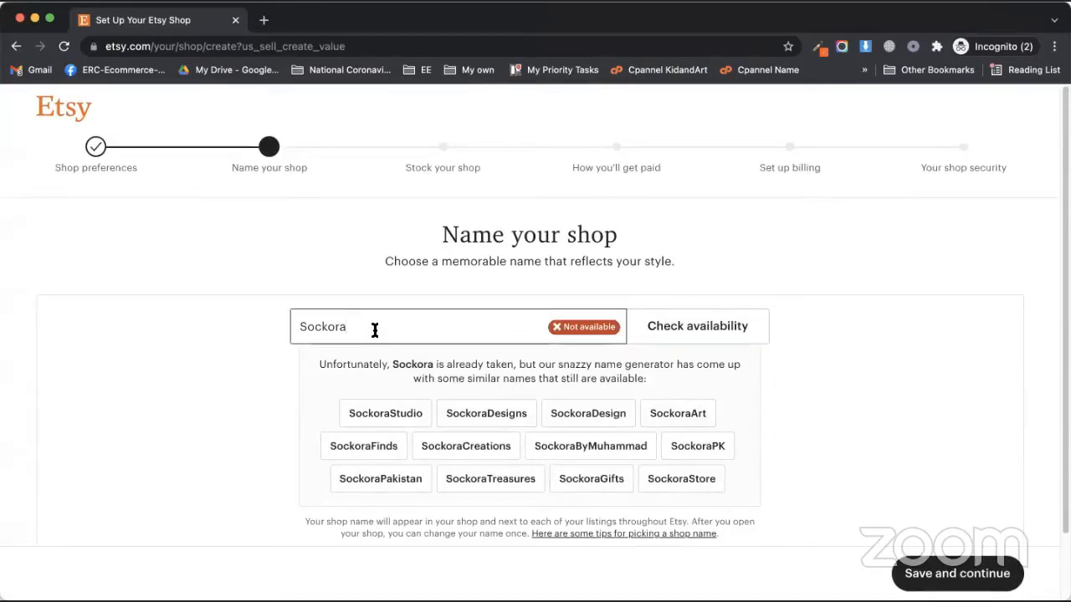
type("-Socks")
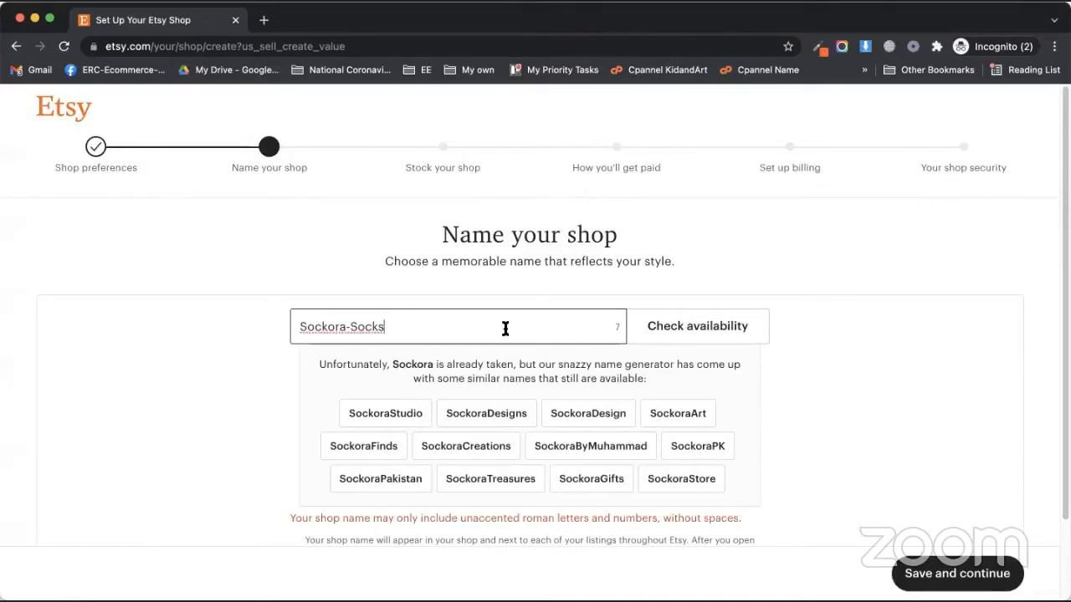
left_click(650, 327)
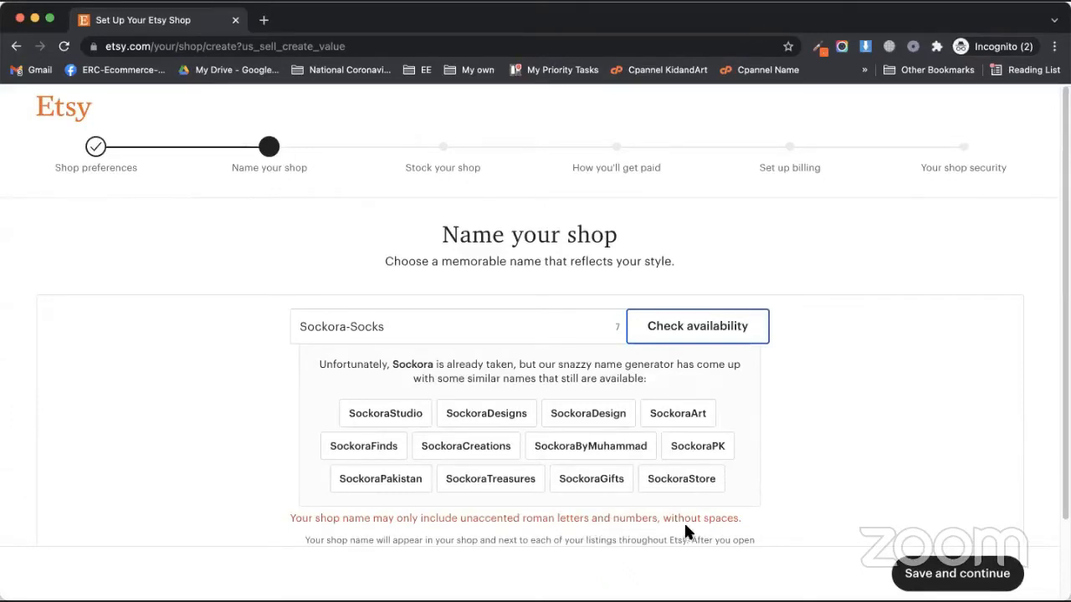
Change the name to 'SockoraSocks', confirm it is available, and save it
left_click(349, 328)
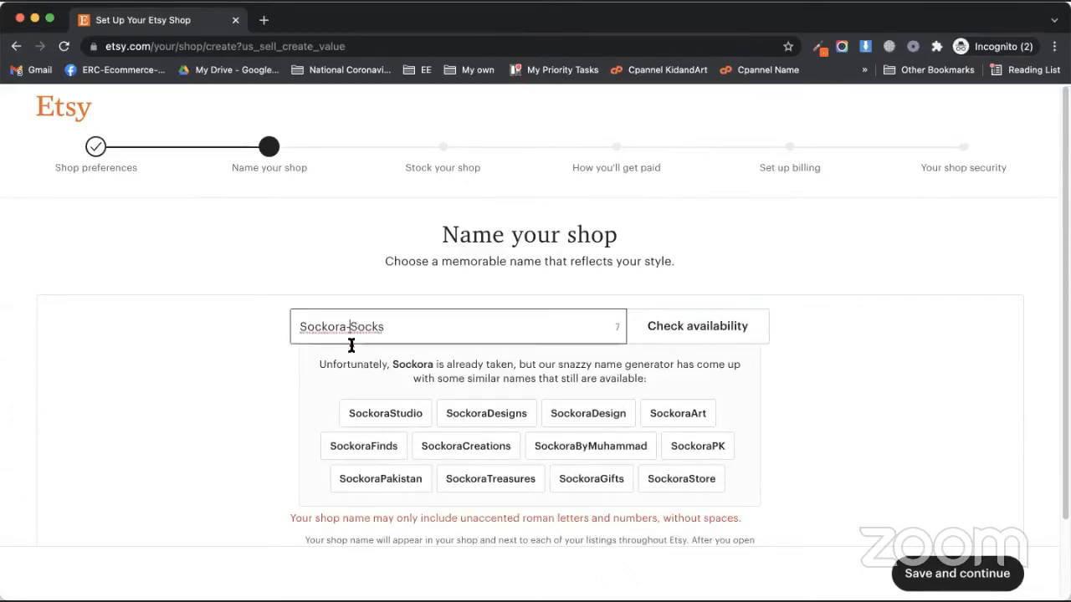
key("BackSpace")
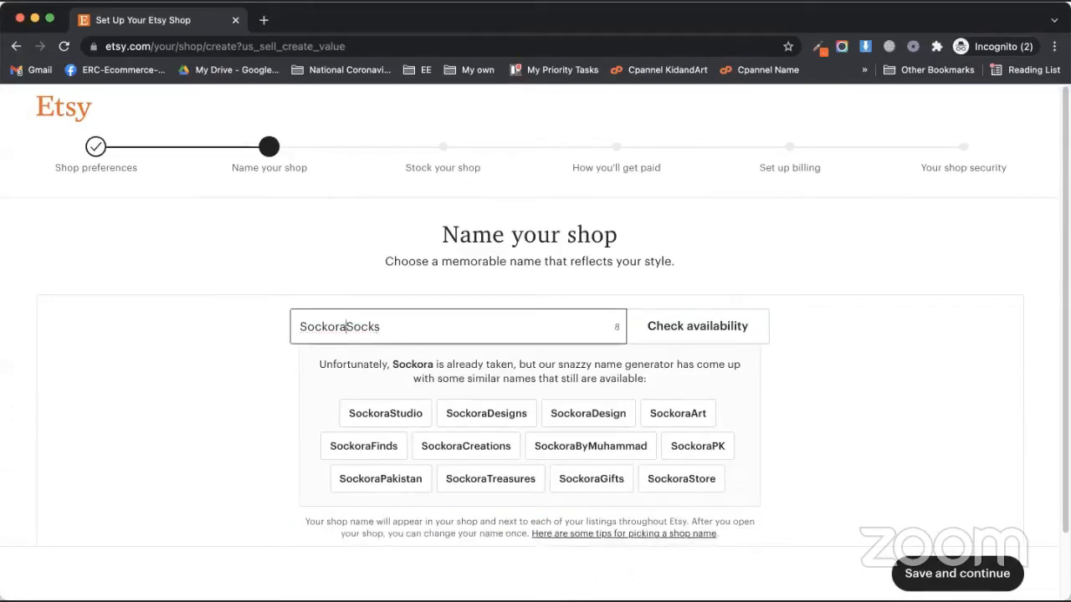
left_click(636, 337)
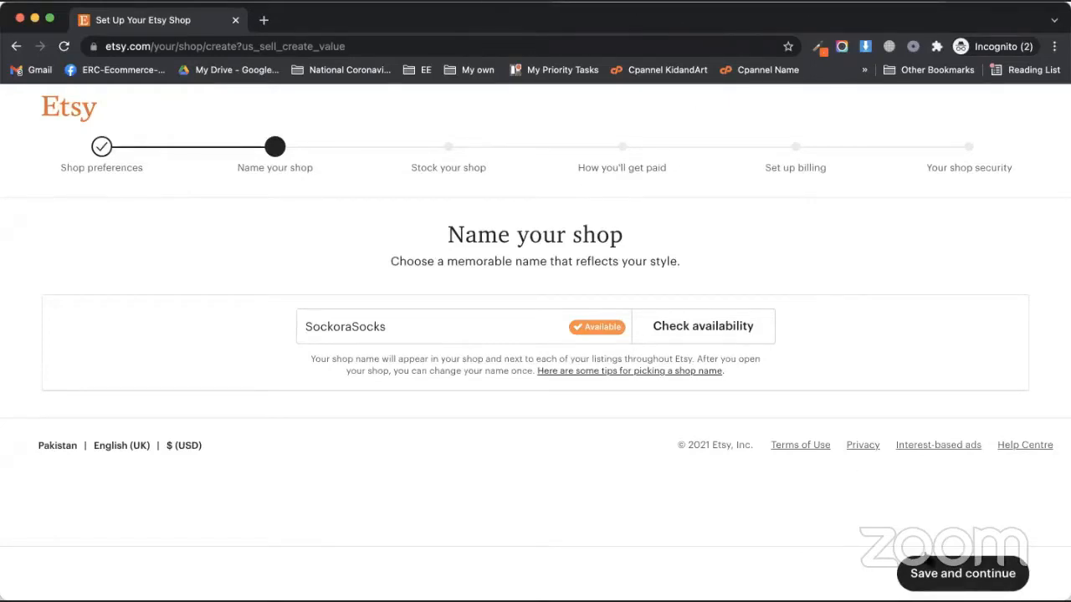
left_click(946, 574)
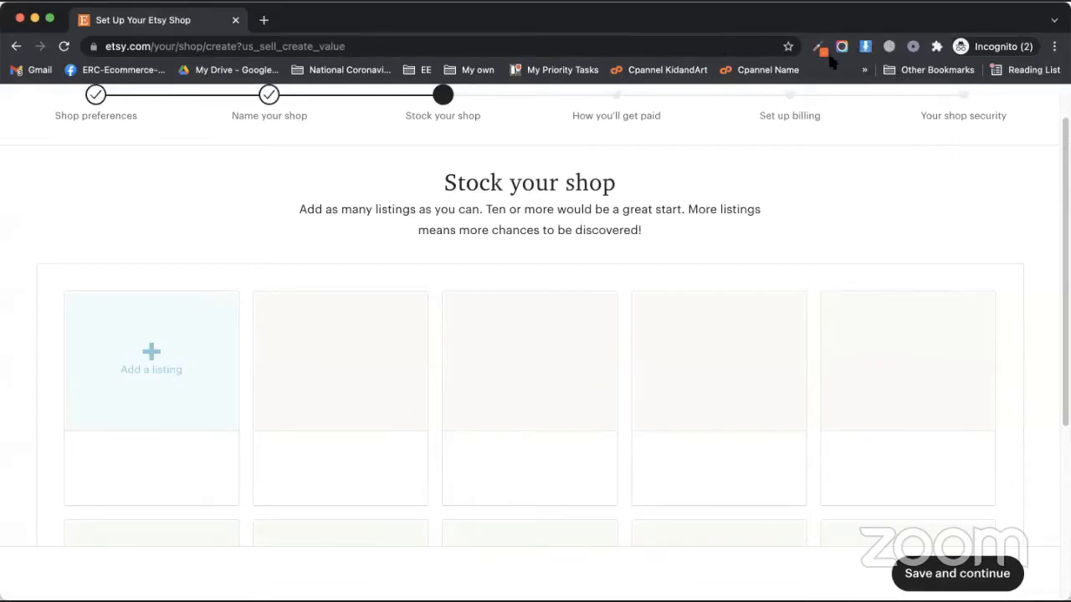
Choose the 'Add a listing' tile on the Stock your shop page
left_click(149, 359)
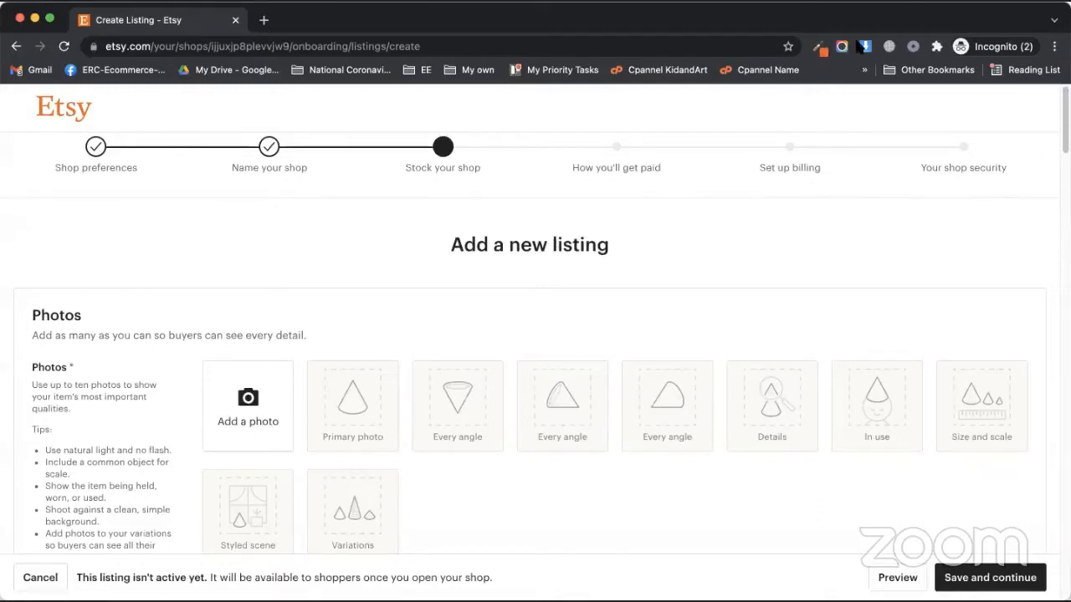
scroll(128, 389, "down", 2)
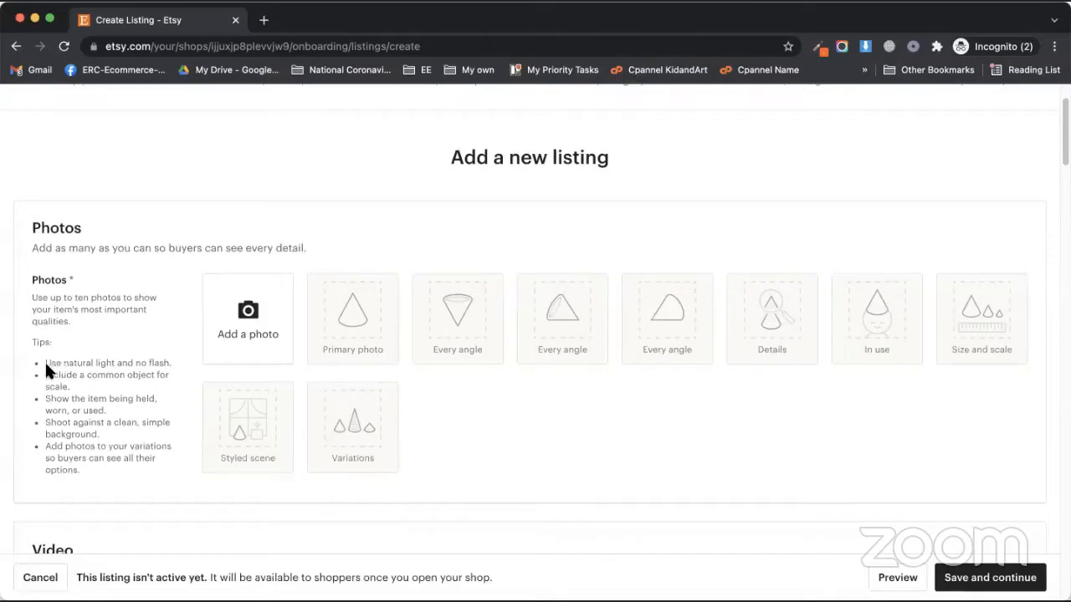
mouse_move(47, 361)
left_mouse_down()
mouse_move(89, 466)
mouse_move(58, 371)
mouse_move(37, 365)
left_mouse_up()
left_click(90, 466)
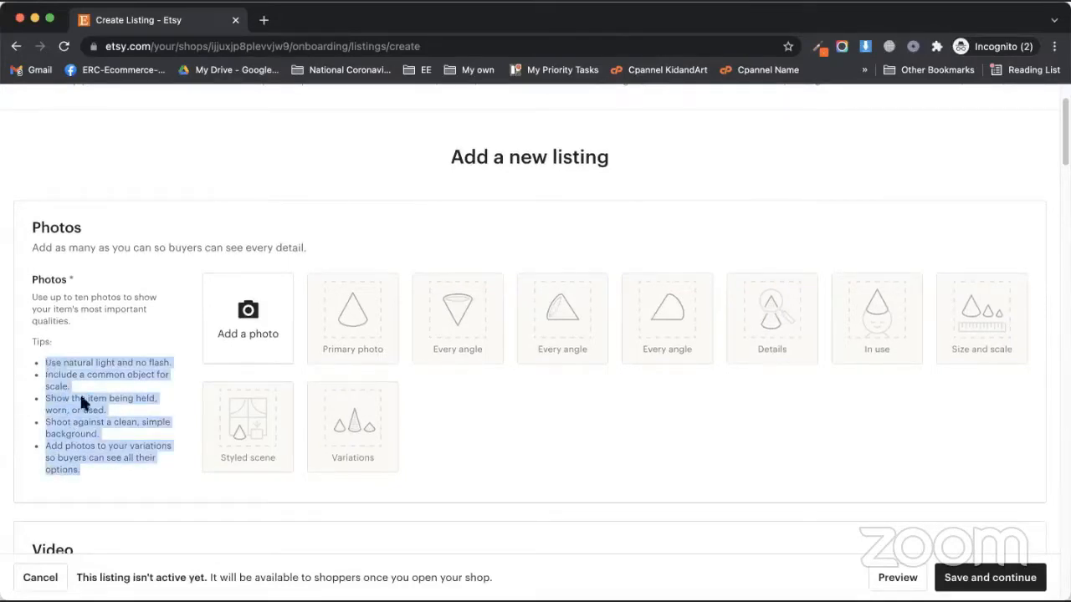
left_click(129, 447)
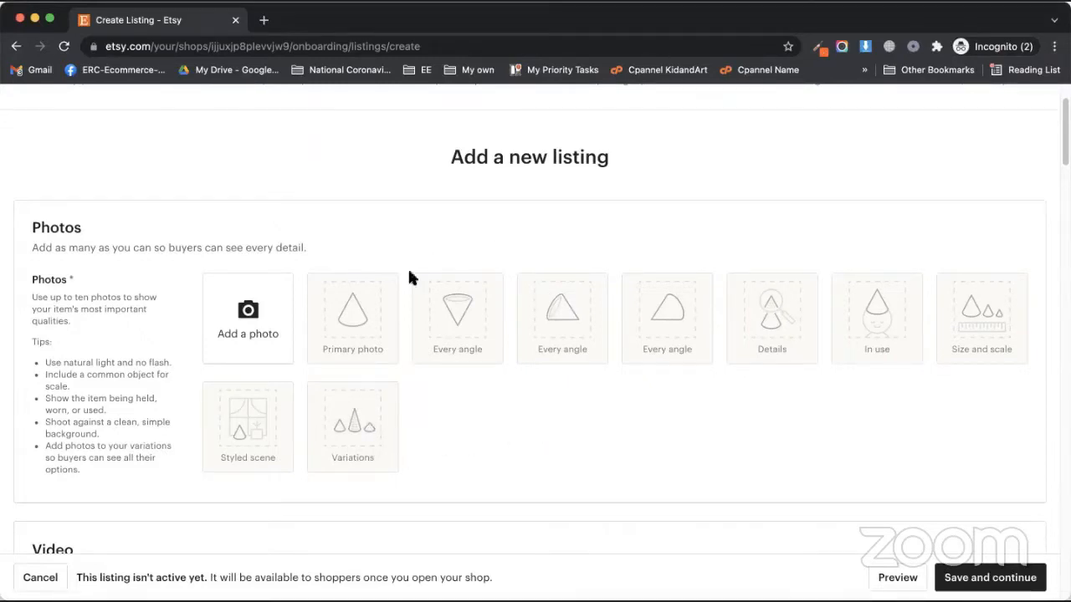
left_click(253, 318)
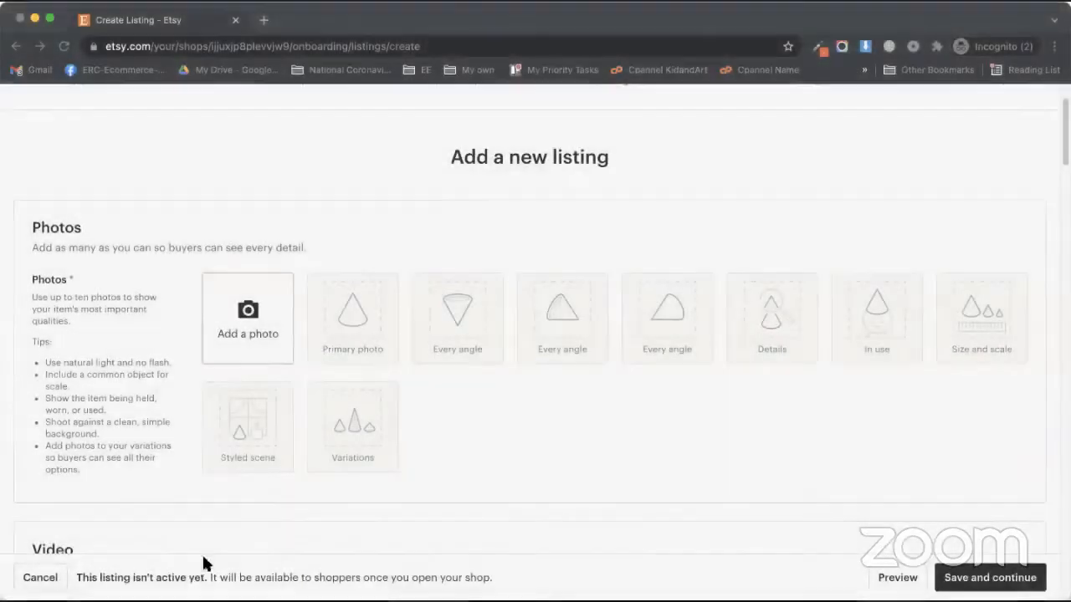
In a new tab, load etsy.com and open the Anniversary gifts collection
left_click(263, 19)
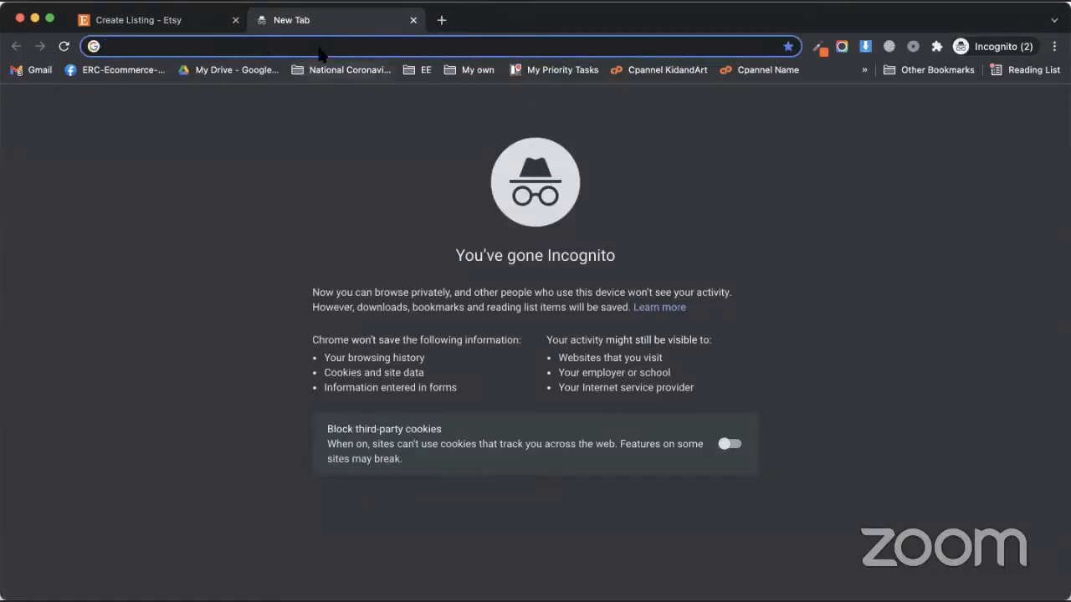
type("ets")
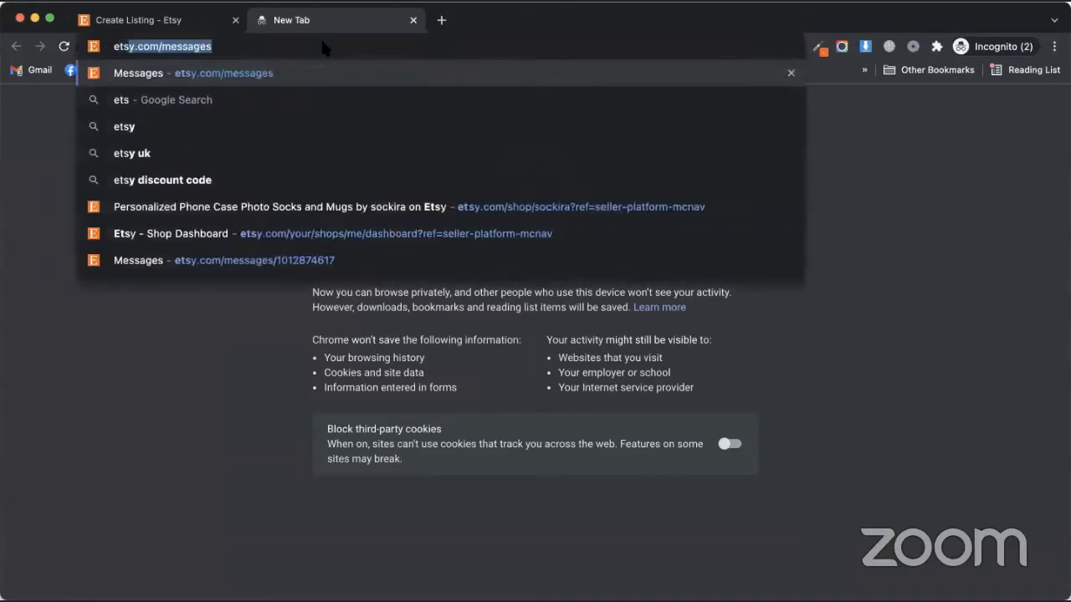
key("Right")
key("BackSpace")
key("BackSpace")
key("BackSpace")
key("BackSpace")
key("BackSpace")
key("BackSpace")
key("BackSpace")
key("BackSpace")
key("BackSpace")
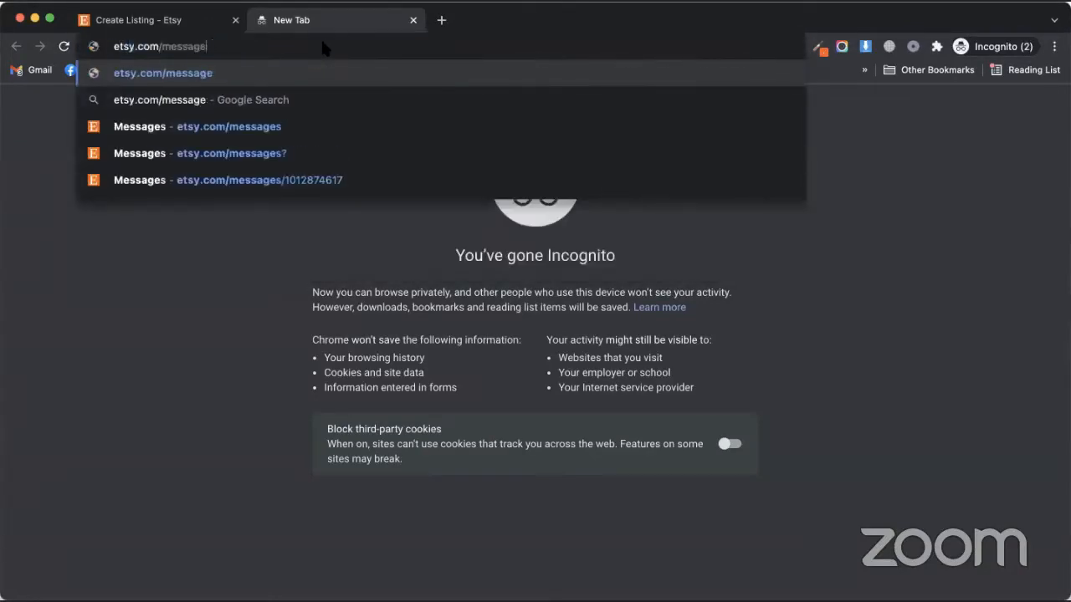
key("Return")
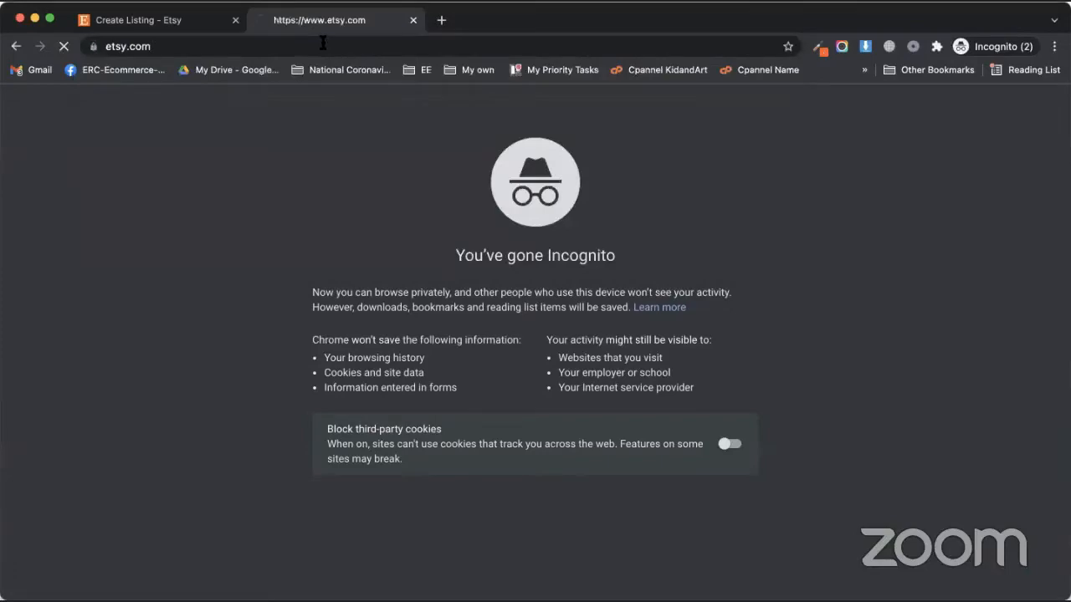
scroll(220, 377, "down", 5)
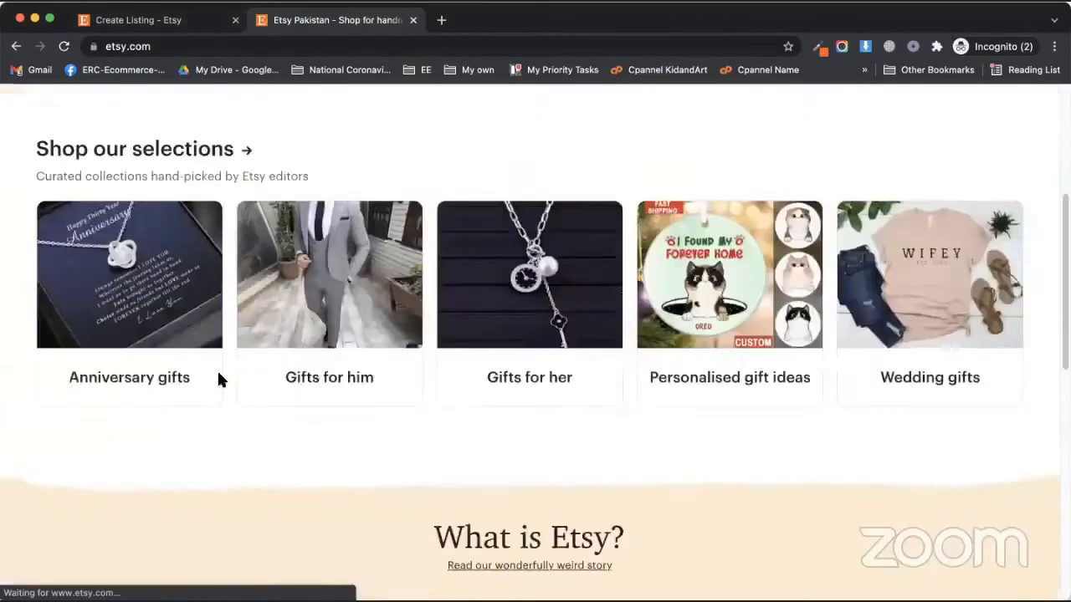
scroll(220, 377, "up", 1)
left_click(134, 192)
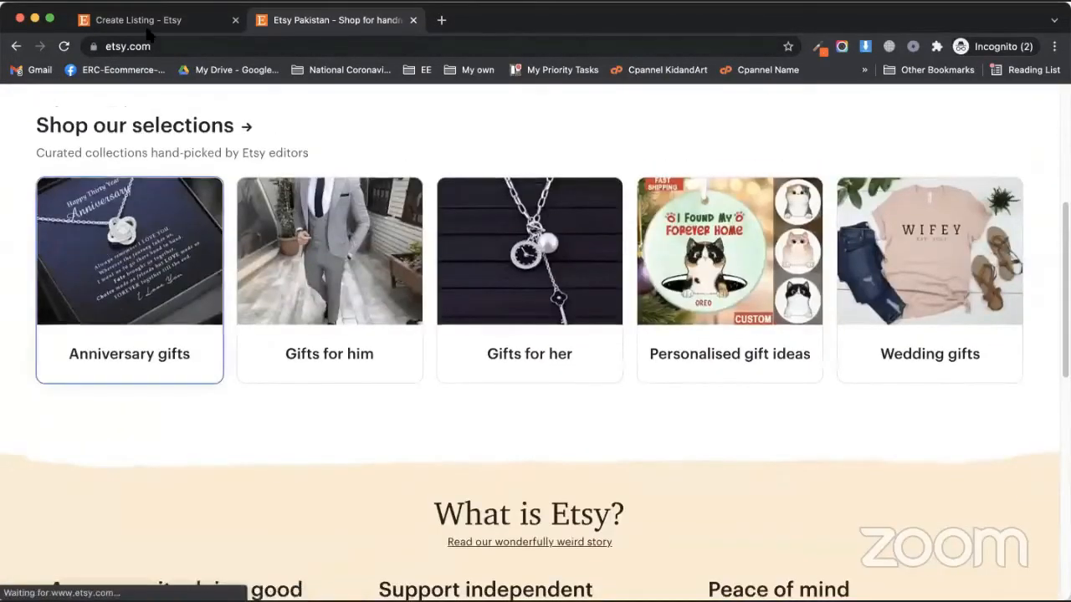
Scroll the Anniversary gifts results and open the Personalised Couple Print listing
left_click(138, 20)
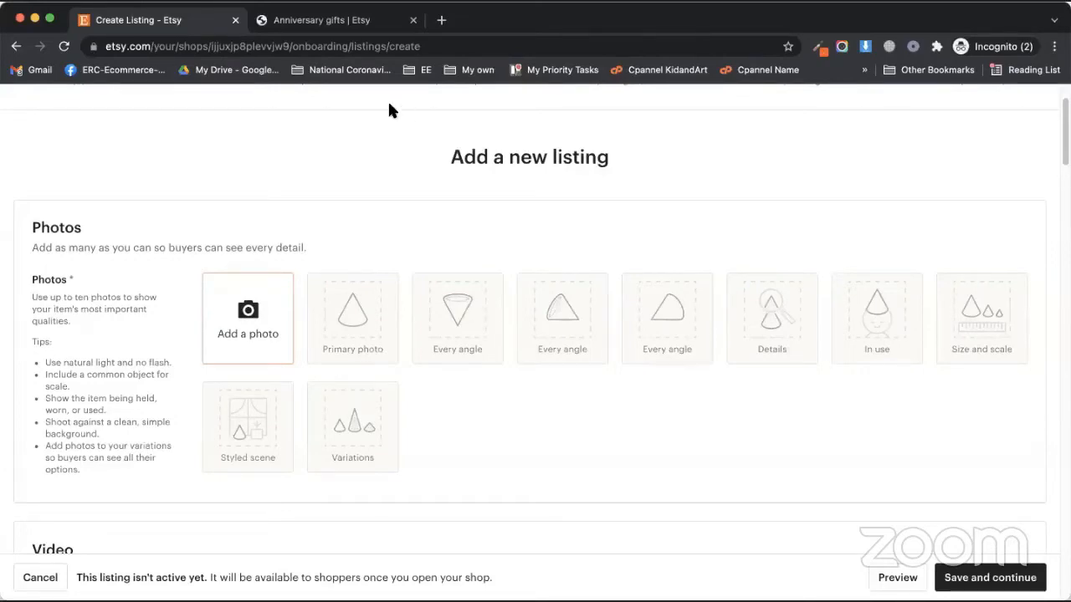
left_click(351, 23)
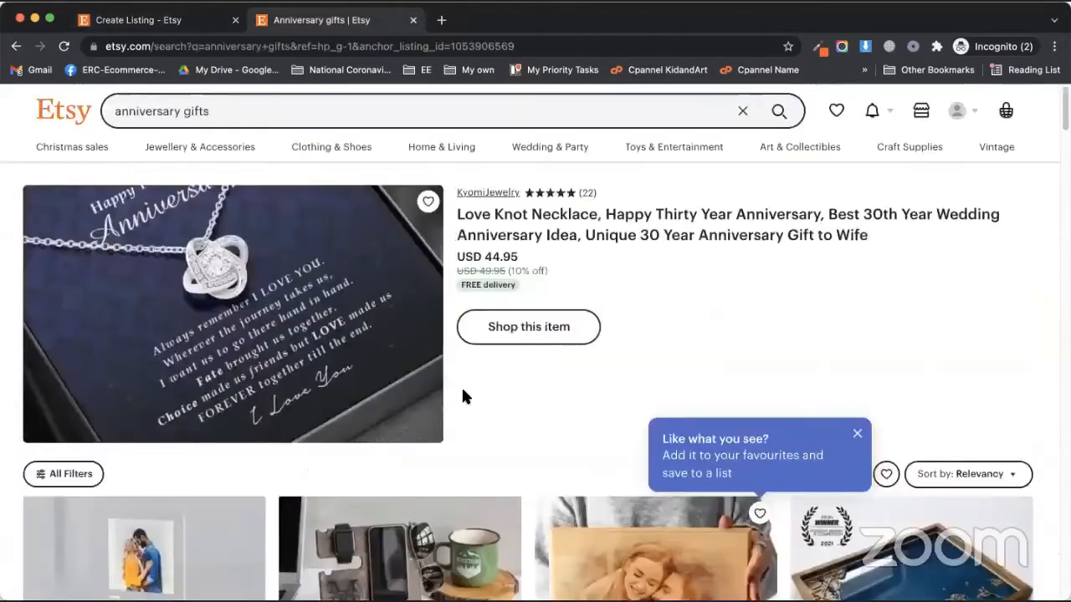
scroll(461, 387, "down", 5)
scroll(359, 386, "down", 3)
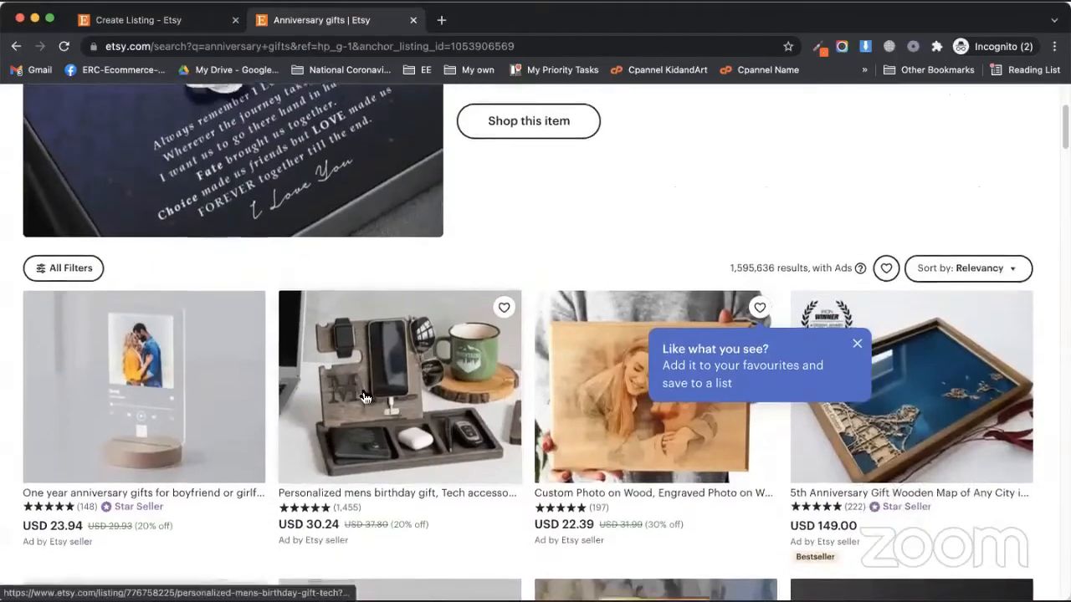
scroll(339, 392, "down", 4)
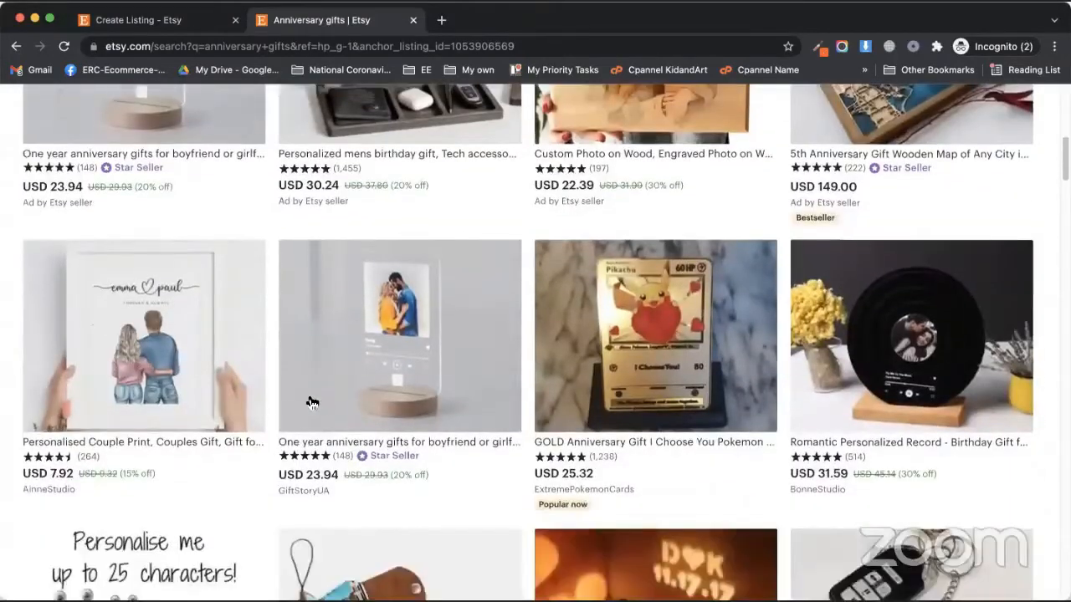
left_click(186, 339)
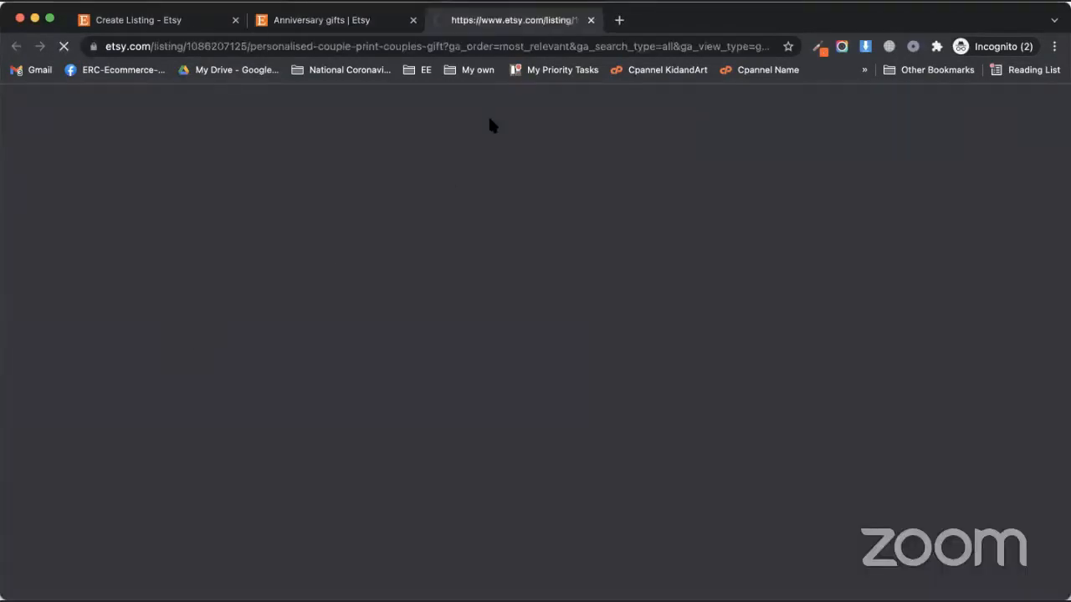
Save the couple print listing's main and second product photos to the computer
scroll(434, 373, "down", 3)
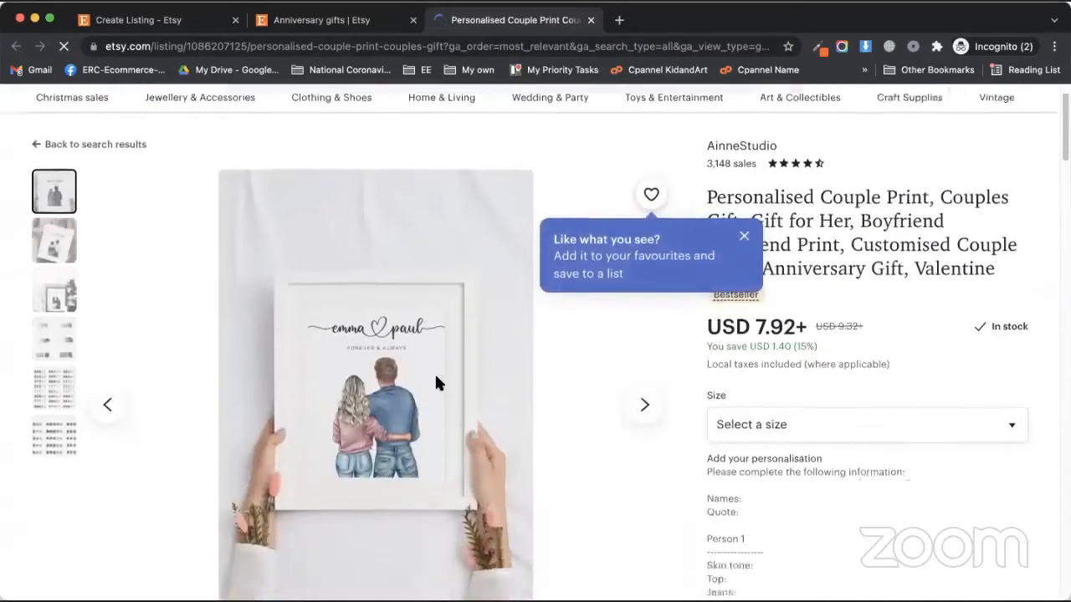
scroll(360, 394, "up", 2)
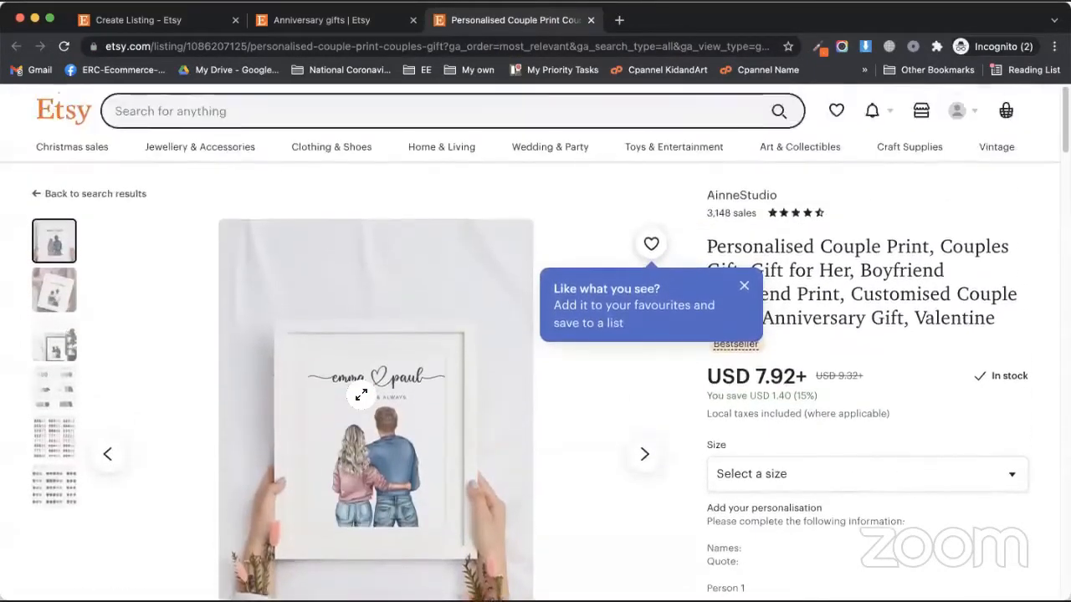
right_click(361, 325)
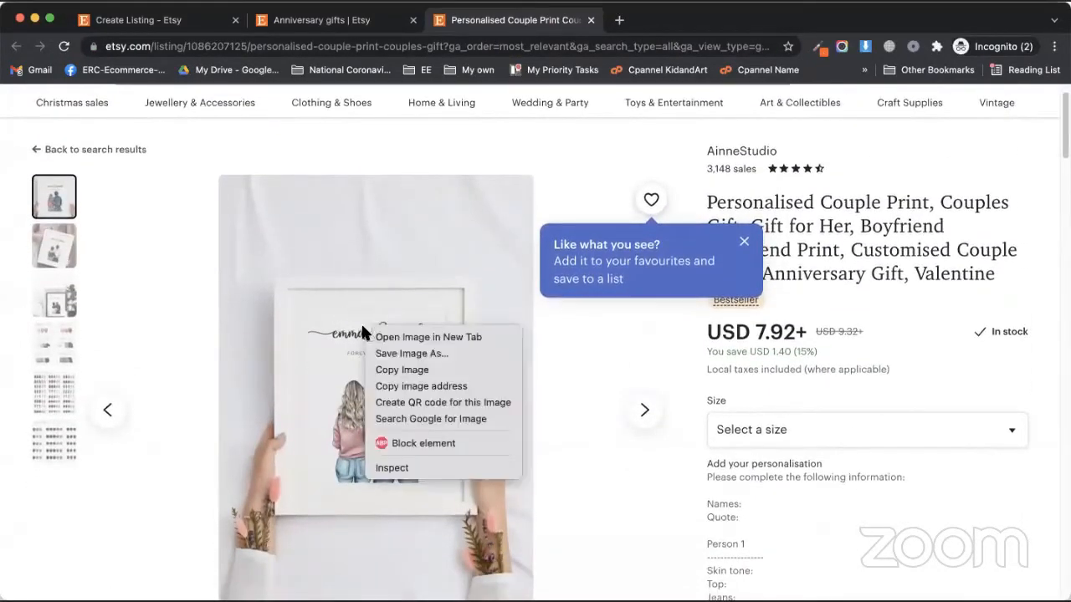
left_click(587, 450)
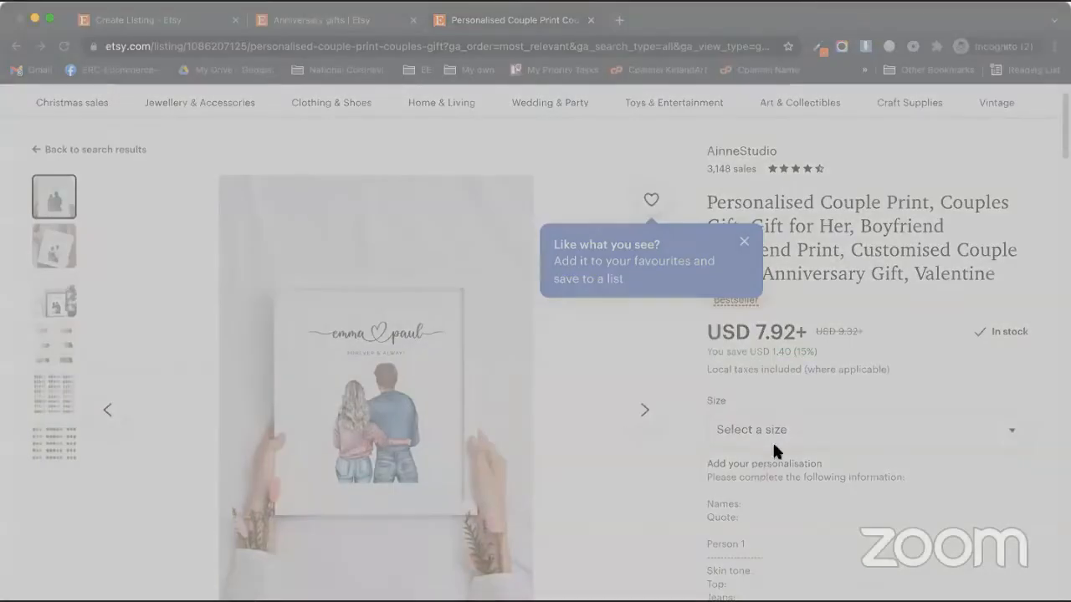
left_click(773, 445)
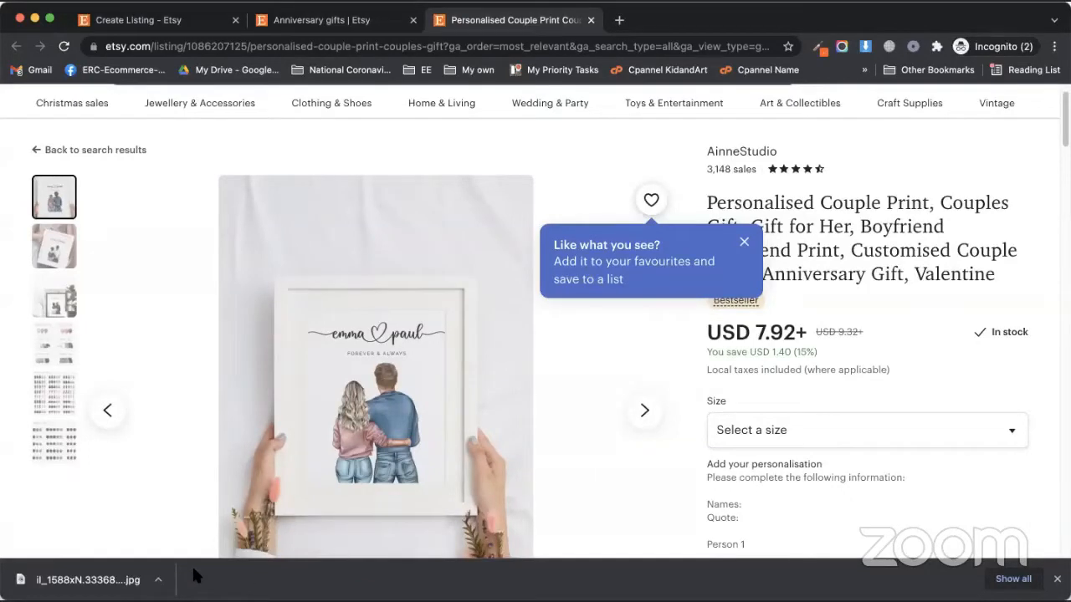
left_click(50, 254)
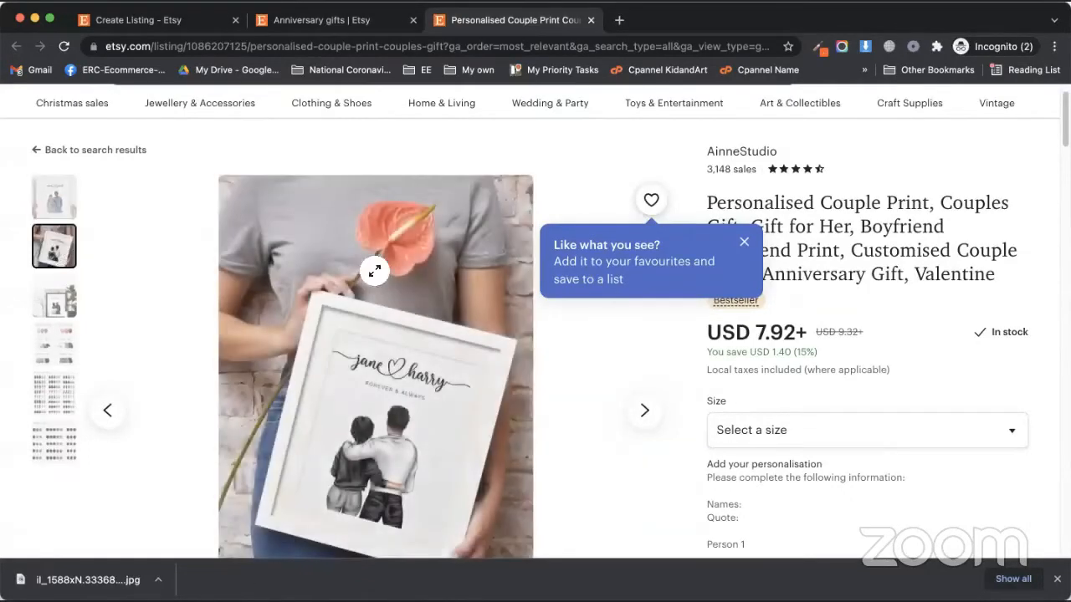
right_click(377, 271)
left_click(394, 294)
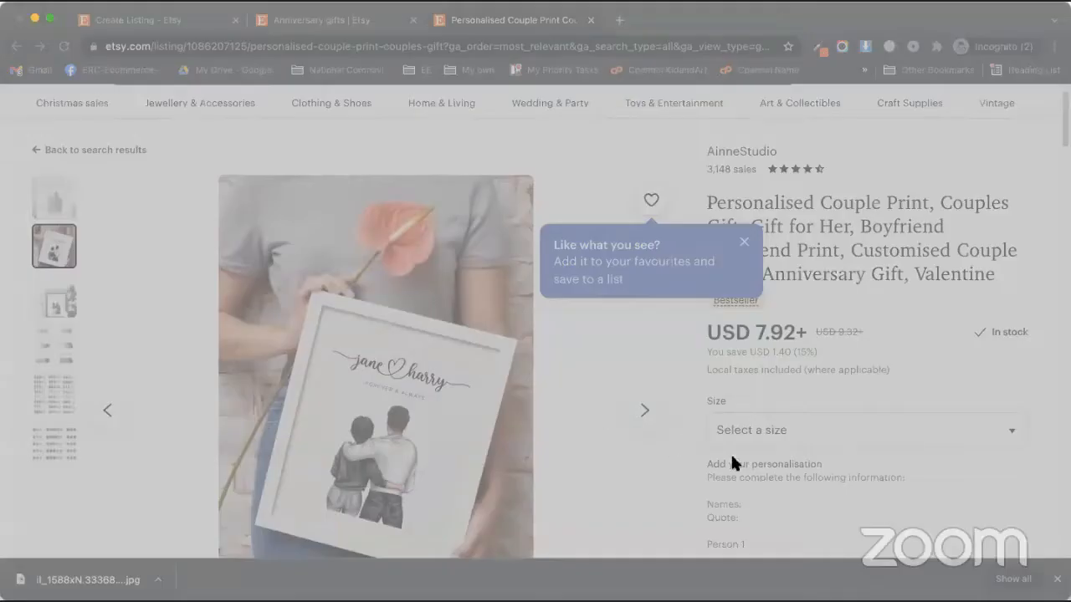
left_click(778, 450)
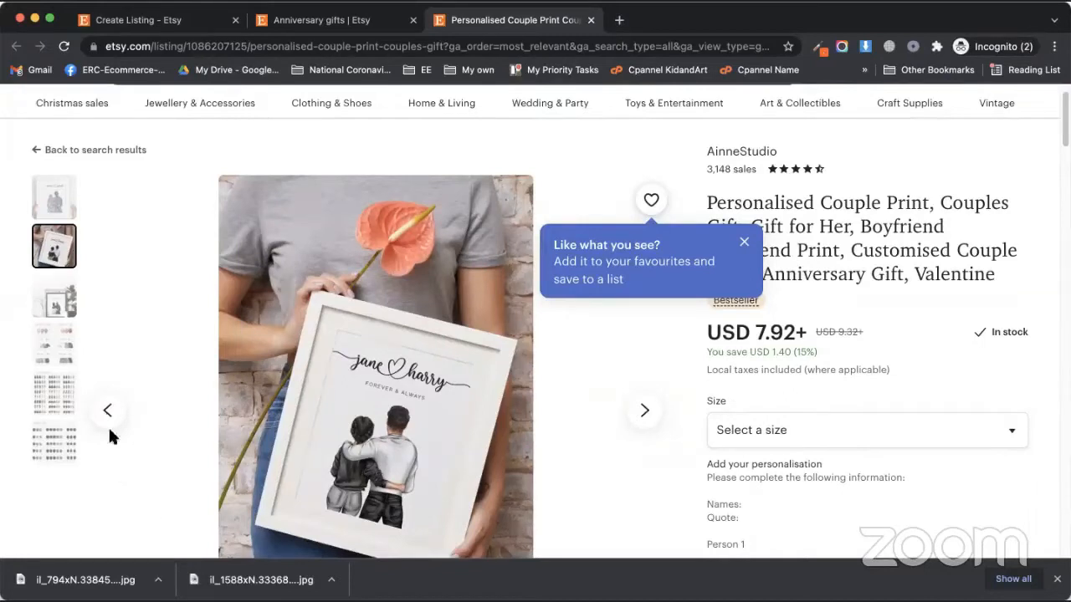
Save the framed couple print photo beside the plant to the computer
left_click(49, 296)
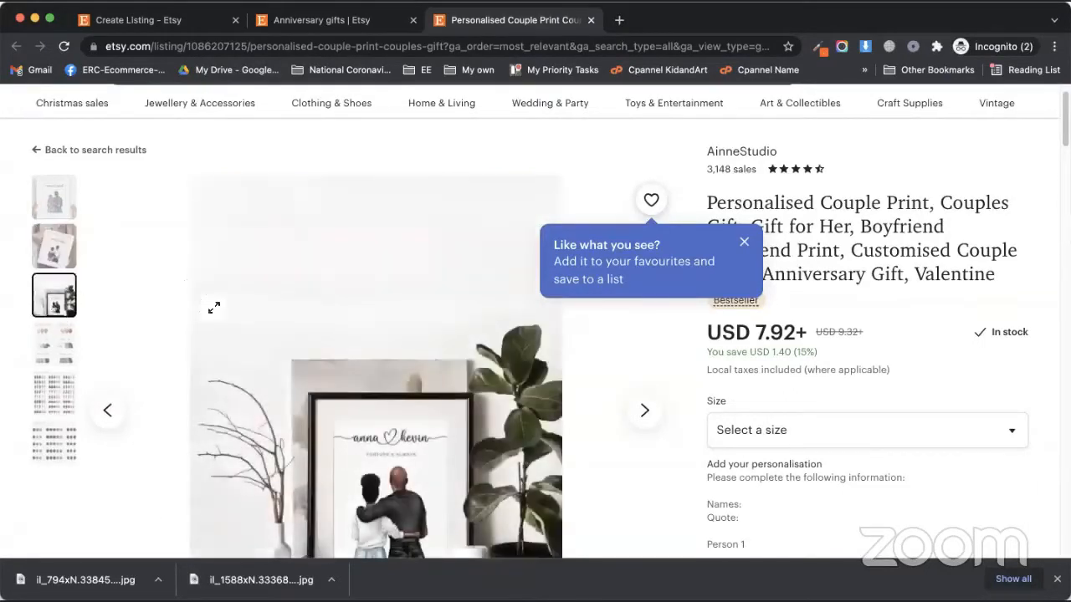
right_click(348, 345)
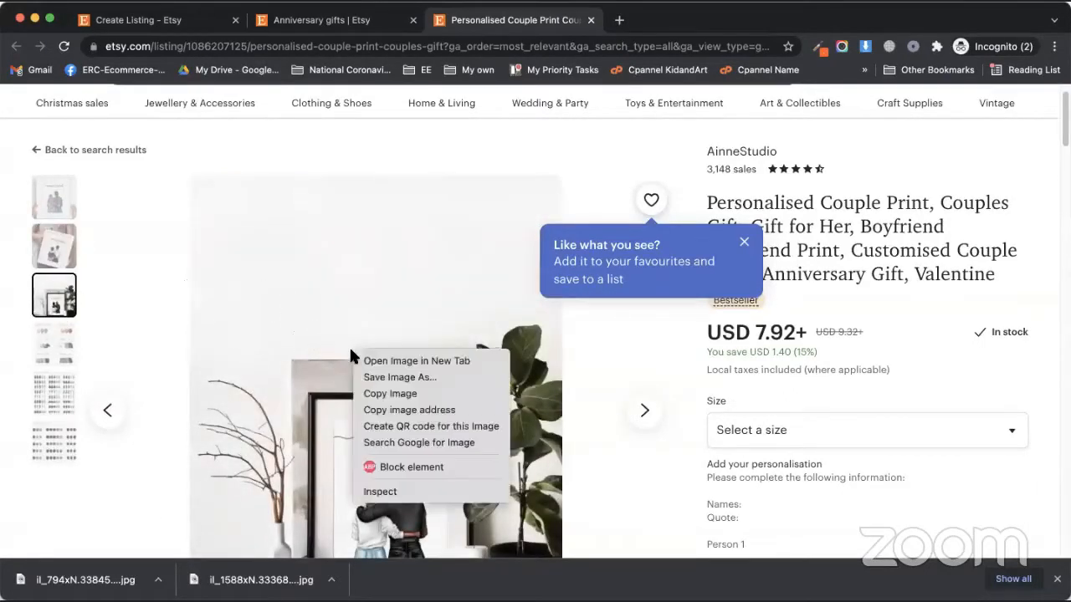
left_click(382, 381)
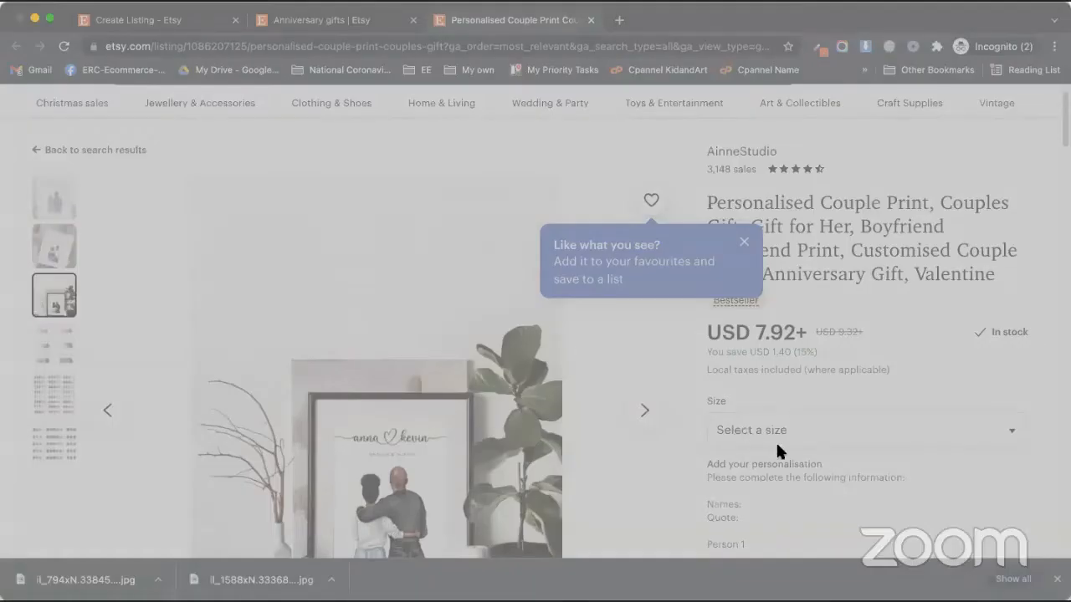
left_click(776, 446)
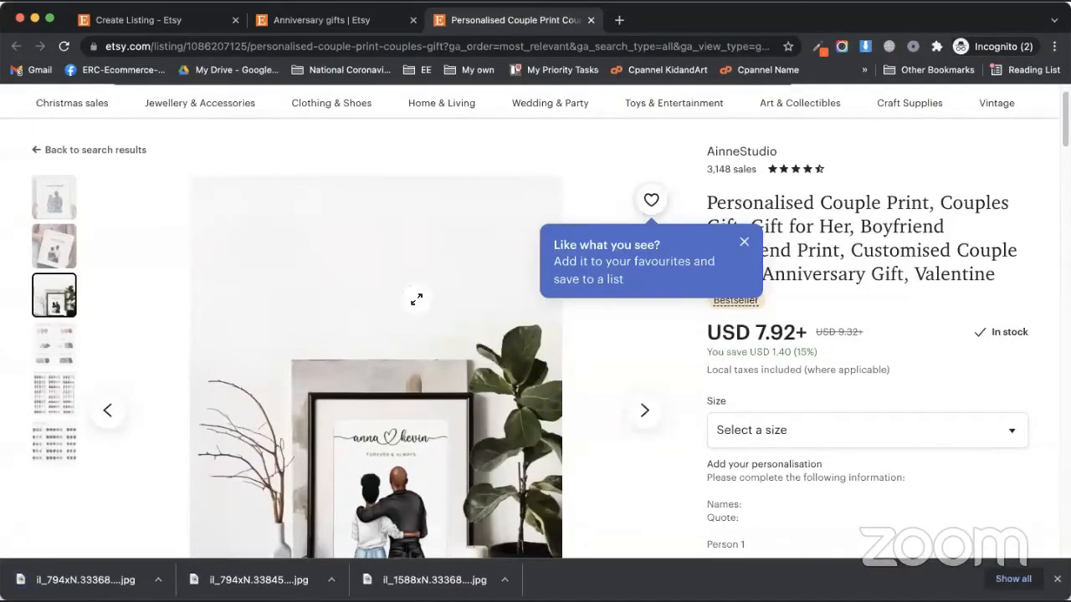
Return to the new listing draft and add the three downloaded couple-print photos
left_click(288, 22)
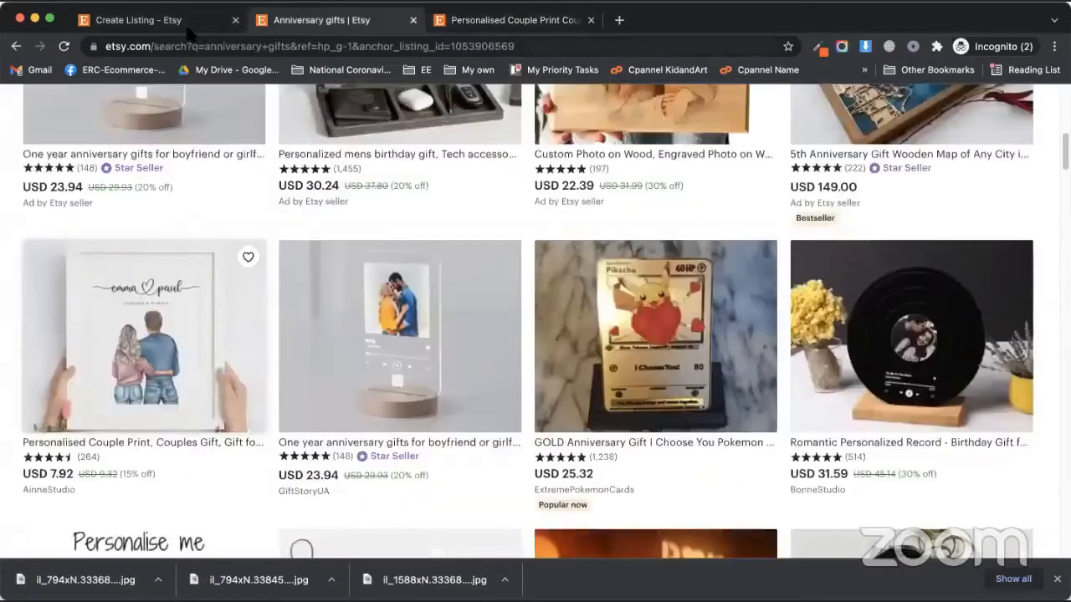
left_click(188, 20)
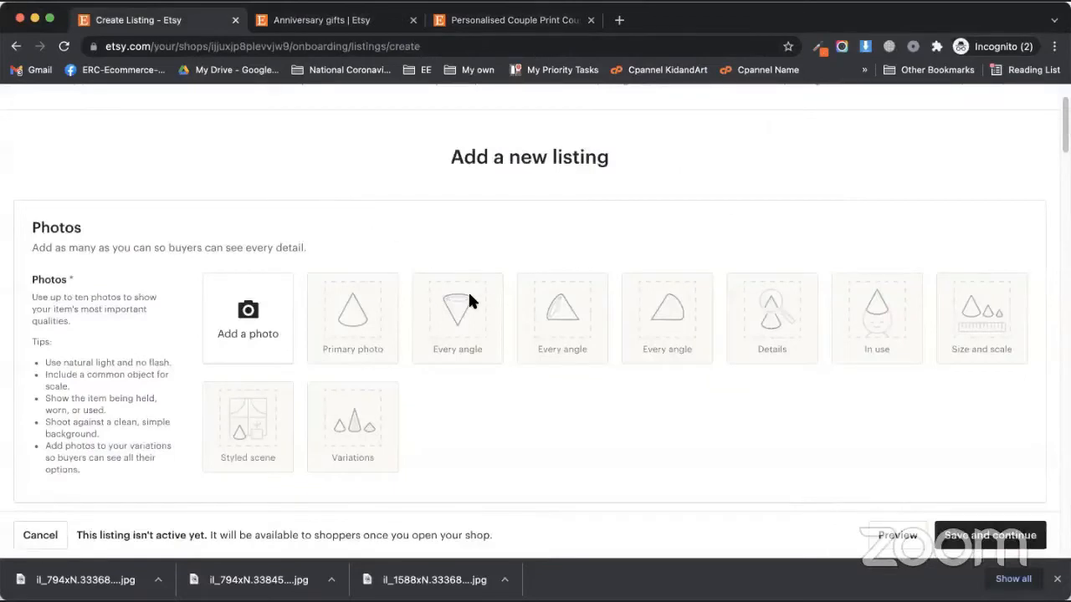
left_click(251, 312)
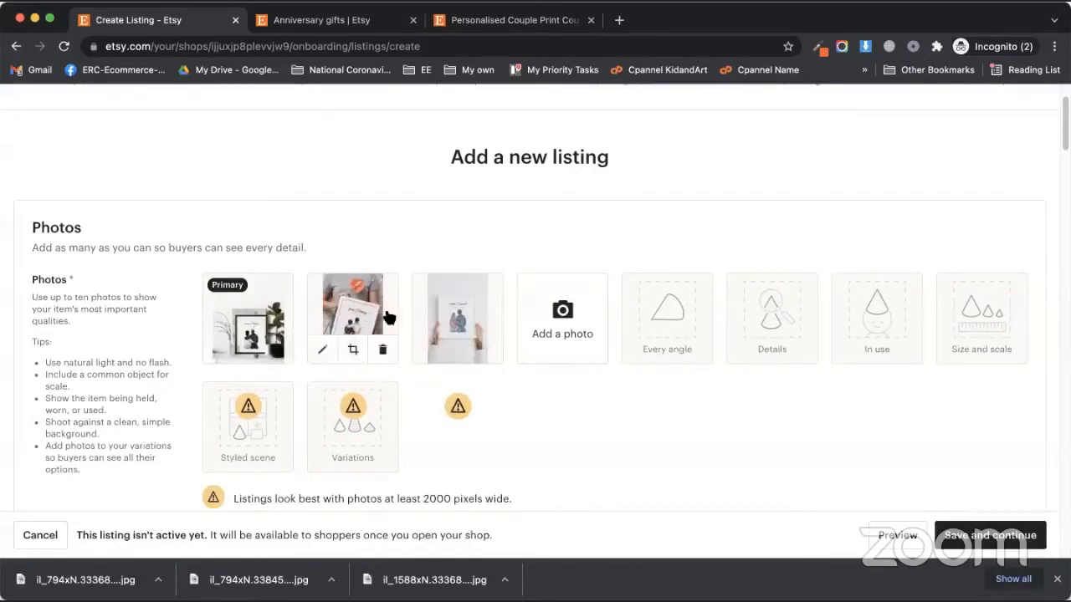
Drag the photo tiles so the framed plant shot is Primary, then preview it enlarged
left_click_drag(379, 311, 251, 326)
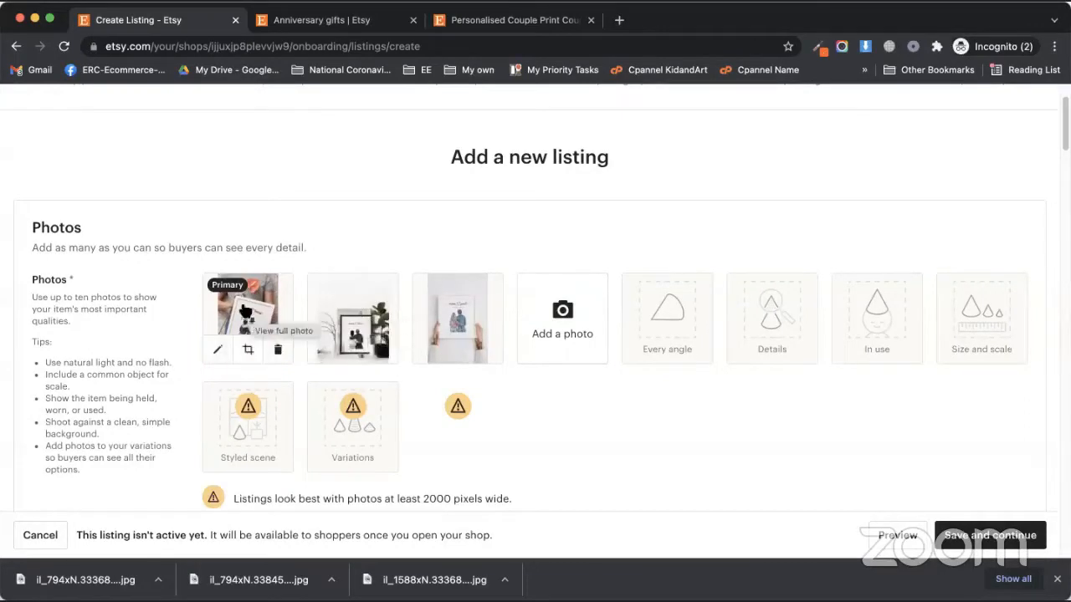
left_click_drag(245, 312, 418, 325)
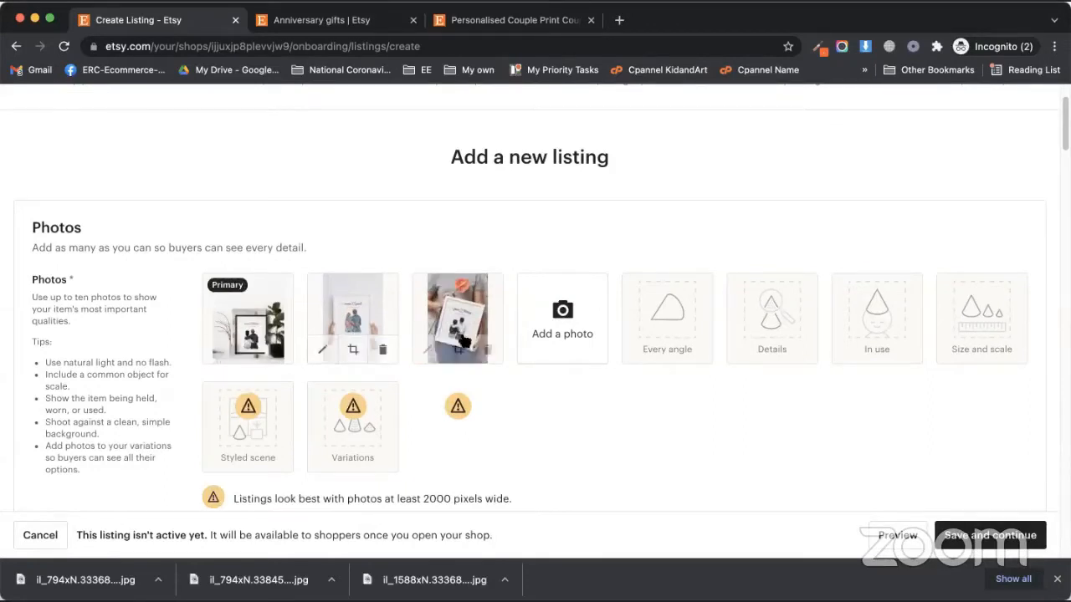
scroll(589, 404, "down", 2)
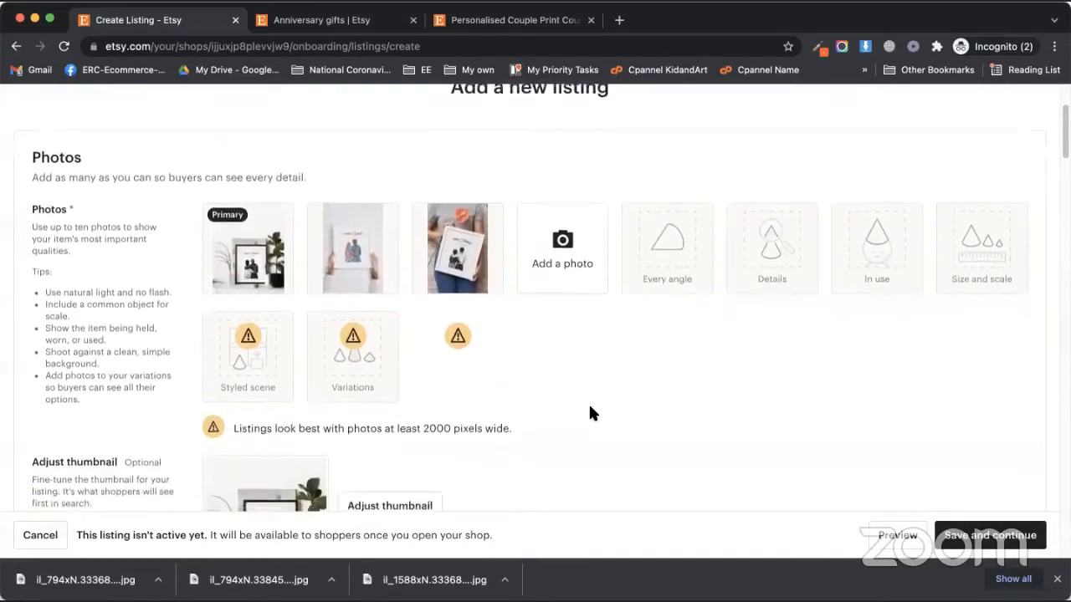
scroll(589, 413, "down", 1)
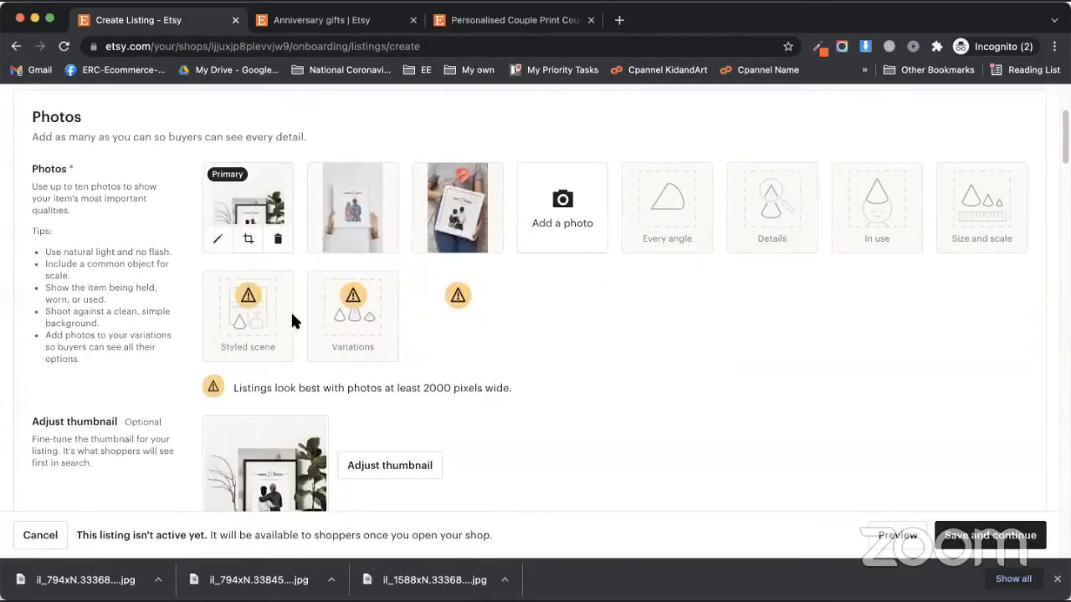
left_click(261, 308)
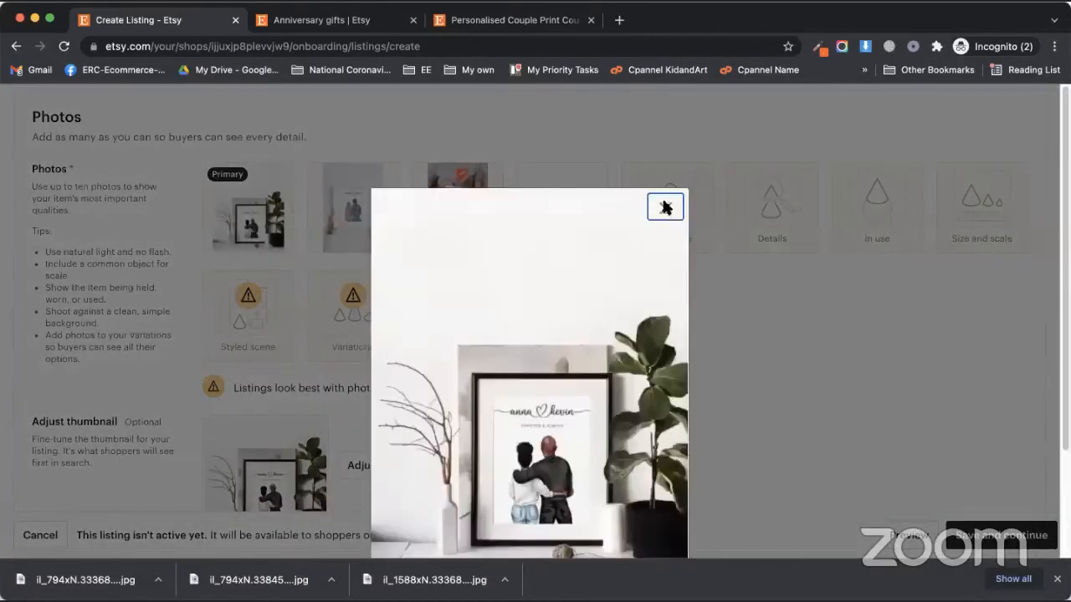
left_click(663, 208)
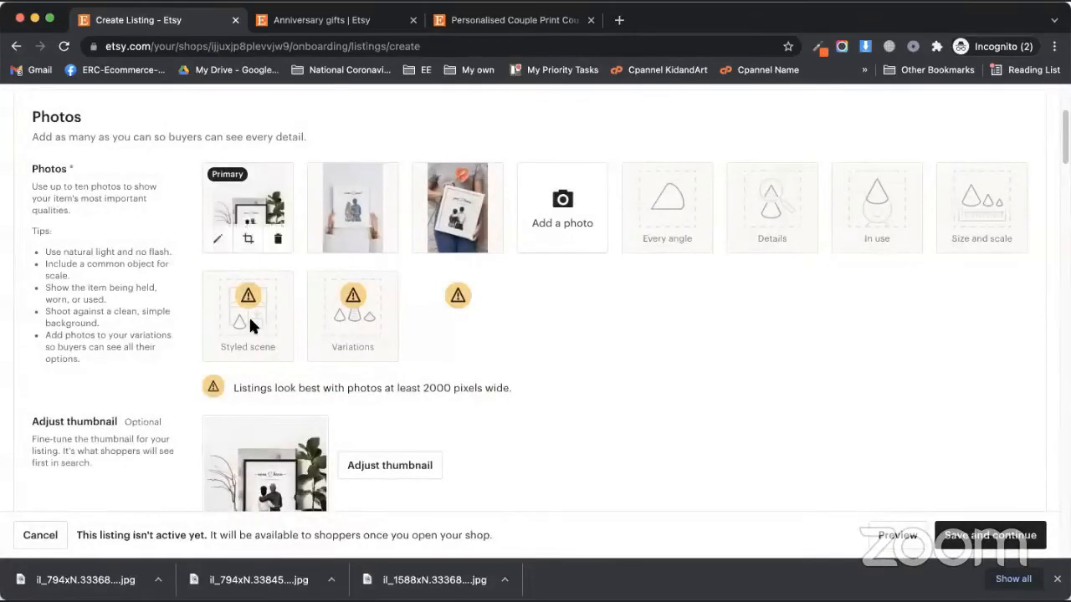
left_click(248, 314)
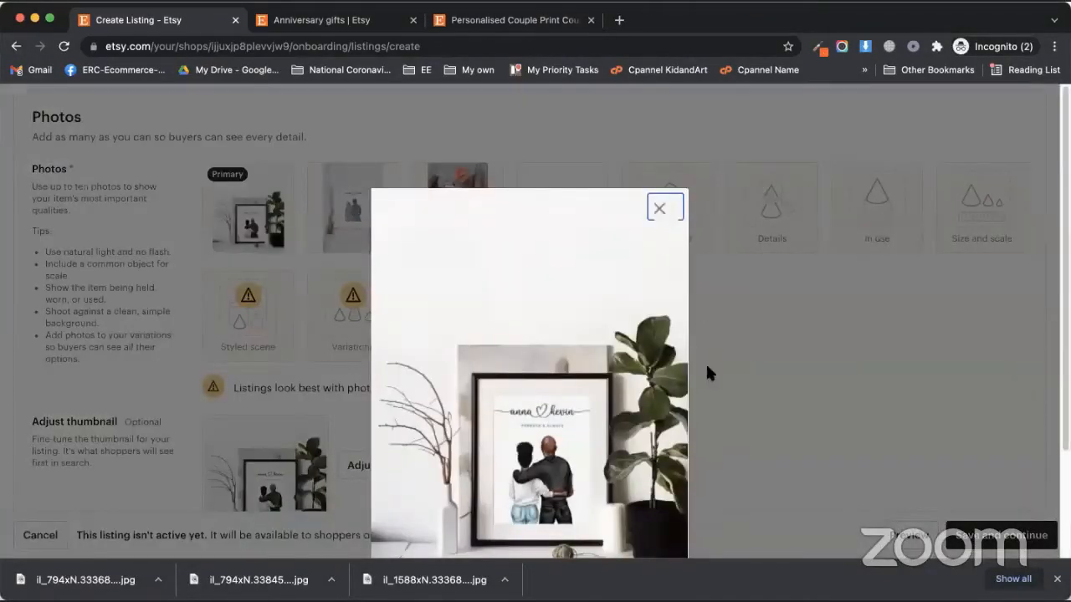
left_click(707, 373)
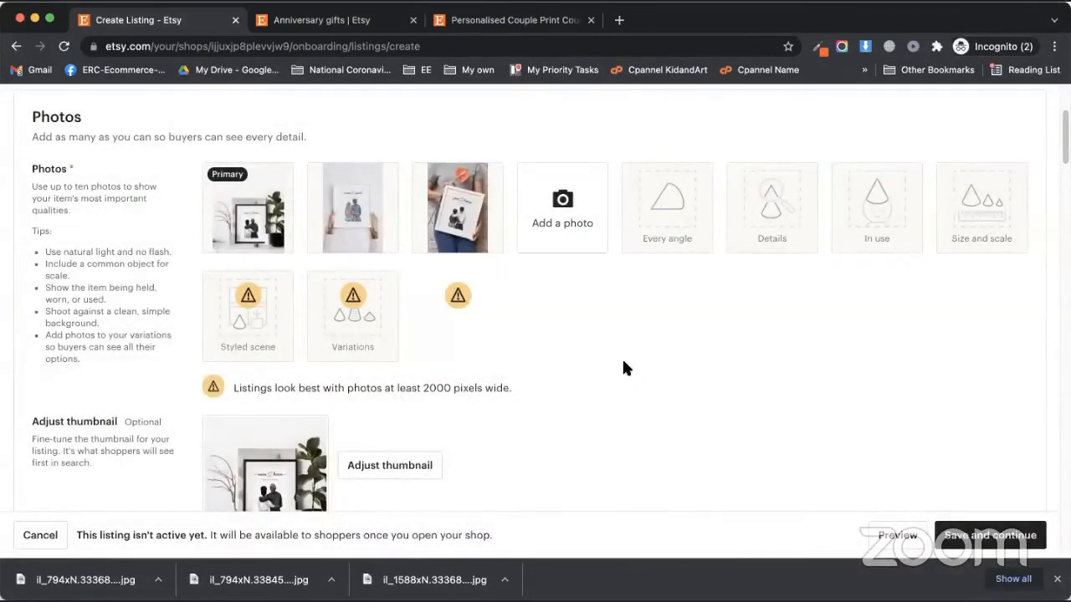
scroll(585, 358, "down", 3)
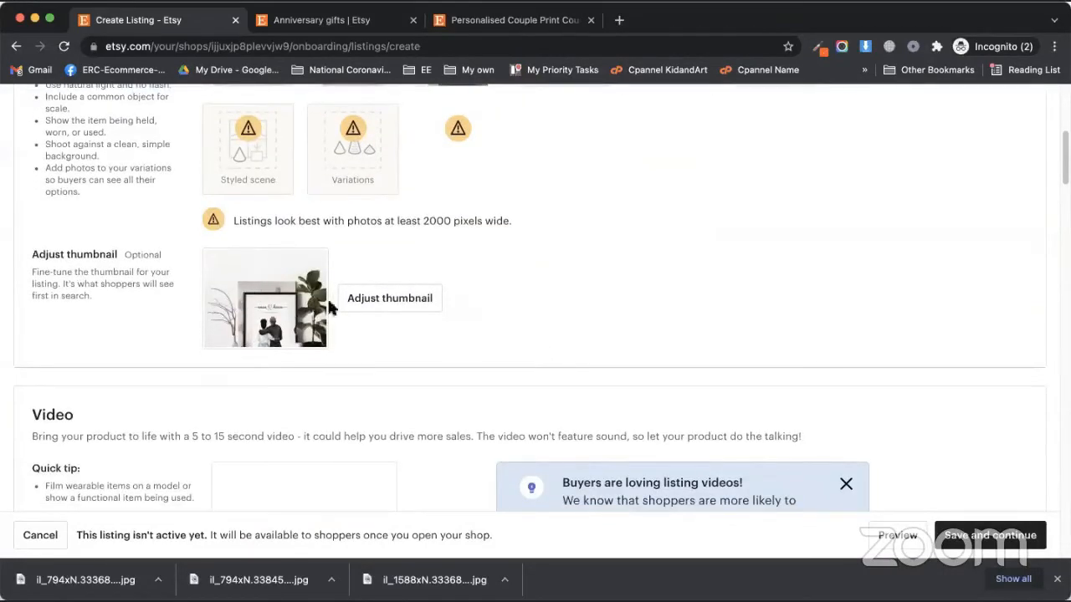
Drag the framed print within the search thumbnail crop and save the adjusted thumbnail
left_click(407, 301)
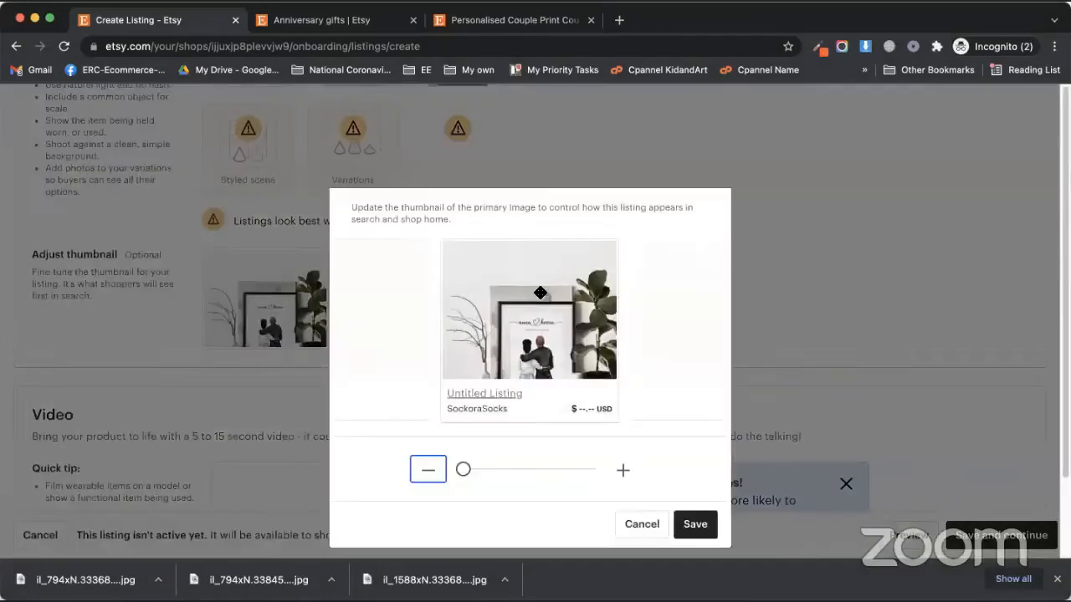
left_click_drag(540, 293, 507, 289)
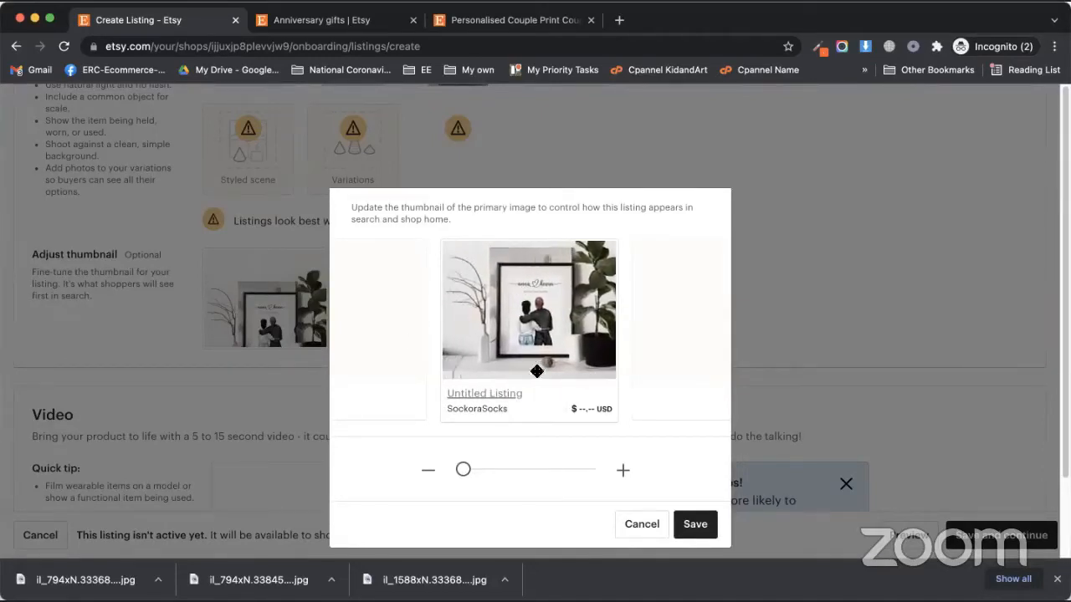
left_click(694, 525)
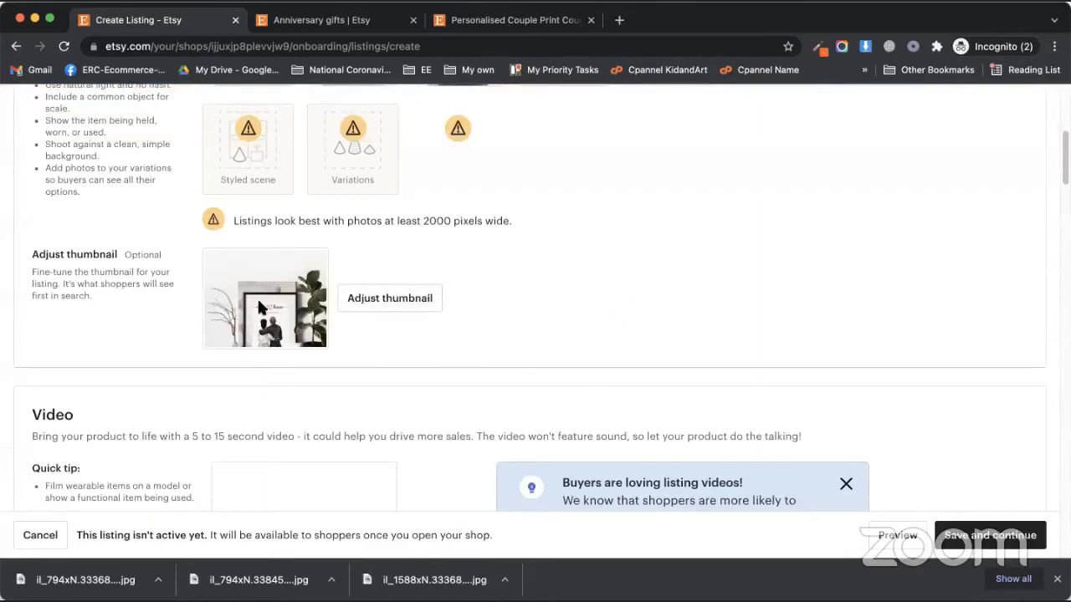
Scroll through the empty Listing Details fields, then add a blank browser tab
scroll(483, 326, "down", 5)
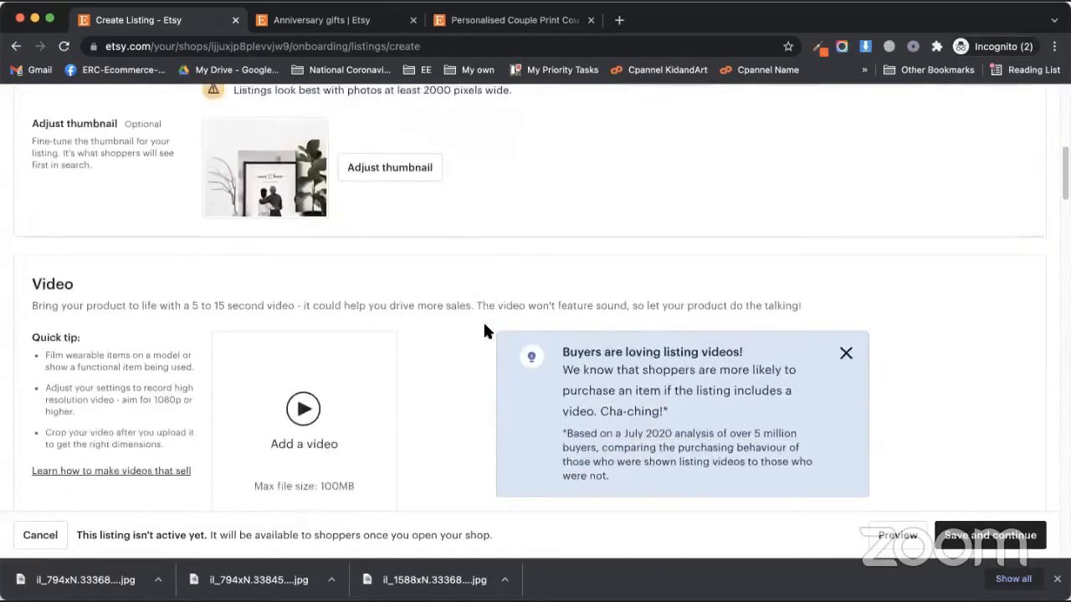
scroll(452, 330, "up", 1)
scroll(428, 326, "up", 1)
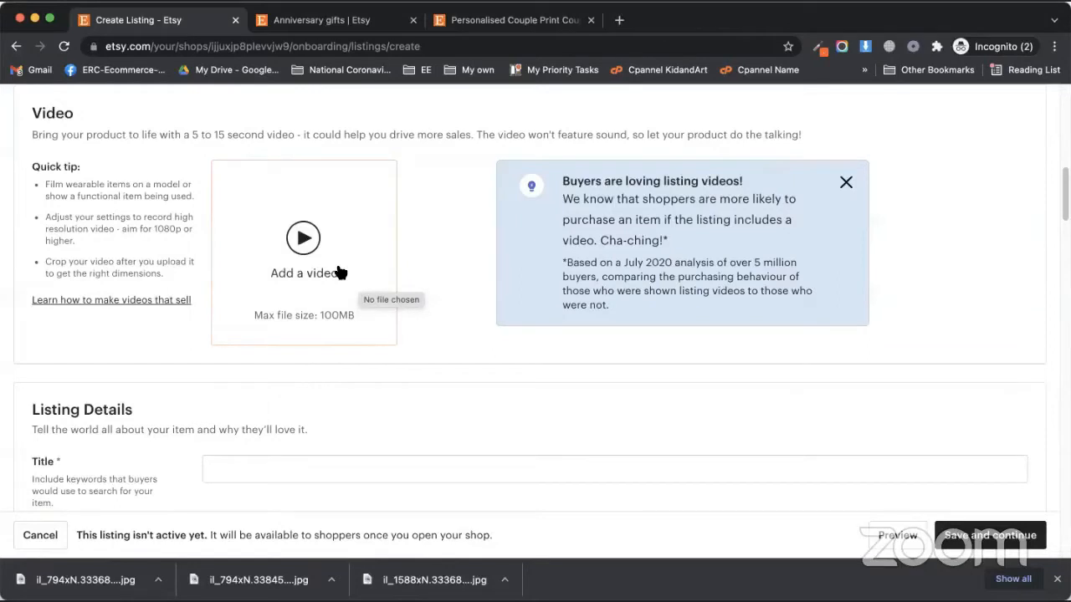
scroll(454, 363, "down", 4)
scroll(454, 363, "up", 1)
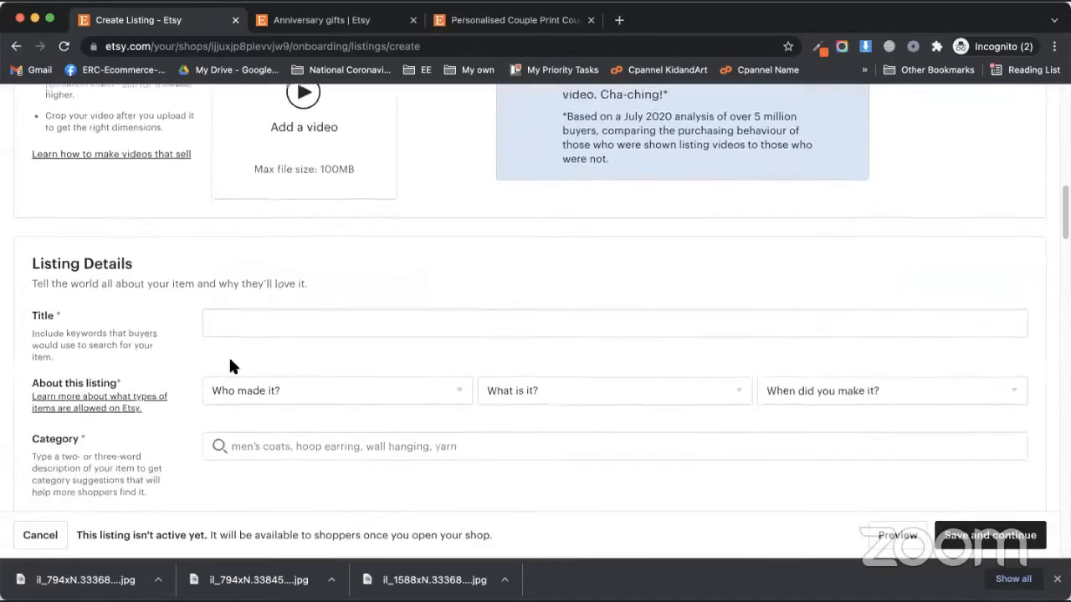
scroll(232, 366, "down", 1)
left_click_drag(57, 244, 142, 257)
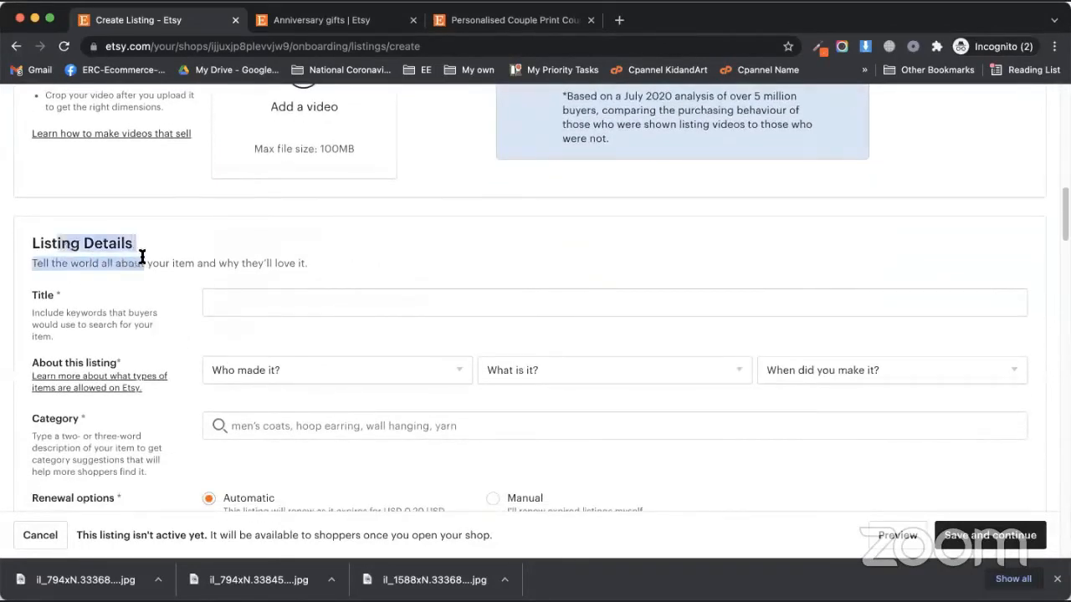
left_click(87, 297)
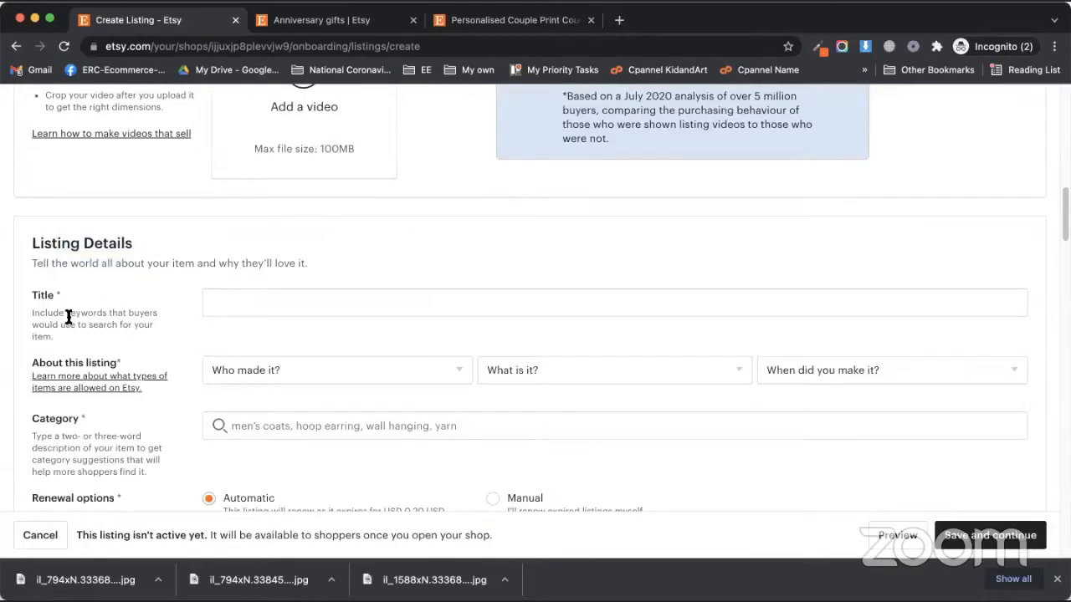
scroll(71, 313, "down", 1)
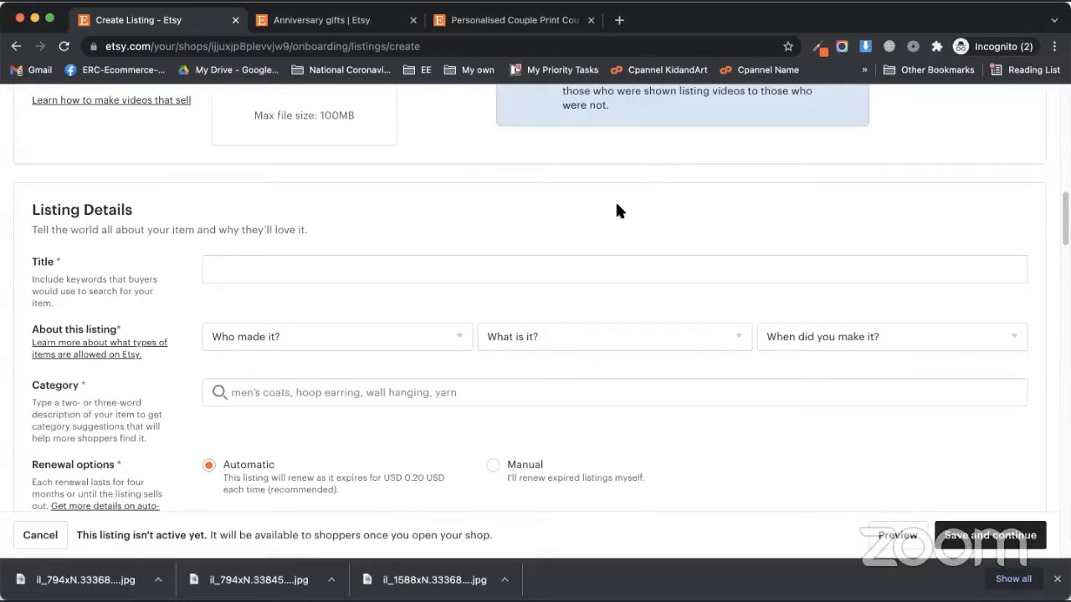
left_click(619, 19)
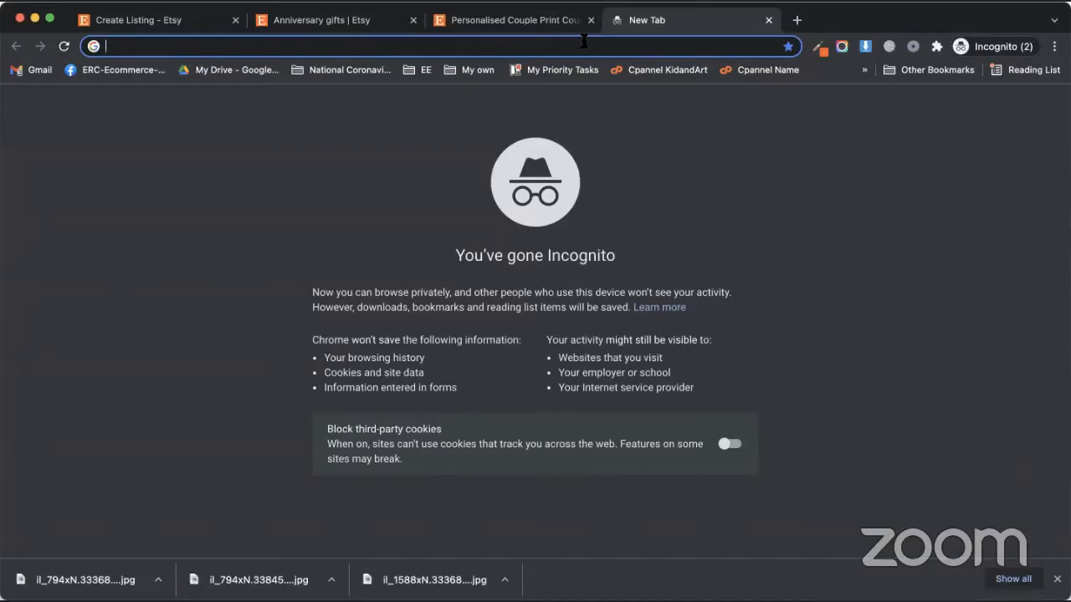
Enter erank in the address bar to load erank.com/dashboard
type("rank")
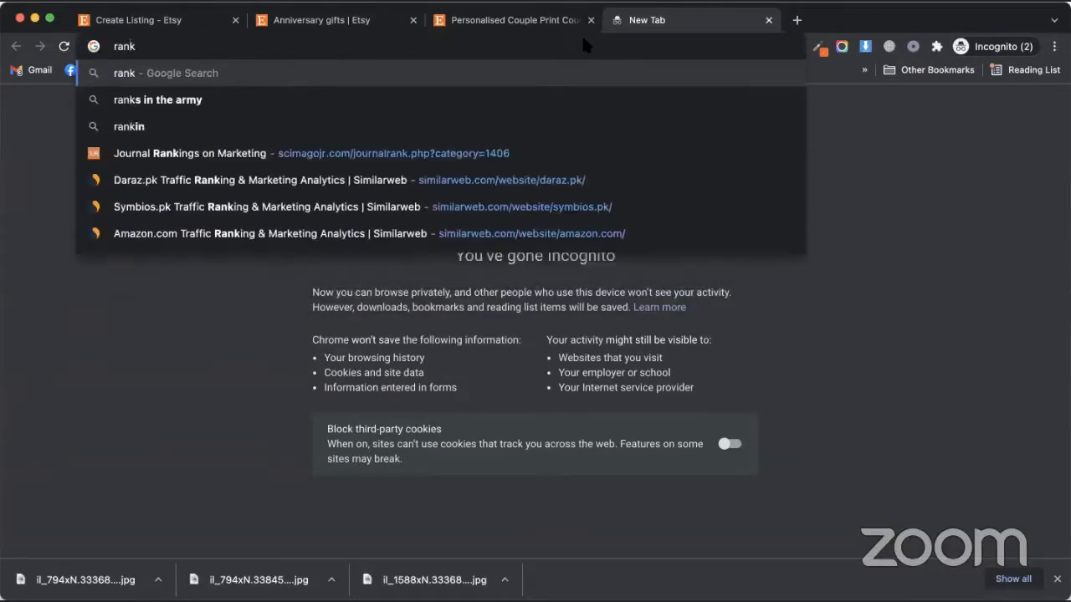
key("BackSpace")
key("BackSpace")
key("BackSpace")
key("BackSpace")
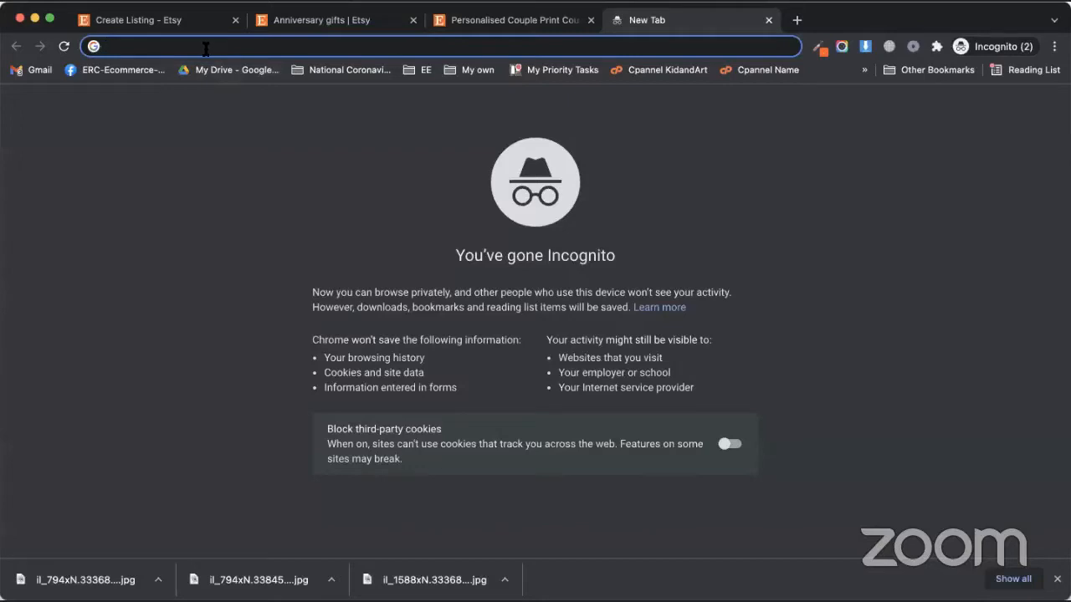
type("erank")
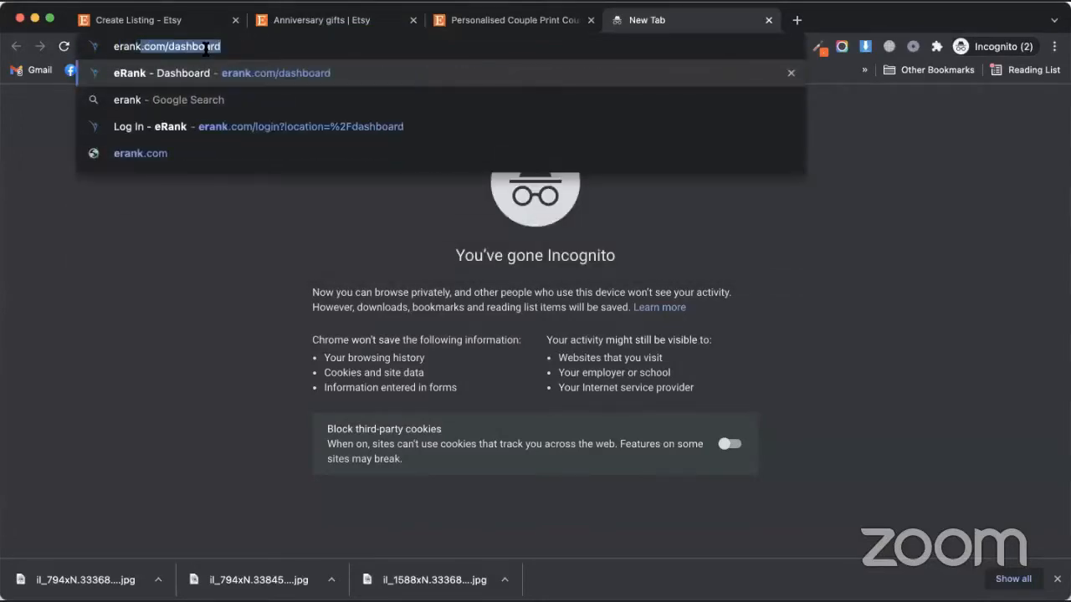
key("Return")
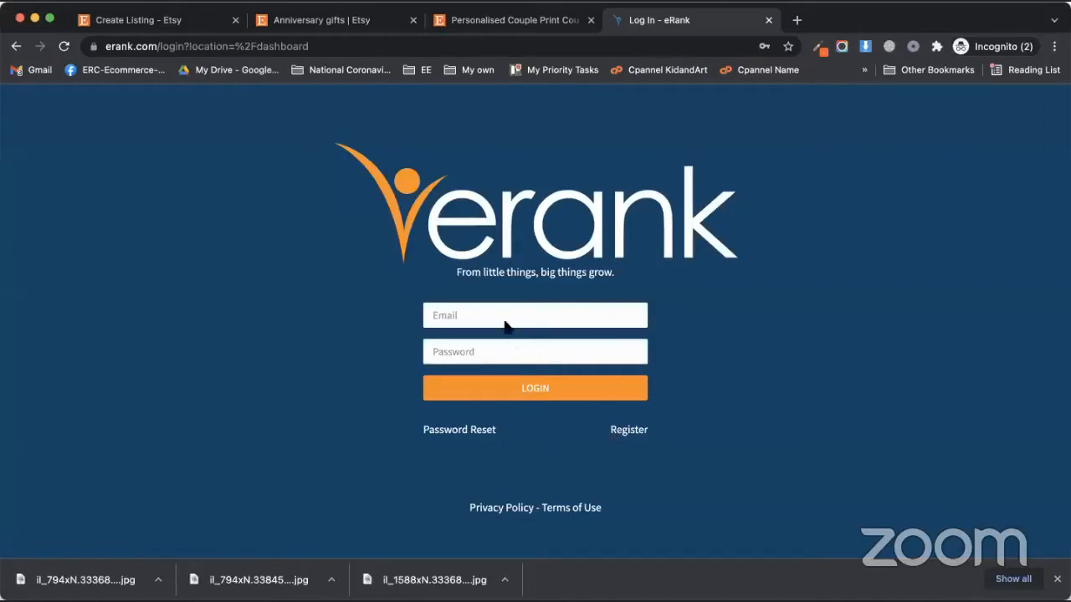
Open the eRank Register form, pass the robot check and accept the Terms of Use
left_click(628, 429)
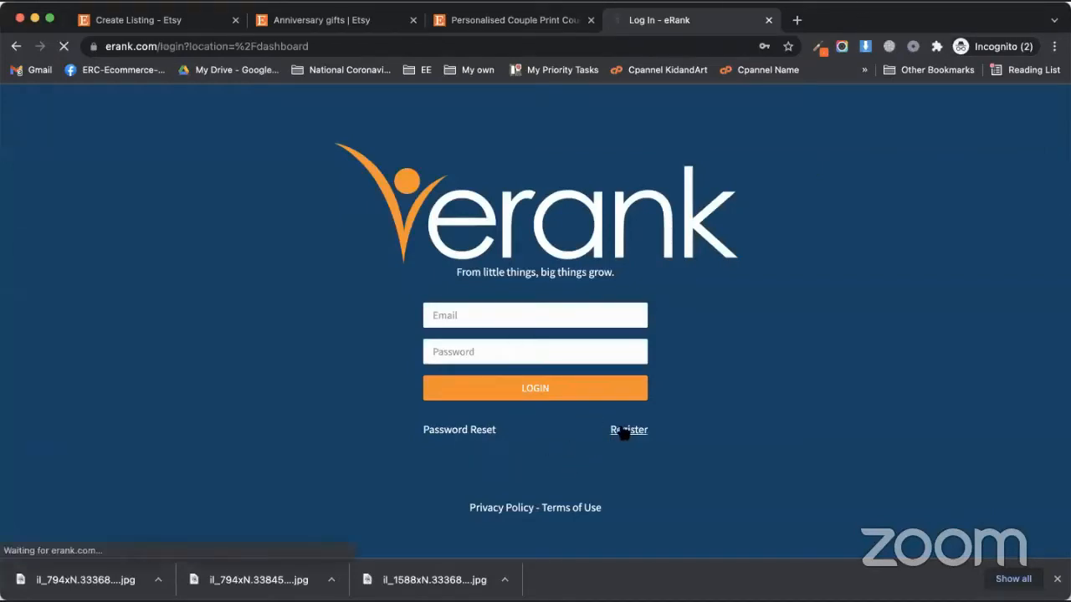
scroll(418, 318, "down", 2)
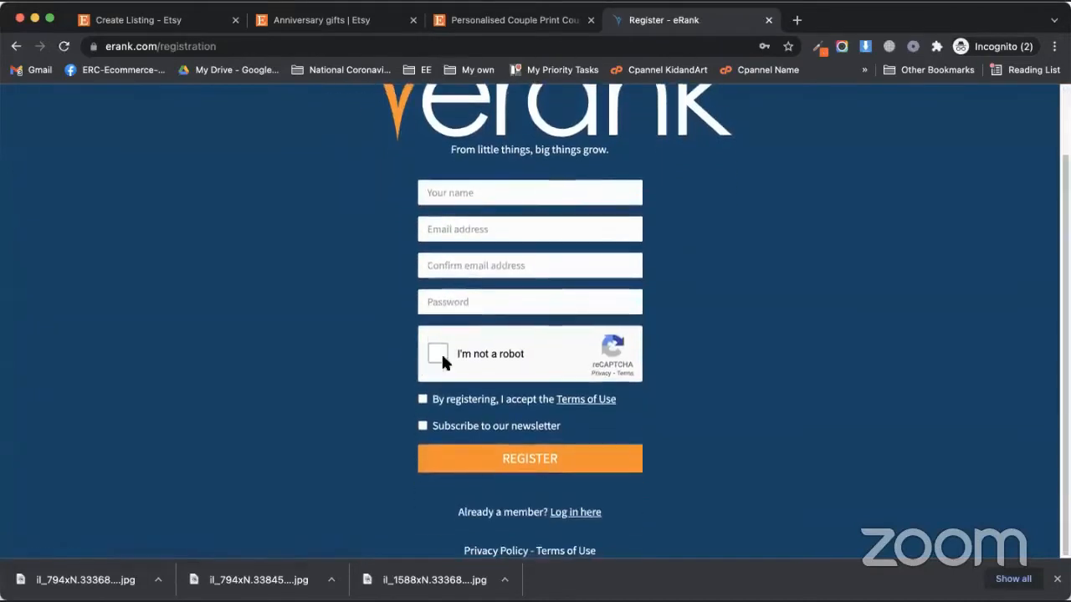
left_click(439, 358)
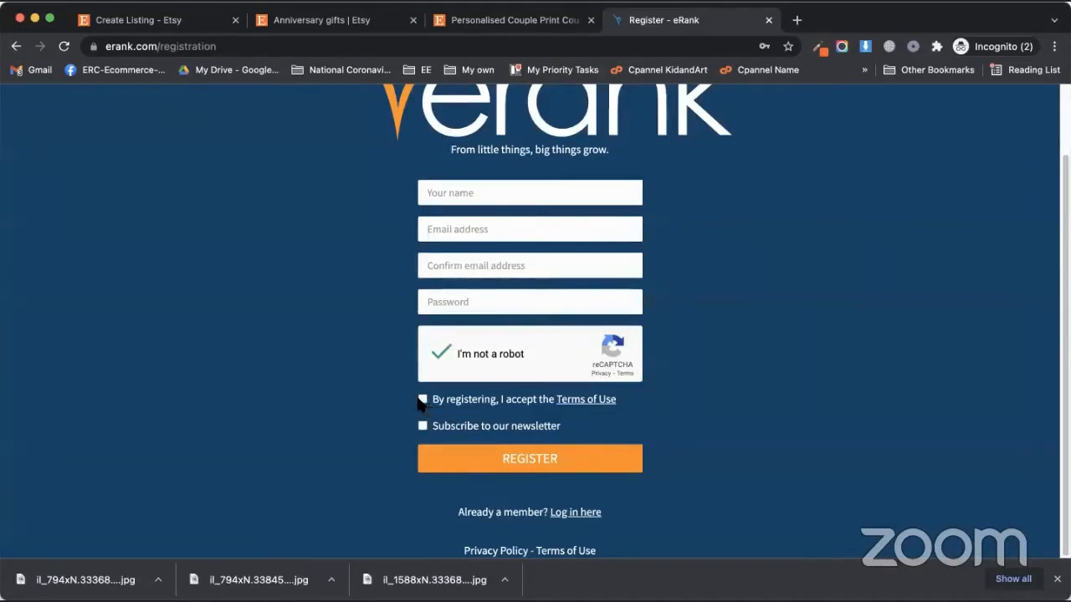
left_click(422, 400)
Fill in the account holder's name, e-mail, e-mail confirmation and password, then submit
left_click(508, 189)
left_click(427, 194)
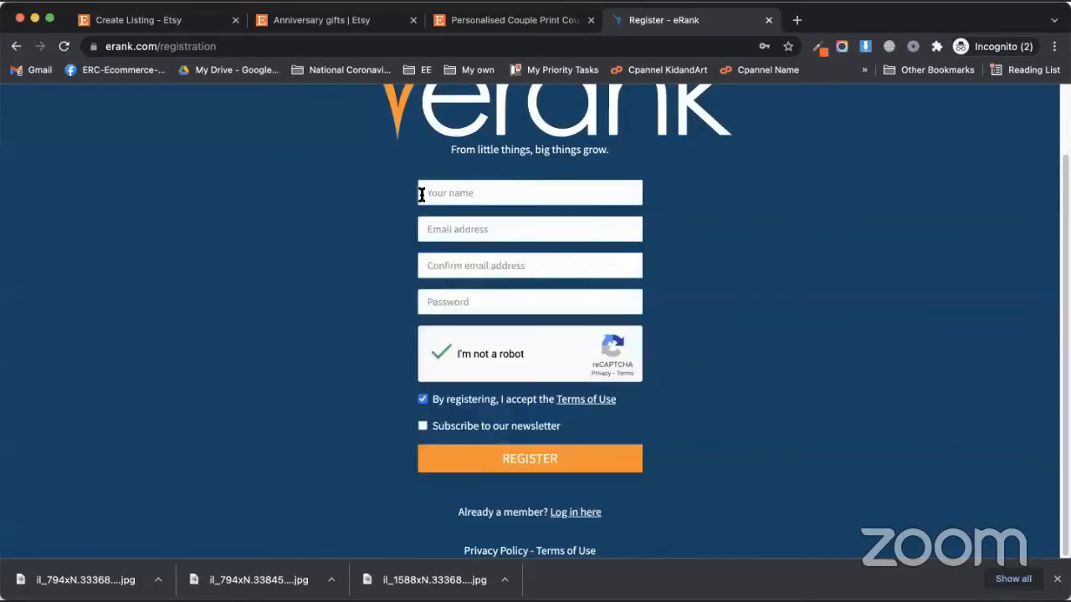
left_click(530, 193)
type("Muham")
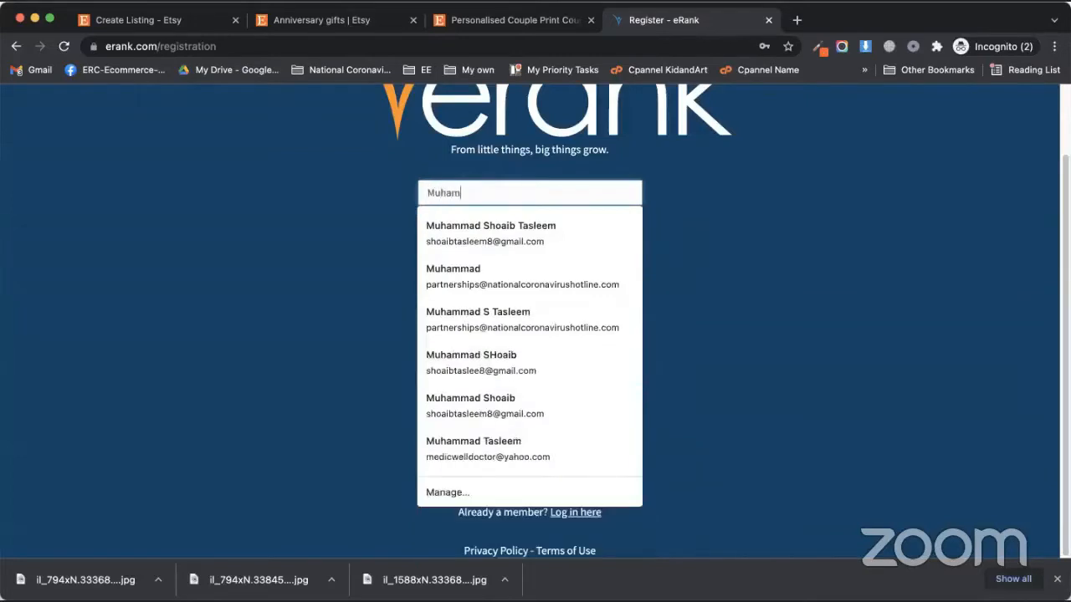
type("mad")
key("Tab")
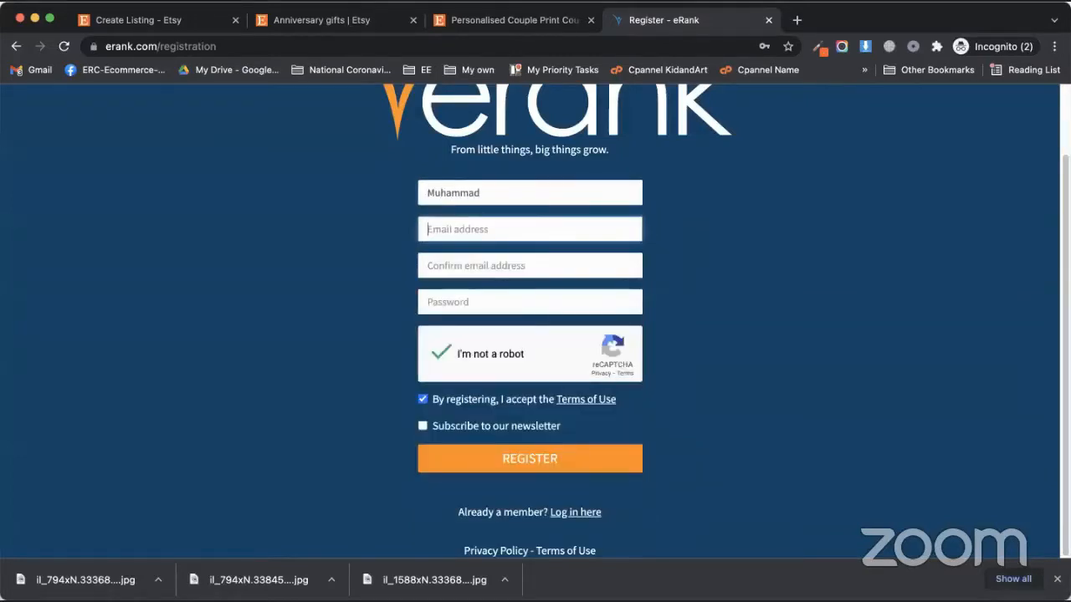
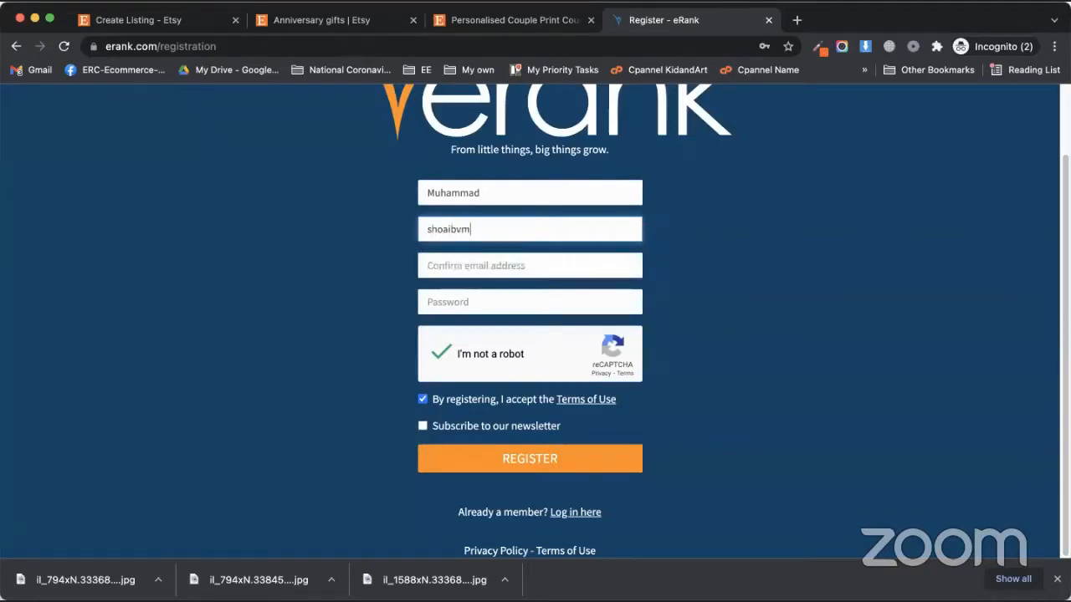
key("Tab")
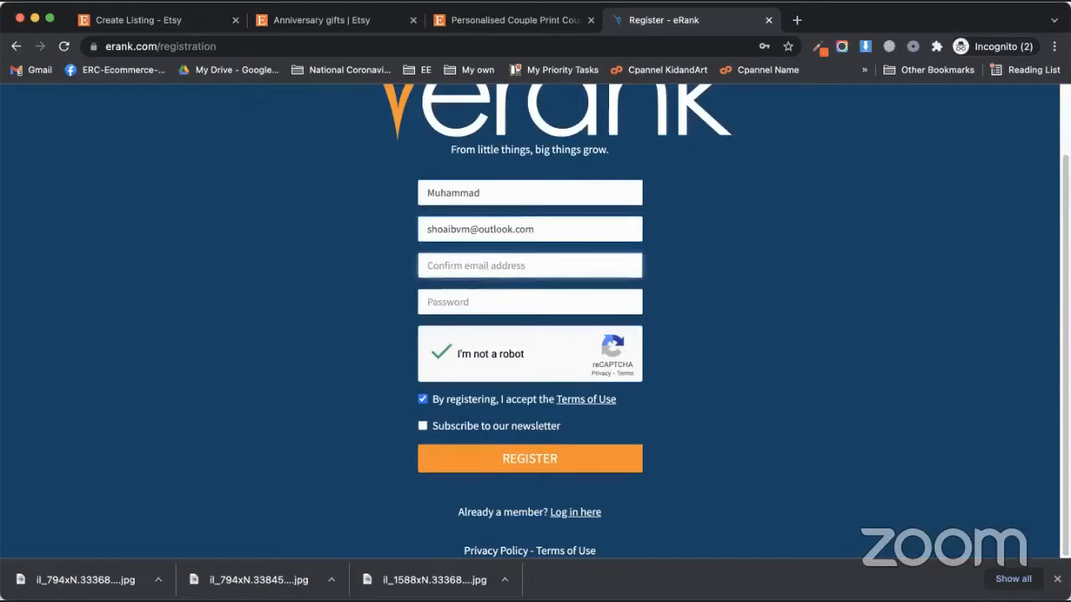
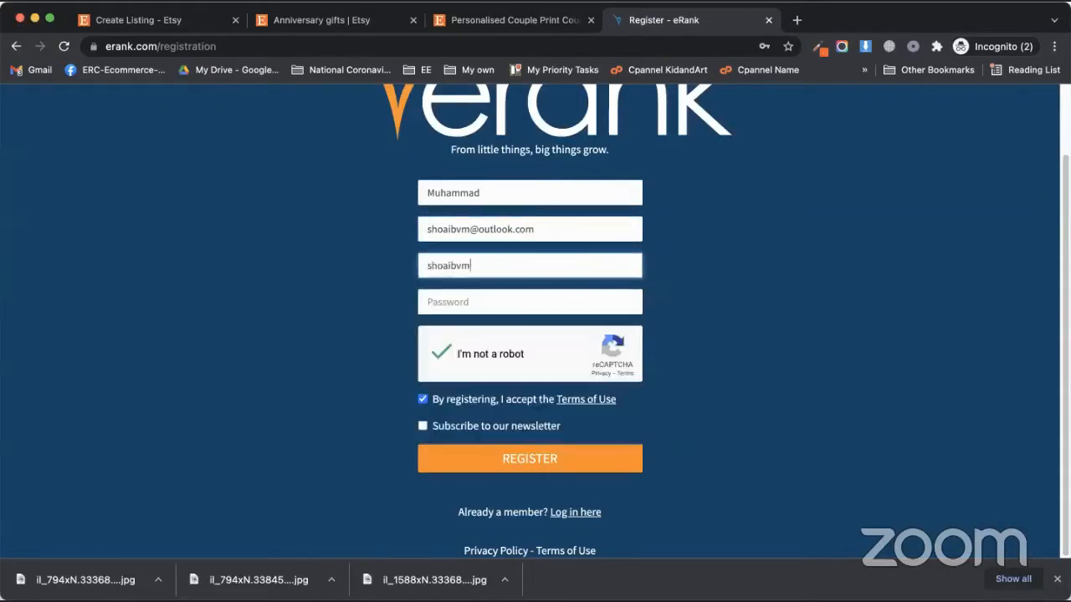
key("Tab")
type("***")
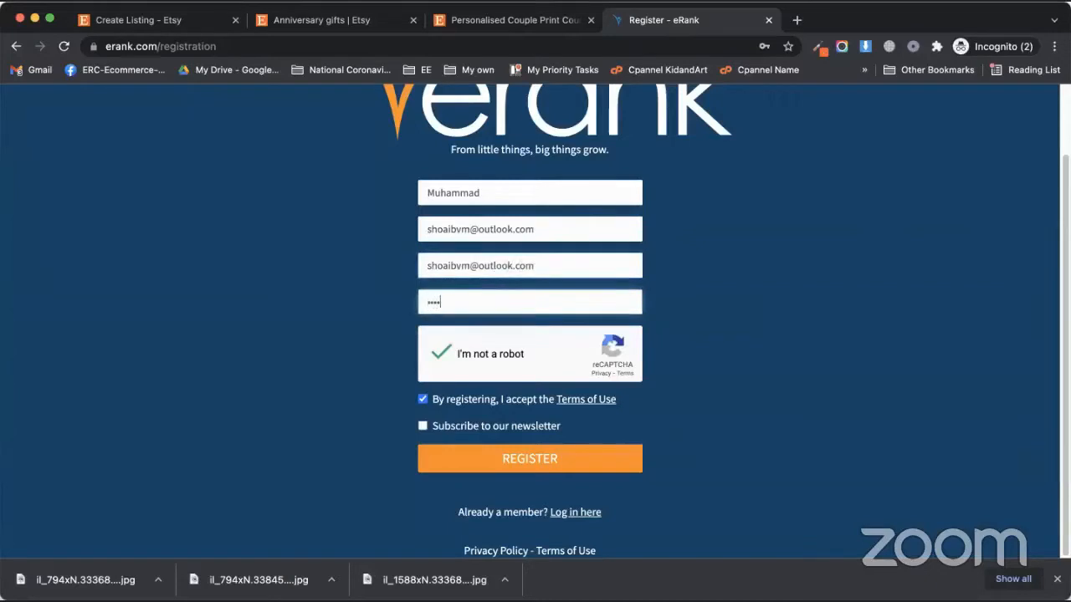
type("*******")
left_click(541, 462)
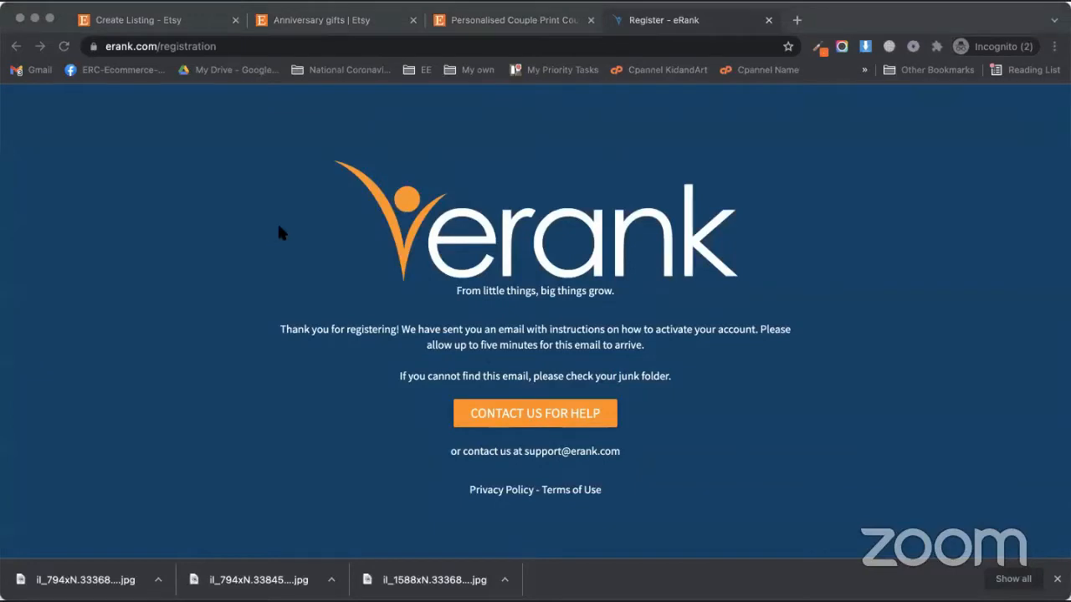
Bring the browser window forward to continue to the eRank dashboard
left_click(405, 414)
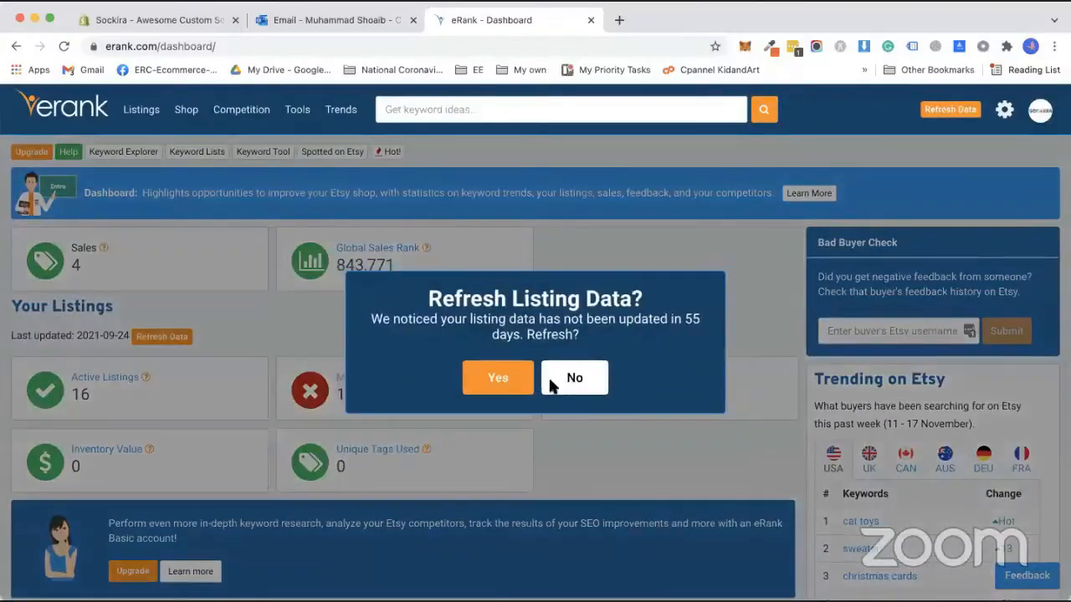
Decline the listing-data refresh, open Competition > Listings, and focus the keyword search box
left_click(574, 385)
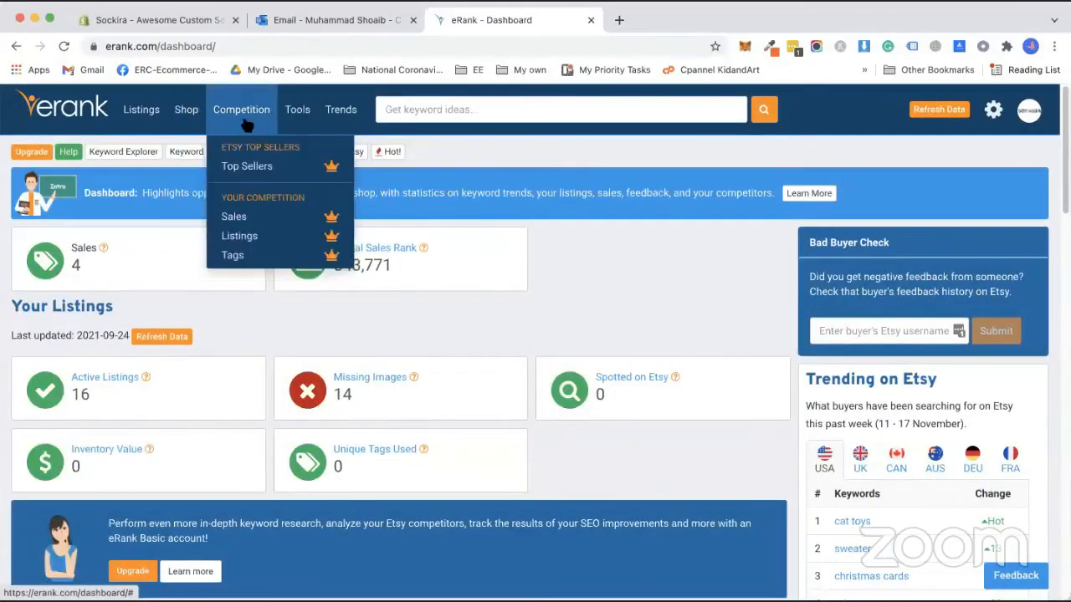
left_click(245, 241)
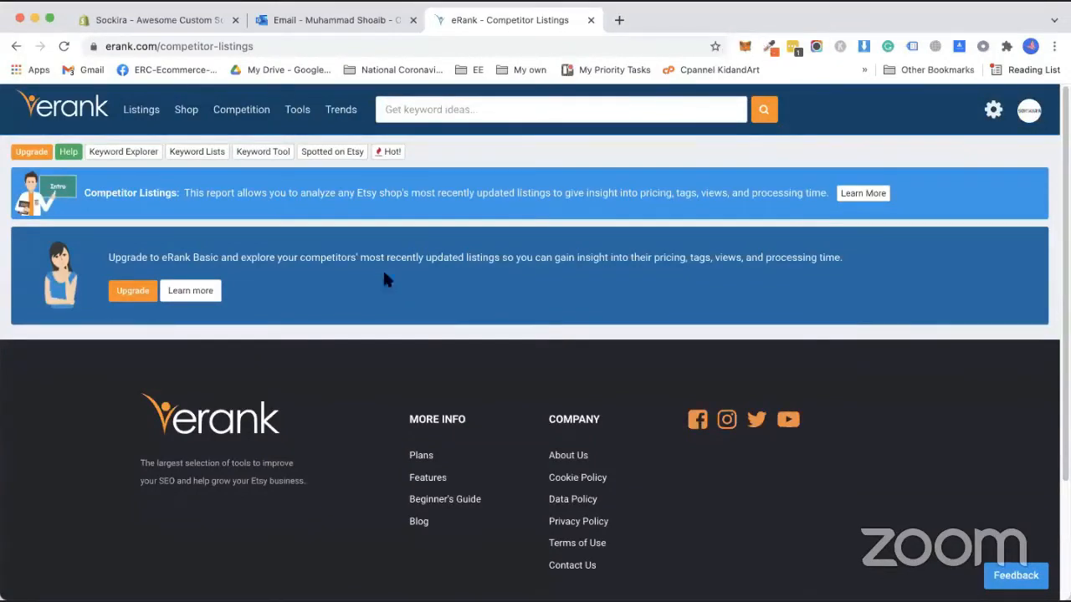
mouse_move(359, 259)
left_mouse_down()
mouse_move(555, 257)
mouse_move(361, 255)
left_mouse_up()
left_click(552, 260)
left_click(352, 256)
left_click(456, 109)
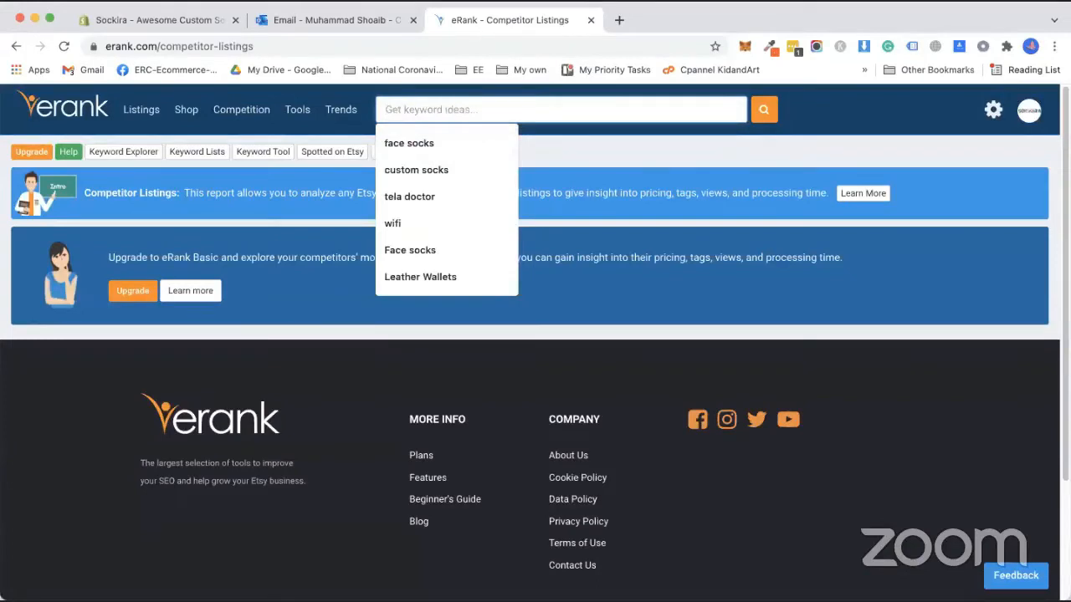
Search 'Custom Gifts' in Keyword Explorer, browse Related Searches, then switch back to Etsy
type("Custom Gifts")
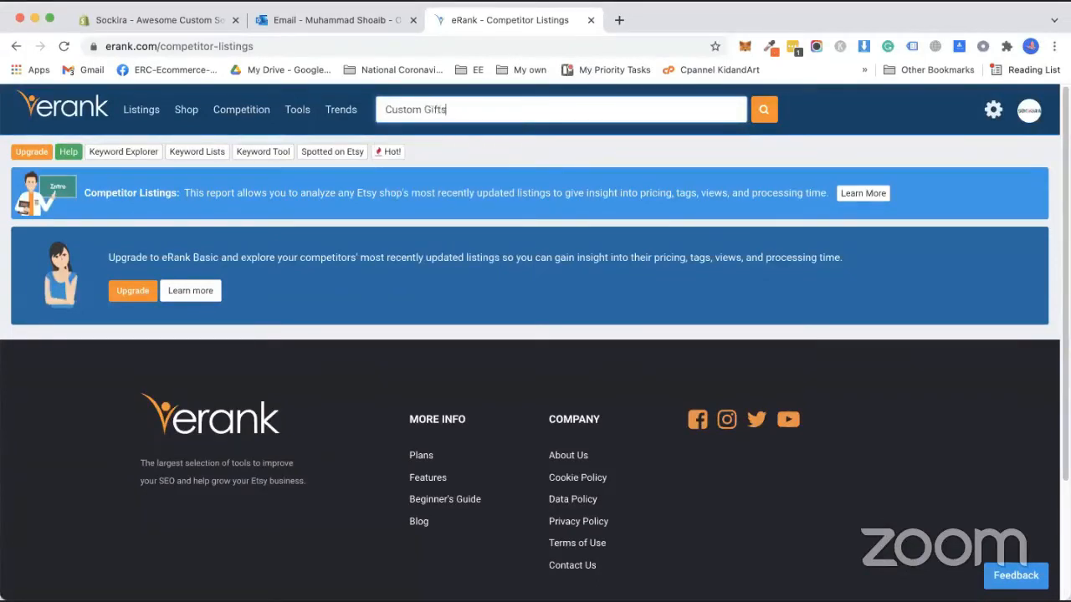
key("Return")
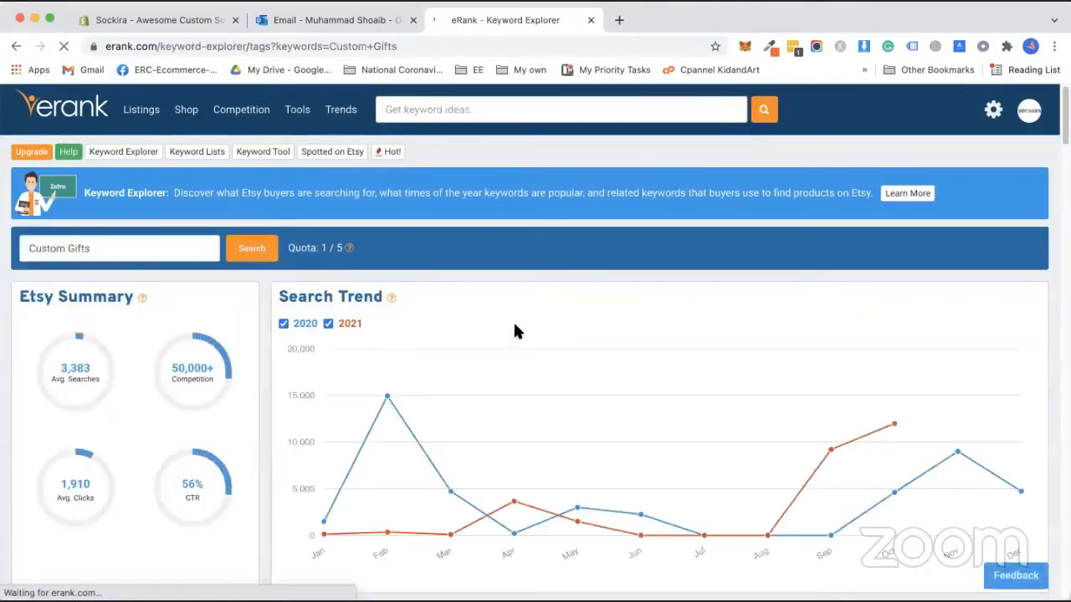
scroll(469, 326, "down", 2)
scroll(454, 331, "down", 3)
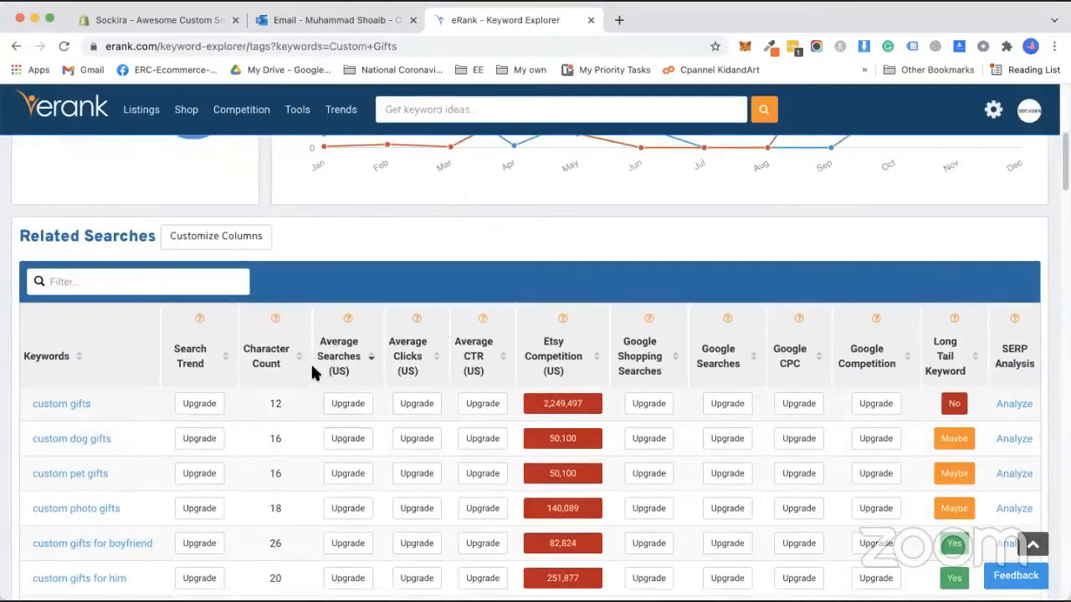
scroll(313, 370, "up", 5)
scroll(207, 348, "down", 6)
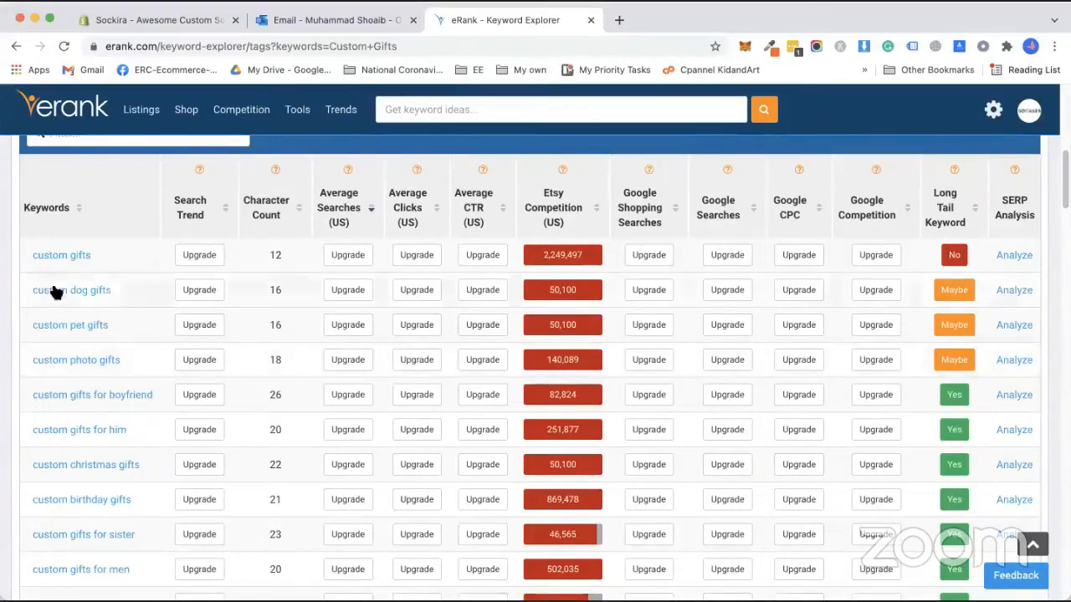
scroll(75, 376, "down", 1)
scroll(79, 380, "down", 10)
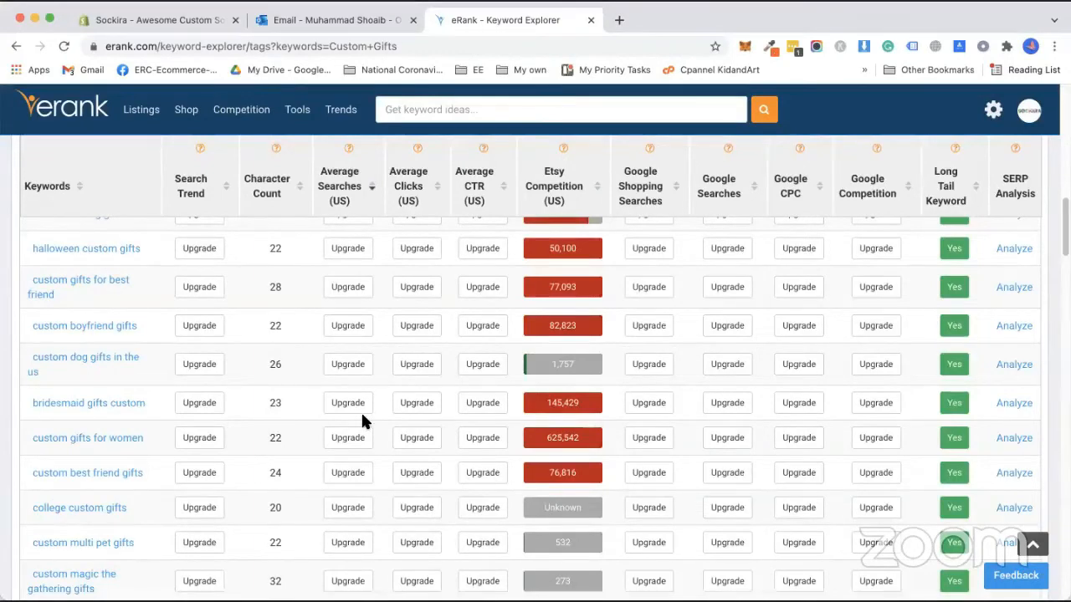
left_click(465, 25)
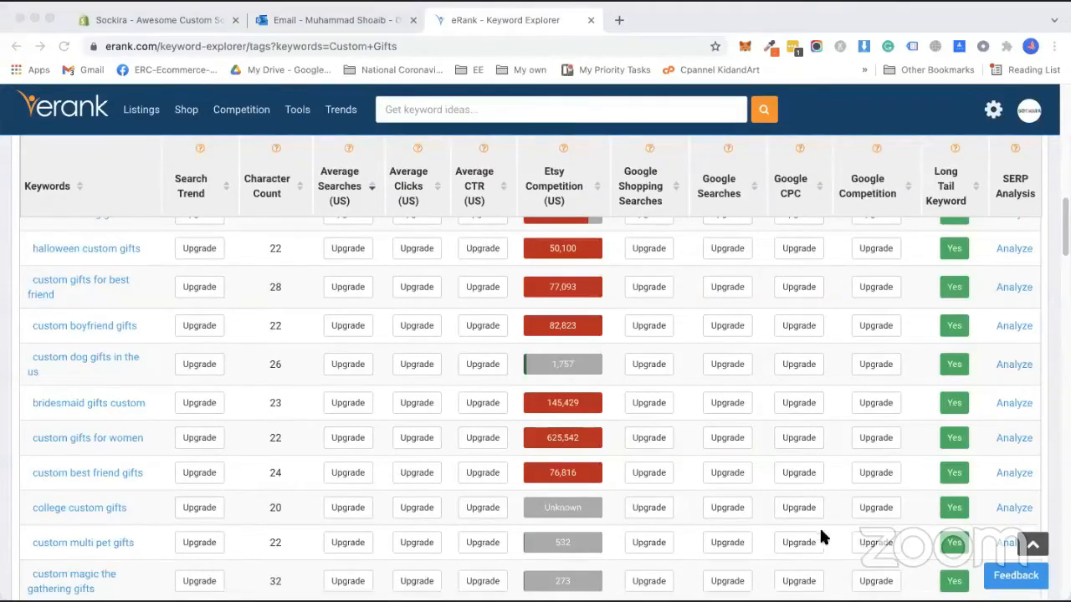
key("super+grave")
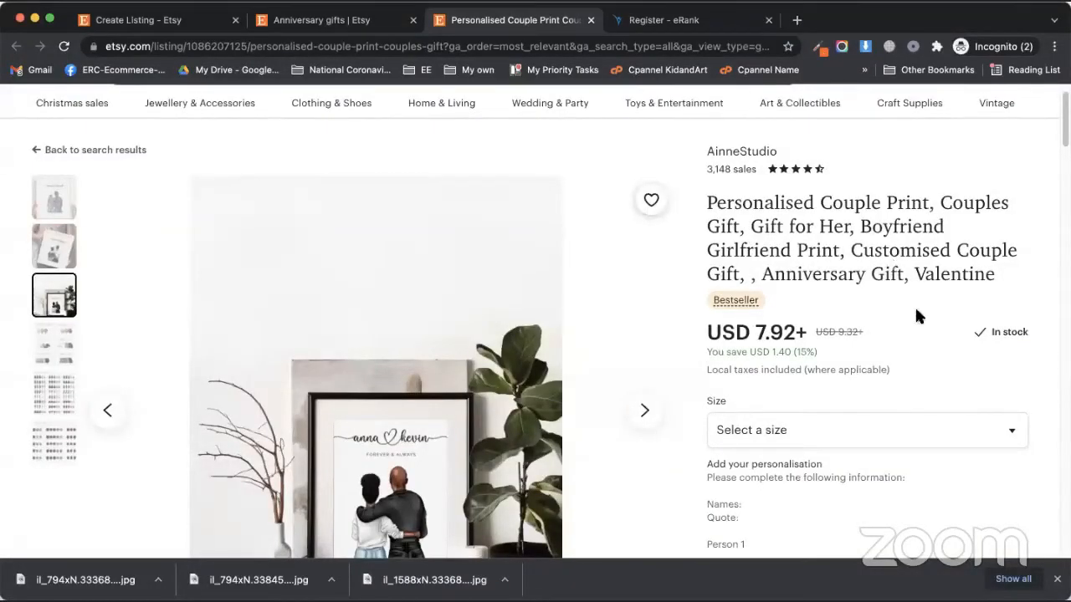
Copy the competitor's Personalised Couple Print title and return to the Create Listing tab
left_click_drag(997, 275, 703, 201)
left_click(753, 240)
mouse_move(1006, 276)
left_mouse_down()
mouse_move(761, 239)
mouse_move(708, 210)
mouse_move(909, 265)
mouse_move(1000, 265)
left_mouse_up()
key("super+c")
left_click(710, 213)
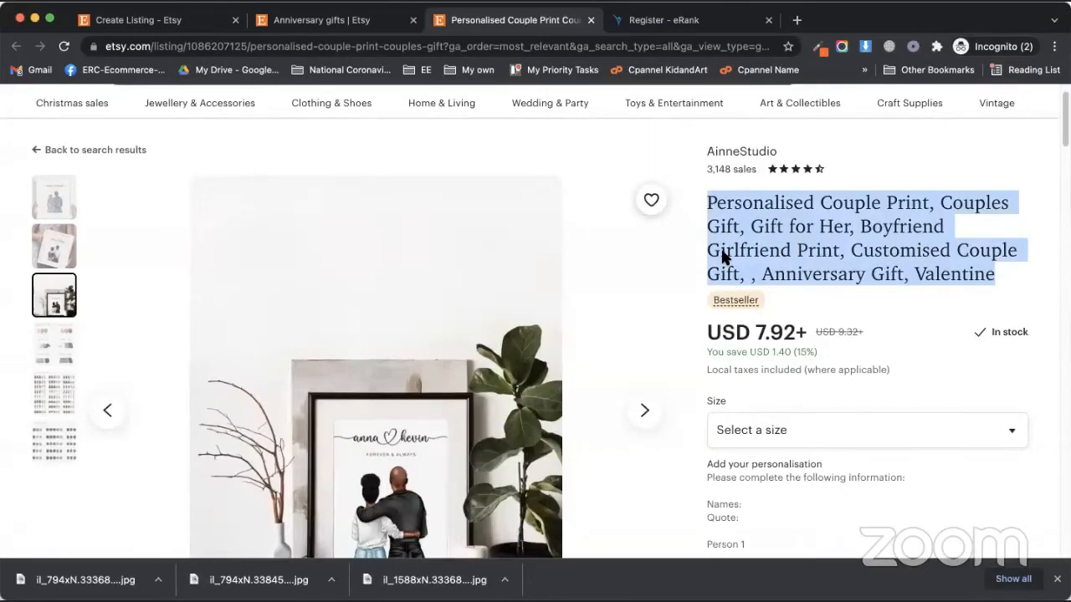
left_click(322, 21)
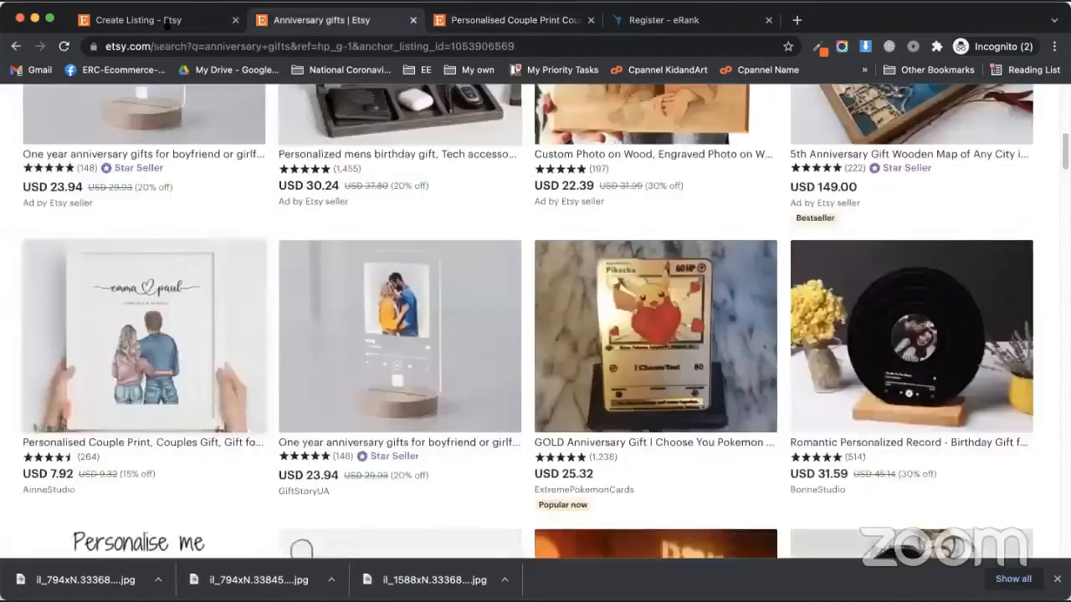
left_click(159, 20)
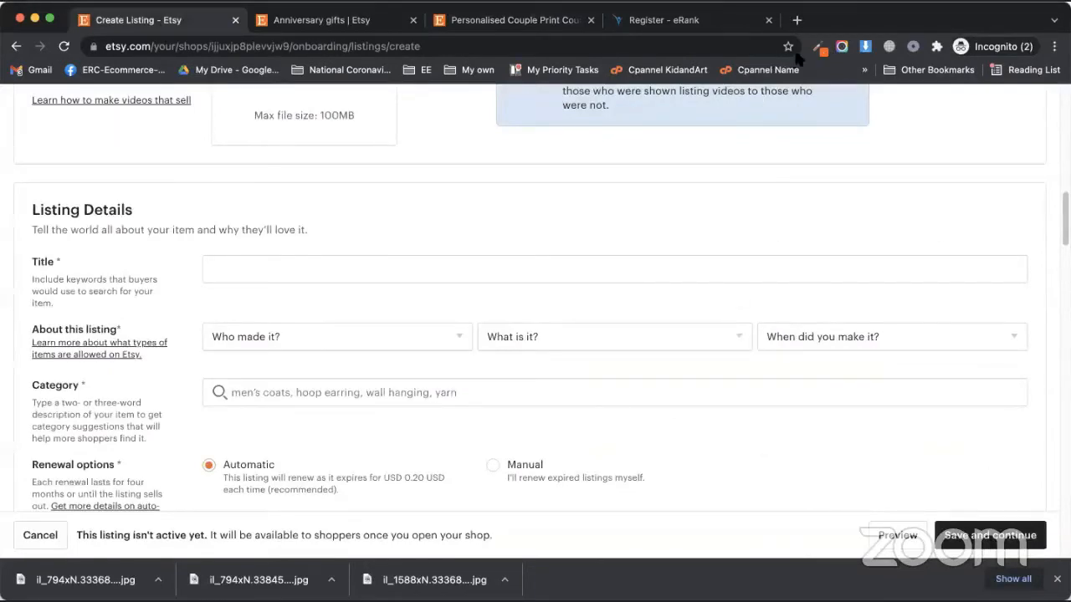
Paste the copied couple print title into the listing Title field
left_click(400, 271)
key("super+v")
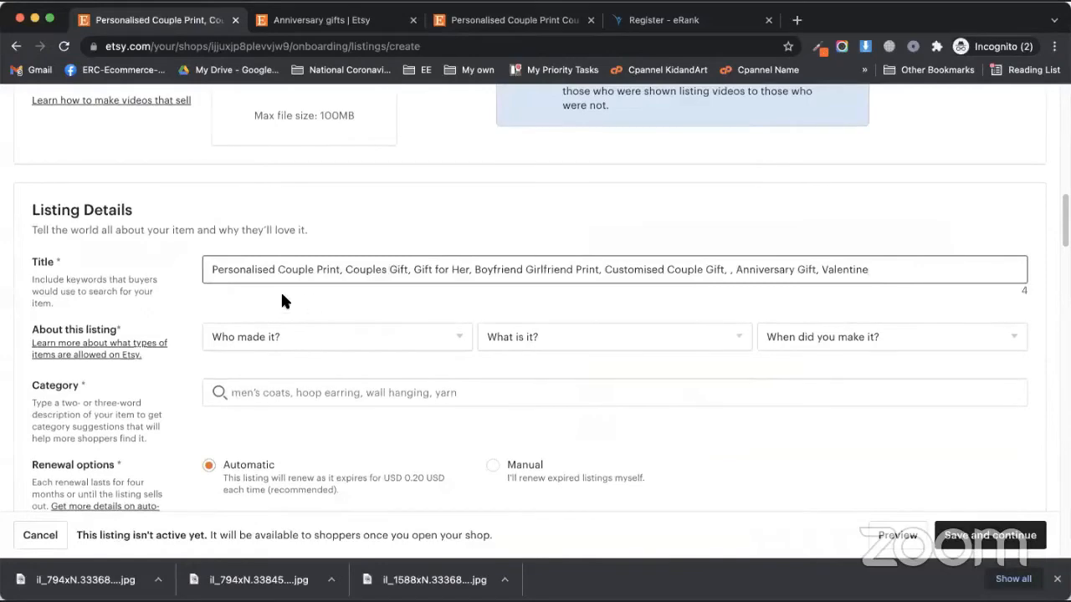
left_click(281, 301)
scroll(189, 307, "down", 3)
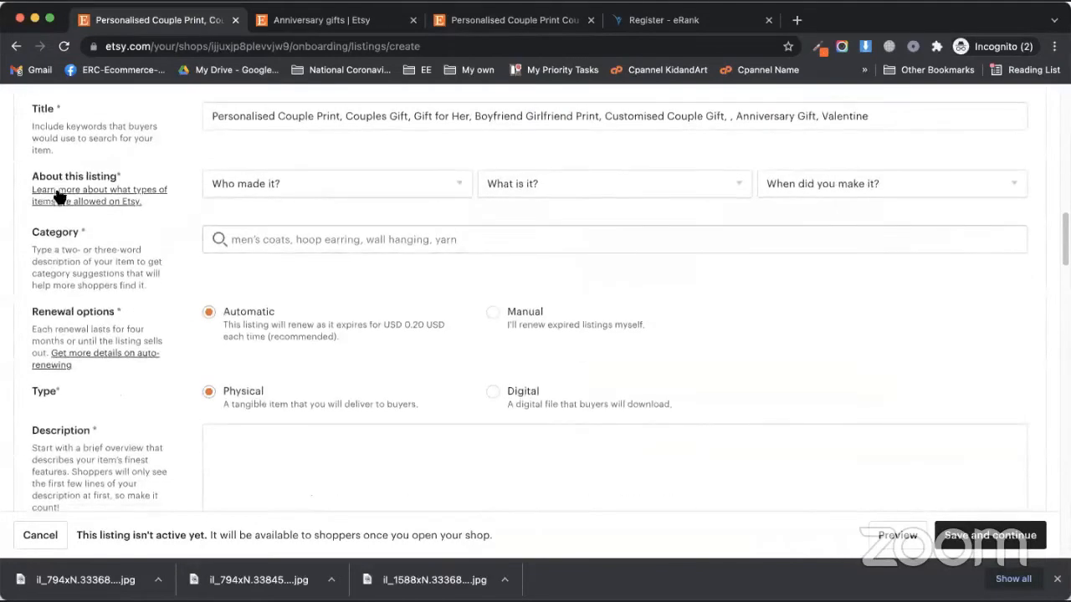
Set the item as made by me, a finished product, made to order
left_click(314, 184)
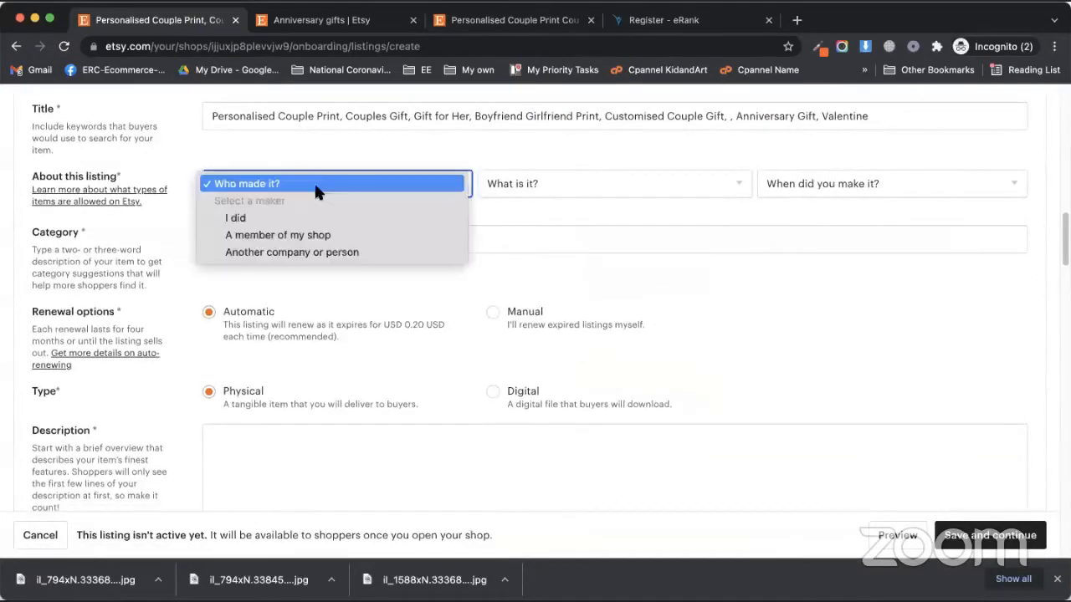
left_click(287, 221)
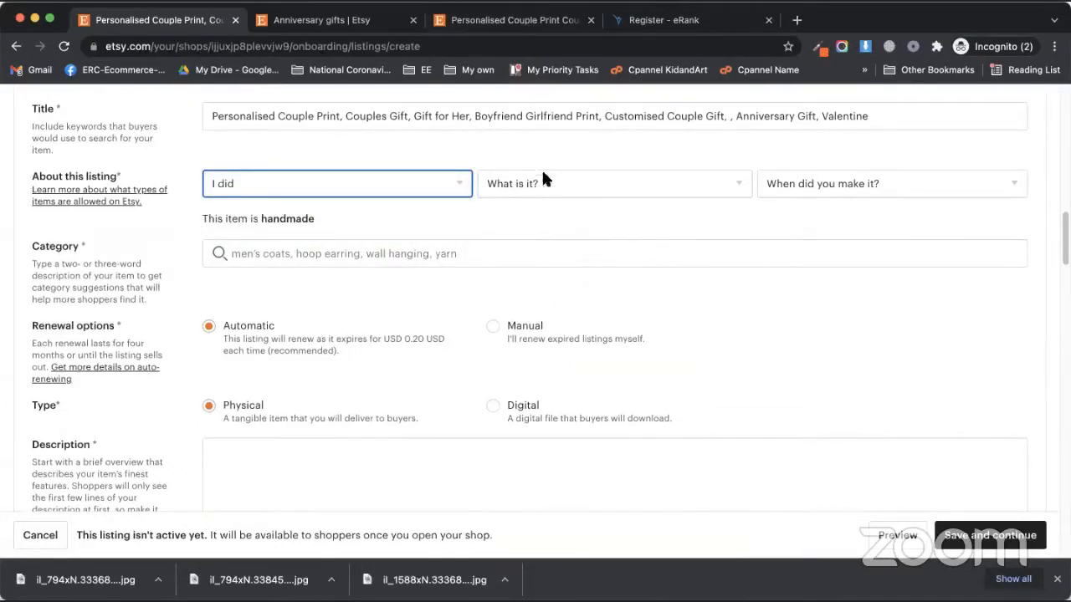
left_click(601, 186)
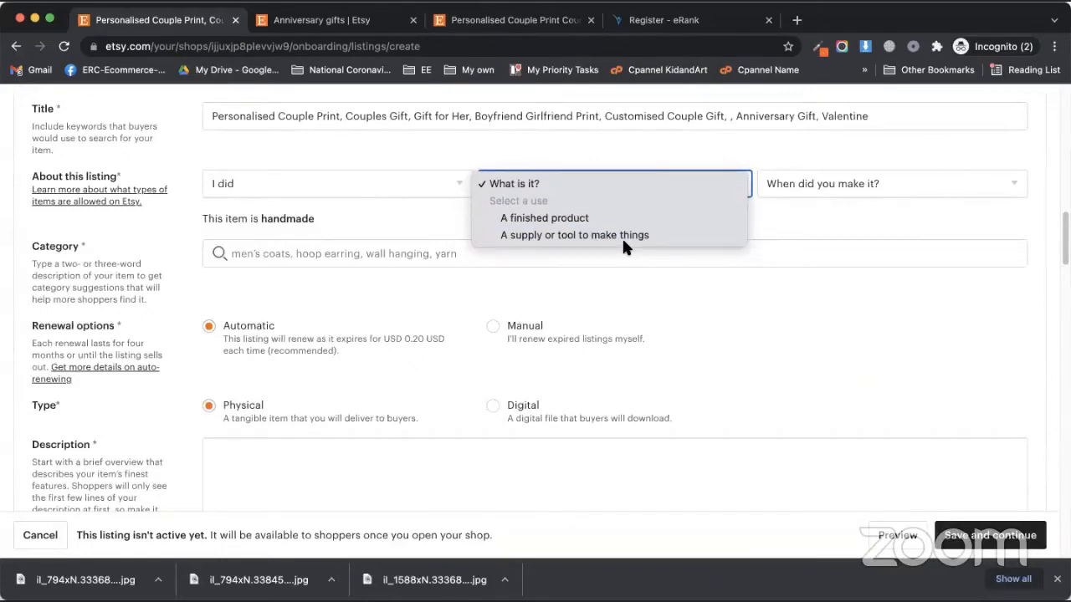
left_click(623, 220)
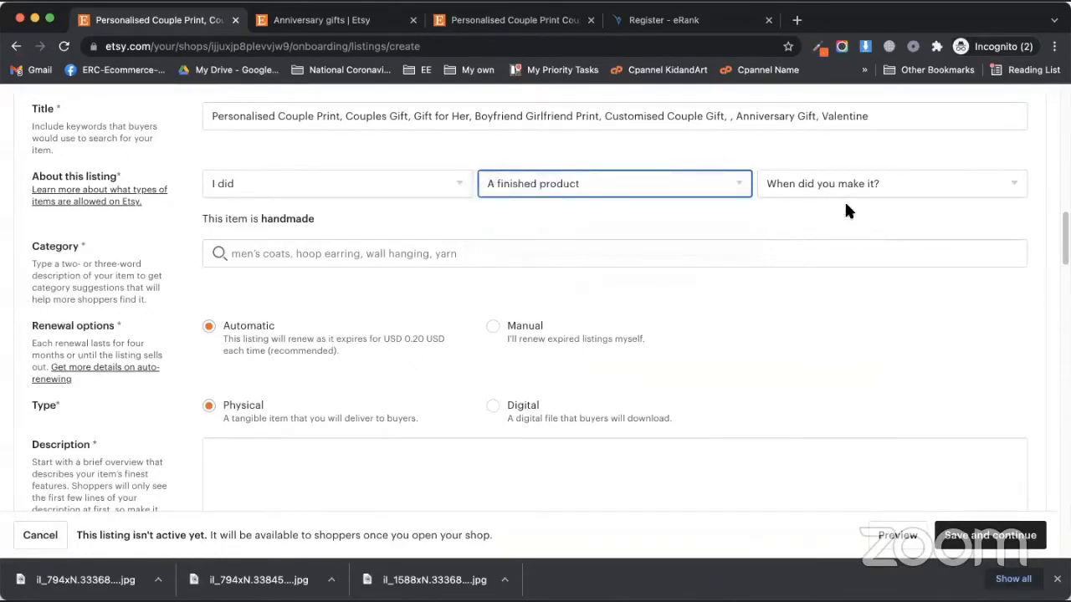
left_click(824, 186)
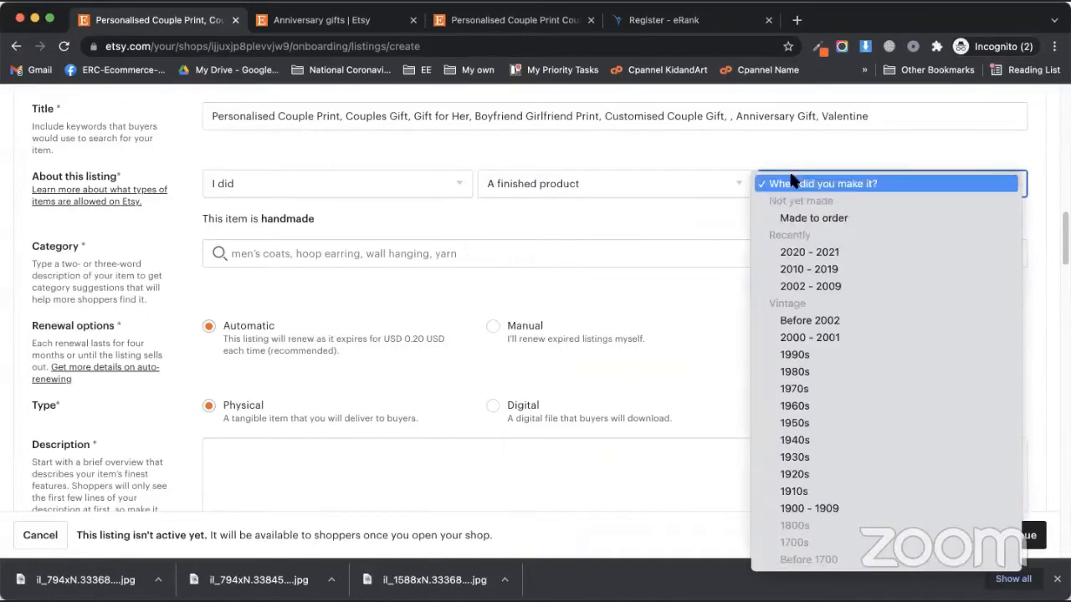
left_click(790, 217)
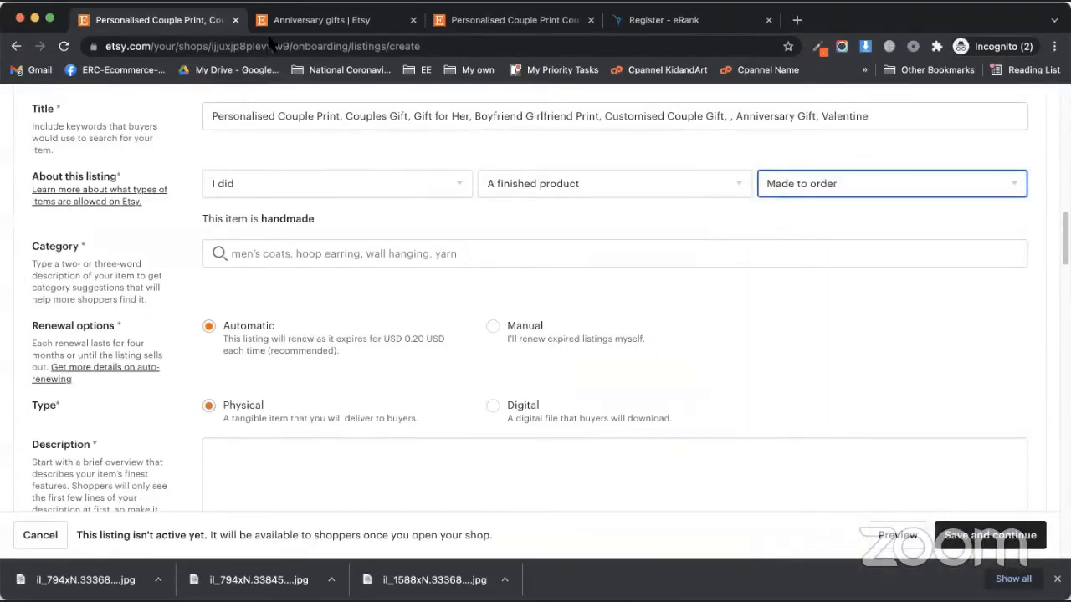
left_click(816, 189)
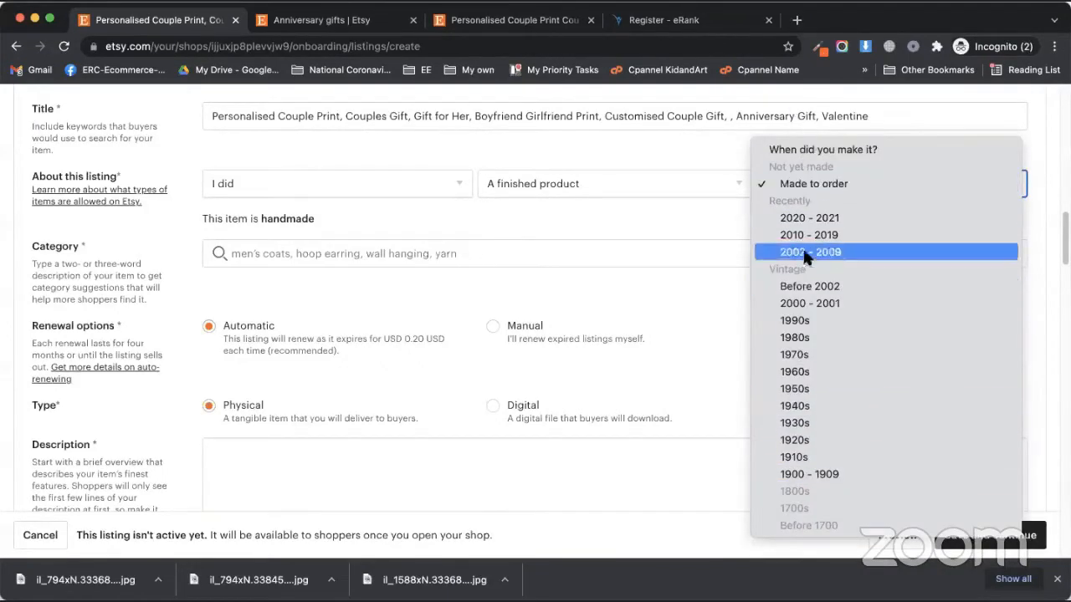
left_click(799, 186)
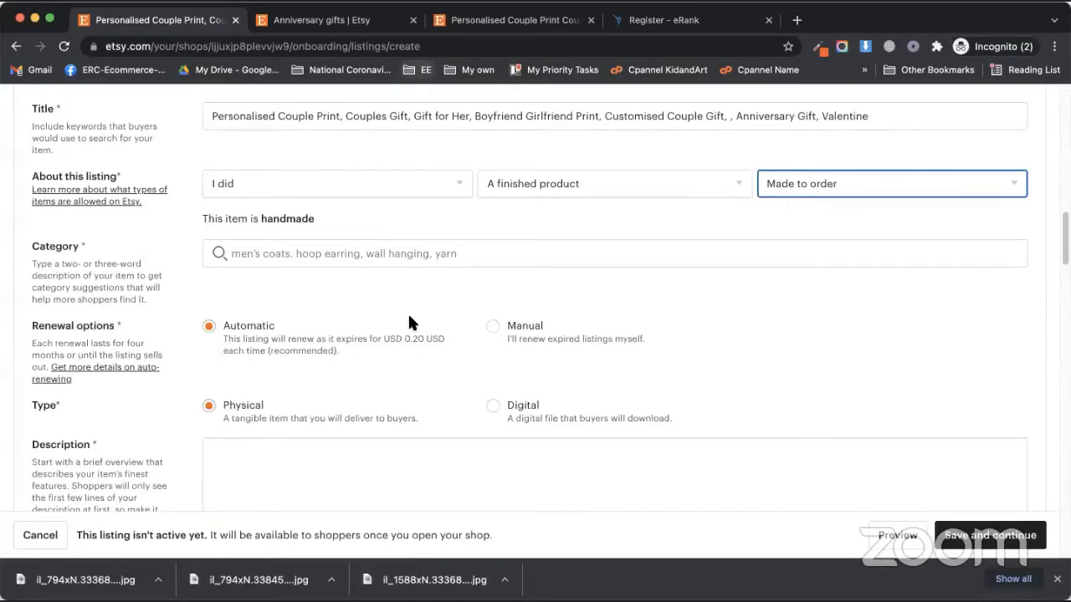
left_click(487, 24)
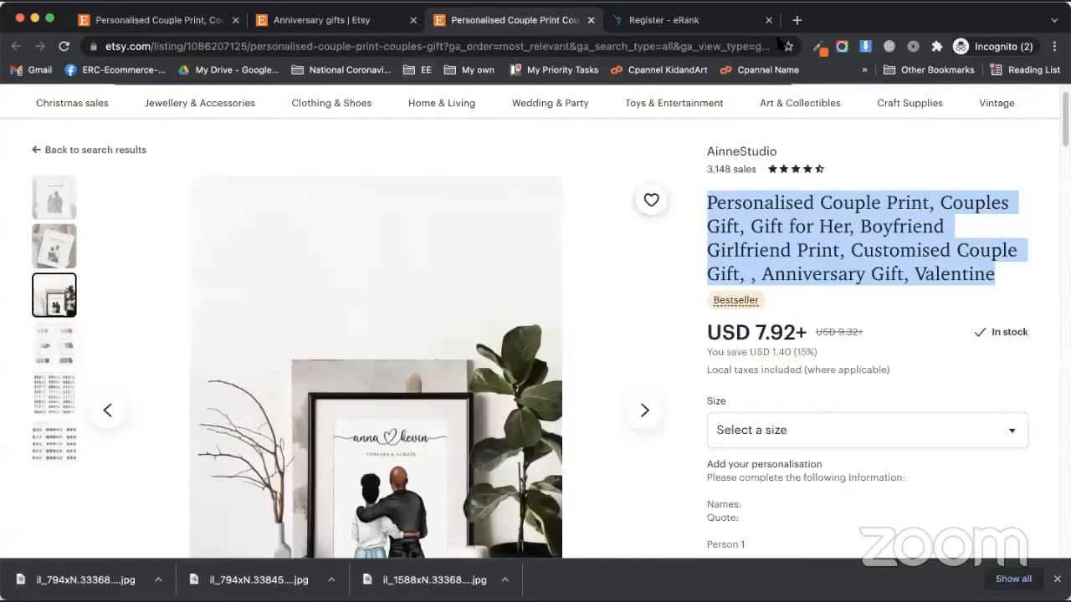
Scroll through the competitor's couple print listing and its reviews
left_click(660, 324)
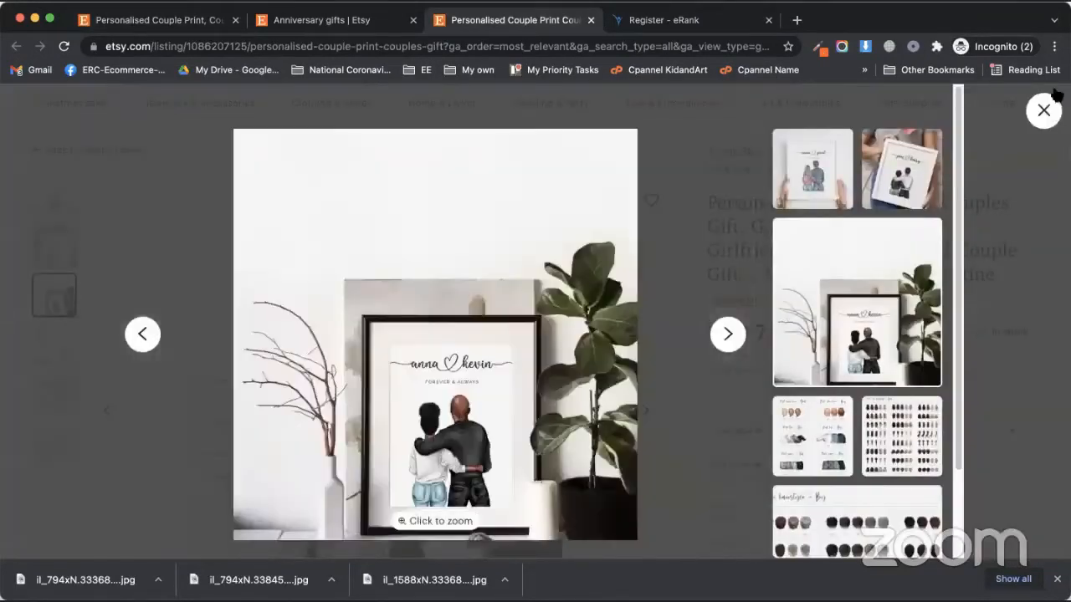
left_click(1045, 111)
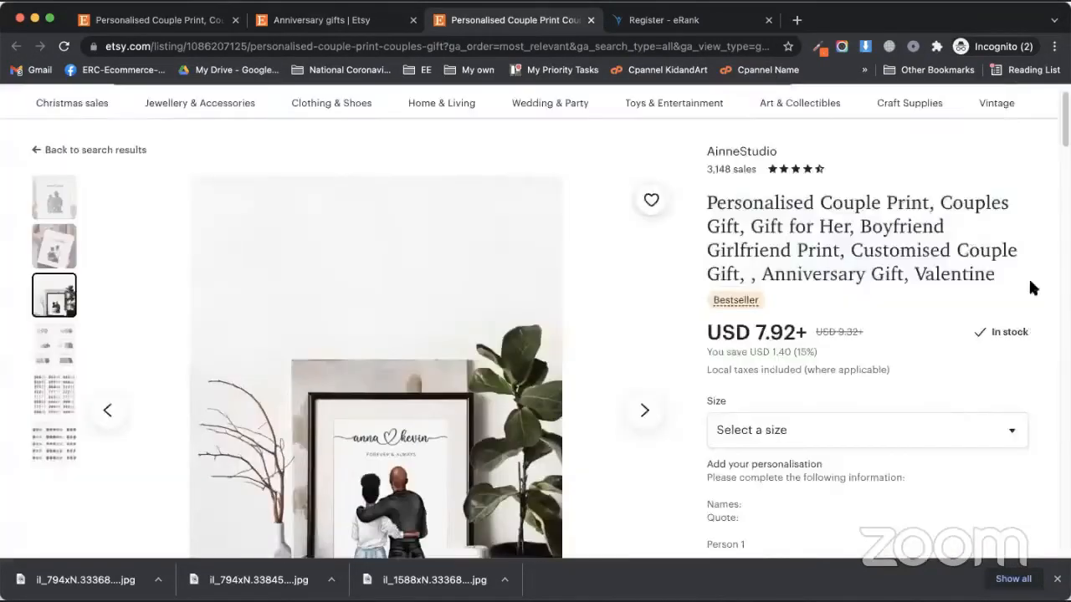
scroll(903, 368, "down", 5)
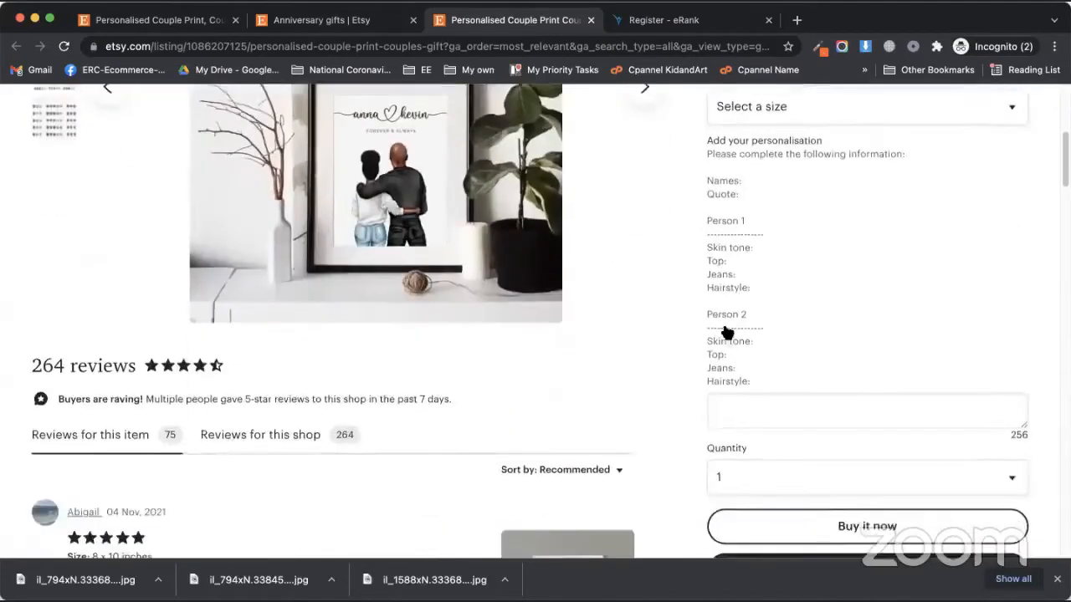
scroll(726, 332, "down", 4)
scroll(491, 245, "up", 1)
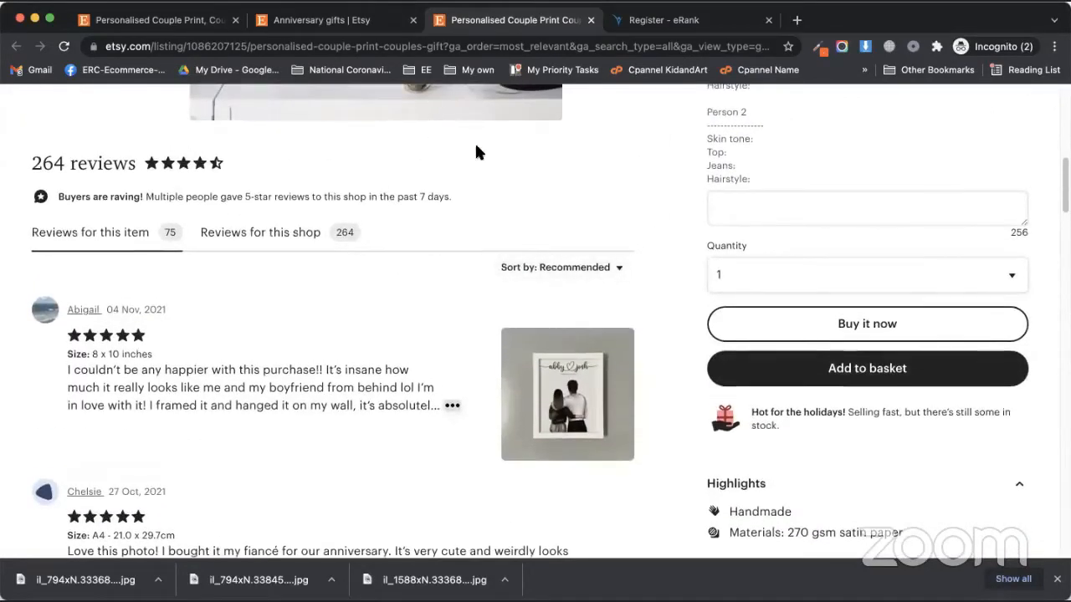
scroll(765, 276, "down", 3)
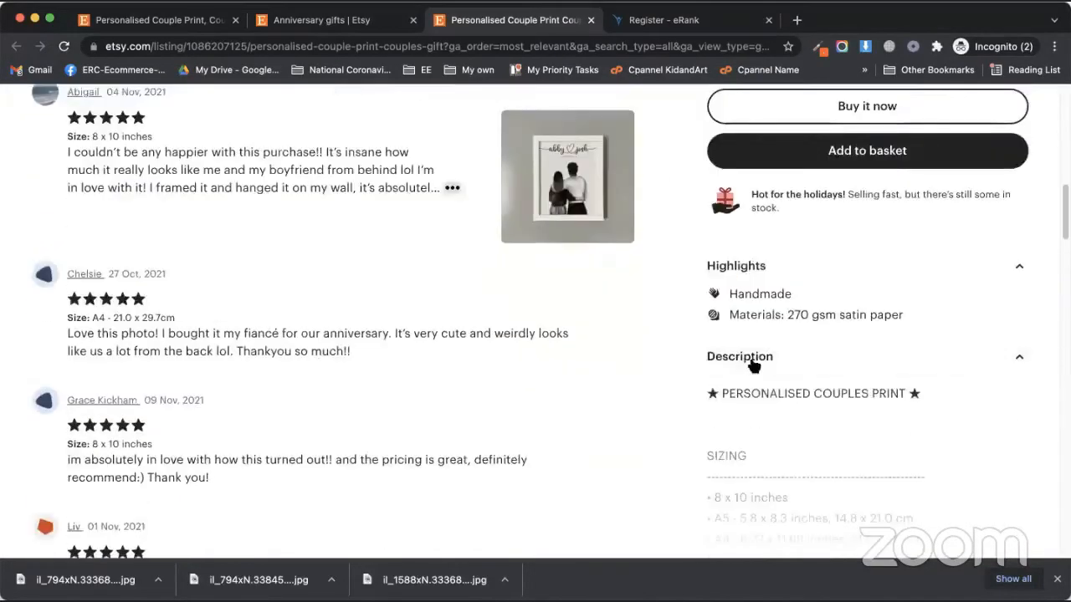
scroll(728, 393, "down", 3)
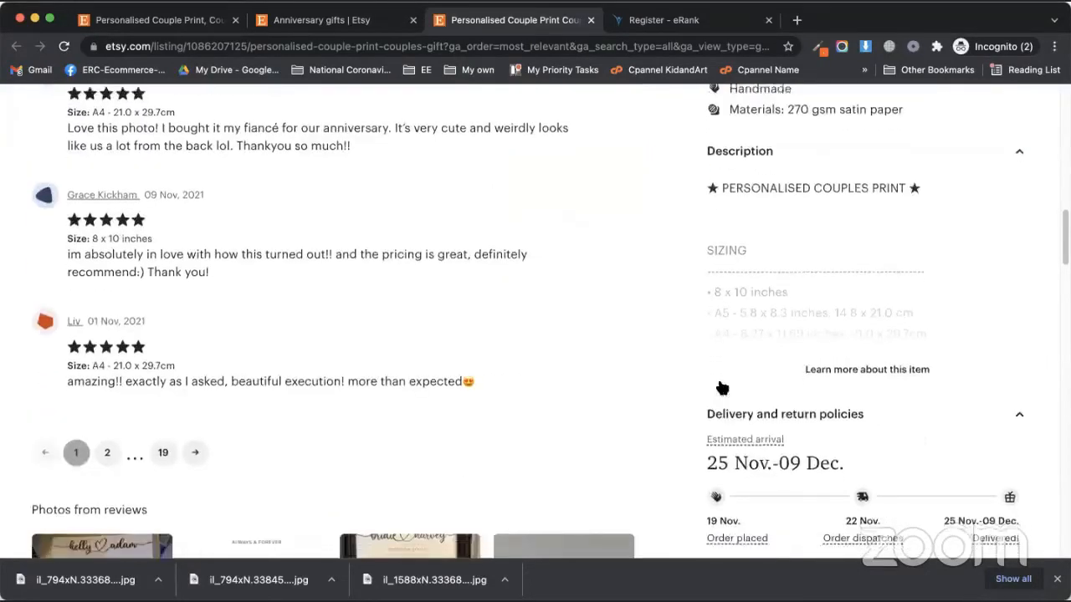
Expand and read the full item description, then return to the Anniversary gifts results
left_click(832, 323)
scroll(755, 325, "down", 3)
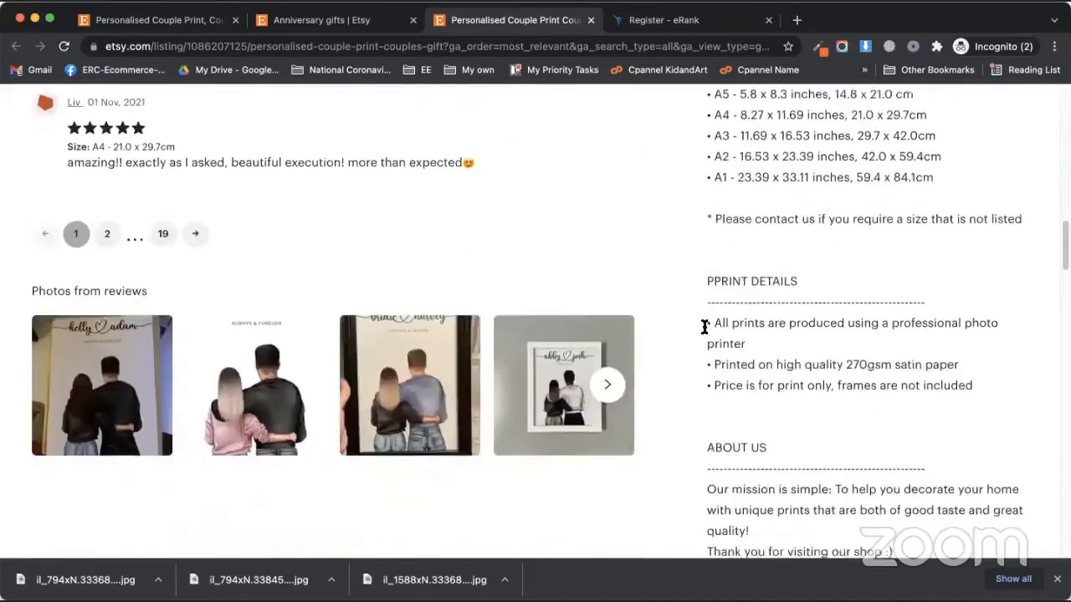
scroll(705, 326, "down", 10)
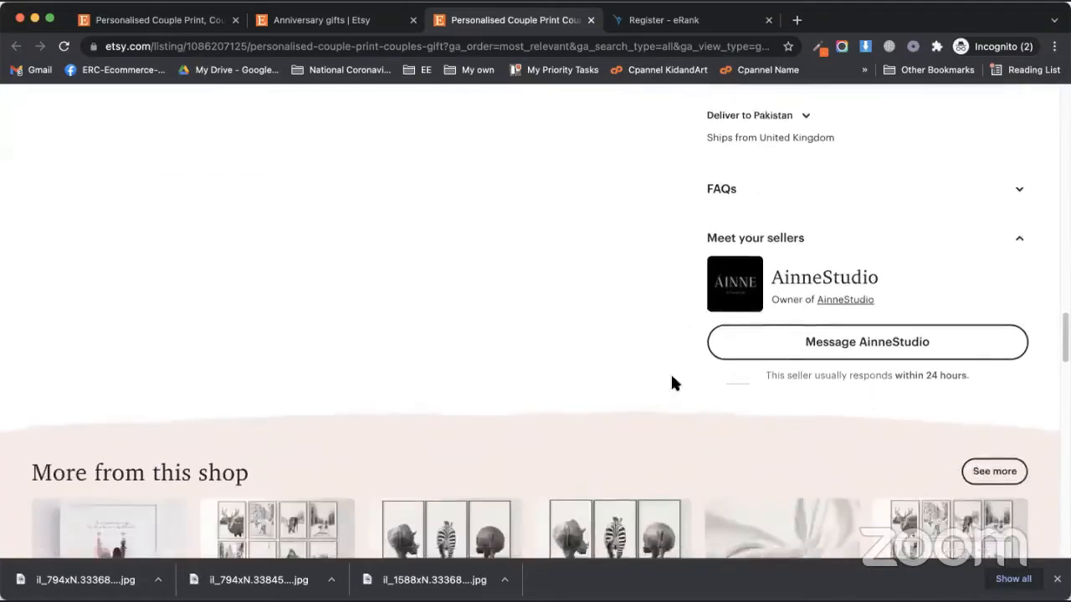
scroll(665, 376, "up", 10)
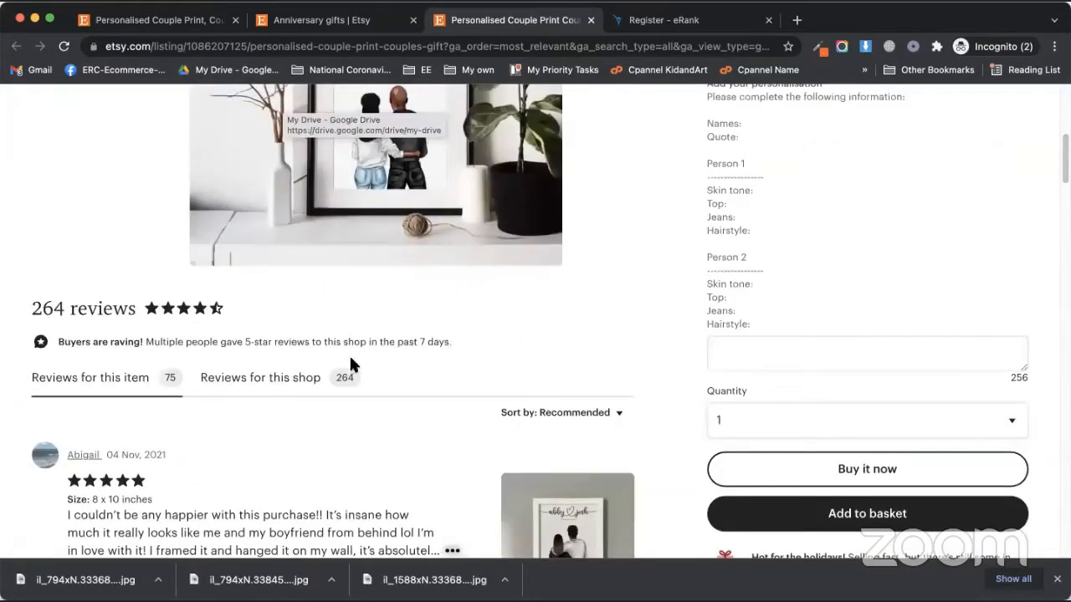
scroll(332, 374, "down", 5)
scroll(377, 376, "up", 8)
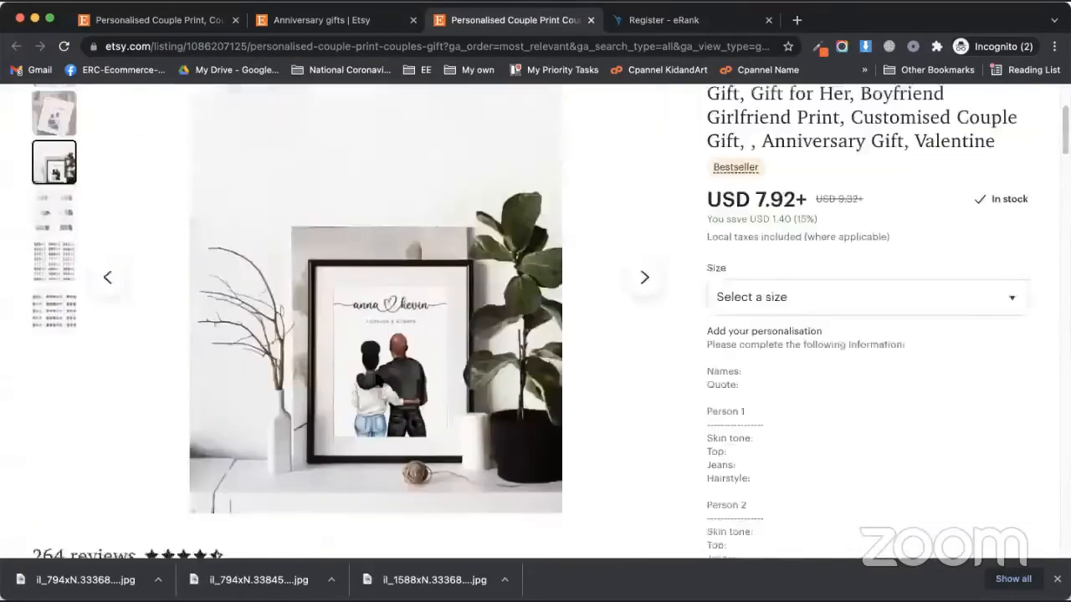
scroll(378, 374, "up", 3)
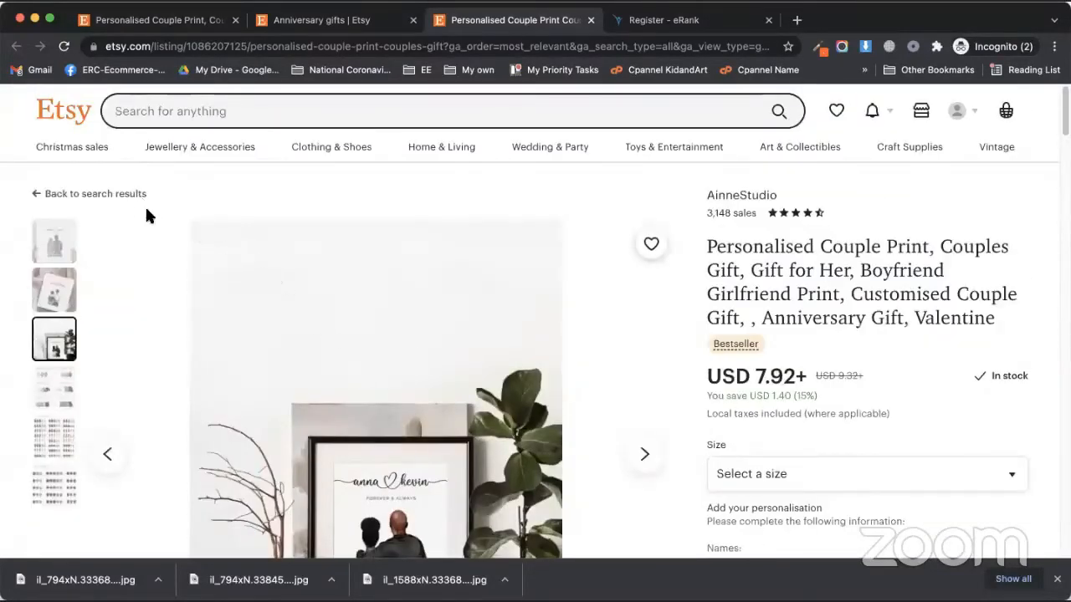
left_click(287, 20)
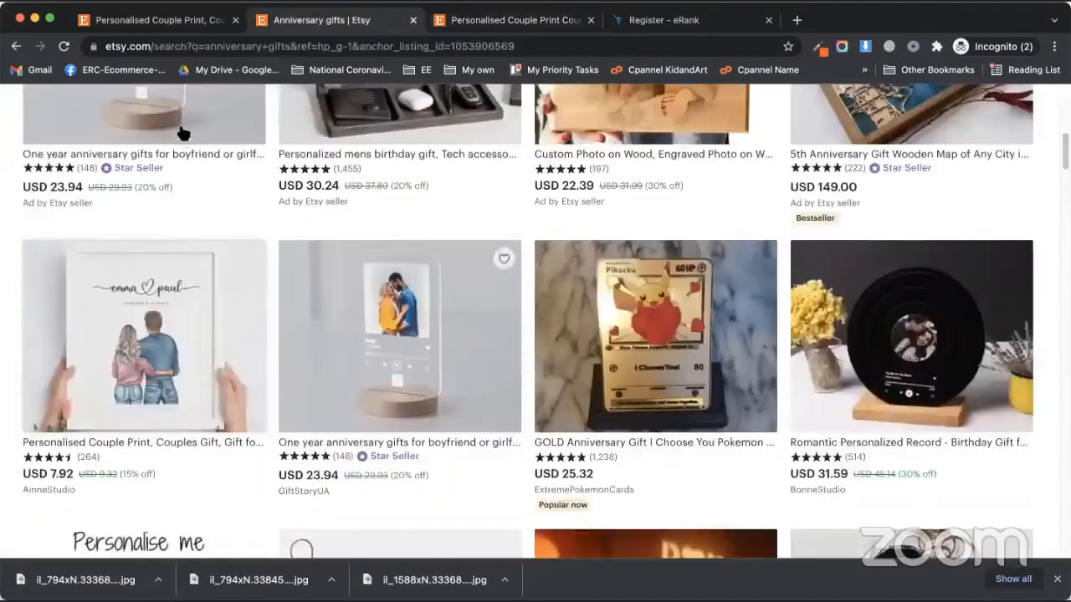
Back on the draft, try category searches for 'gl' and then 'painting'
left_click(152, 20)
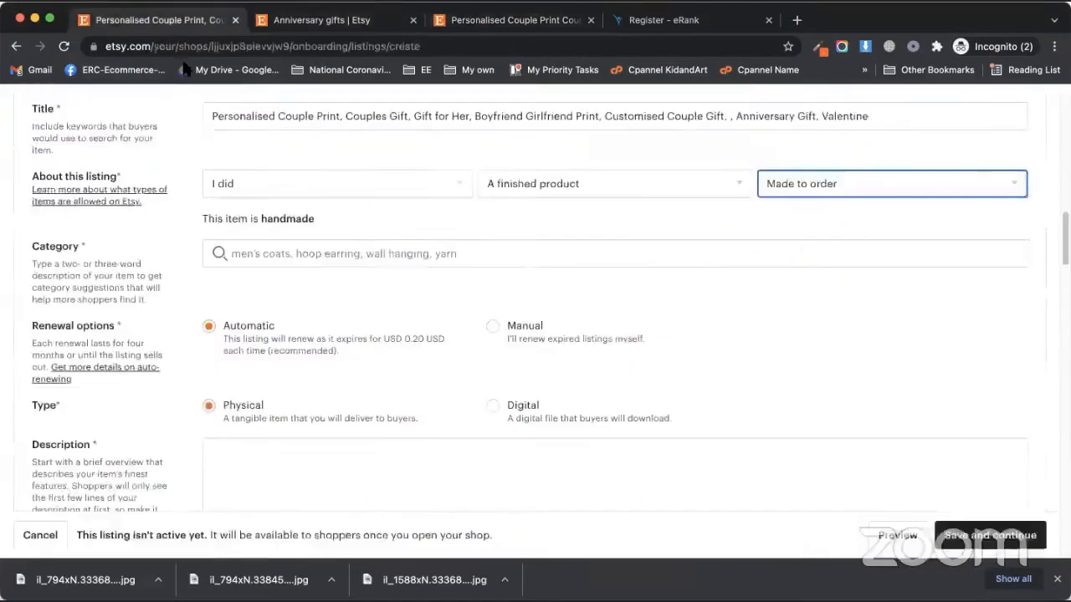
left_click(350, 255)
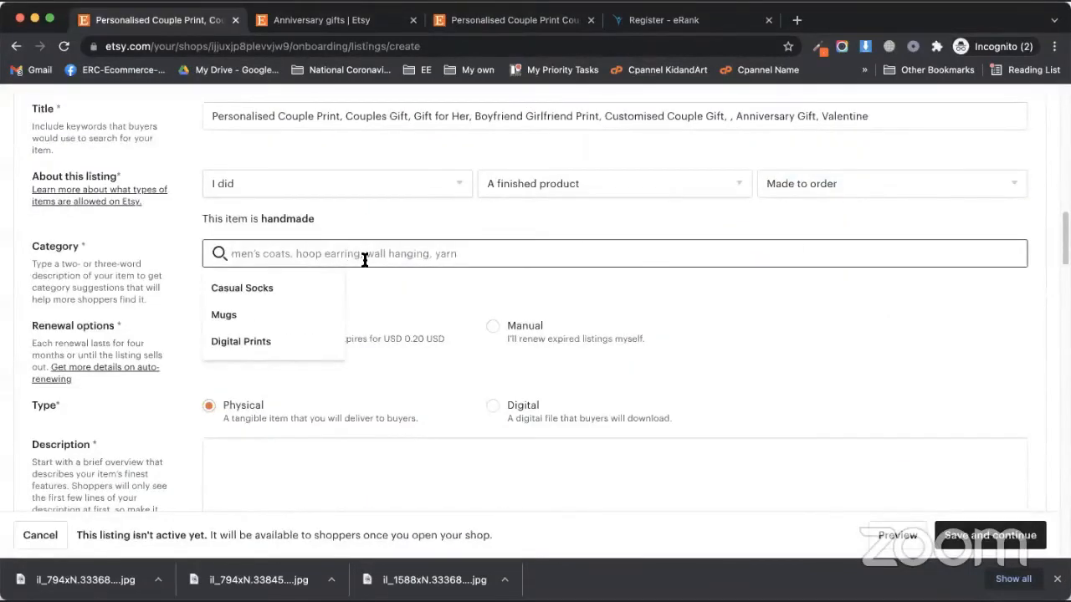
type("gl")
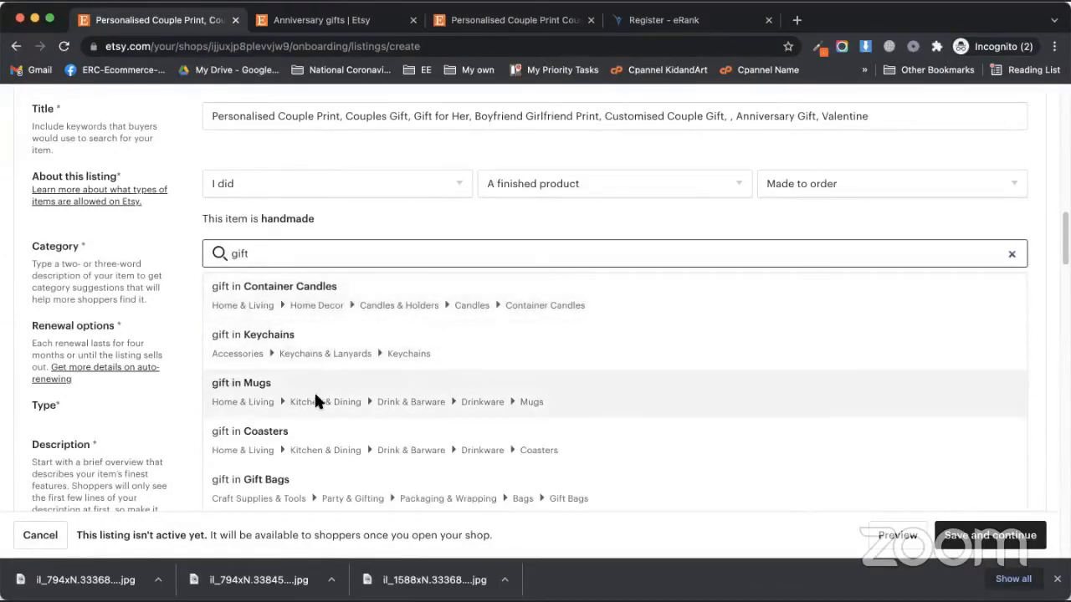
scroll(324, 401, "down", 1)
scroll(315, 406, "down", 2)
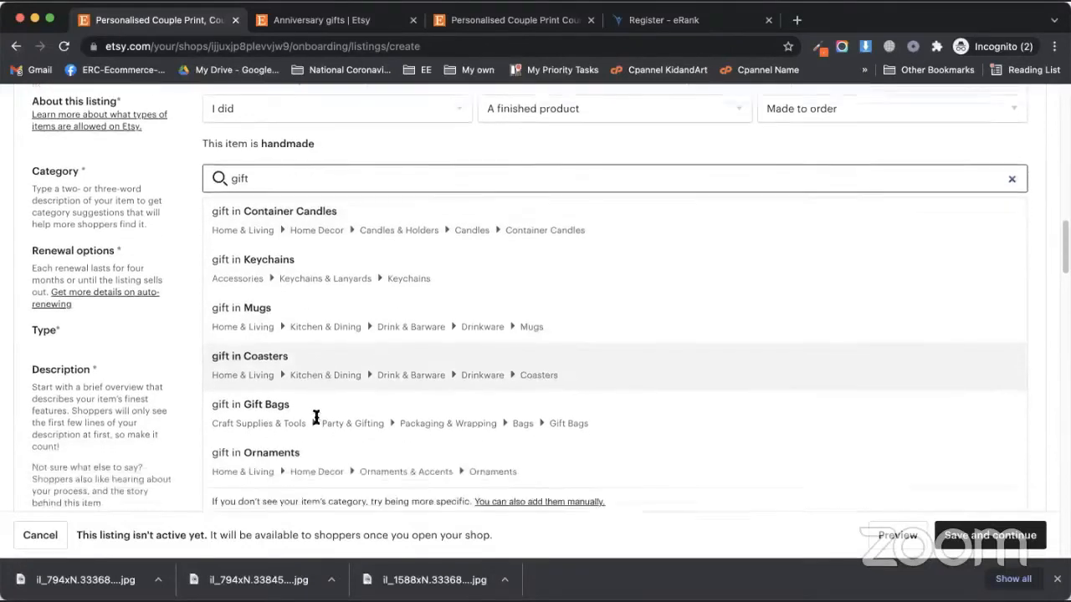
scroll(315, 413, "down", 1)
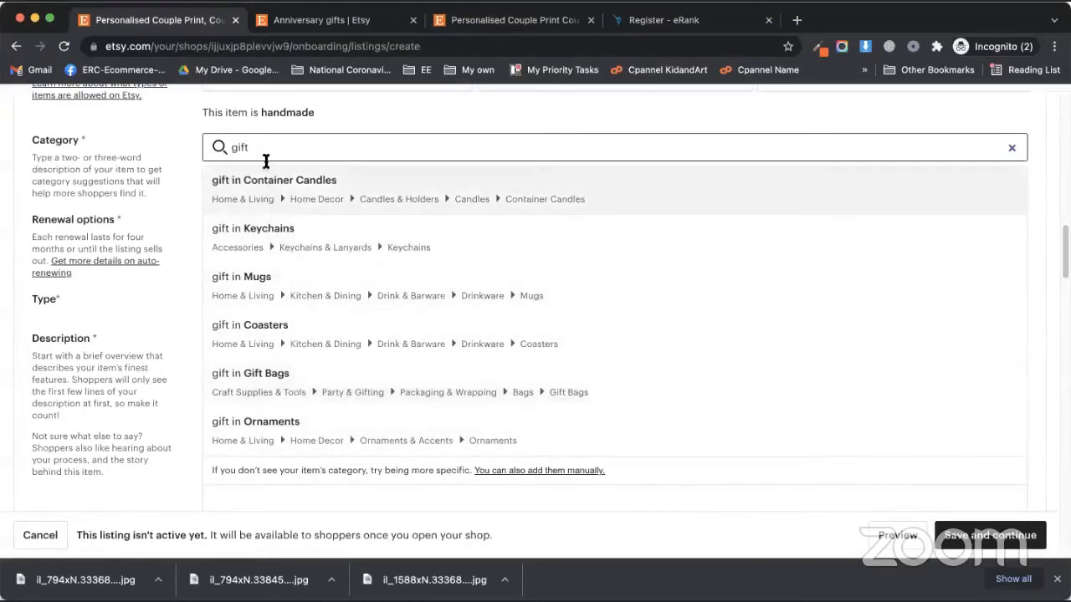
left_click_drag(266, 156, 189, 153)
type("painting")
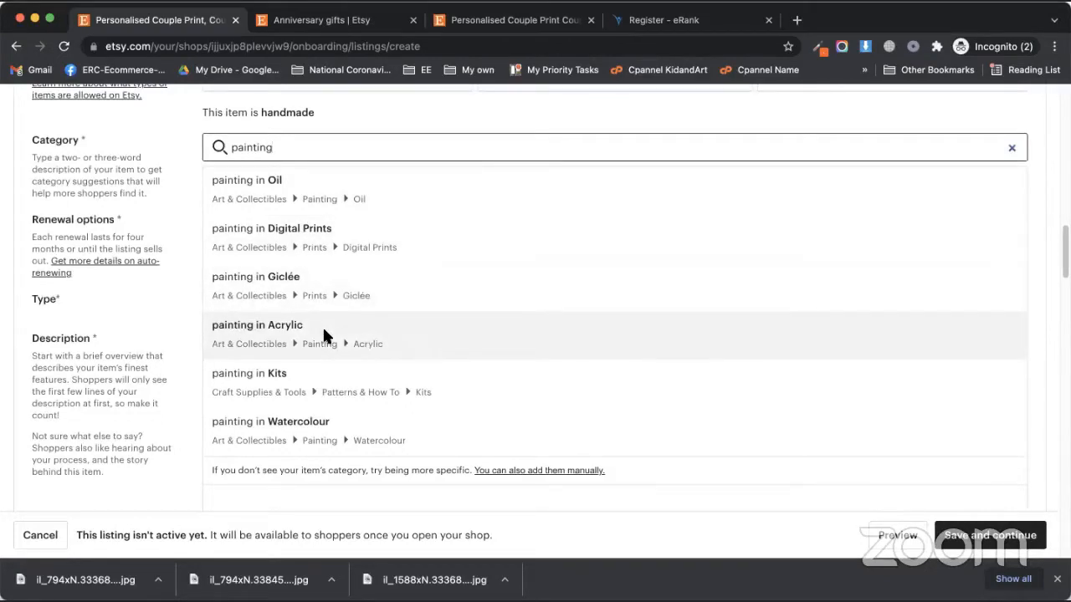
Choose Ornaments (Home & Living > Home Decor > Ornaments & Accents) as the listing category
scroll(357, 420, "down", 1)
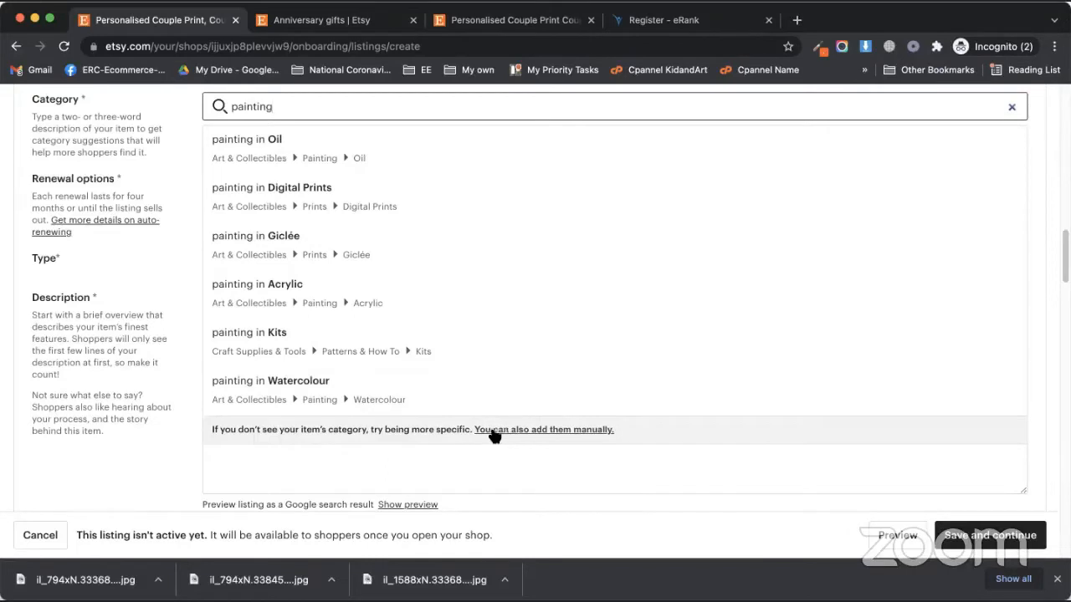
scroll(418, 385, "up", 1)
double_click(288, 147)
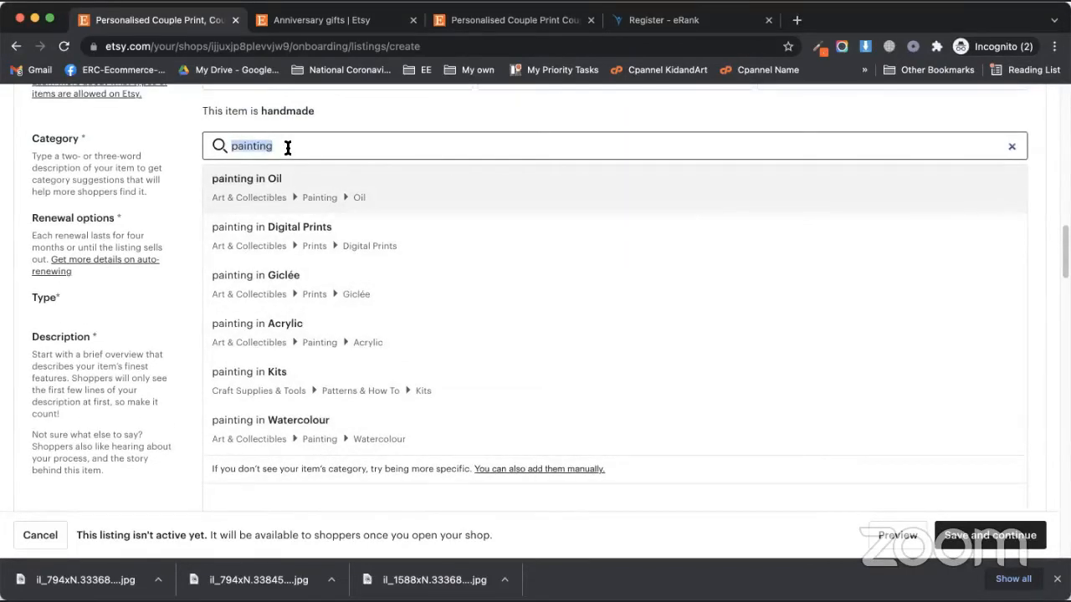
type("gift")
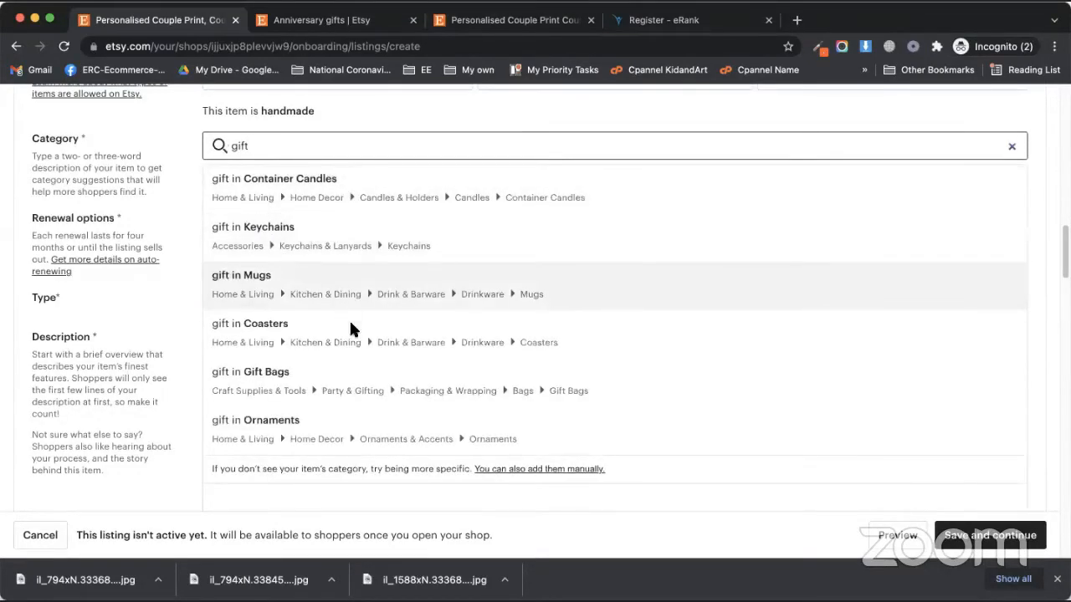
scroll(343, 352, "down", 1)
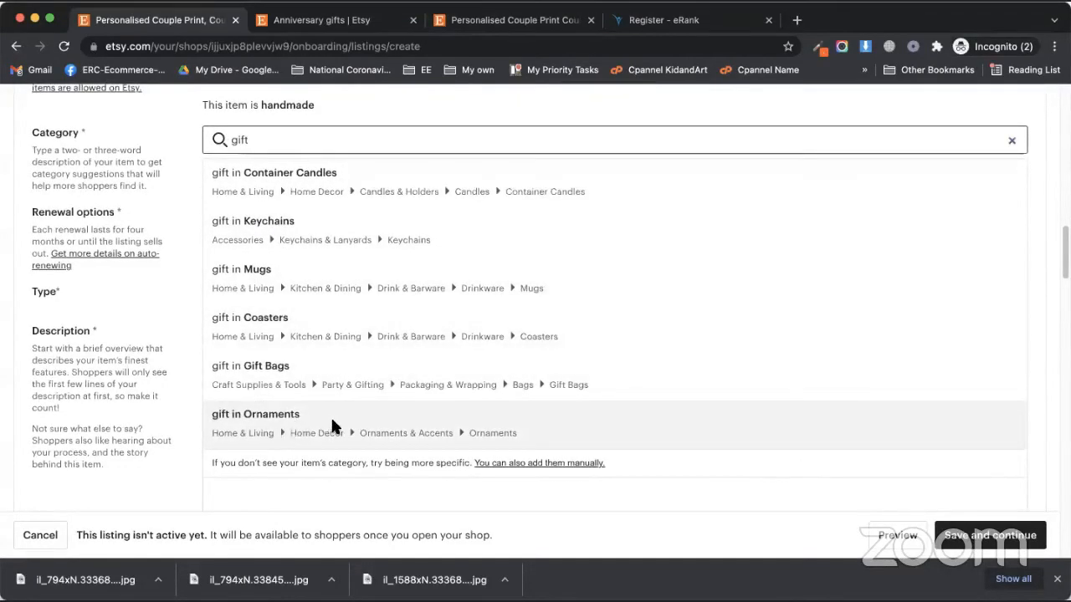
left_click(332, 427)
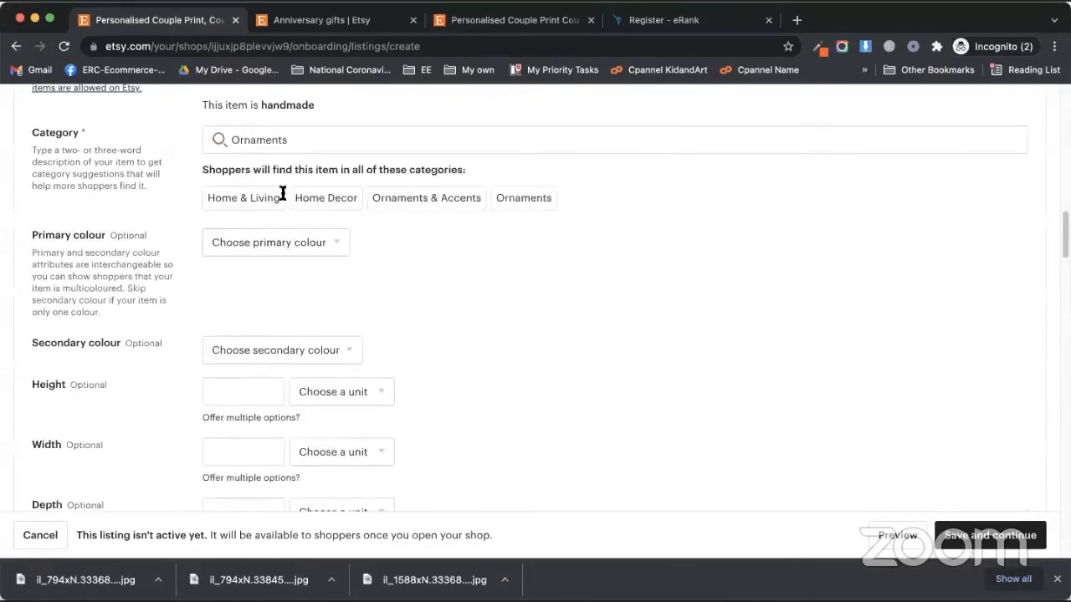
scroll(343, 244, "up", 1)
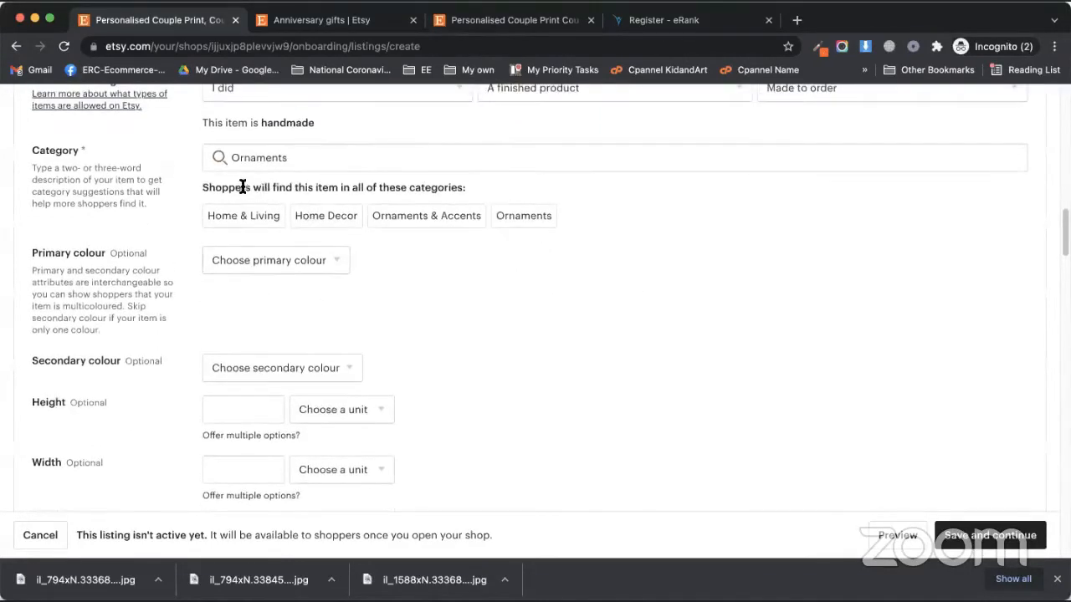
Switch from the draft to the competitor's Personalised Couple Print listing in the third tab
left_click_drag(242, 187, 308, 189)
left_click(252, 193)
key("super+Tab")
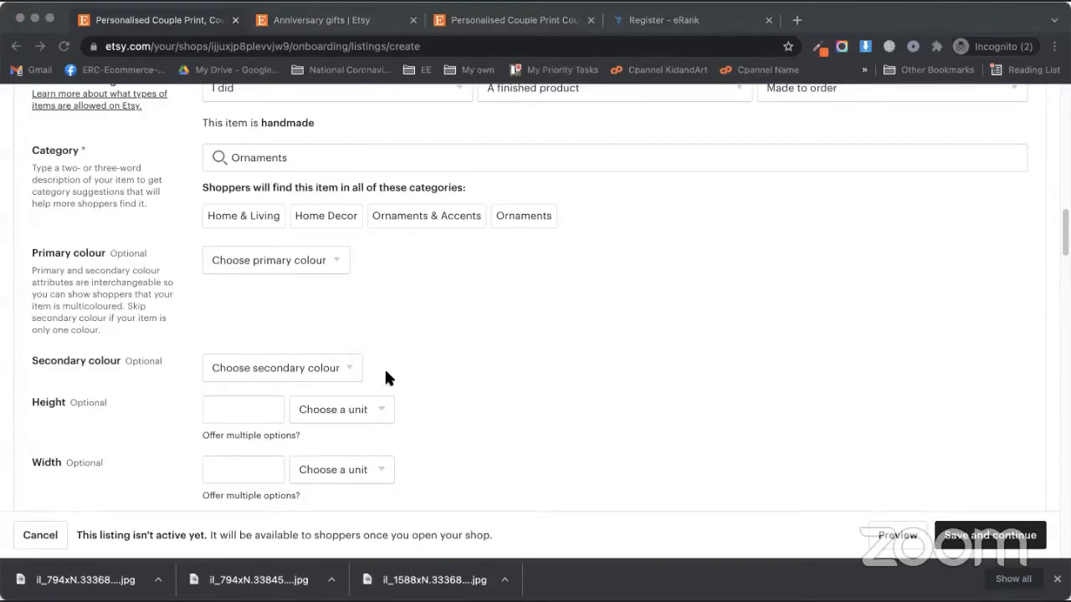
scroll(356, 346, "up", 1)
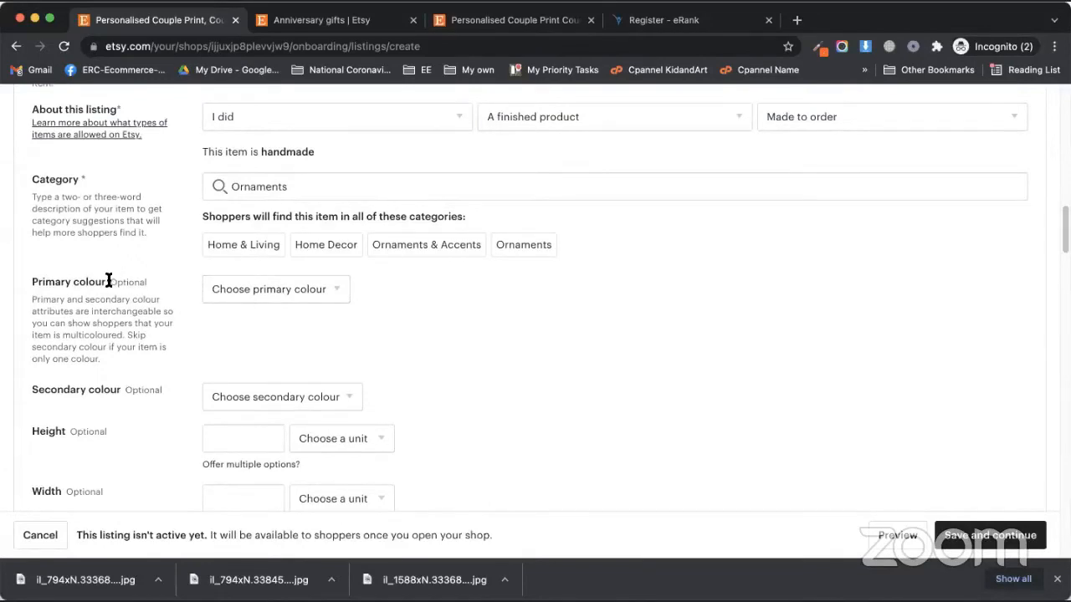
left_click(152, 281)
scroll(134, 343, "down", 3)
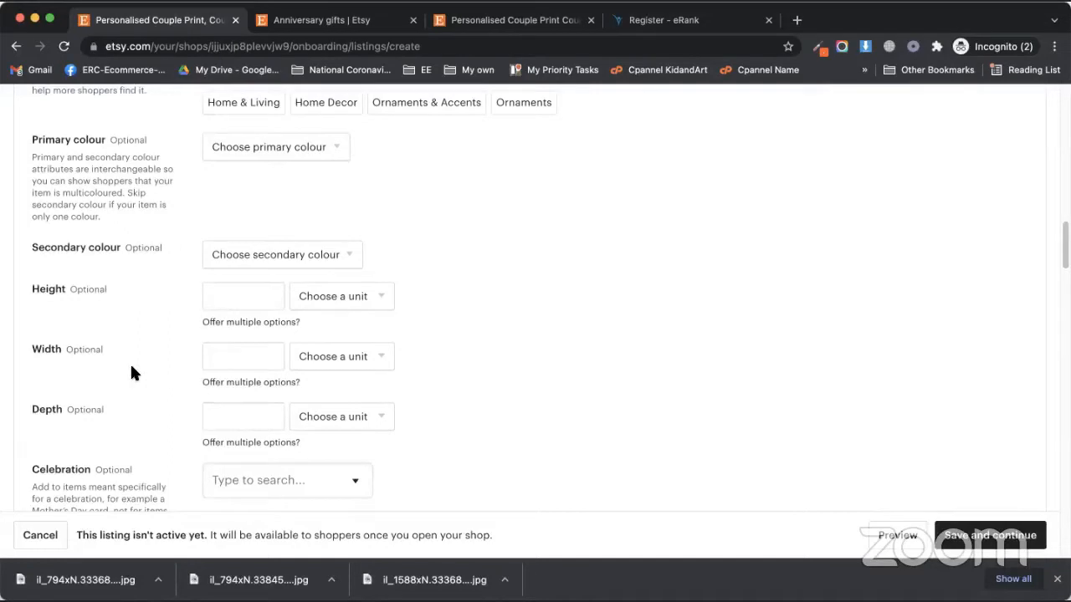
left_click(515, 20)
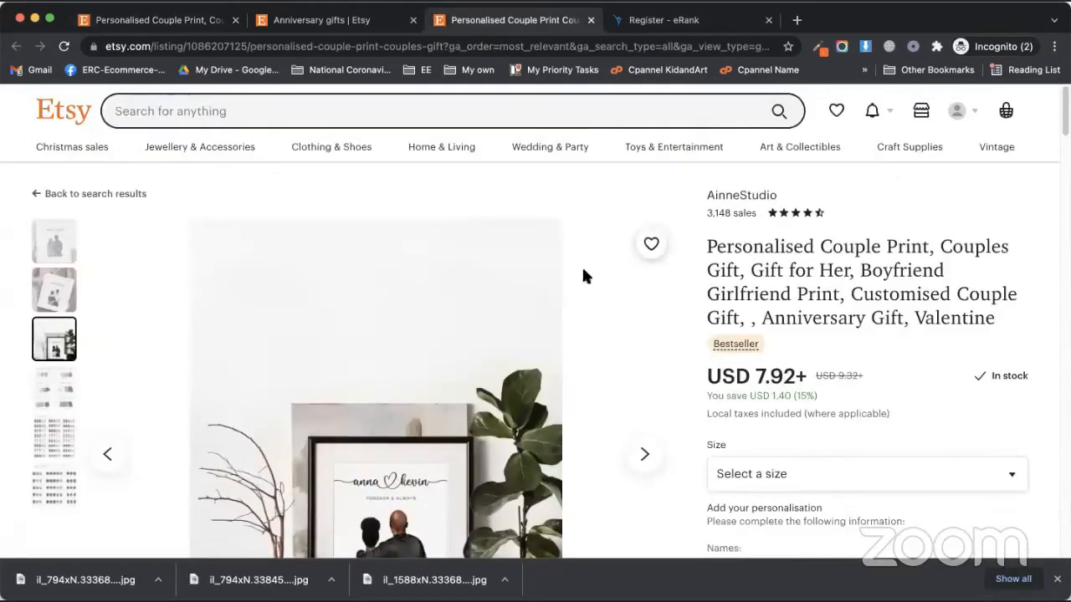
Scroll down the competitor listing through its reviews, sizing list and delivery details
scroll(710, 360, "down", 6)
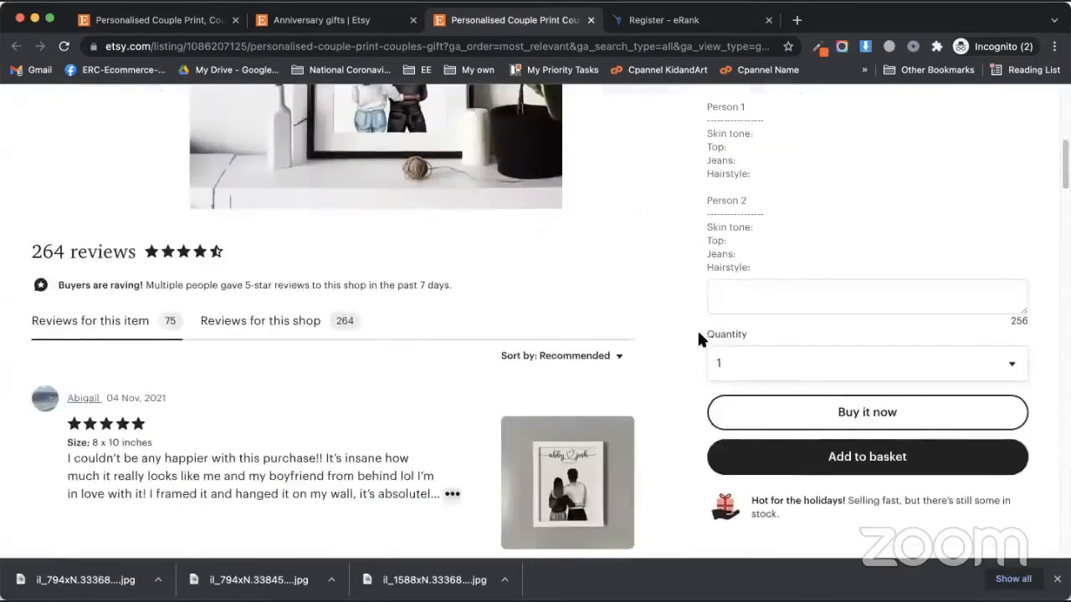
scroll(699, 330, "up", 2)
scroll(700, 338, "down", 6)
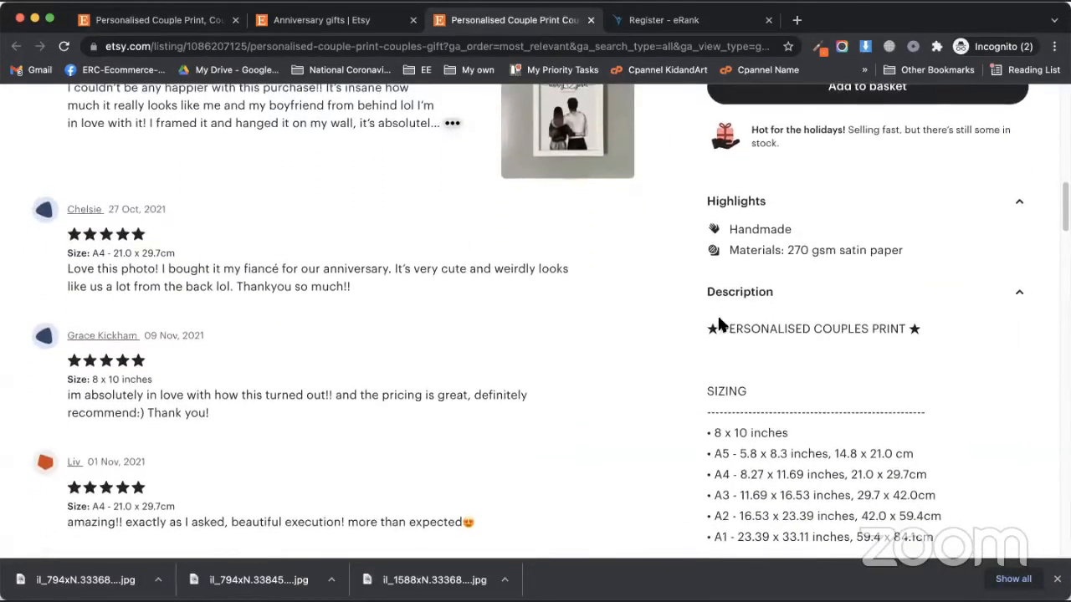
scroll(703, 335, "down", 1)
scroll(711, 332, "down", 1)
left_click_drag(733, 327, 847, 427)
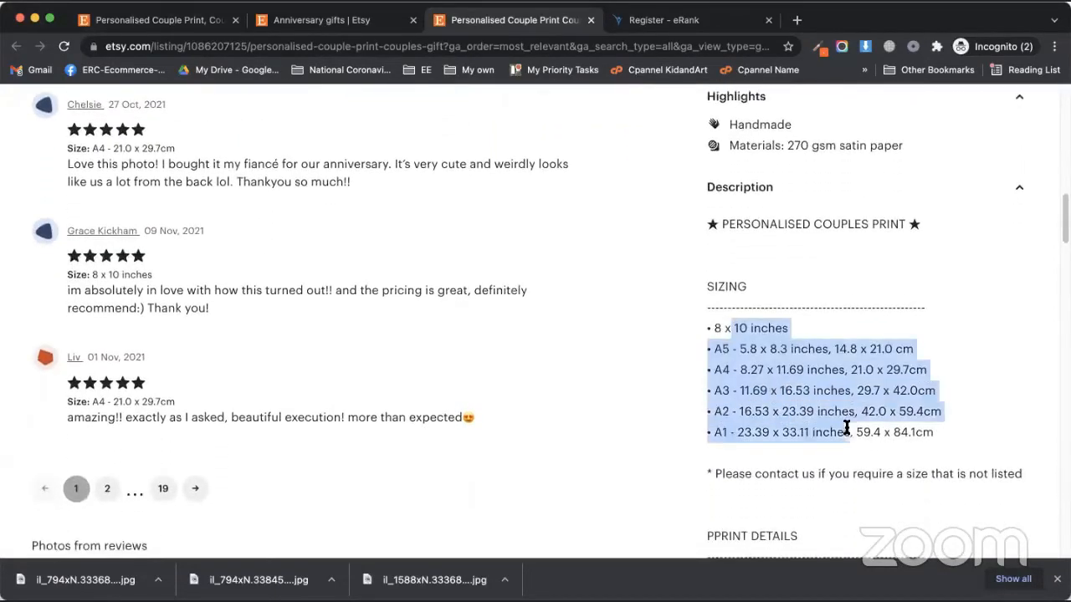
left_click(824, 421)
scroll(787, 407, "down", 1)
scroll(787, 409, "down", 10)
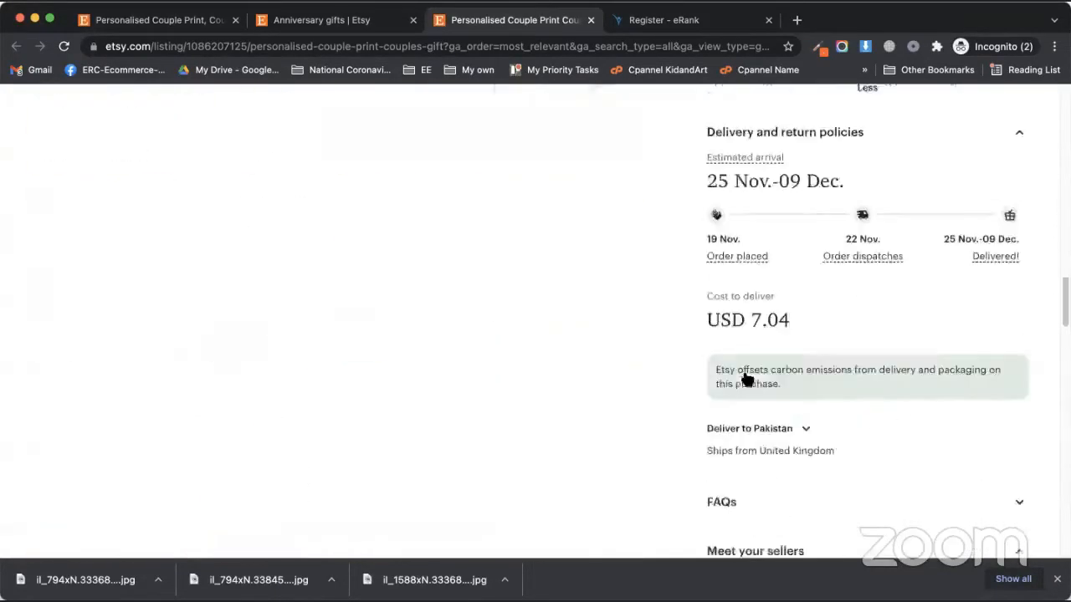
scroll(700, 351, "down", 2)
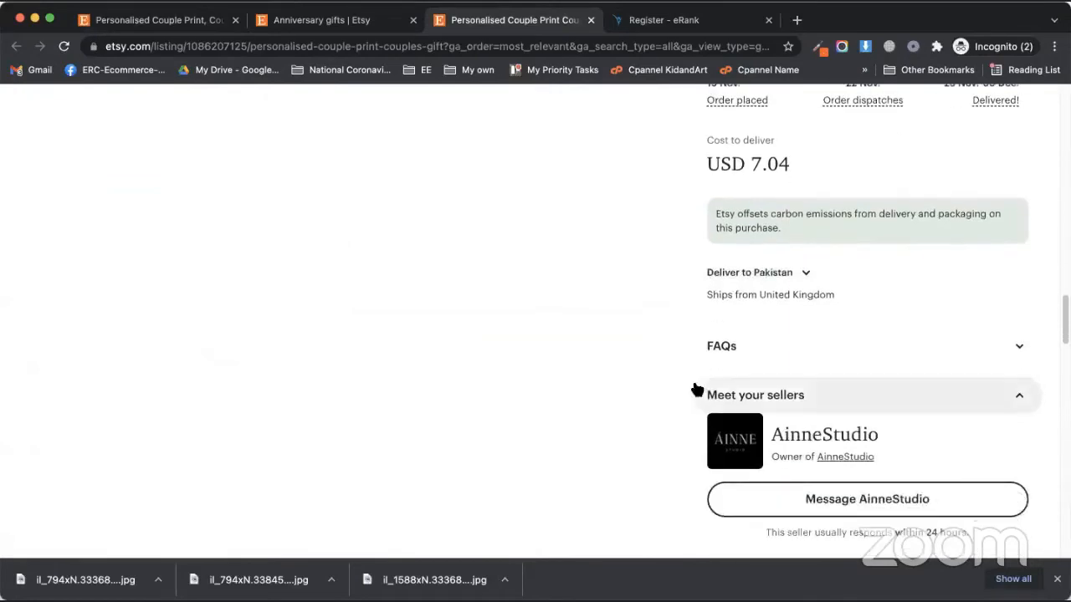
Scroll back up, then return to the new-listing draft via the Anniversary gifts tab
scroll(695, 390, "up", 3)
scroll(705, 361, "up", 8)
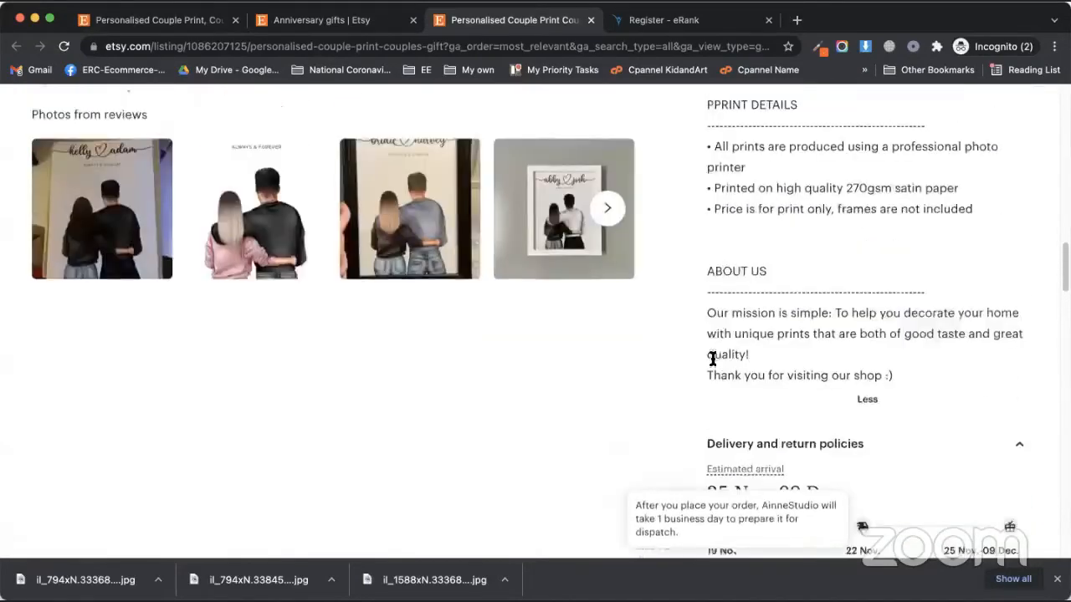
scroll(724, 358, "up", 12)
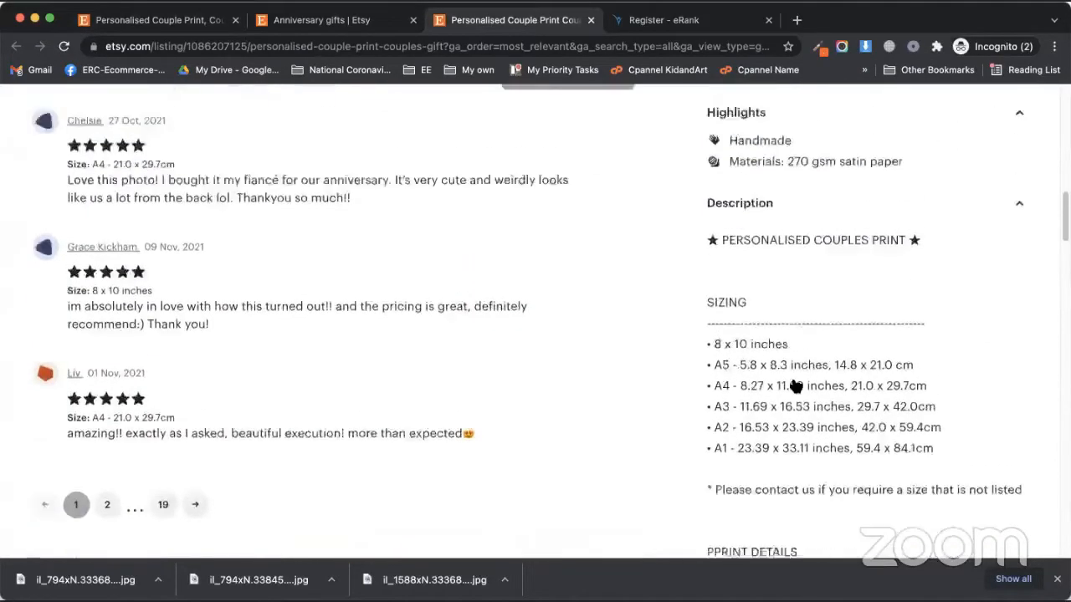
scroll(771, 365, "up", 15)
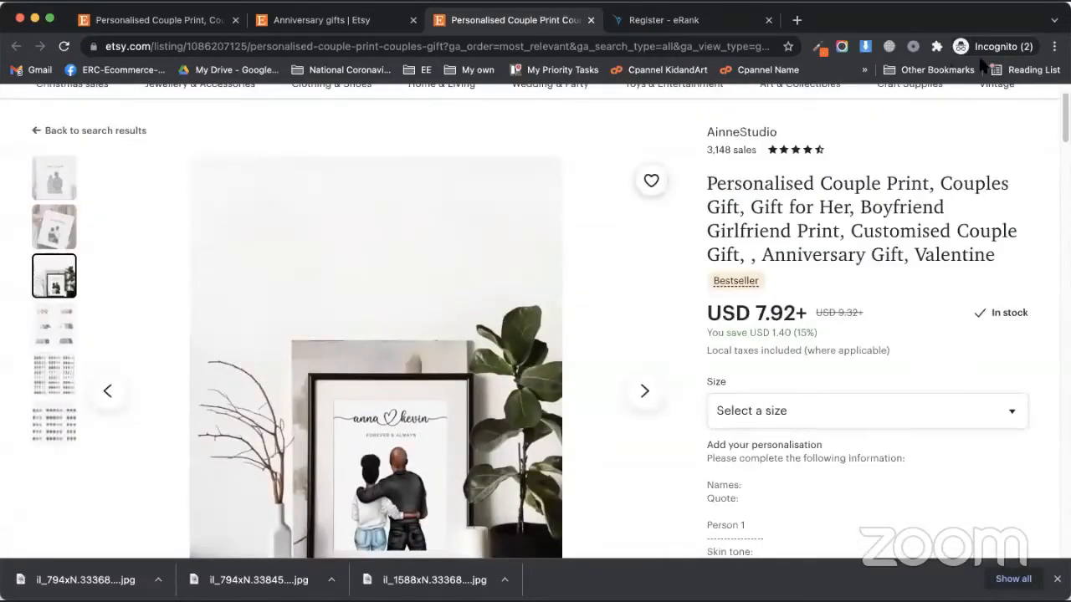
left_click(311, 20)
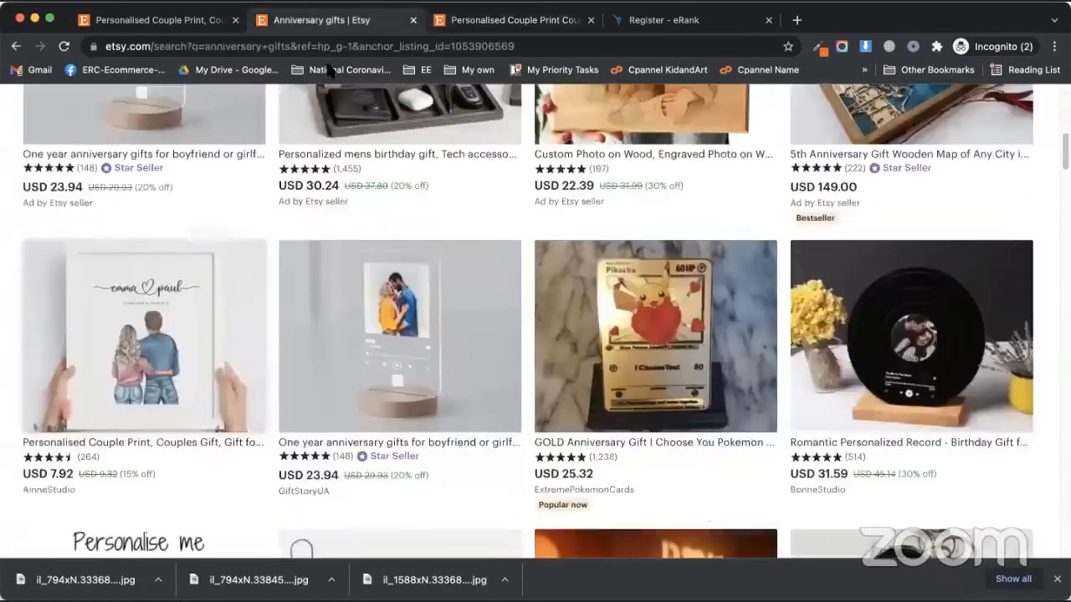
left_click(182, 22)
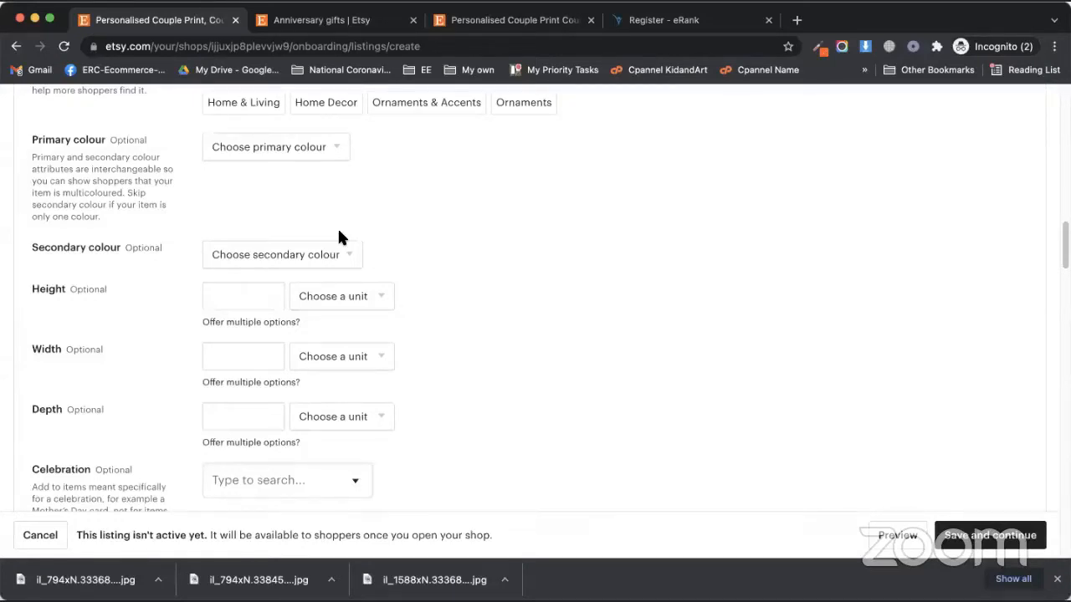
Try Beige, Brown and then Green as the listing's primary colour
left_click(261, 150)
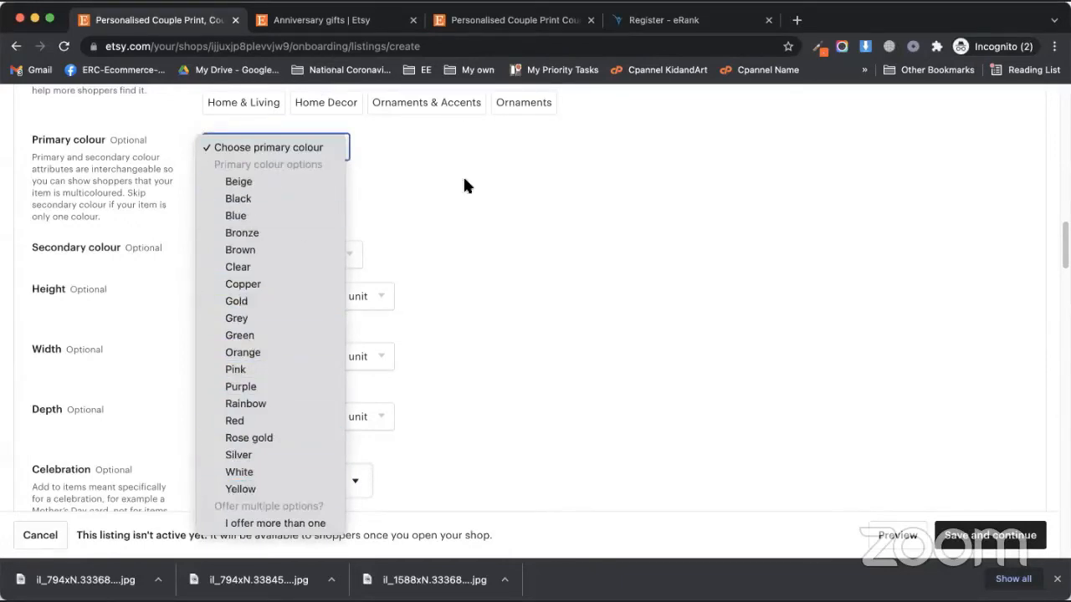
left_click(504, 246)
left_click(285, 147)
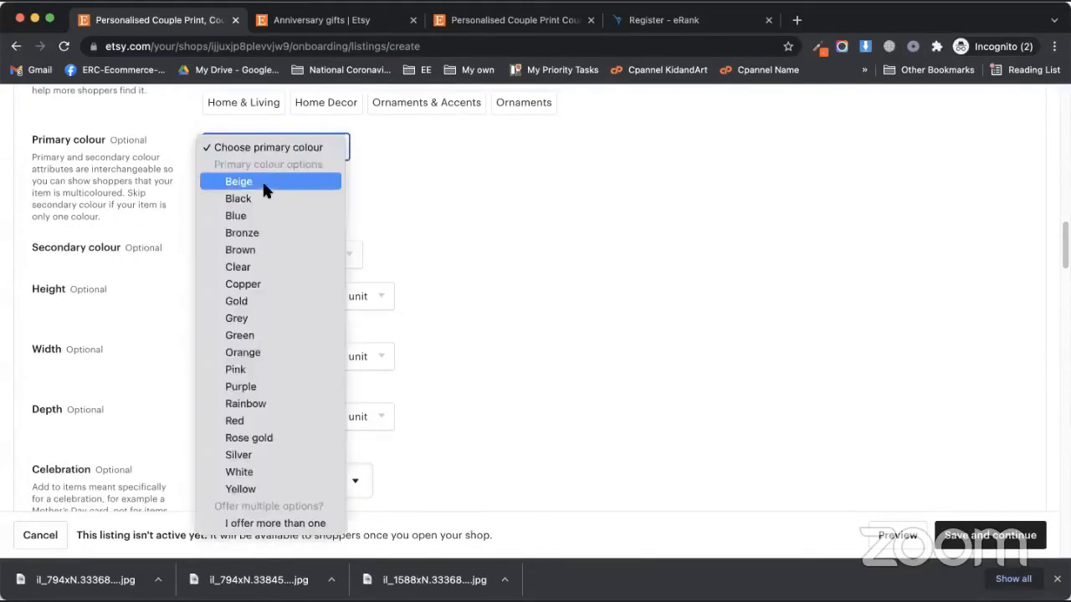
left_click(263, 184)
left_click(290, 148)
left_click(280, 211)
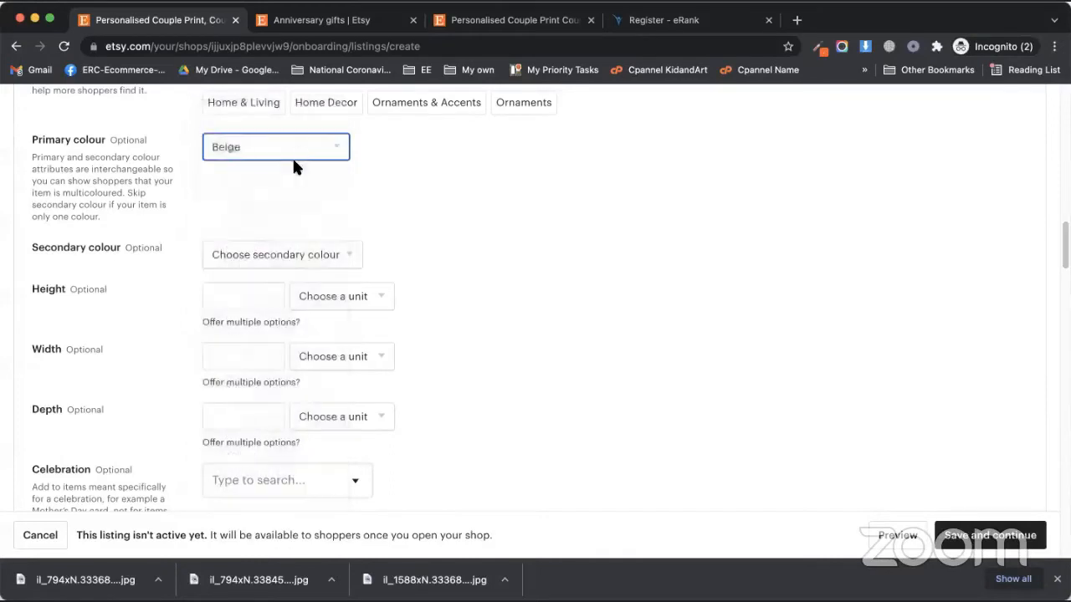
left_click(292, 153)
left_click(270, 232)
Set Primary colour to 'I offer more than one' and jump to the variations section
left_click(291, 147)
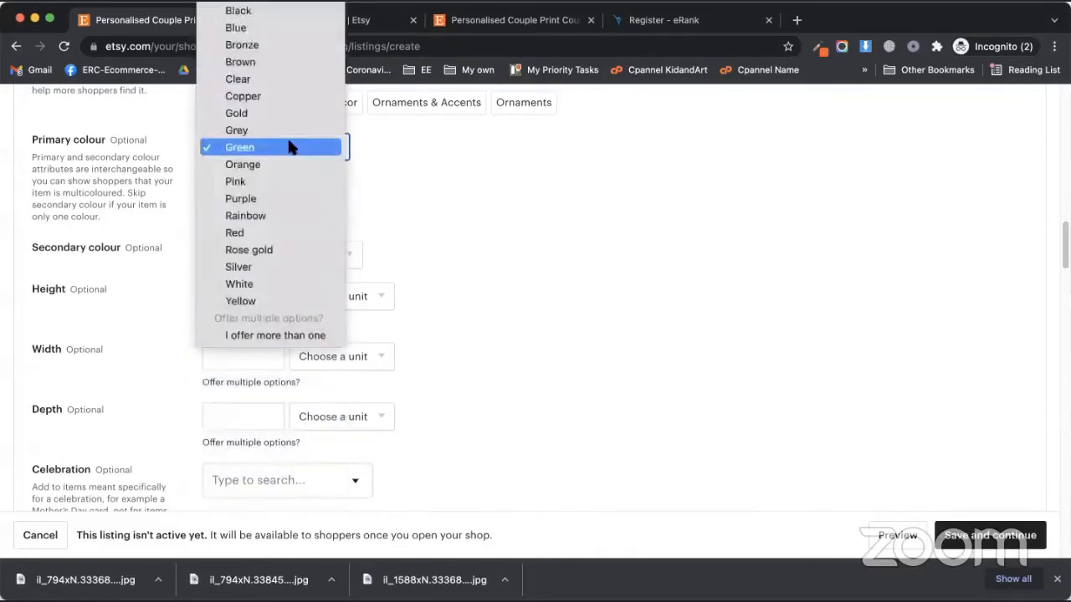
left_click(249, 335)
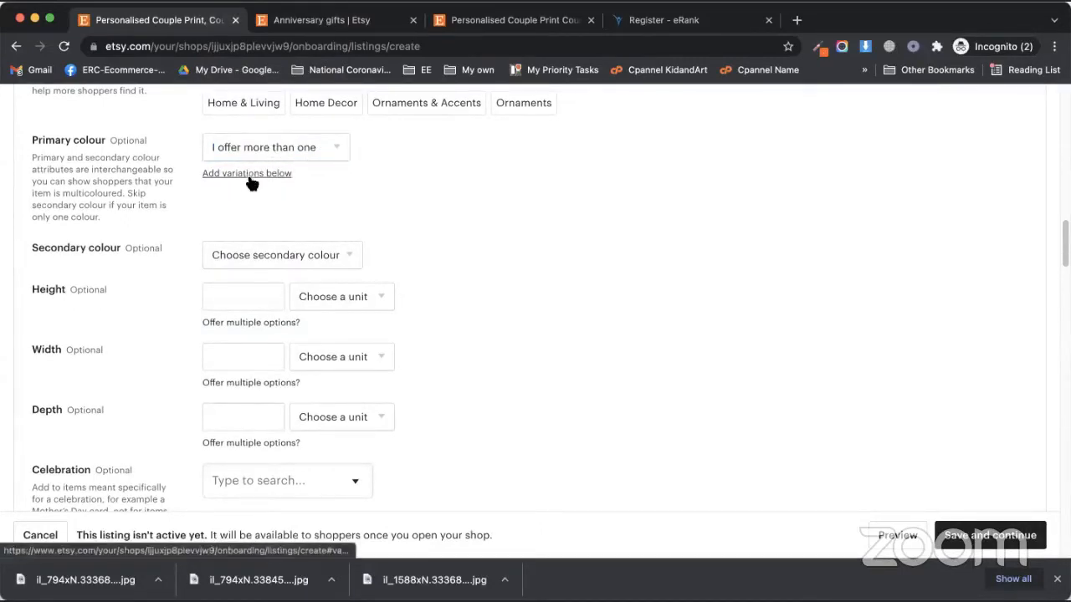
left_click(247, 146)
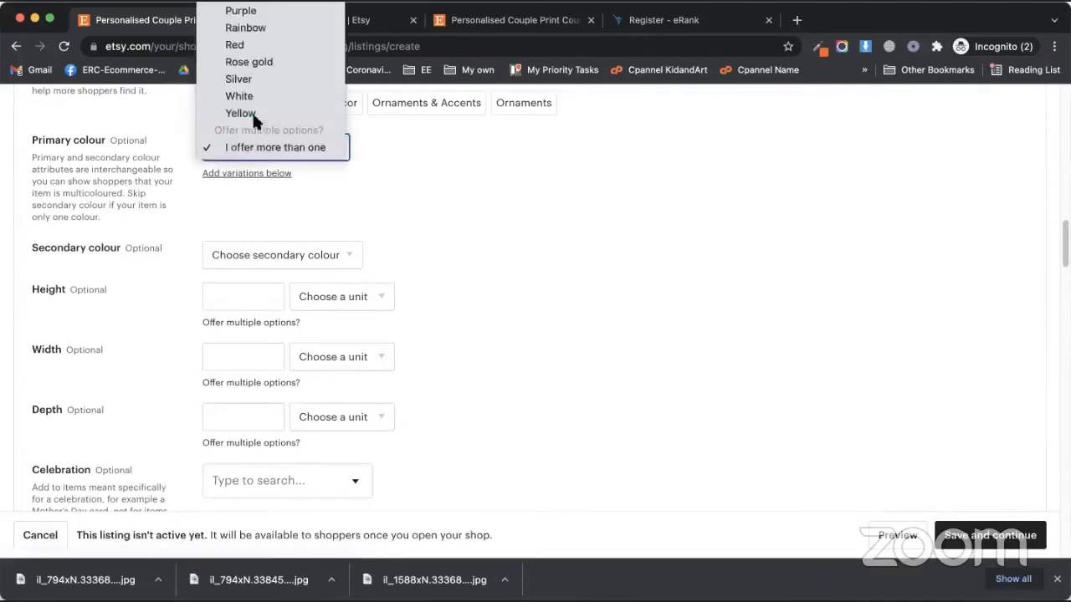
left_click(252, 143)
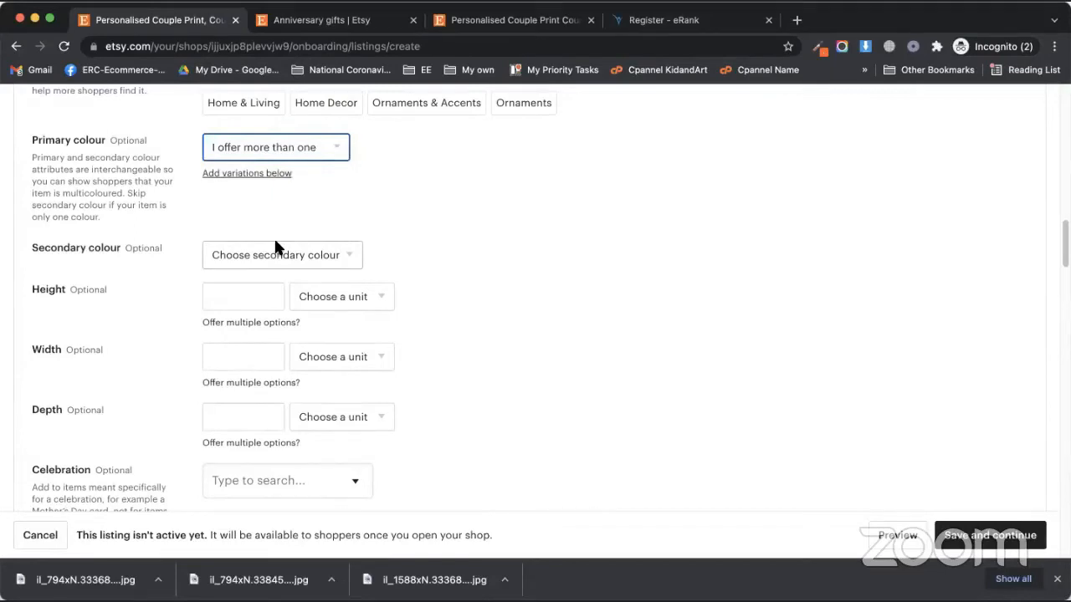
left_click(251, 173)
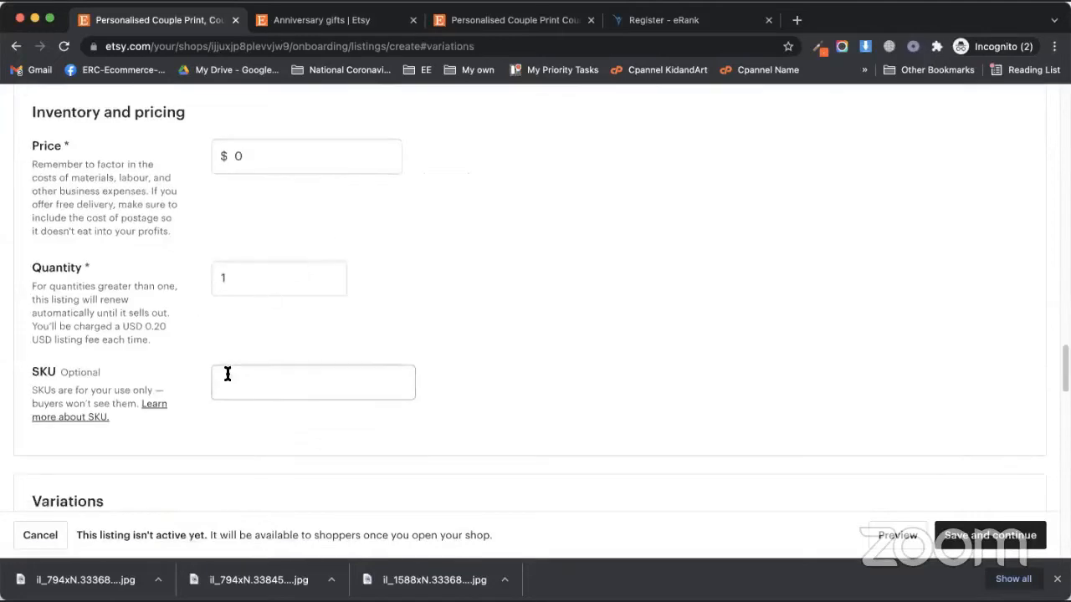
scroll(257, 435, "down", 3)
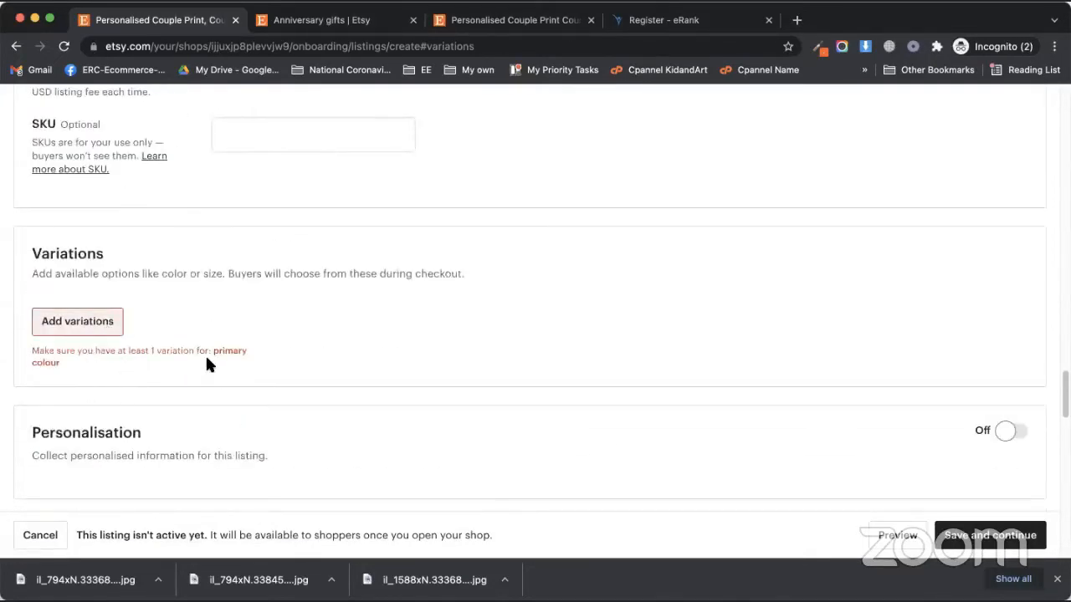
scroll(372, 362, "up", 20)
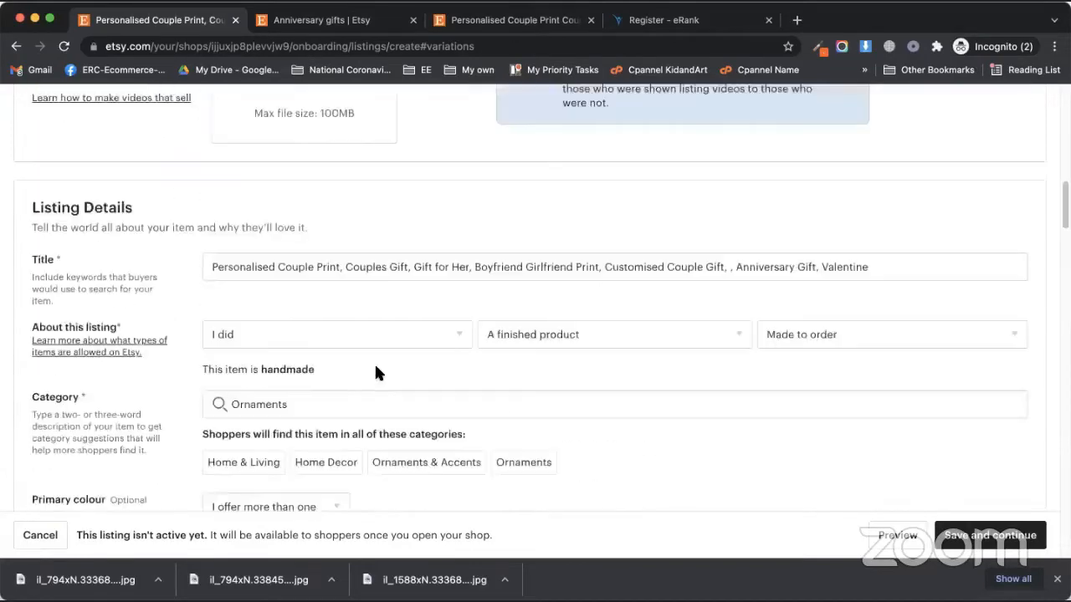
scroll(368, 368, "down", 10)
scroll(332, 357, "up", 5)
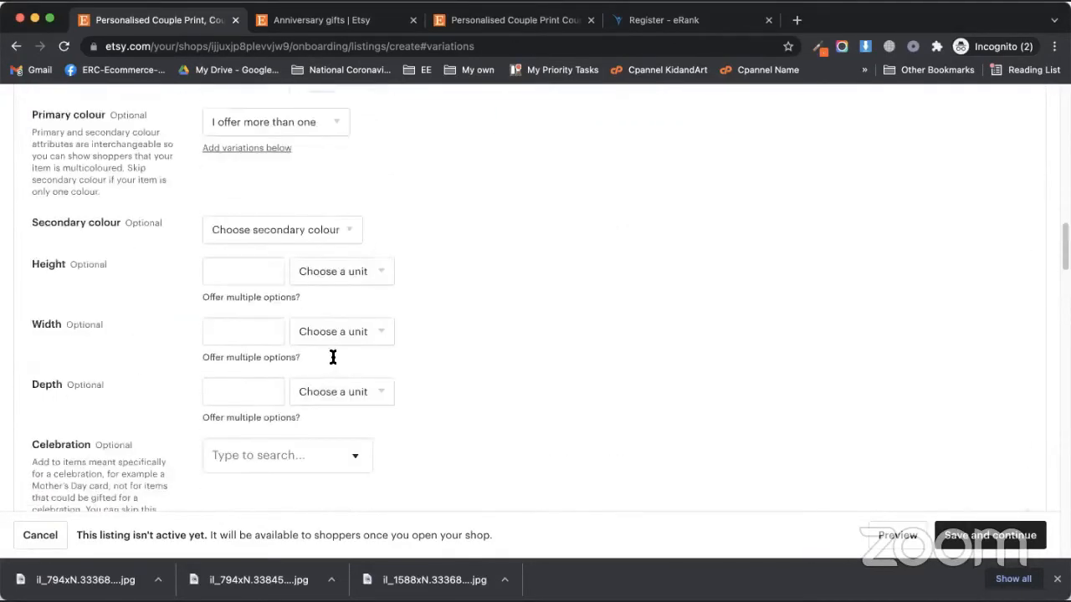
scroll(318, 347, "up", 1)
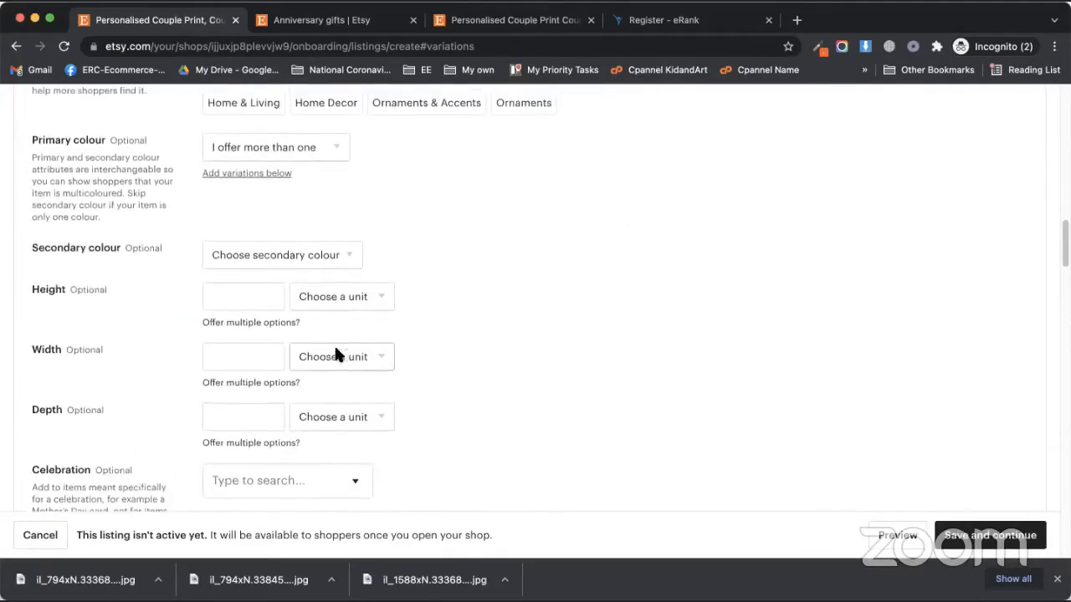
left_click(275, 146)
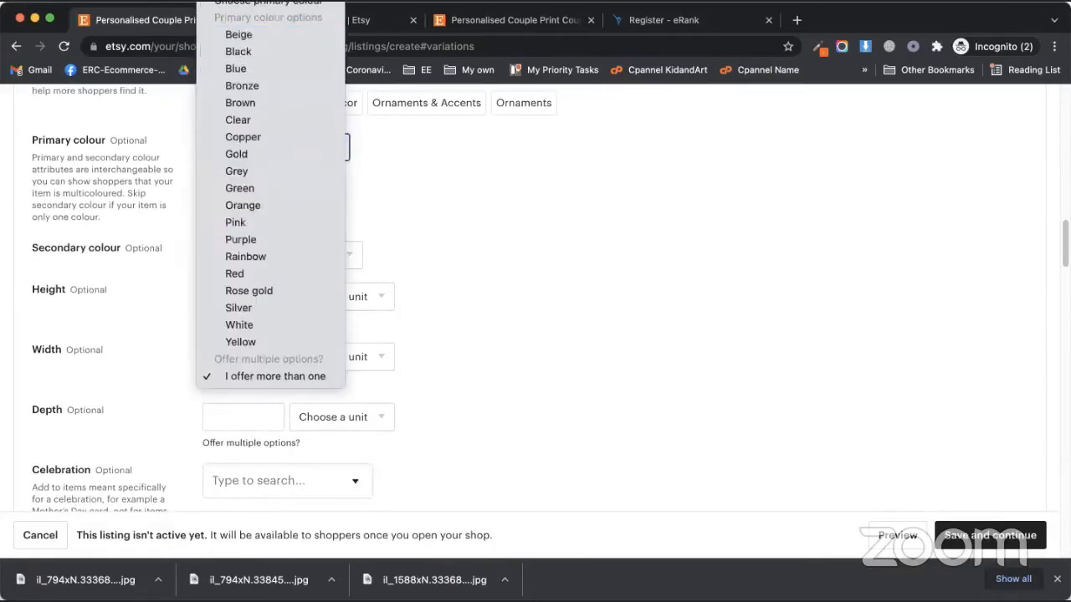
left_click(312, 3)
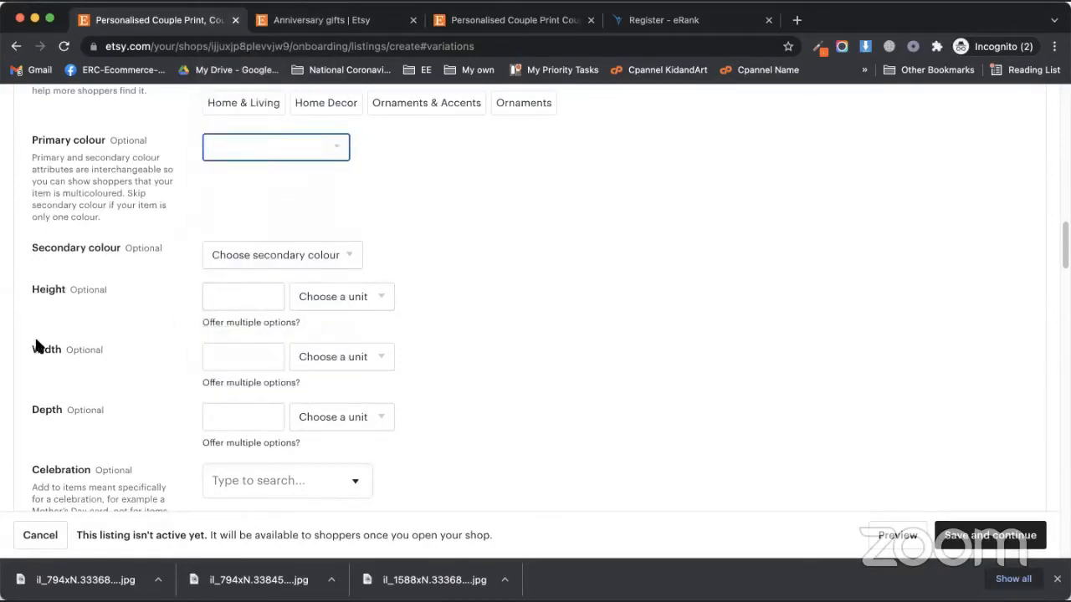
scroll(35, 346, "down", 3)
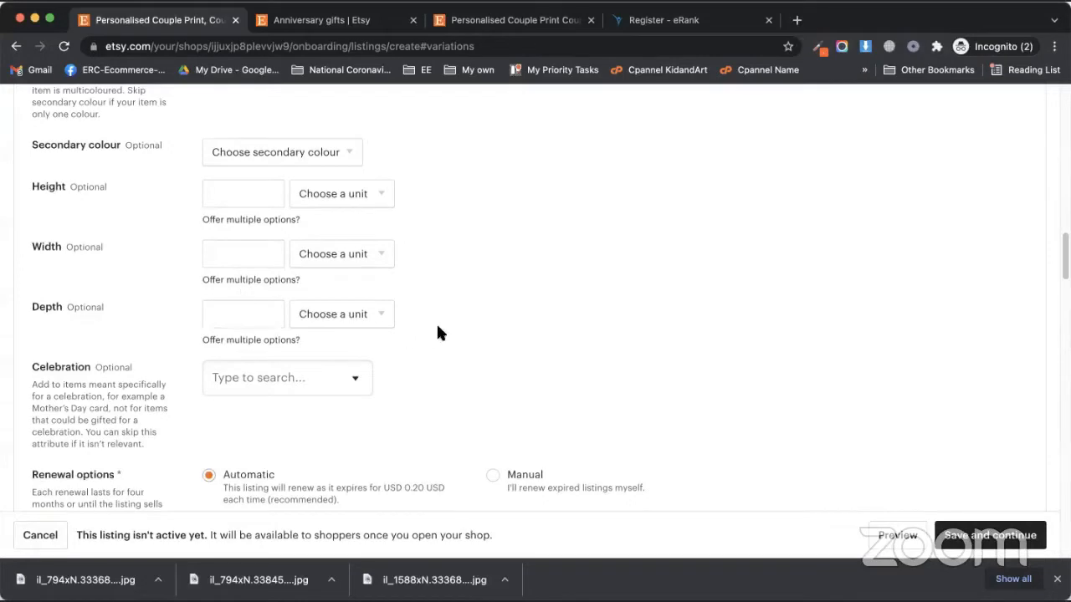
Open the Celebration dropdown and browse its occasions from Christmas to Veterans Day
scroll(444, 355, "down", 1)
scroll(282, 360, "down", 1)
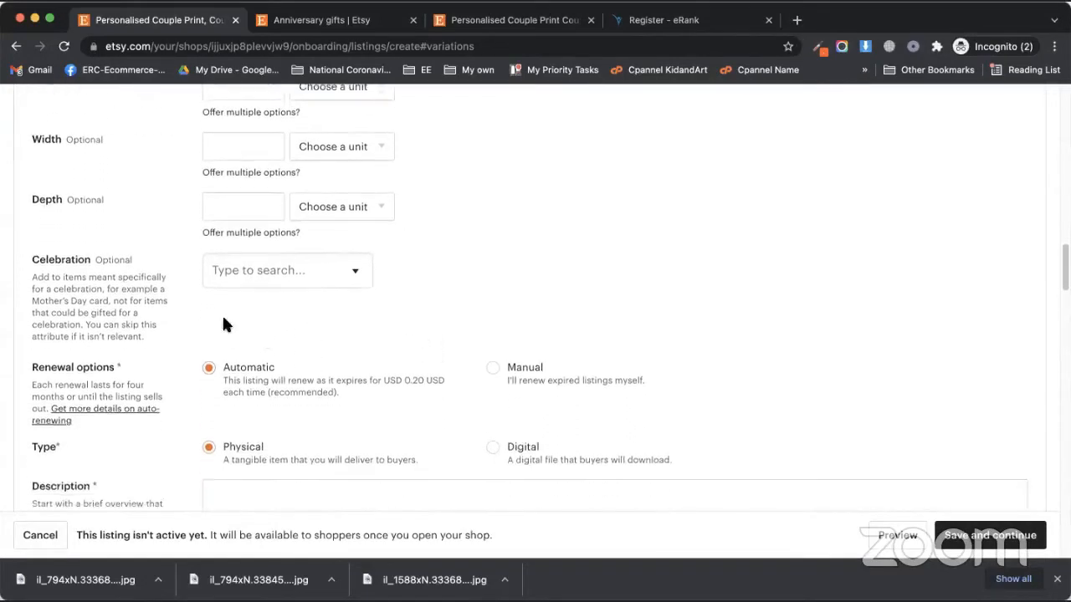
left_click(355, 270)
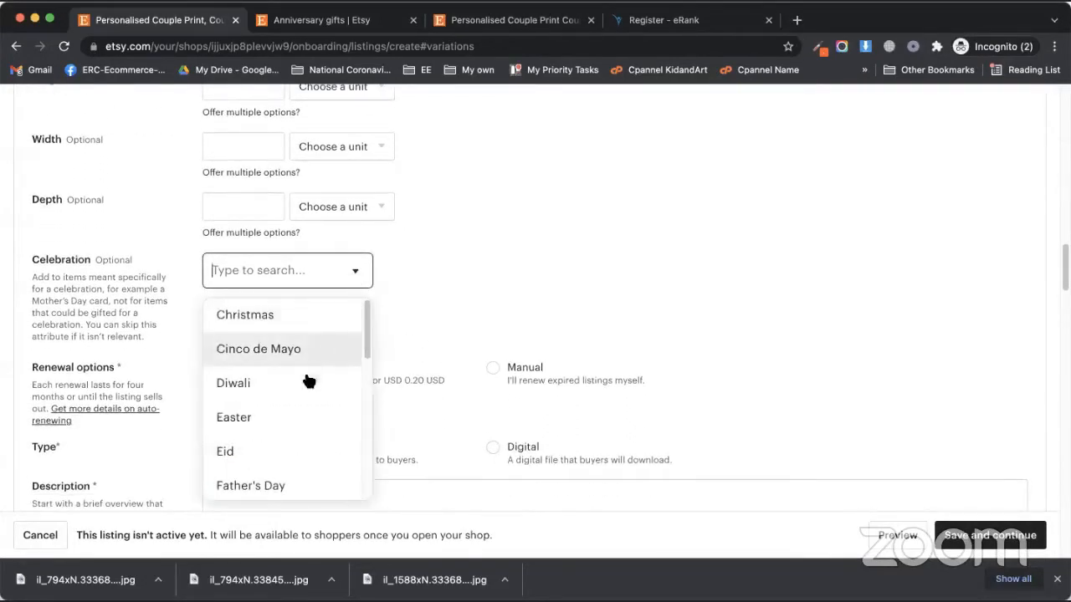
scroll(306, 377, "down", 10)
scroll(299, 461, "down", 3)
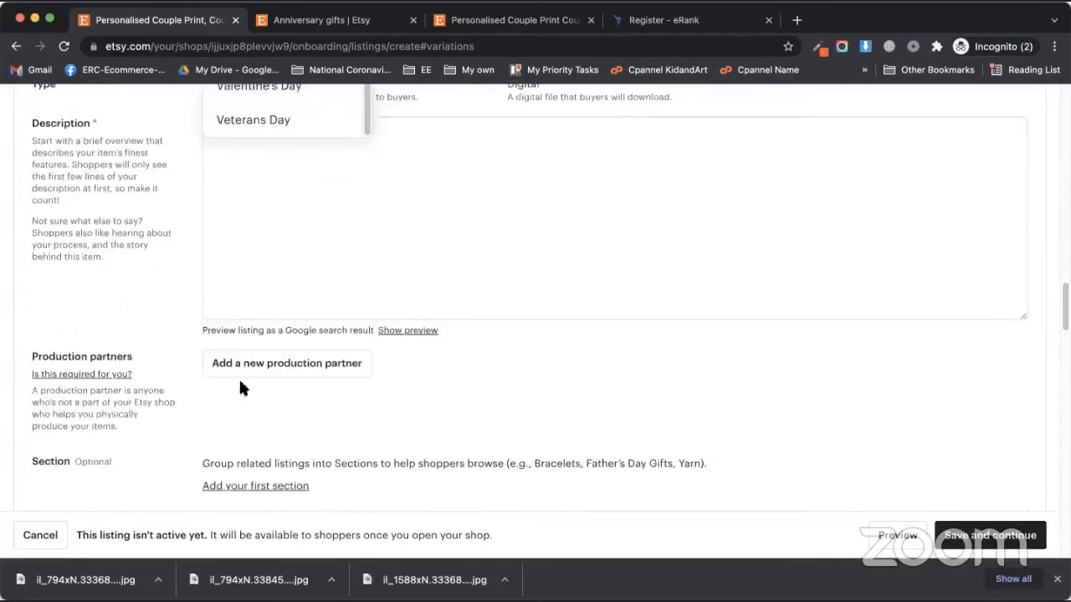
scroll(238, 379, "up", 10)
scroll(116, 378, "down", 3)
scroll(117, 384, "down", 6)
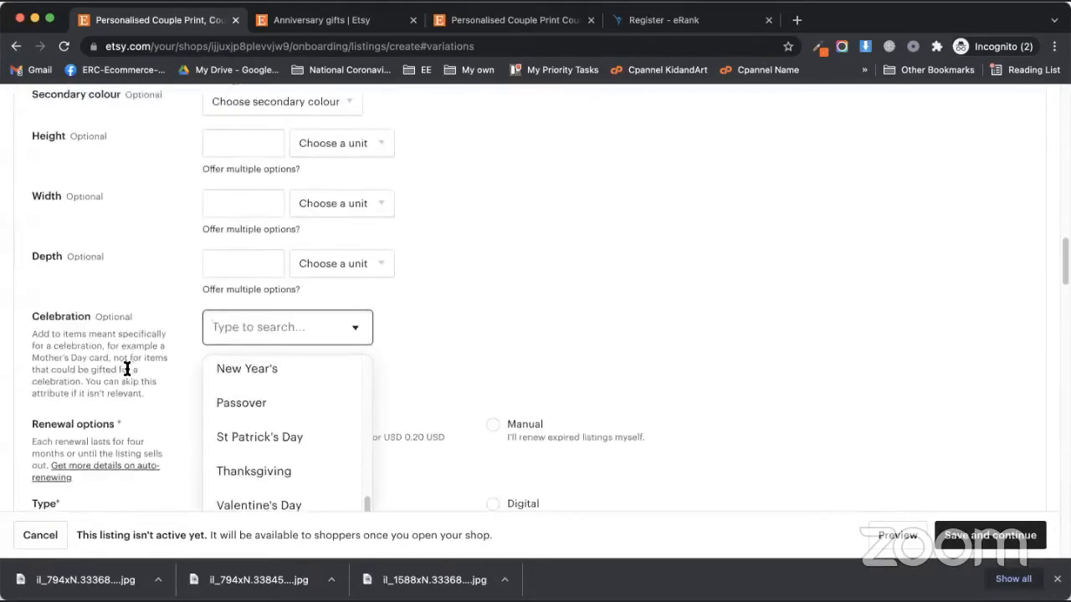
scroll(129, 376, "down", 3)
scroll(120, 372, "down", 1)
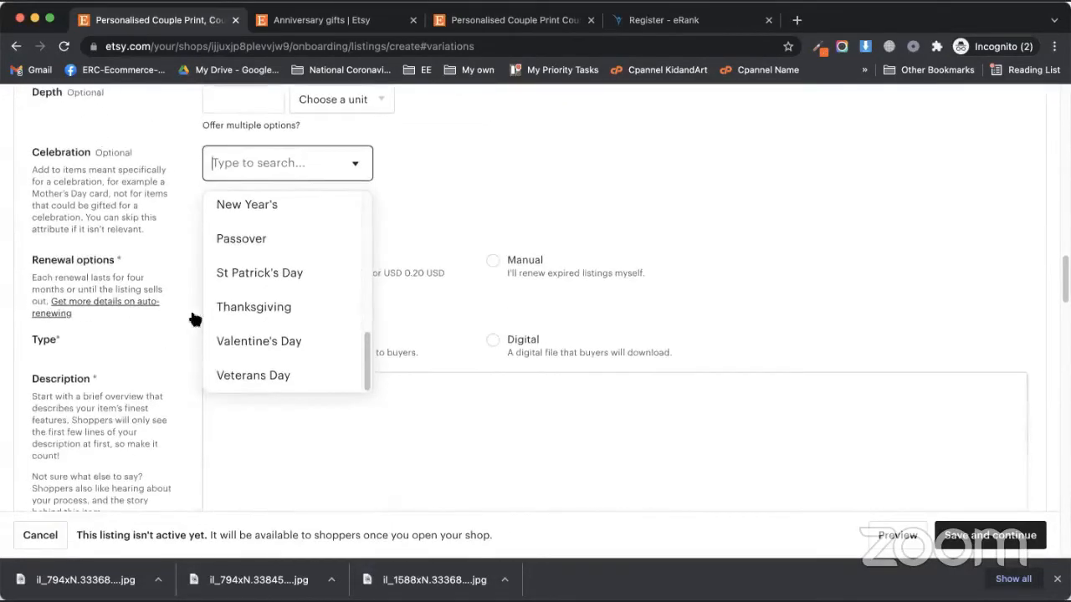
scroll(302, 296, "up", 3)
scroll(284, 268, "up", 5)
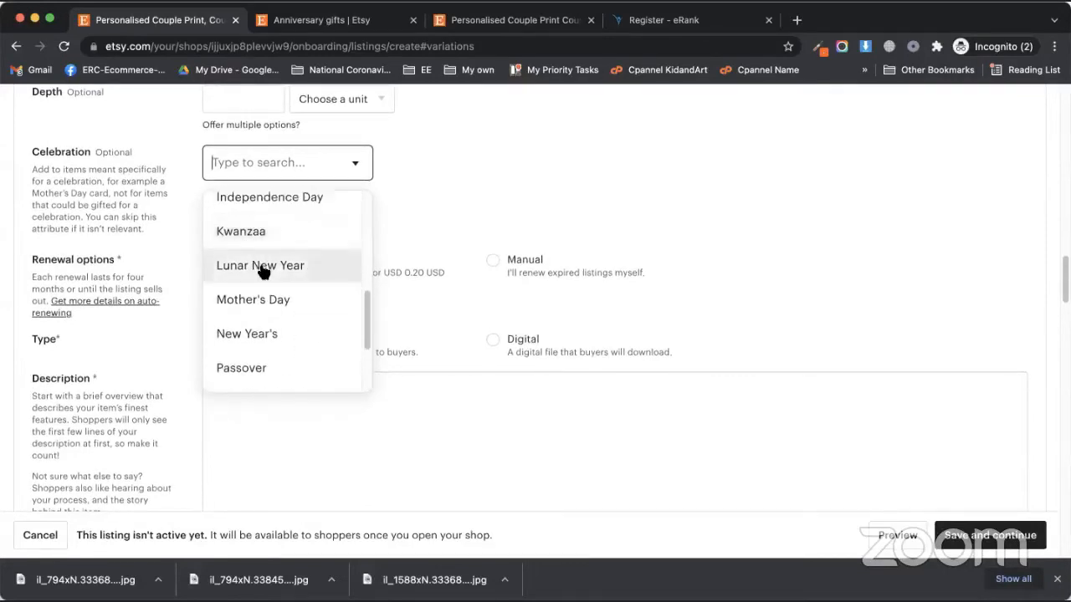
scroll(242, 297, "up", 3)
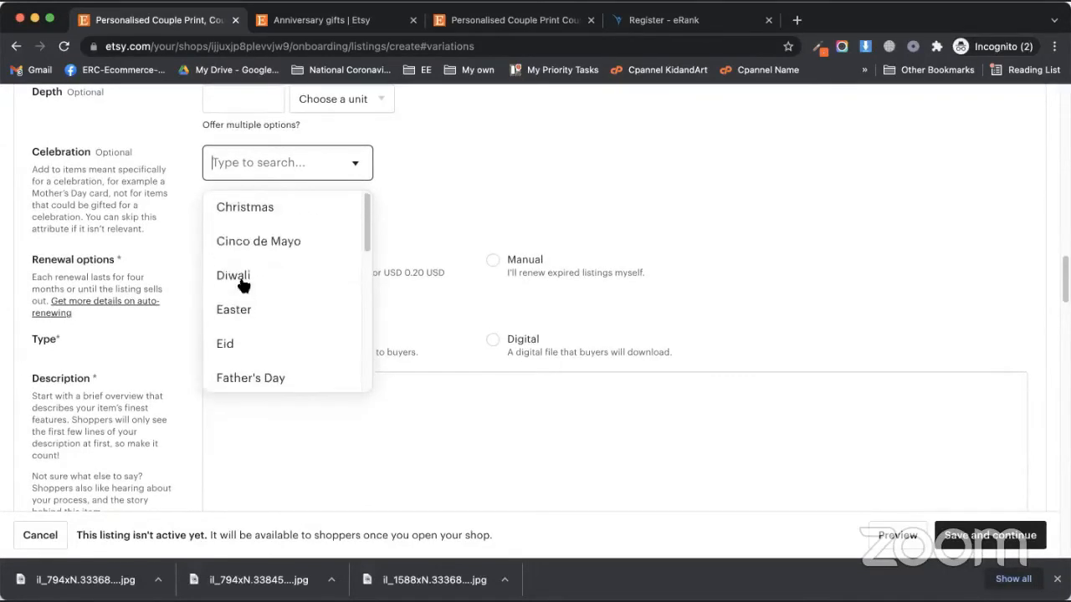
scroll(291, 255, "down", 5)
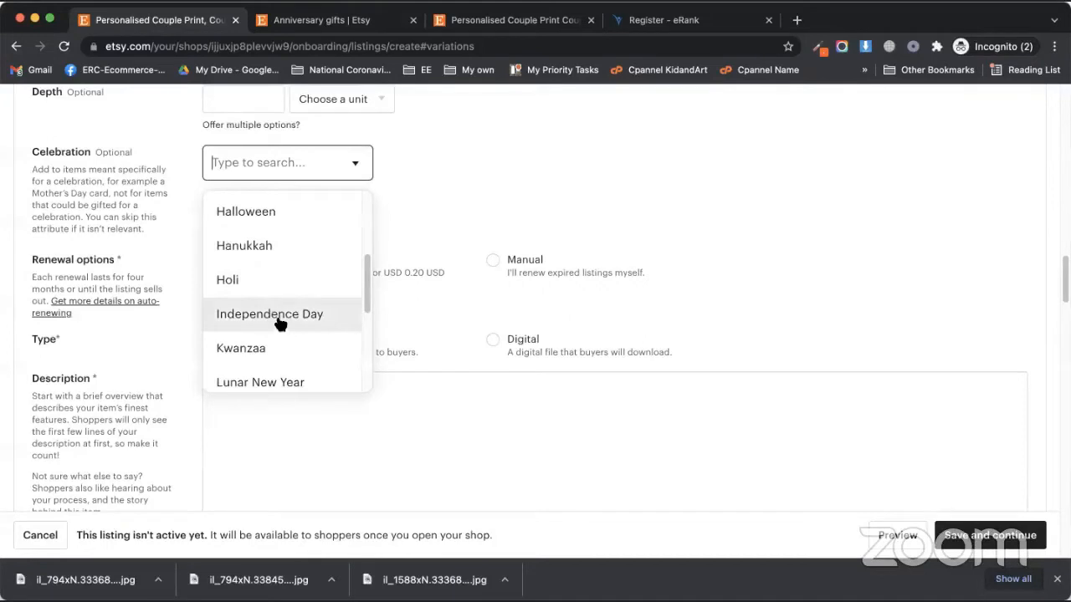
scroll(284, 314, "up", 5)
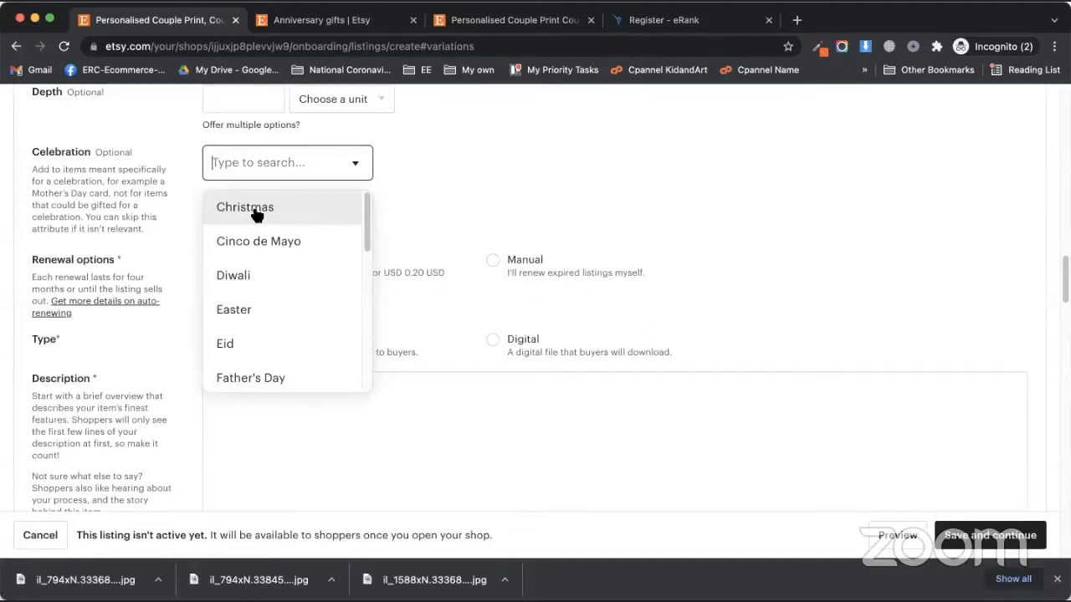
Replace the eRank page in the last tab with the etsy.com home page
left_click(625, 19)
left_click(591, 41)
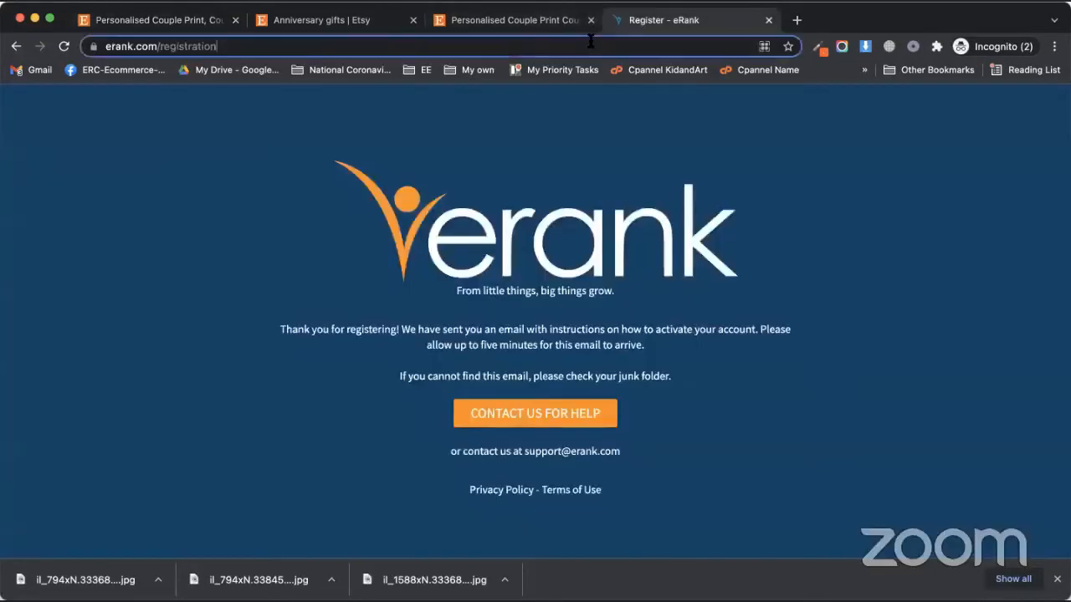
type("et")
key("Return")
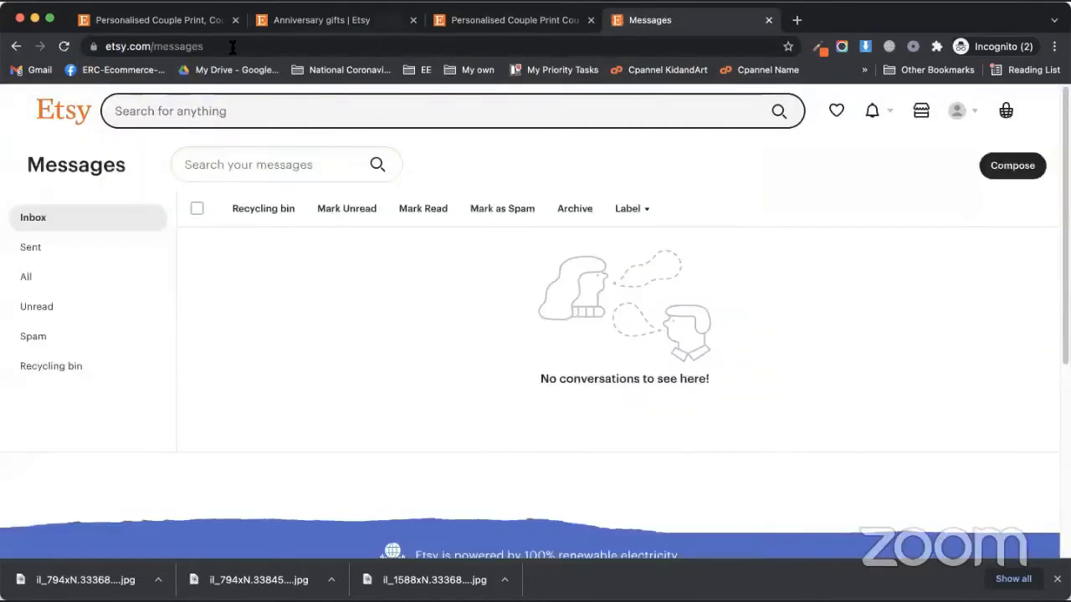
left_click(232, 47)
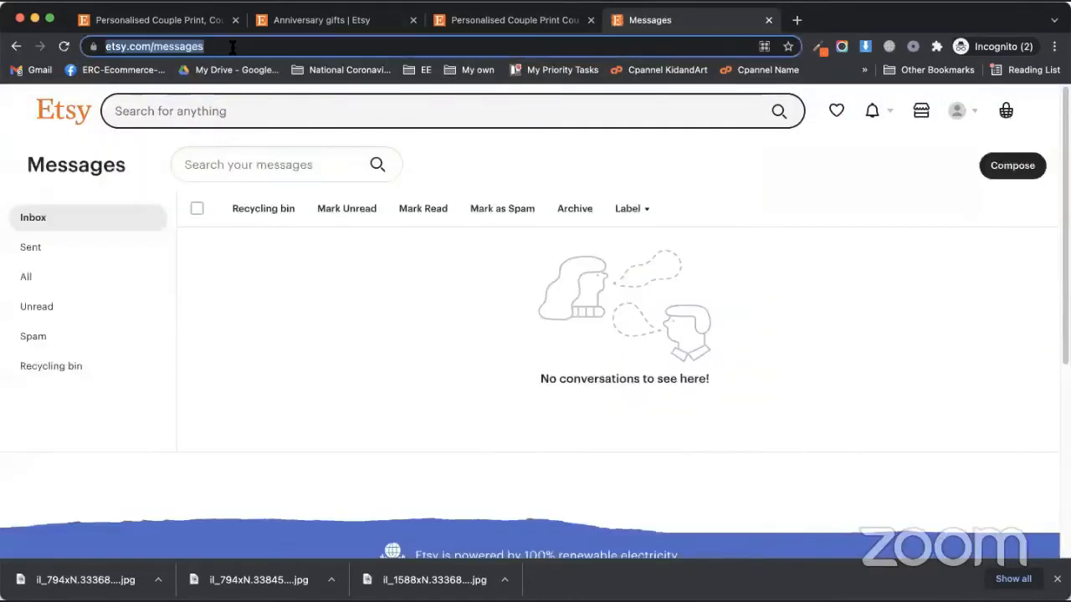
key("Right")
key("BackSpace")
key("BackSpace")
key("BackSpace")
key("BackSpace")
key("BackSpace")
key("BackSpace")
key("BackSpace")
key("BackSpace")
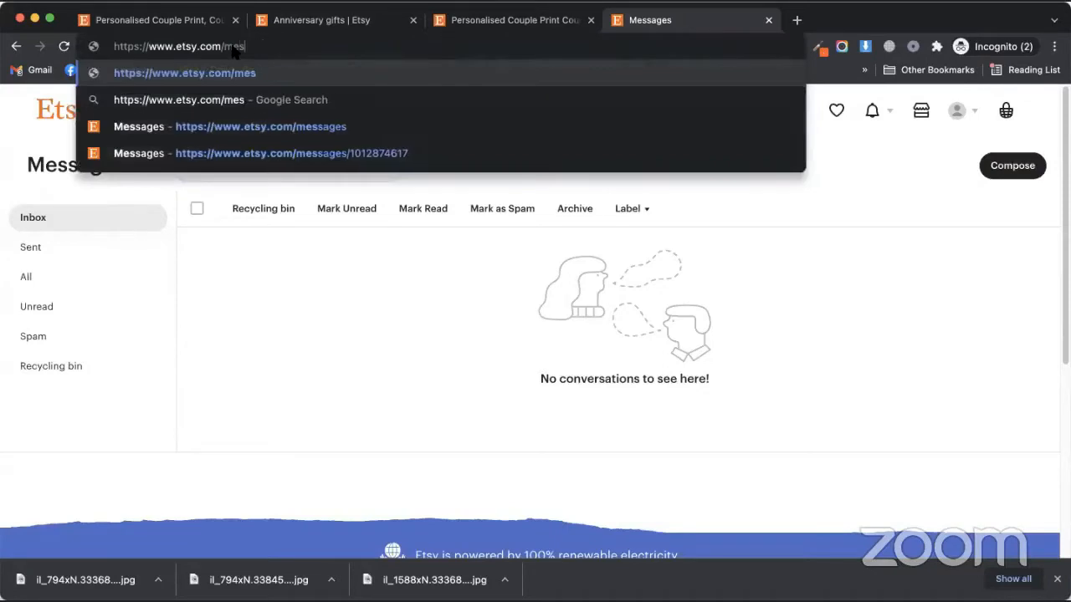
key("Return")
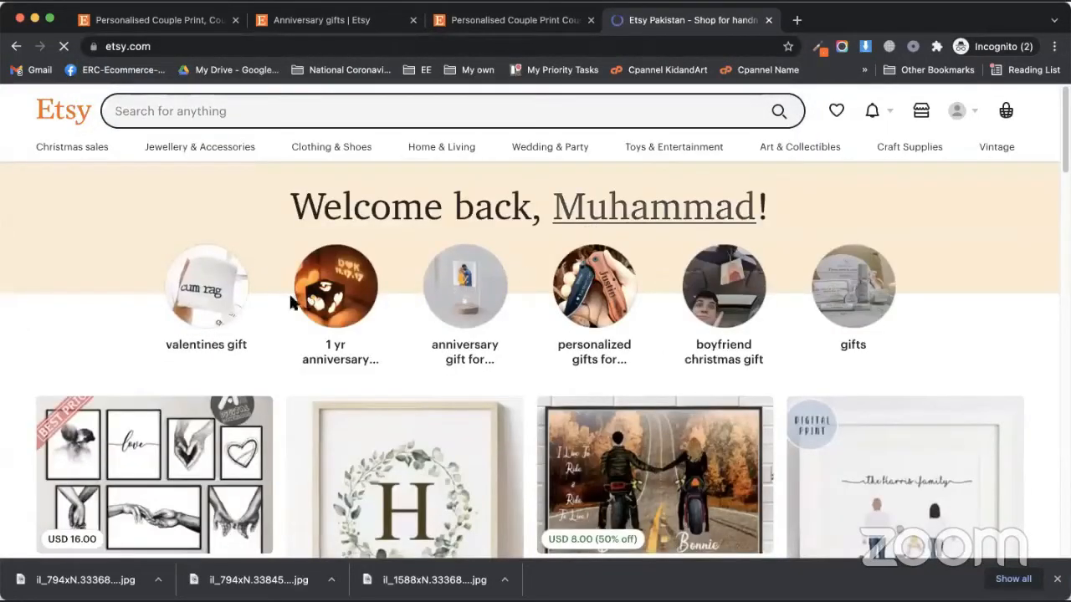
Browse the Etsy home page, then go back to the listing draft tab
scroll(191, 336, "down", 5)
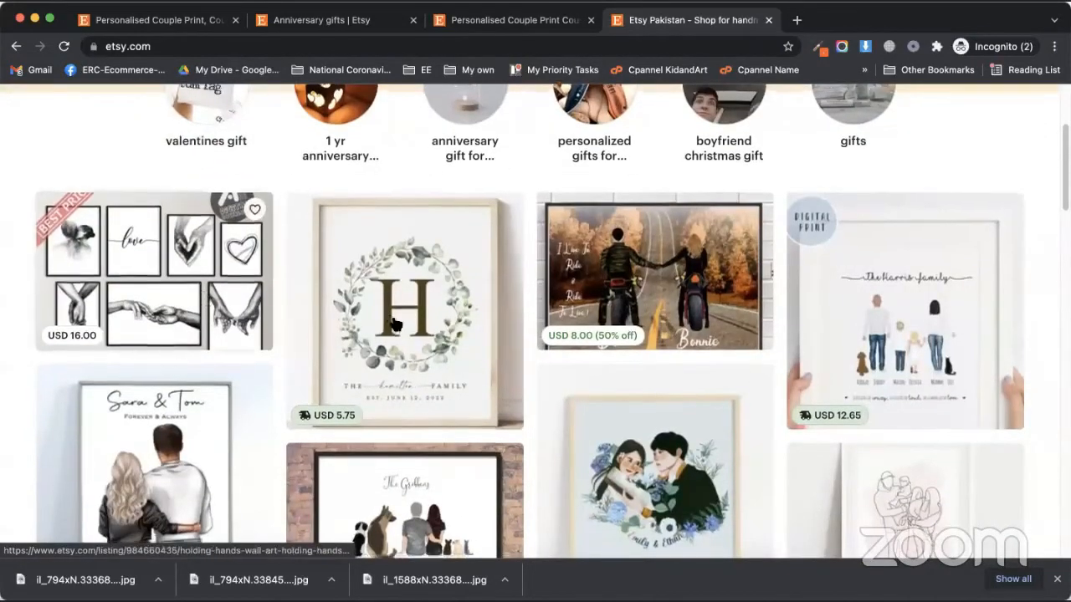
scroll(393, 317, "down", 10)
scroll(393, 317, "down", 10)
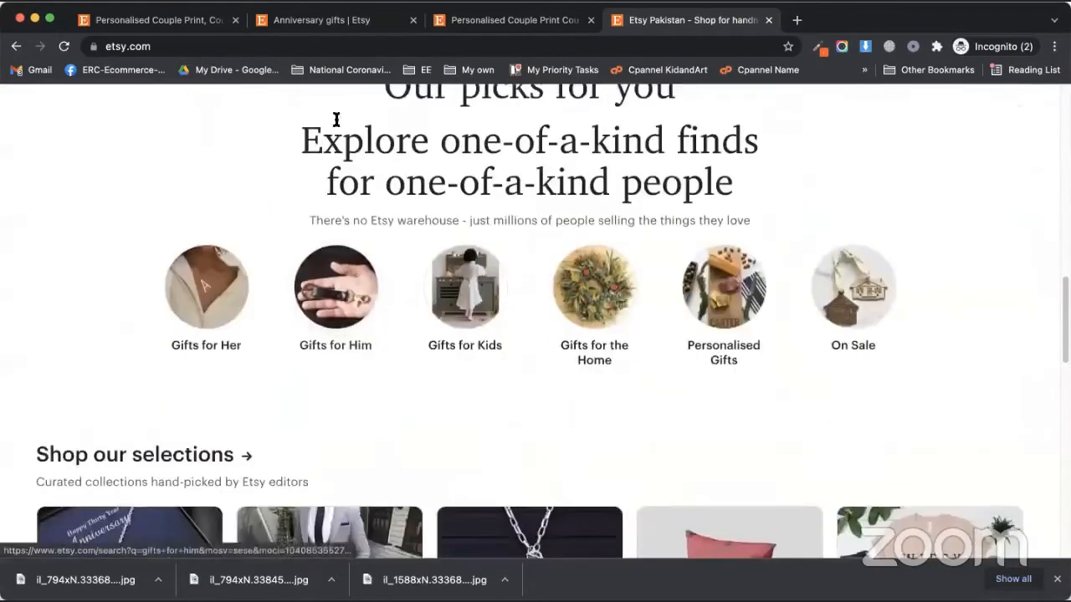
left_click(334, 27)
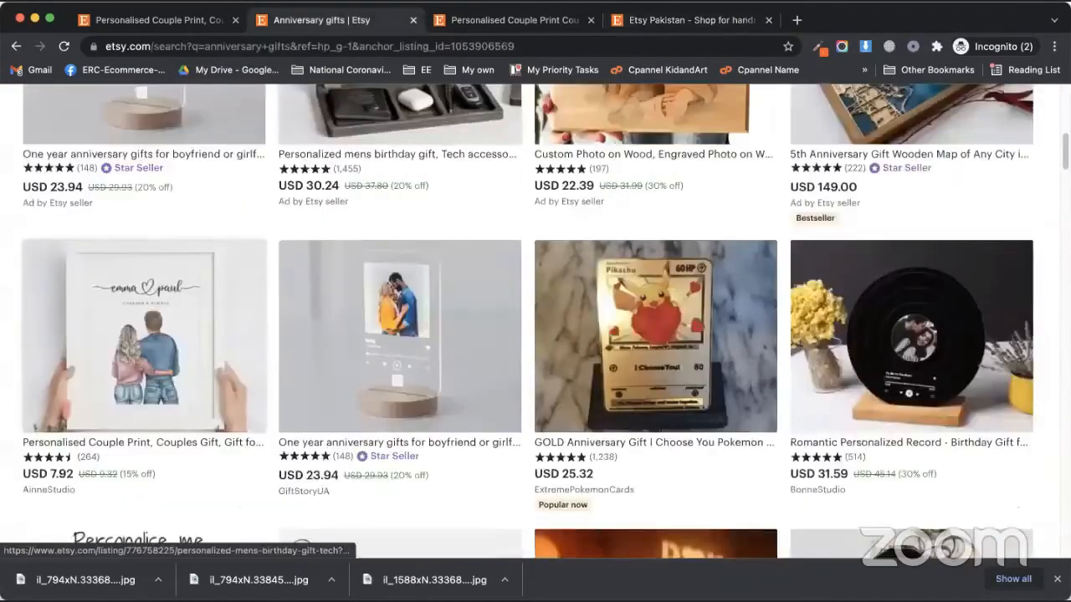
left_click(186, 22)
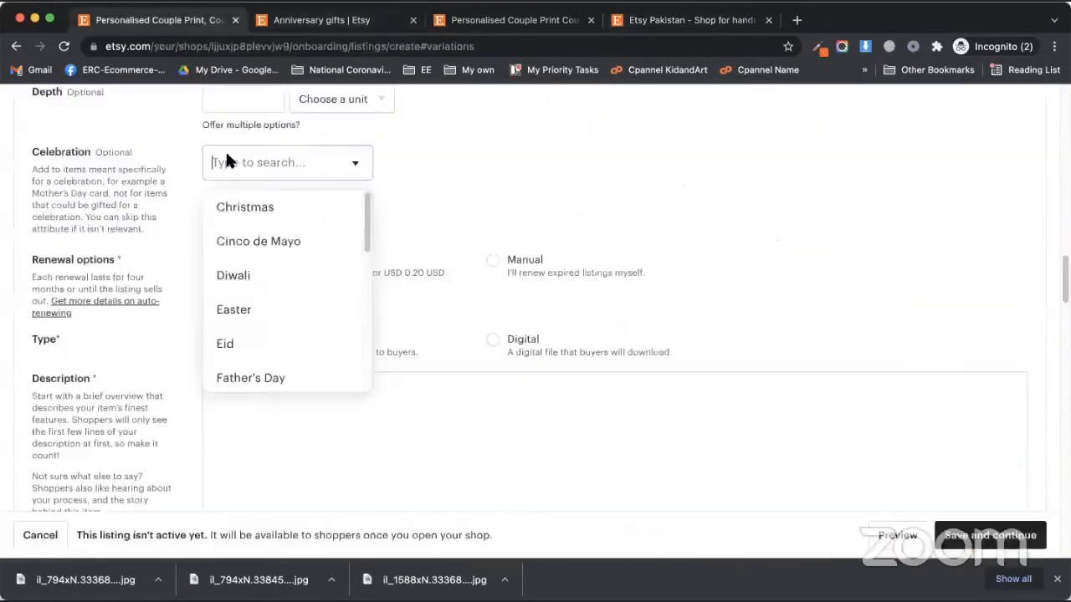
Close the Celebration list with nothing chosen and read the 0.20 USD renewal cost notes
left_click(449, 171)
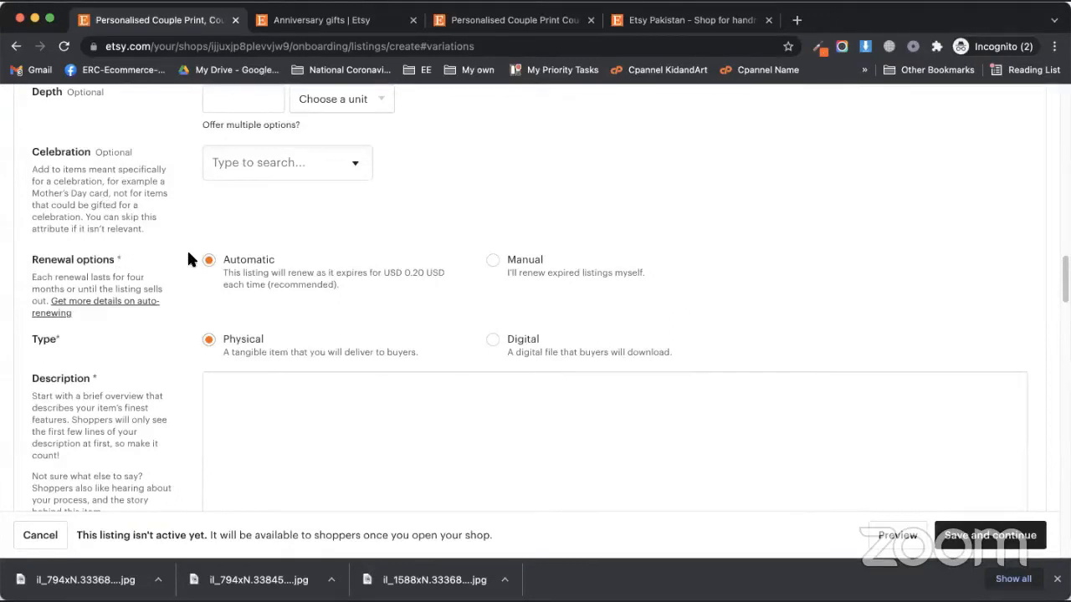
scroll(242, 288, "down", 1)
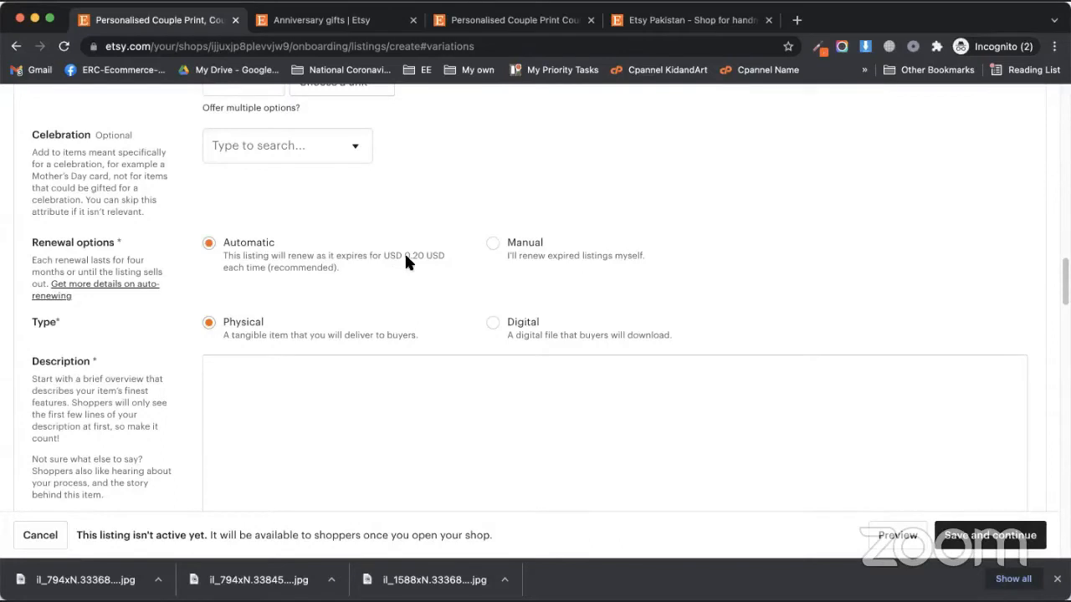
left_click_drag(414, 253, 433, 257)
left_click(433, 258)
left_click_drag(274, 263, 308, 267)
left_click(309, 266)
left_click_drag(369, 255, 305, 263)
left_click(304, 263)
Switch renewal to Manual, then set it back to Automatic
left_click(520, 236)
left_click(243, 249)
scroll(183, 341, "down", 5)
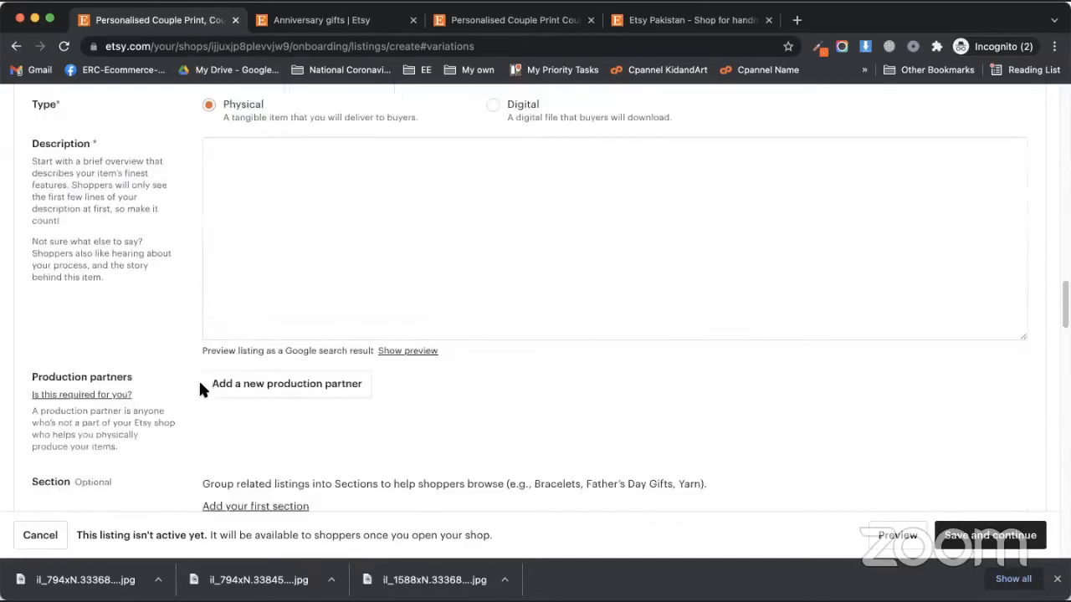
scroll(535, 433, "up", 1)
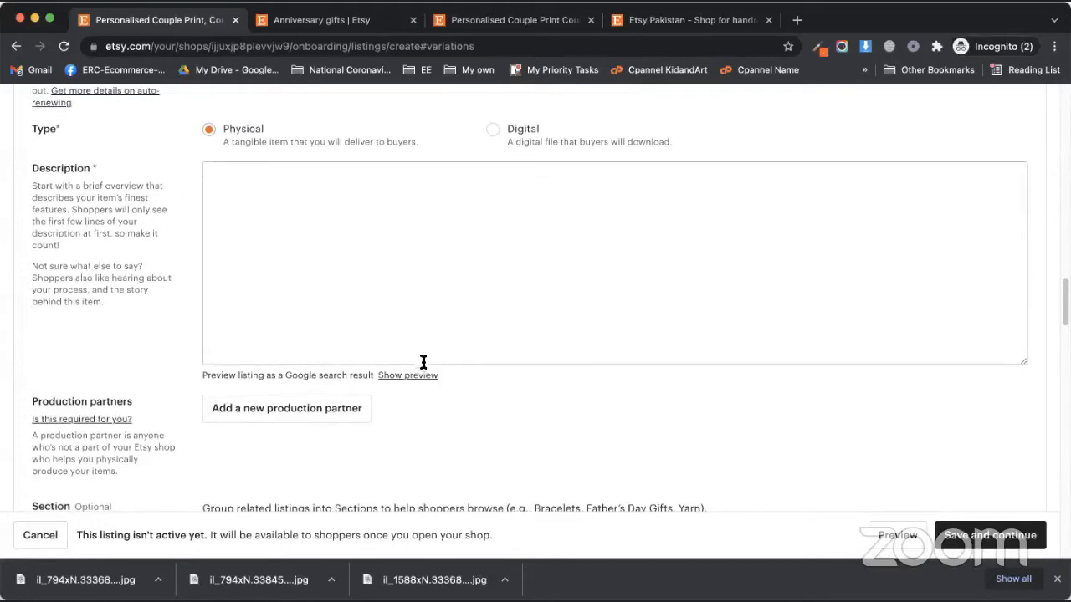
scroll(438, 375, "up", 5)
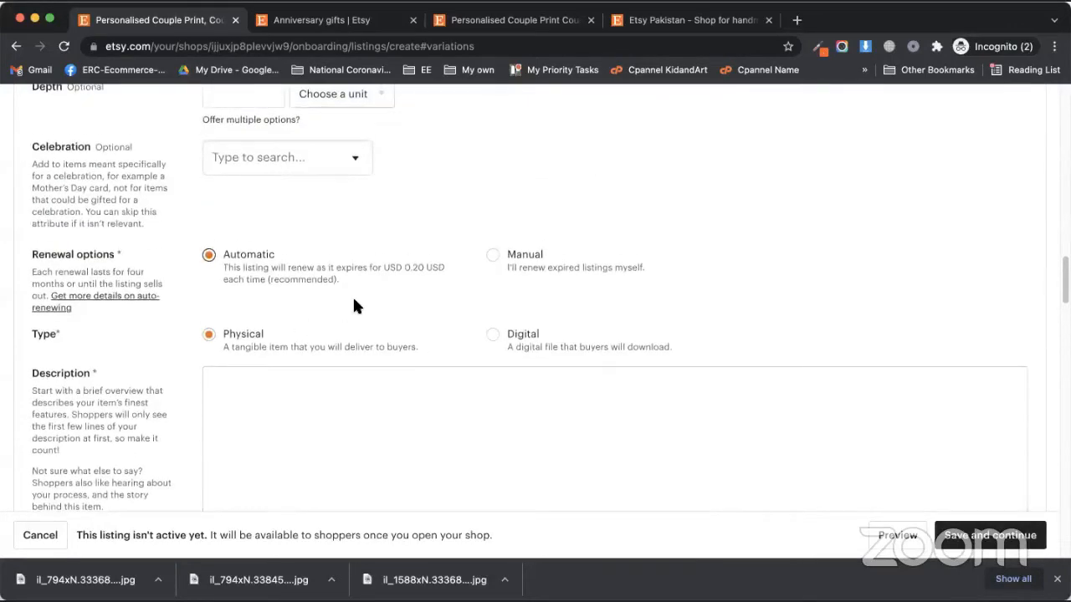
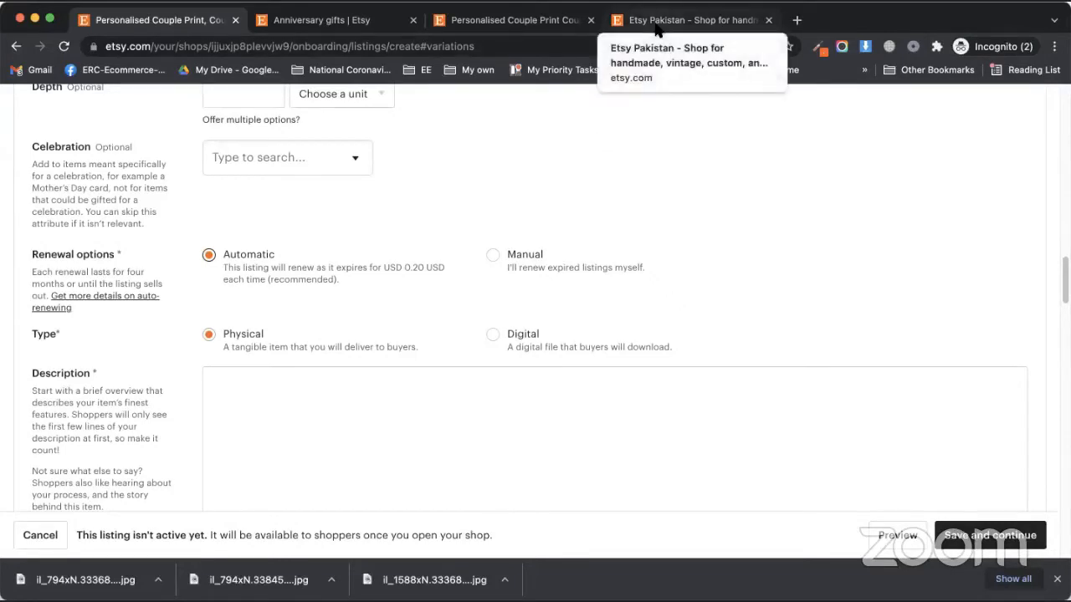
Leave the listing's Description empty and switch to the Etsy homepage tab
scroll(369, 276, "down", 5)
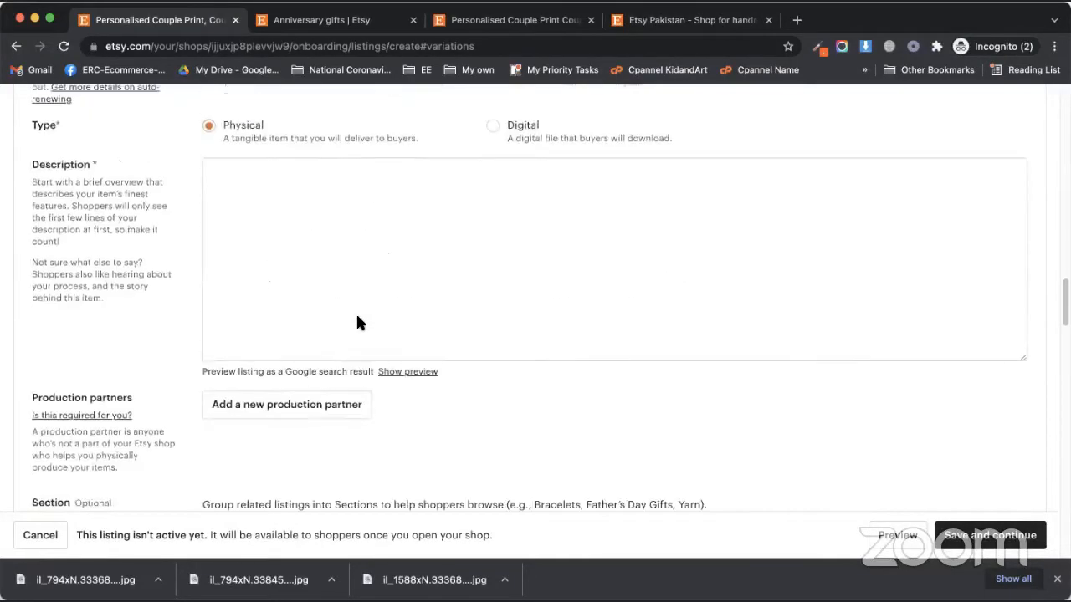
left_click(365, 238)
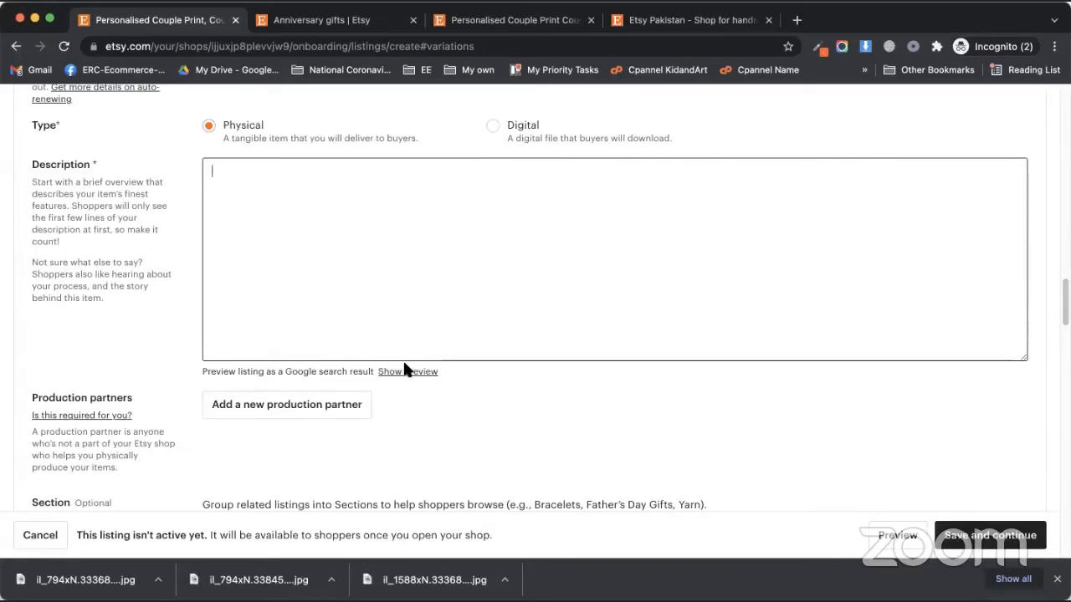
scroll(404, 366, "up", 1)
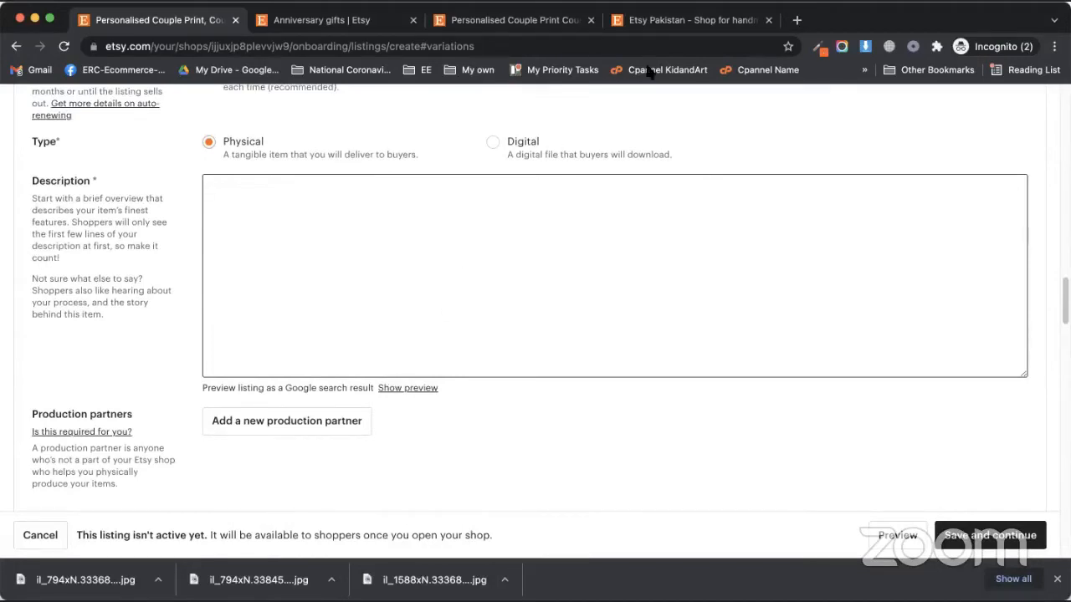
left_click(651, 23)
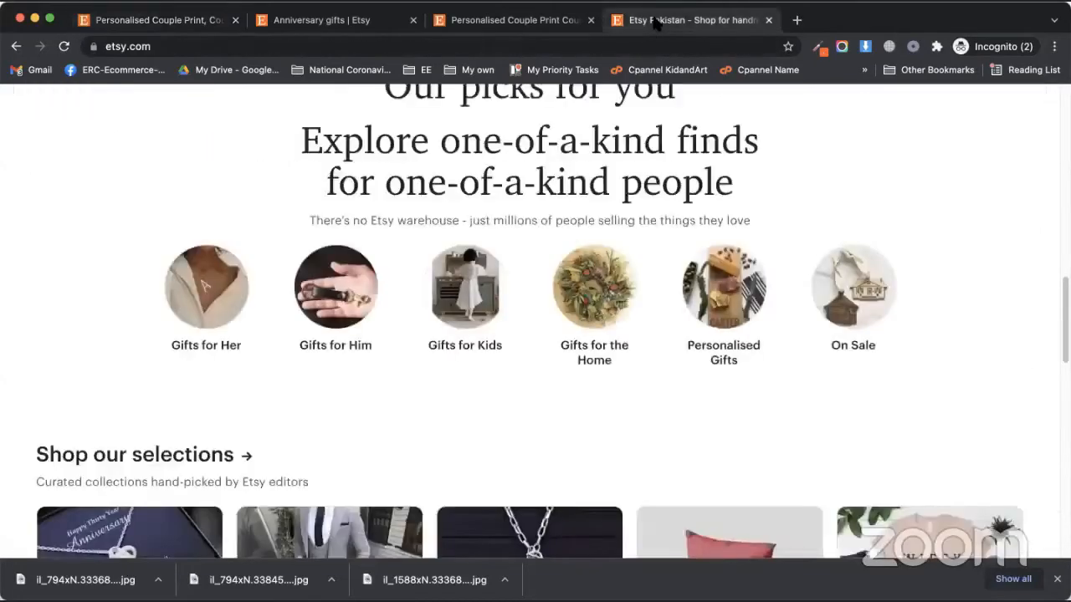
Open the competing Personalised Couple Print listing and start selecting its description
left_click(456, 20)
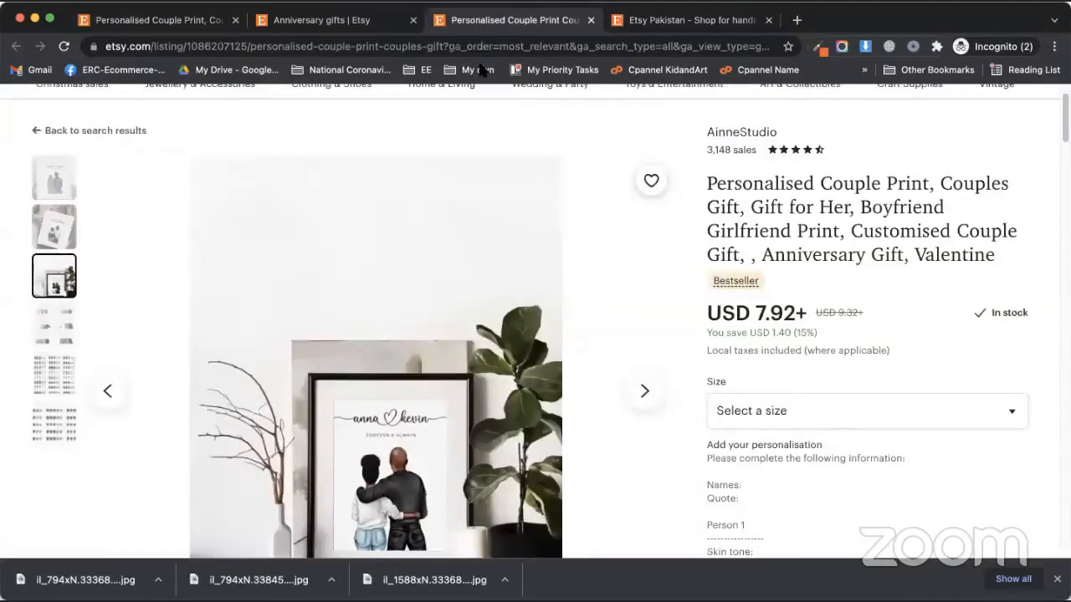
scroll(759, 335, "down", 3)
scroll(760, 334, "down", 10)
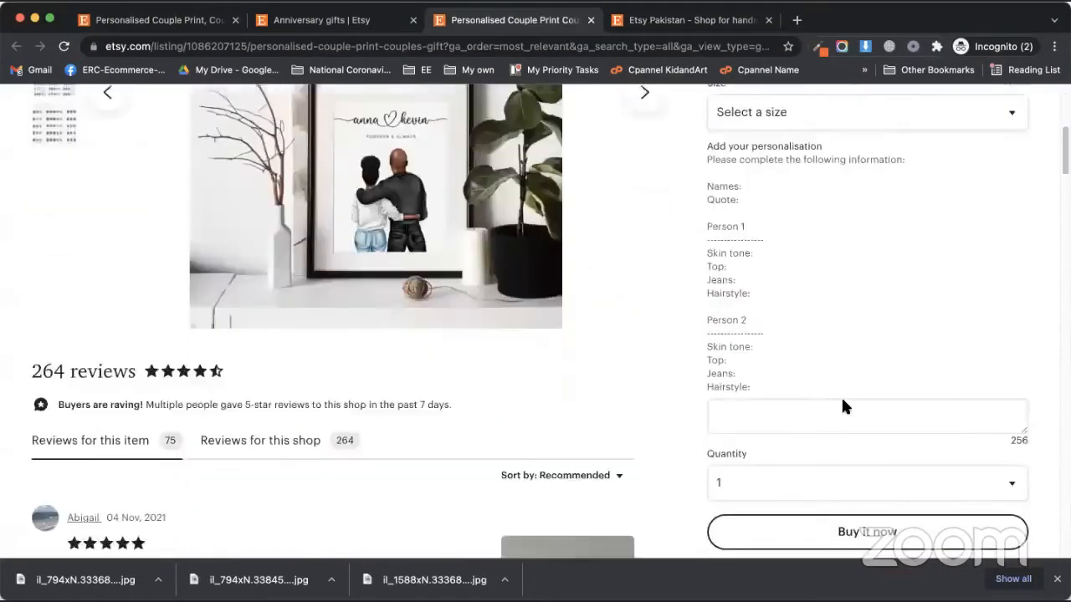
scroll(765, 352, "up", 1)
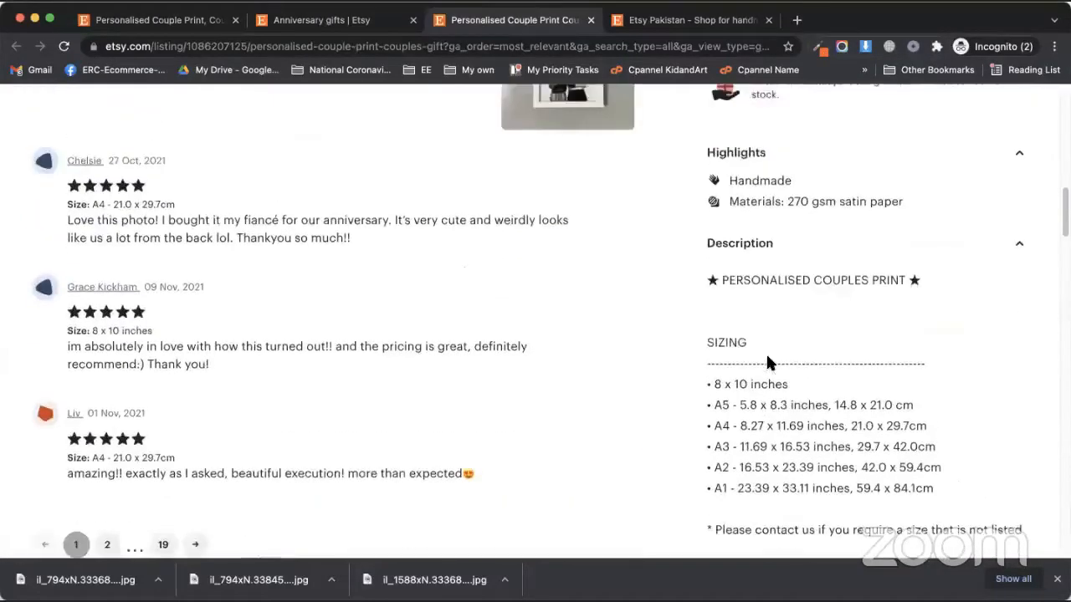
left_click_drag(705, 373, 892, 382)
scroll(892, 375, "down", 2)
scroll(867, 402, "down", 5)
scroll(892, 382, "down", 3)
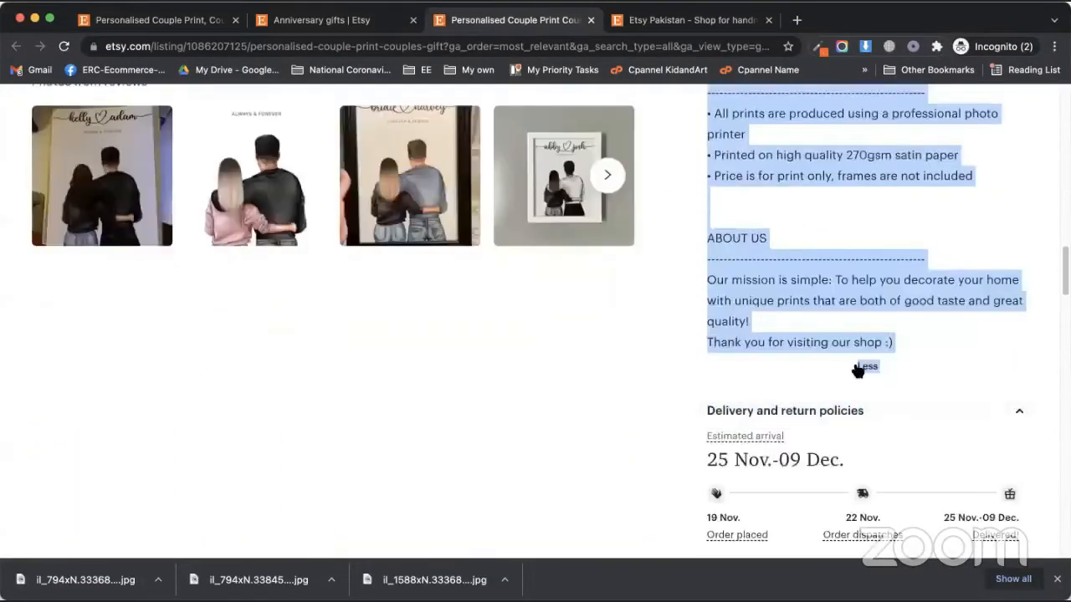
Expand and select the full competitor description, then return to the new listing form
left_click(872, 371)
scroll(865, 429, "up", 4)
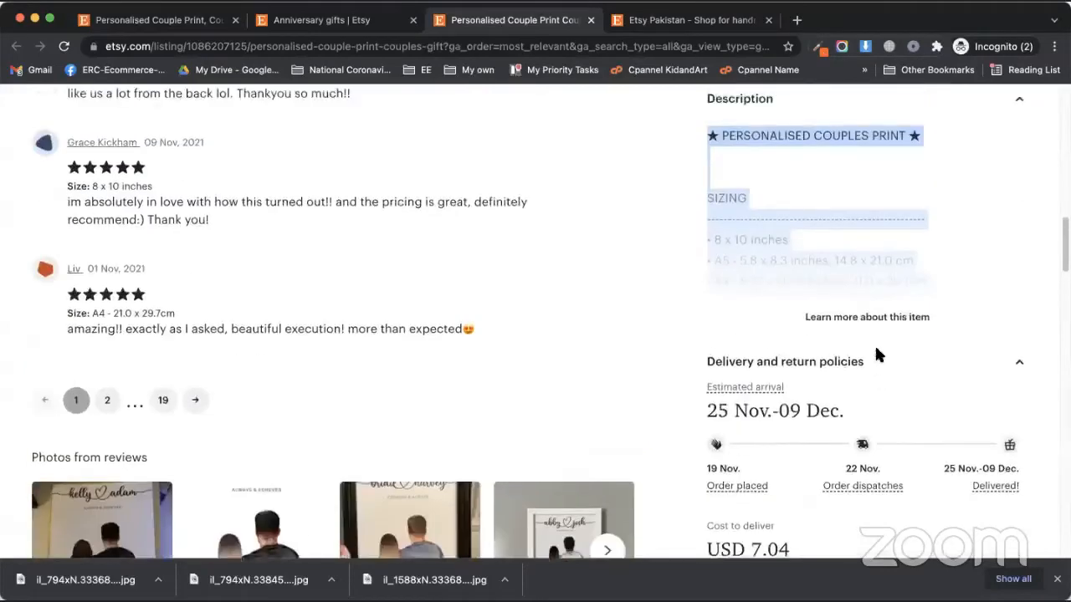
left_click(878, 326)
left_click(862, 383)
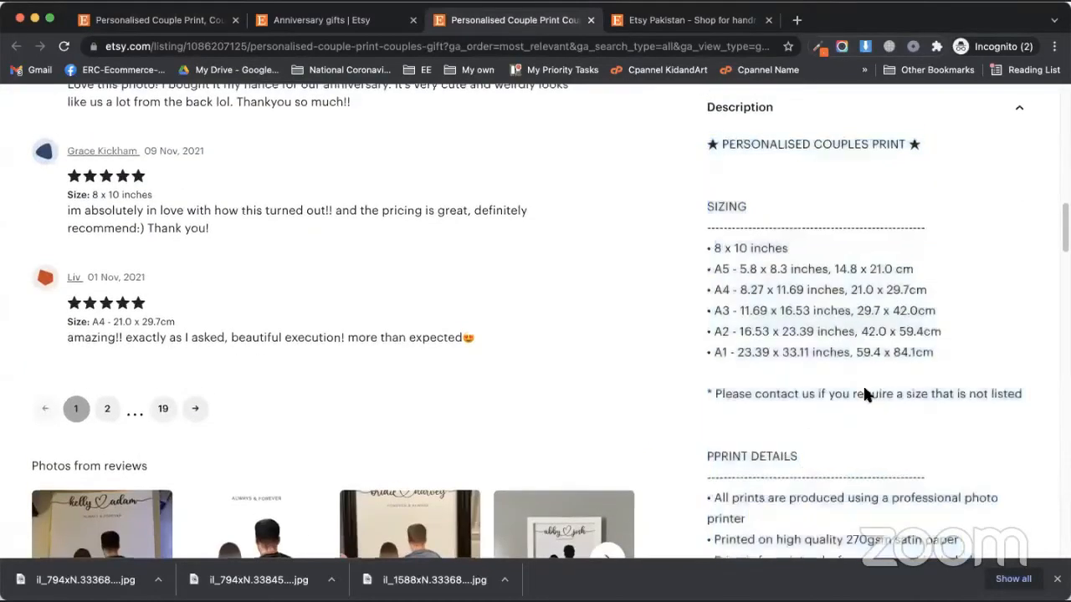
scroll(862, 383, "down", 10)
scroll(859, 383, "up", 1)
scroll(859, 384, "up", 3)
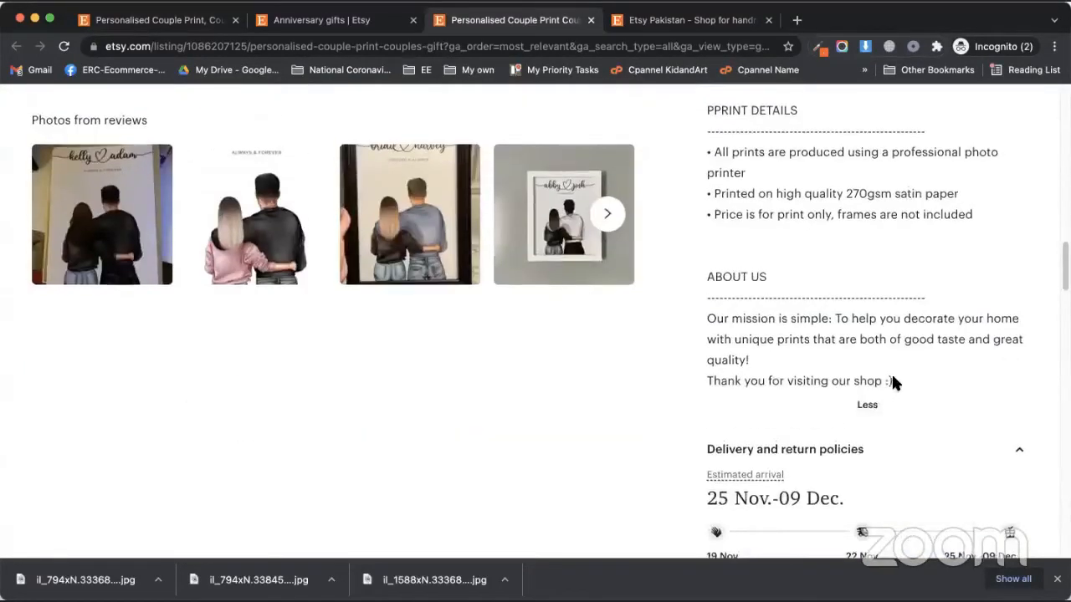
left_click_drag(896, 377, 709, 186)
scroll(746, 326, "up", 6)
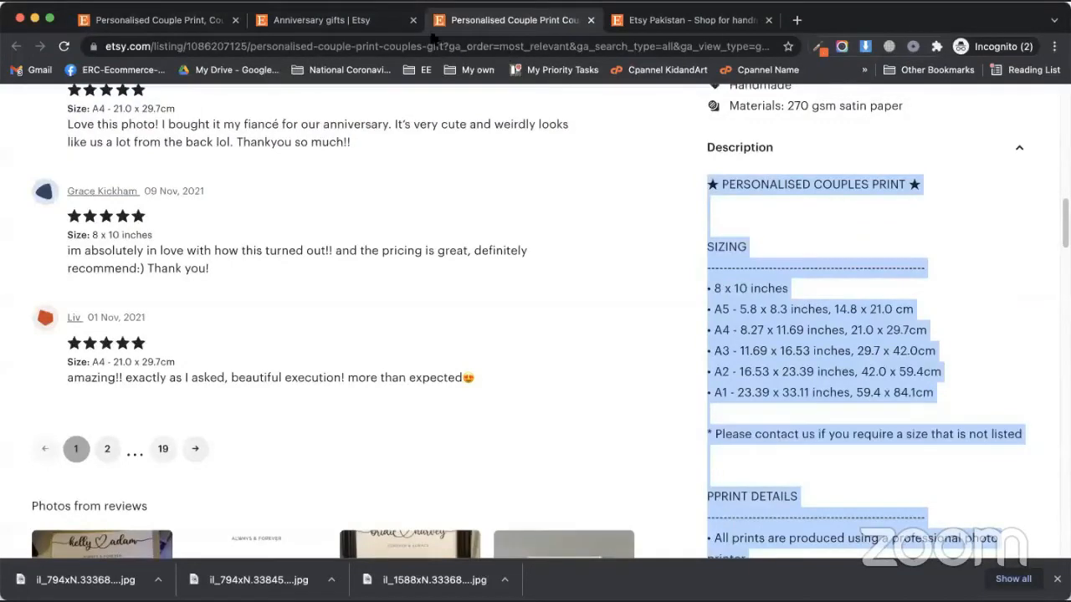
left_click(361, 22)
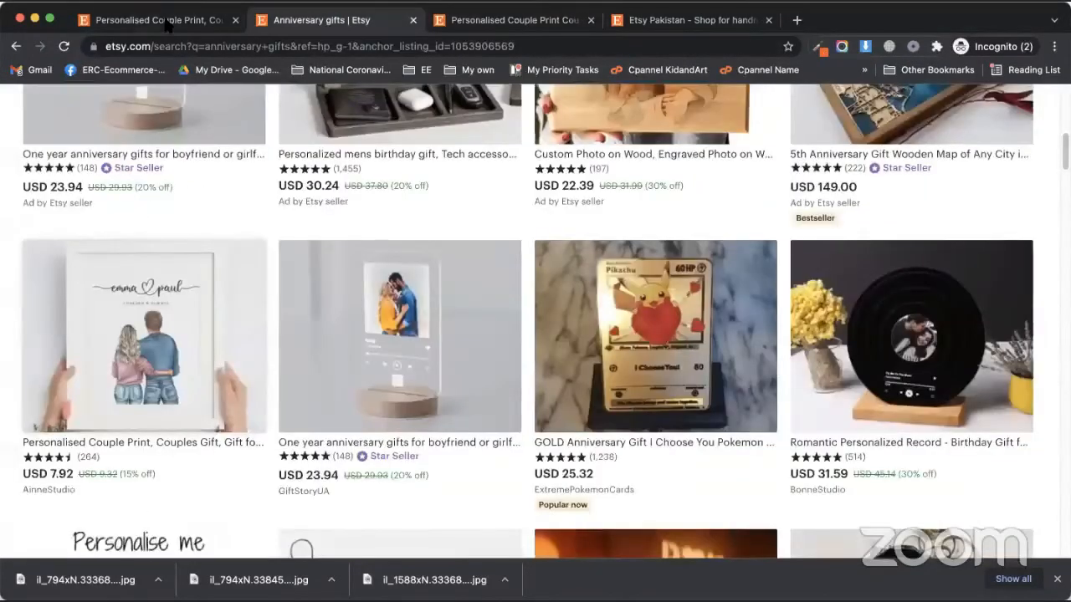
left_click(167, 22)
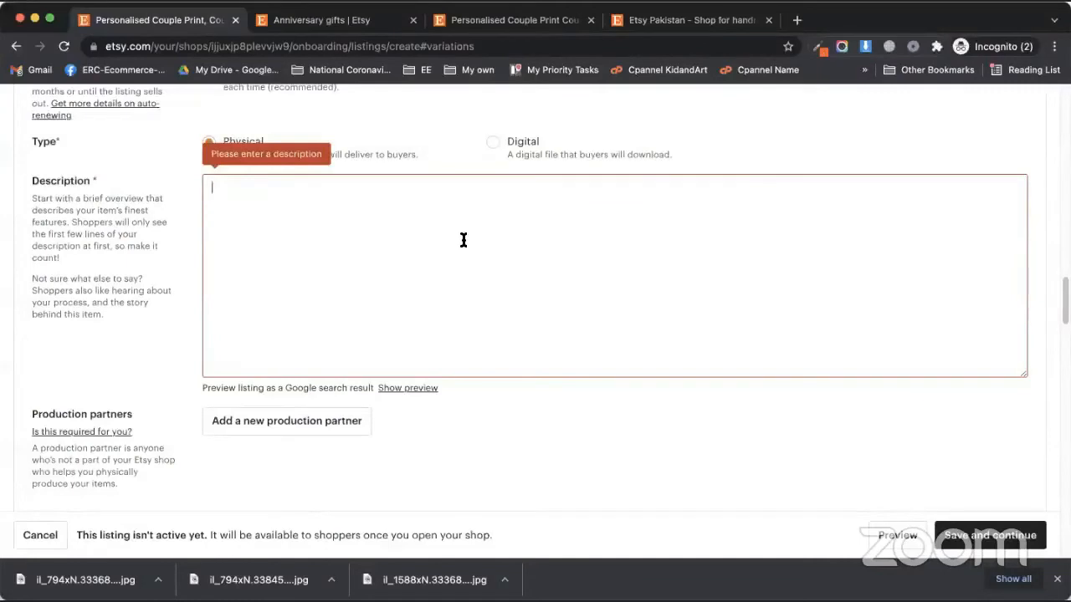
Paste the couple-print description with sizing, print details and About Us into Description
key("super+v")
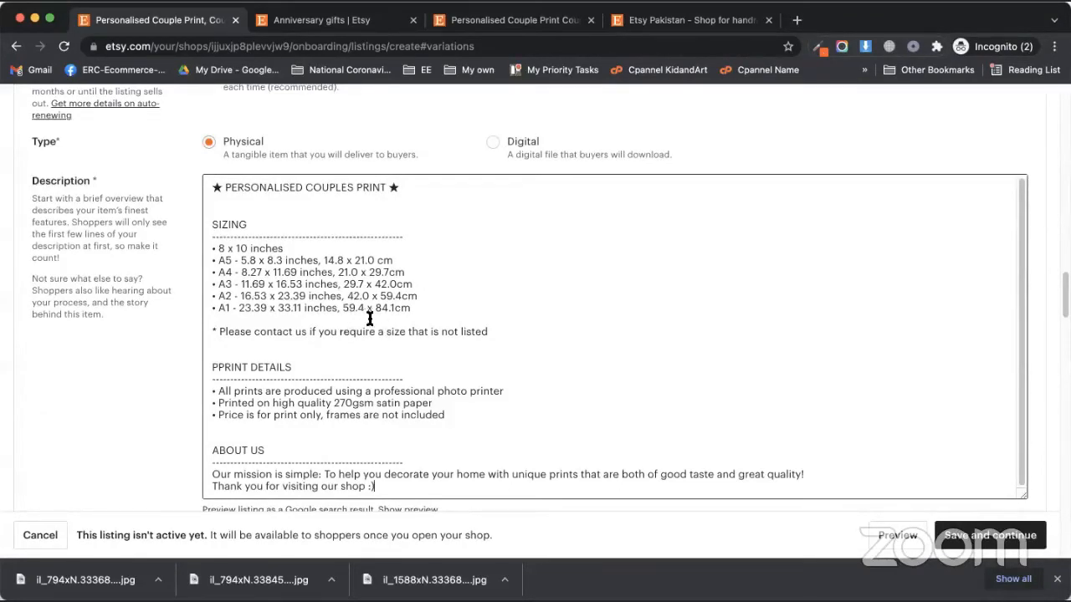
scroll(414, 358, "down", 2)
scroll(406, 373, "down", 3)
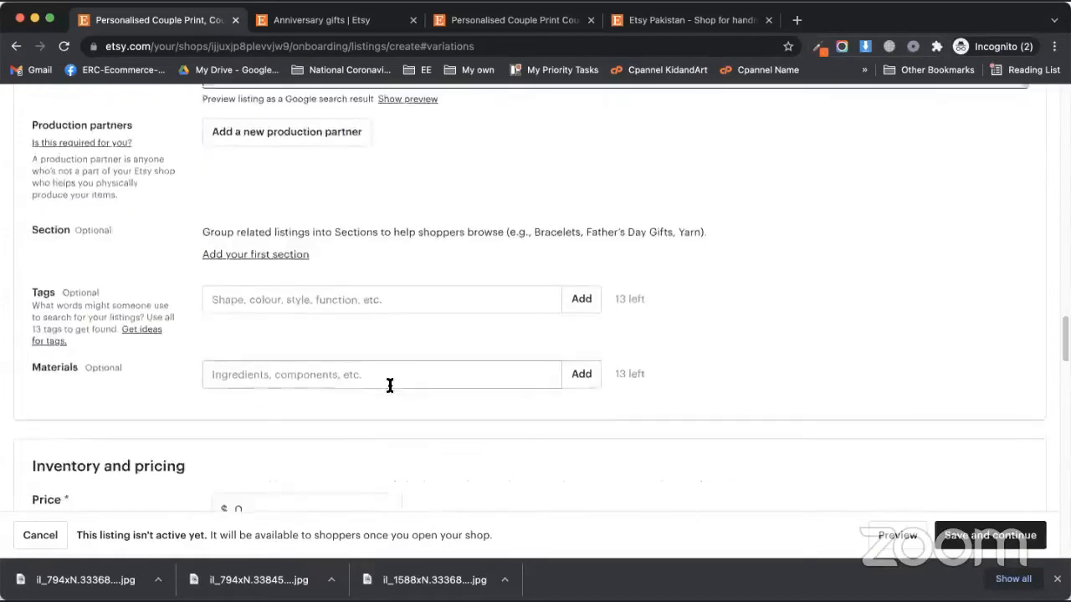
scroll(389, 385, "up", 5)
scroll(419, 368, "down", 3)
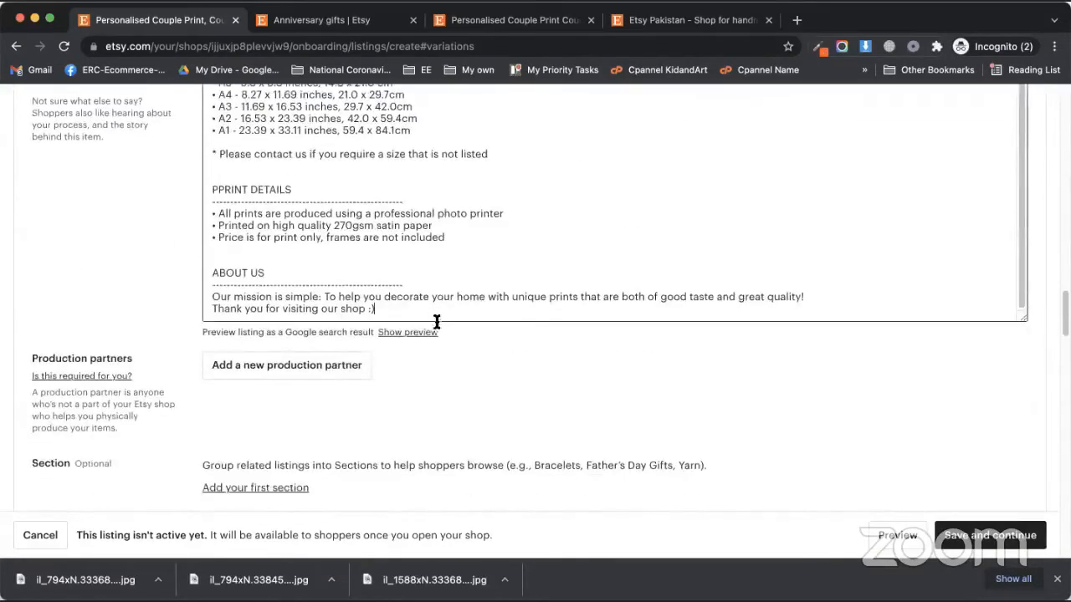
scroll(444, 424, "up", 7)
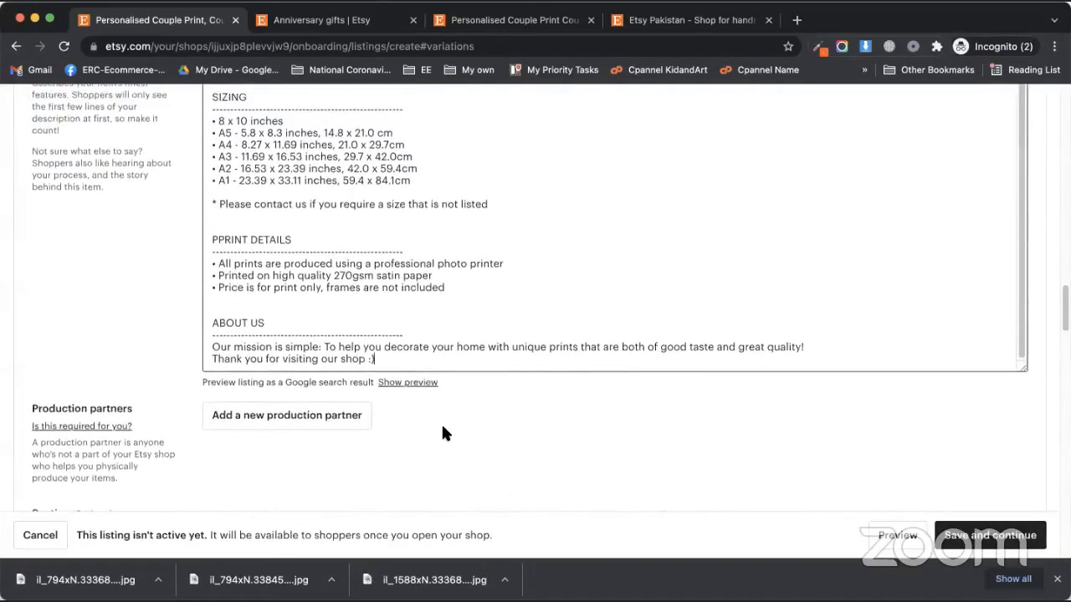
scroll(352, 425, "up", 2)
scroll(329, 387, "down", 6)
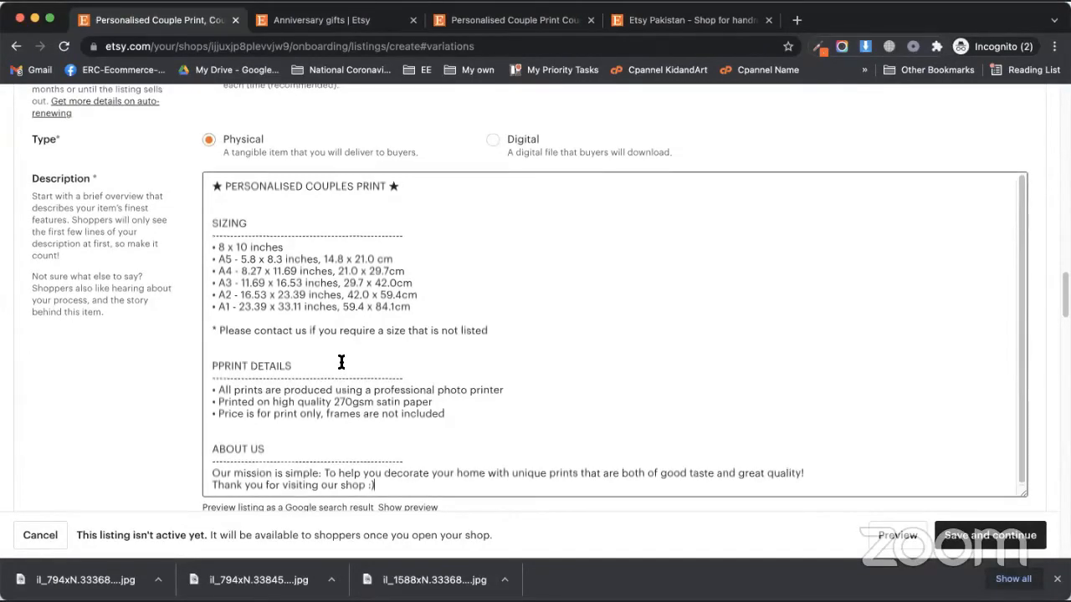
scroll(368, 378, "up", 3)
scroll(361, 372, "up", 2)
scroll(335, 360, "down", 5)
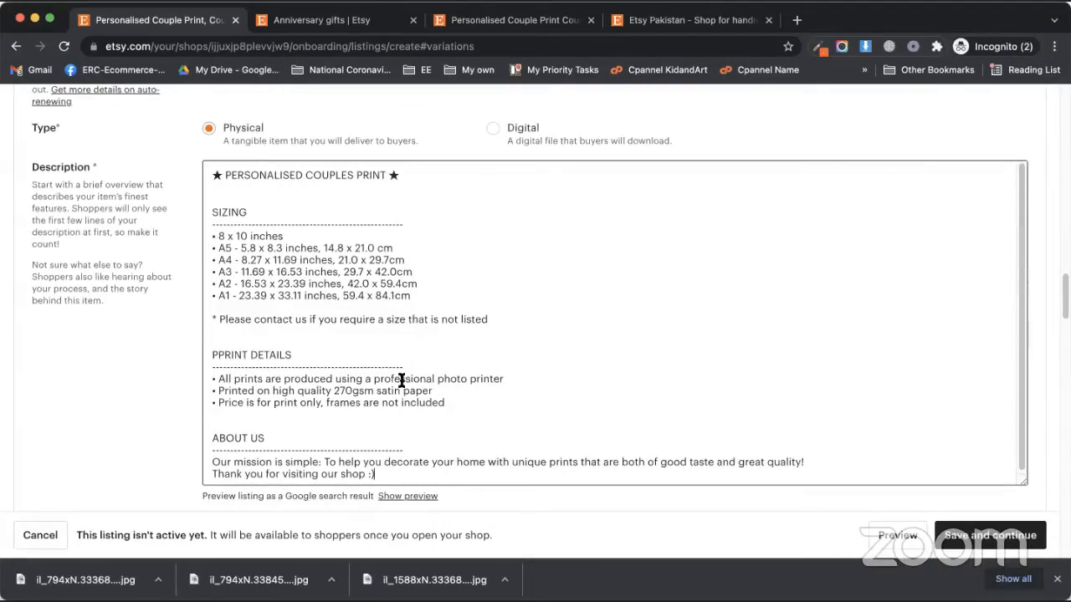
scroll(402, 380, "down", 1)
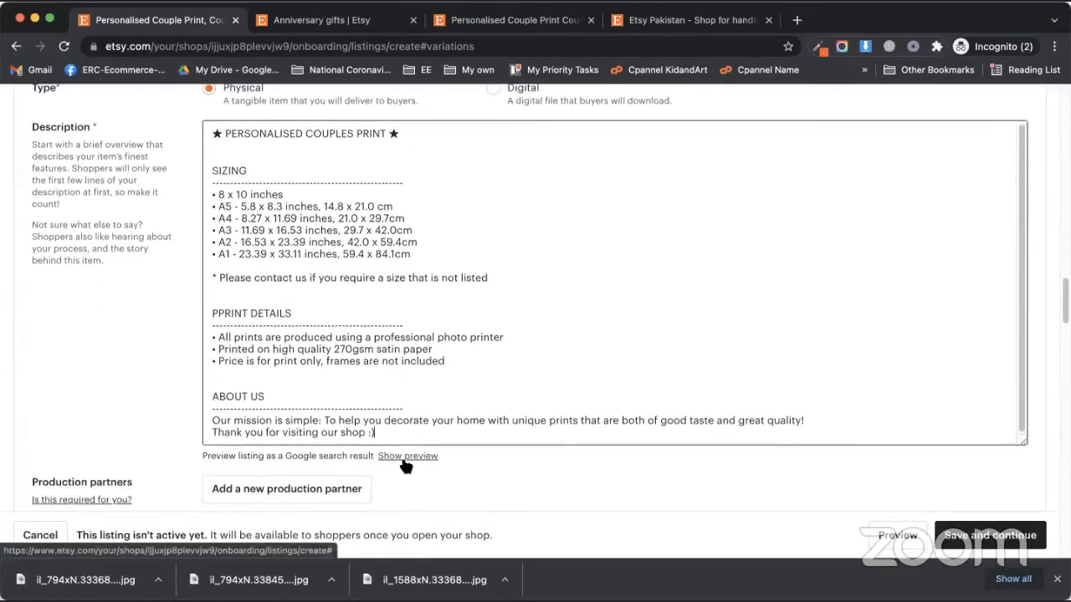
Check the listing's Google search result preview, then hide it
left_click(404, 457)
scroll(398, 410, "down", 1)
scroll(395, 410, "down", 3)
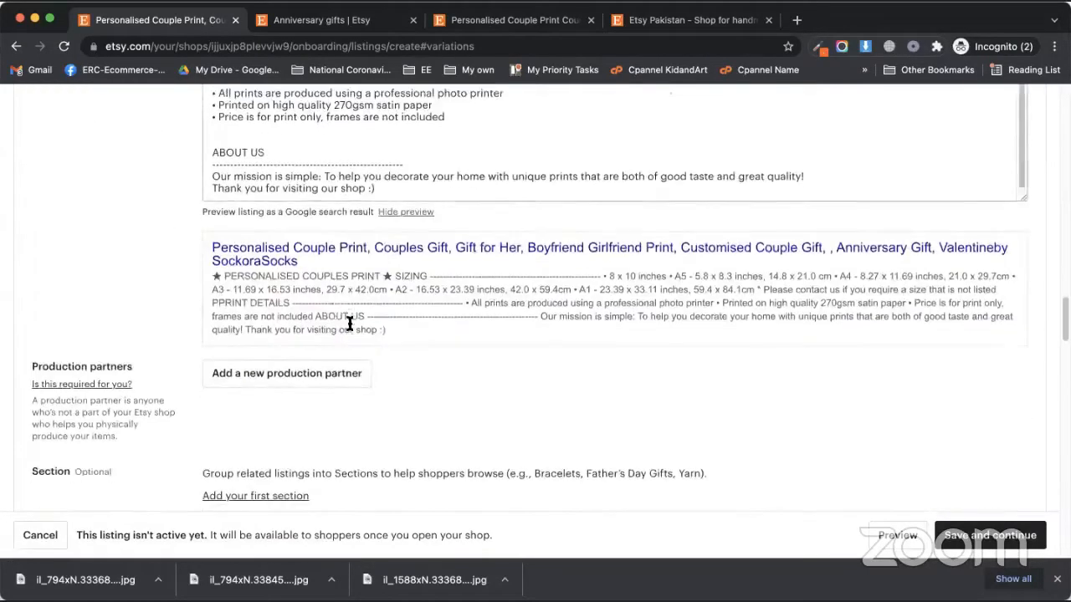
scroll(424, 335, "up", 3)
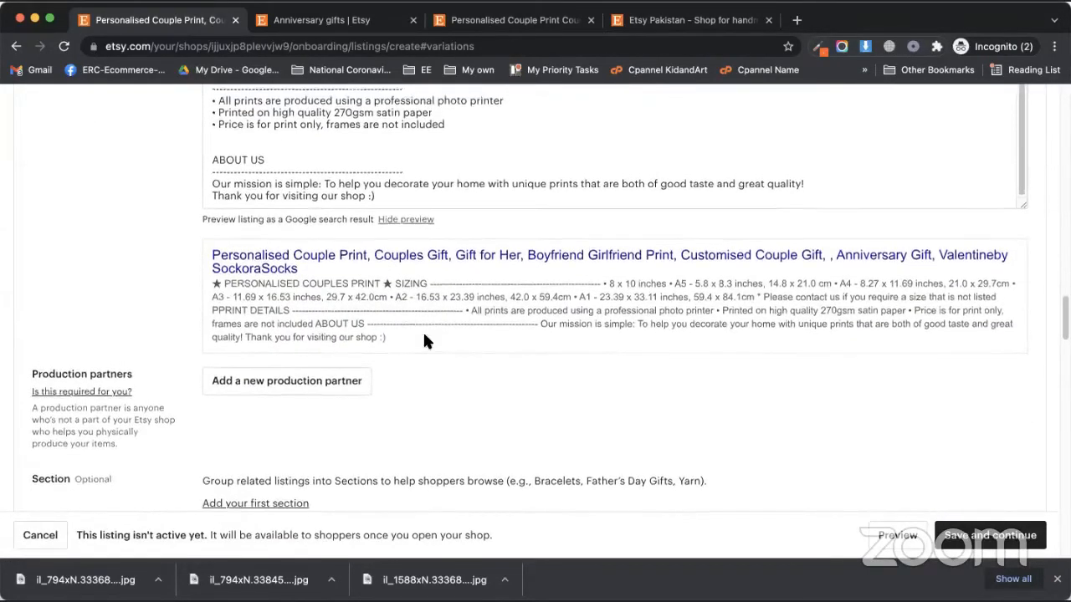
left_click(405, 428)
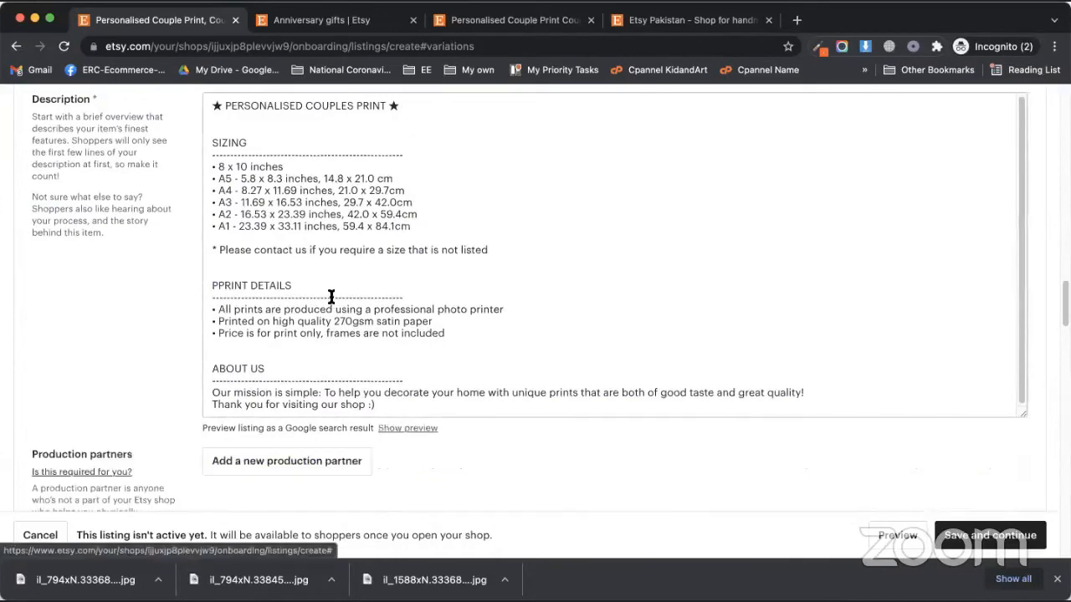
scroll(242, 326, "down", 3)
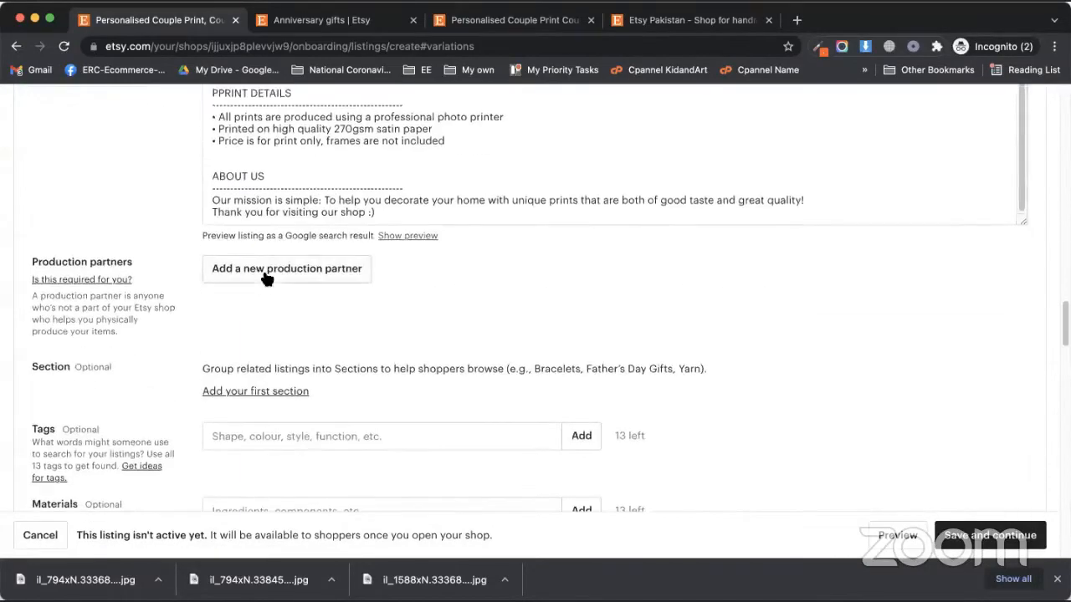
Open the 'Add a new production partner' form under Production partners
left_click(266, 279)
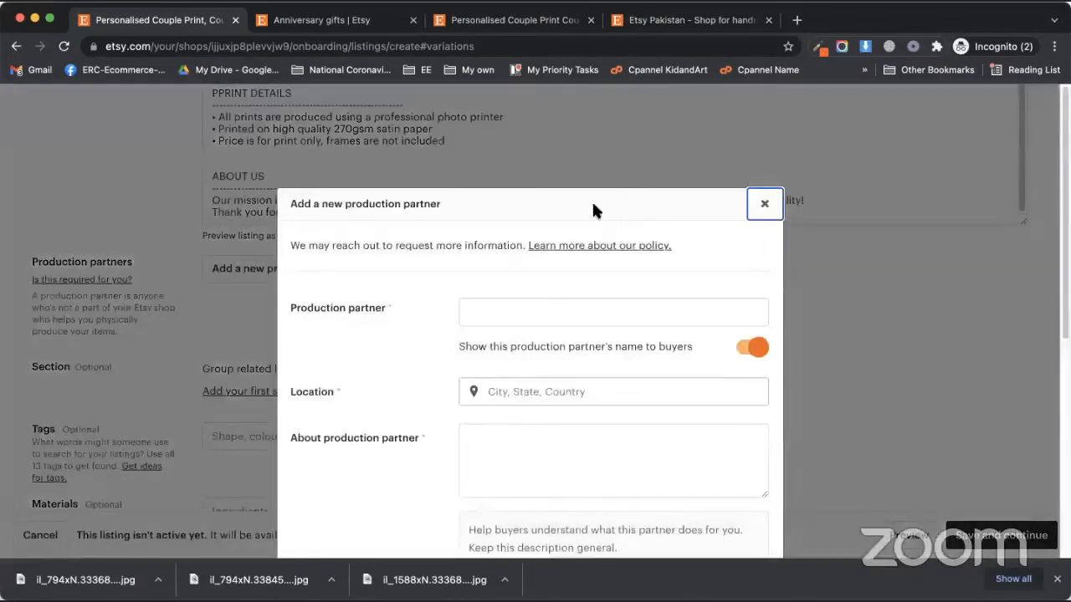
left_click_drag(593, 205, 442, 179)
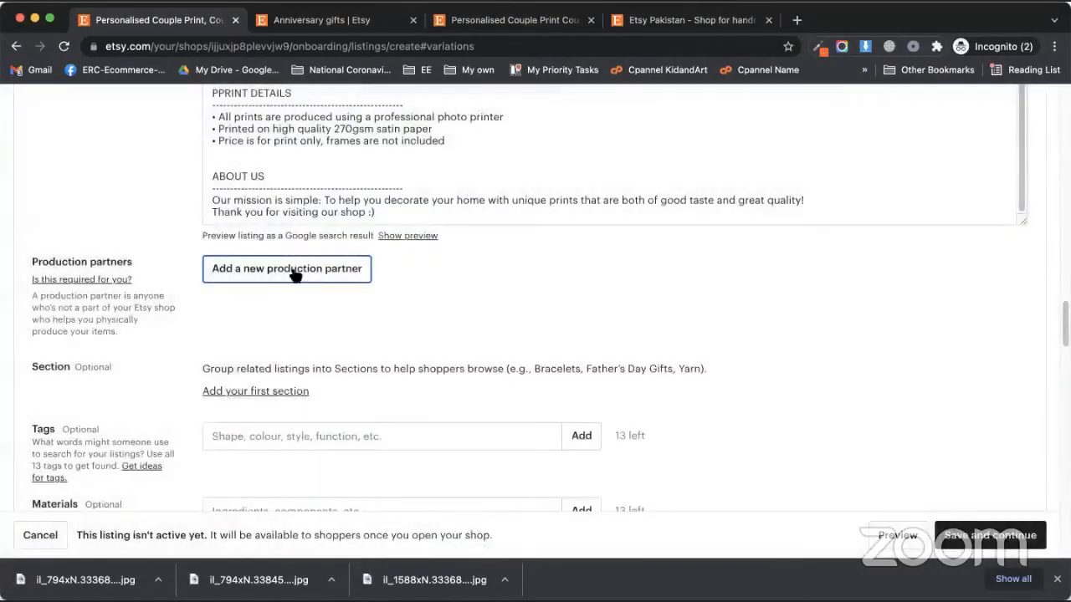
left_click(294, 275)
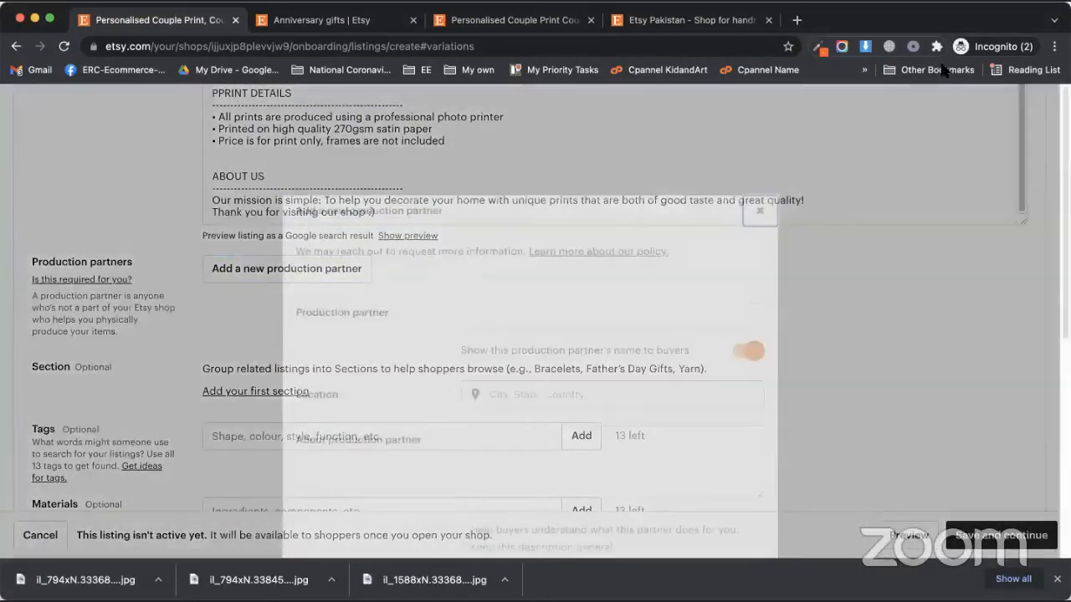
scroll(514, 378, "down", 4)
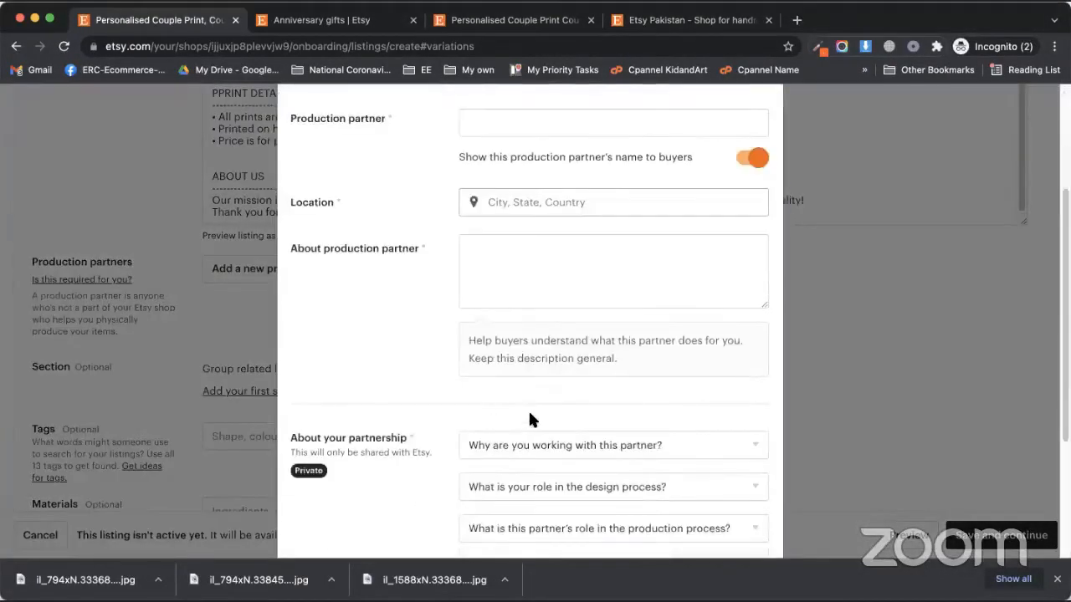
scroll(526, 429, "down", 4)
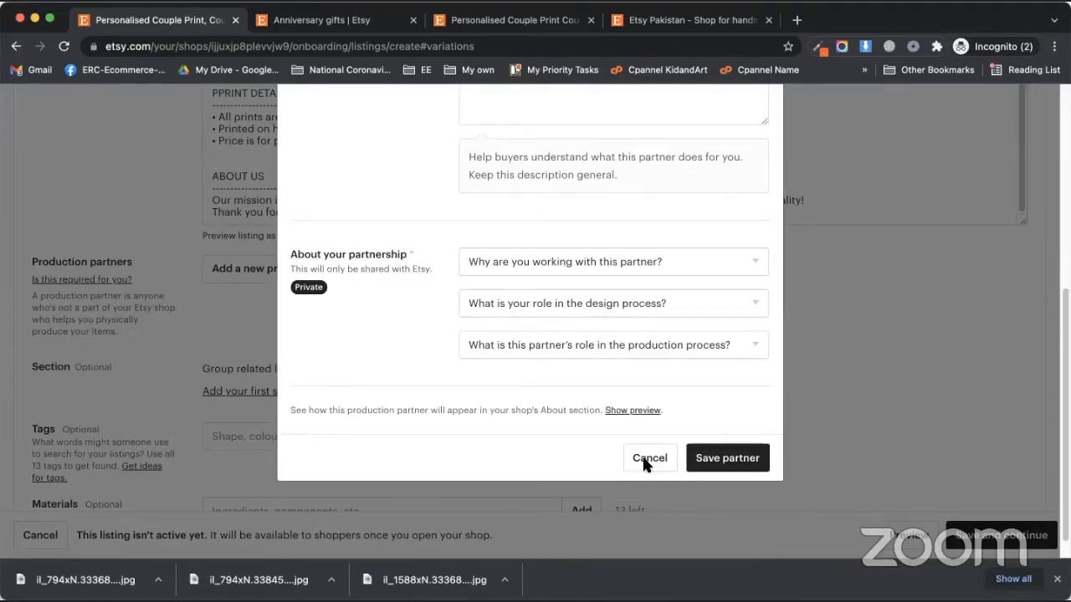
left_click(644, 462)
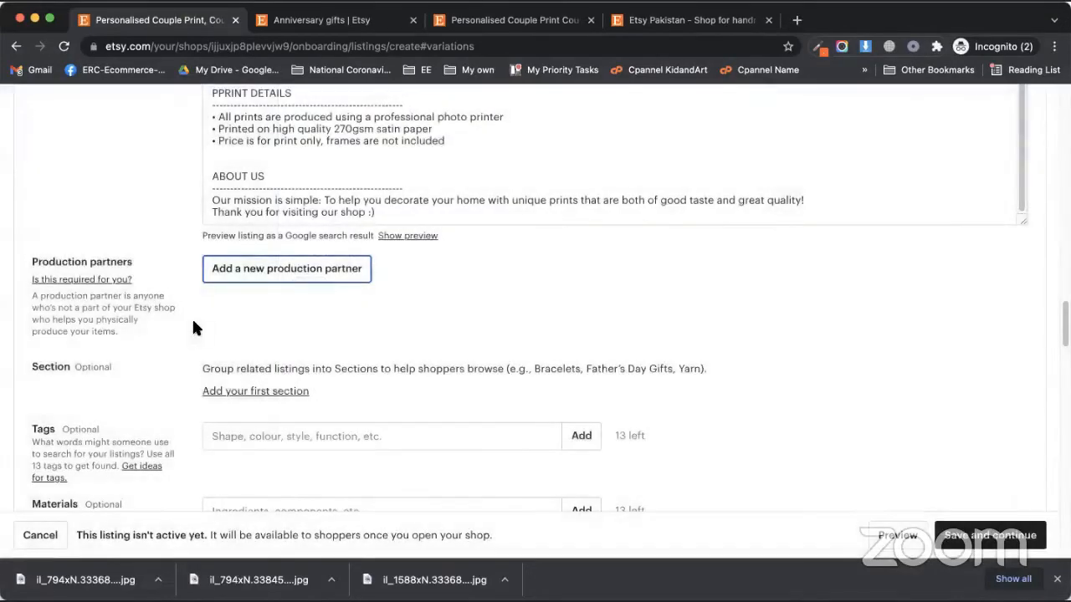
left_click(343, 273)
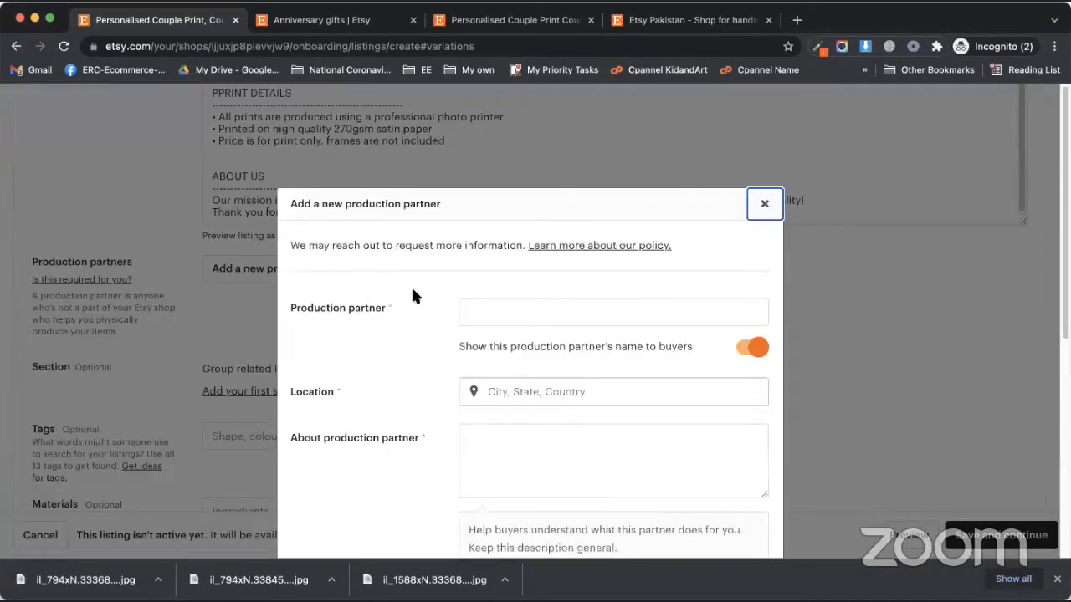
Name the production partner Printify, hidden from buyers
left_click(493, 315)
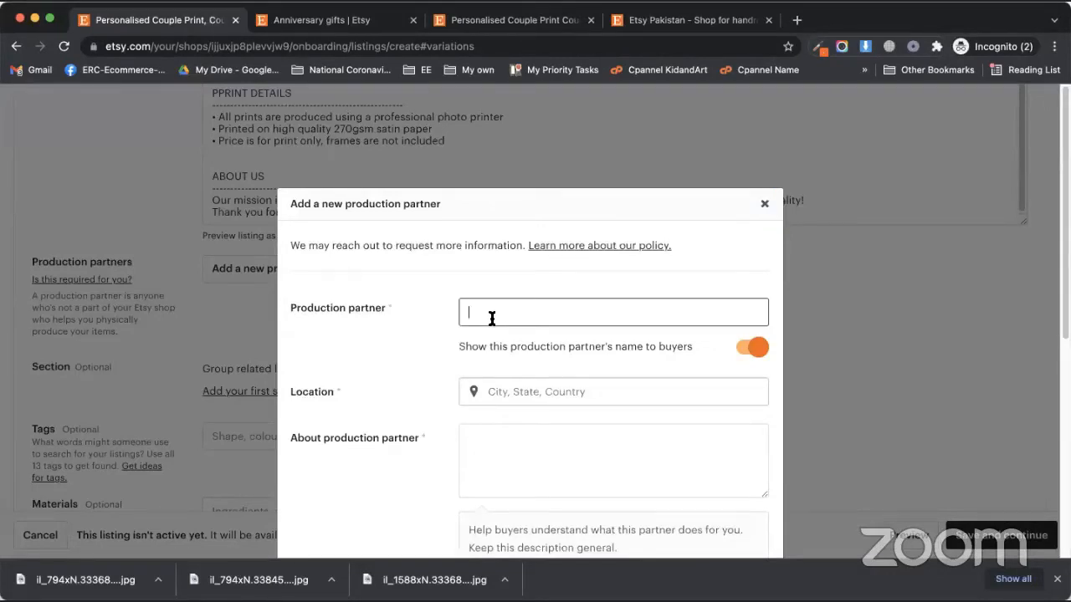
left_click(755, 348)
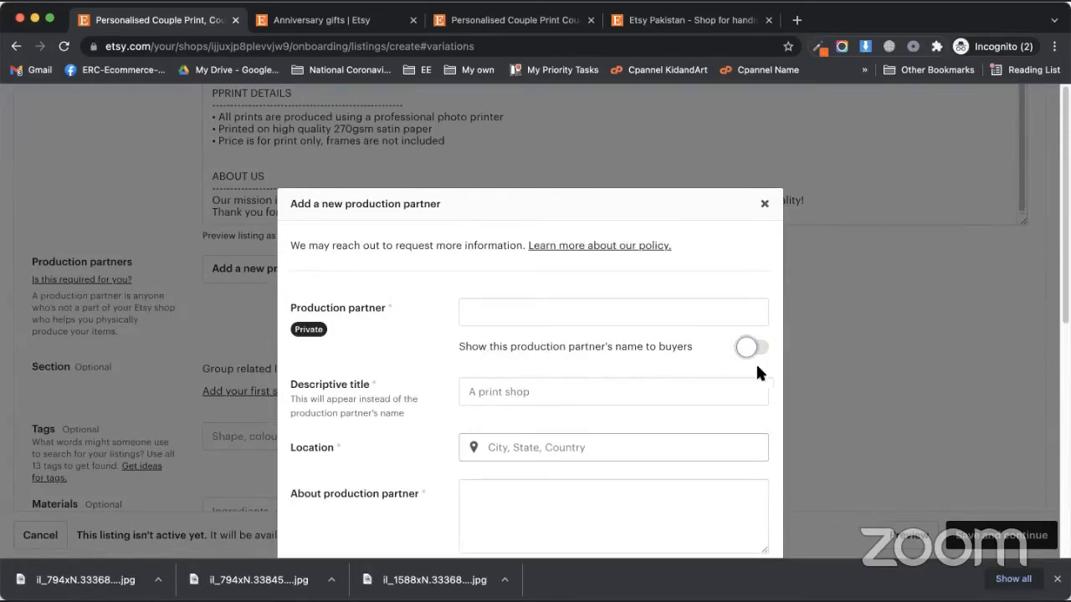
left_click(591, 308)
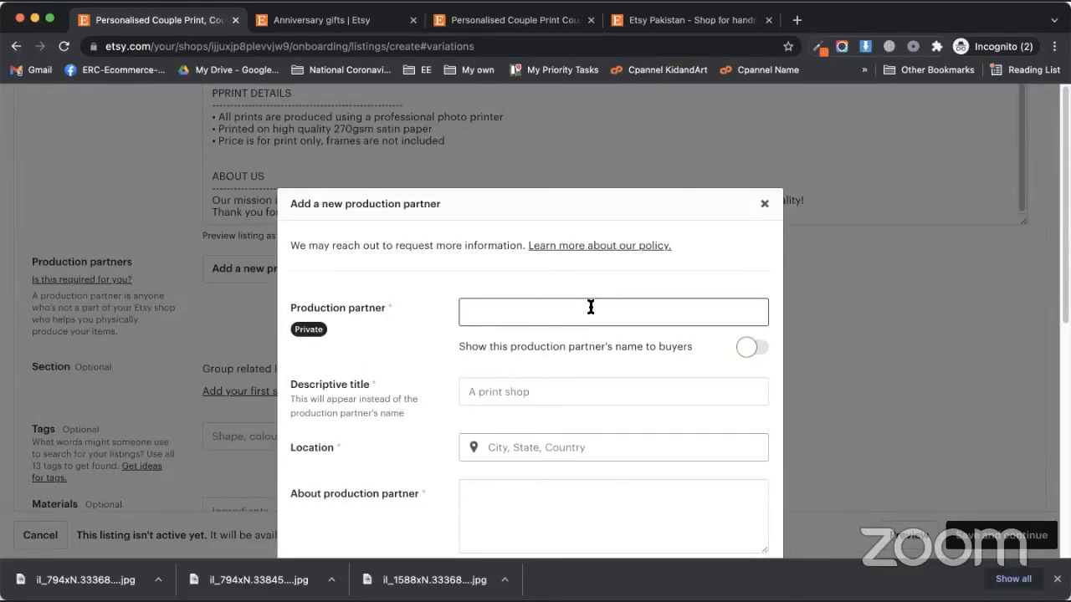
type("WC Fu")
key("BackSpace")
key("BackSpace")
type("Prin")
Enter title Sublimation Socks, location United States Of America and about text N/A
left_click(502, 389)
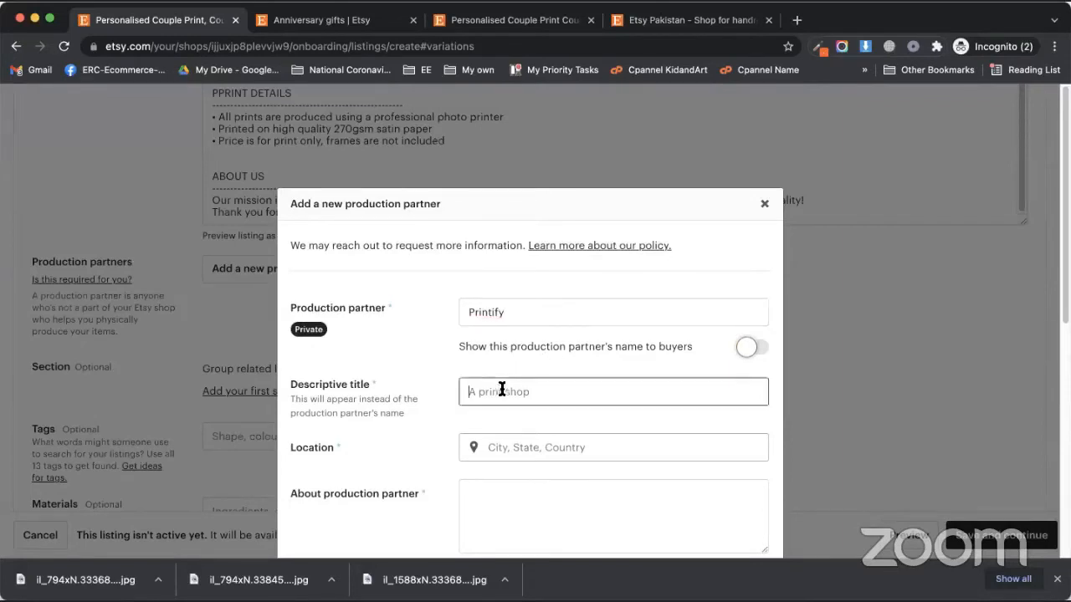
scroll(420, 379, "down", 3)
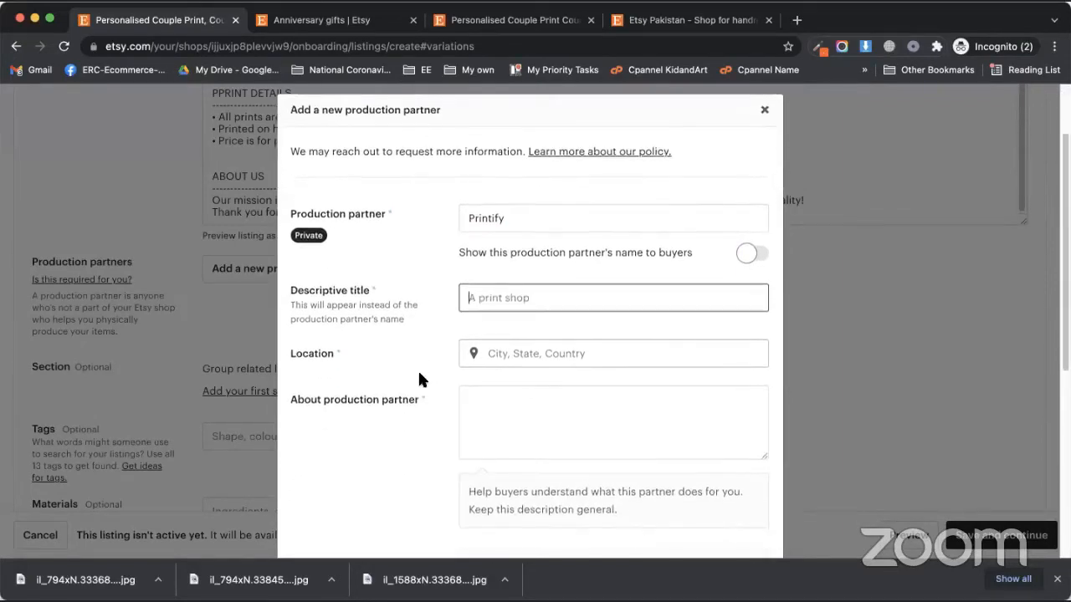
type("Sublimation Sock")
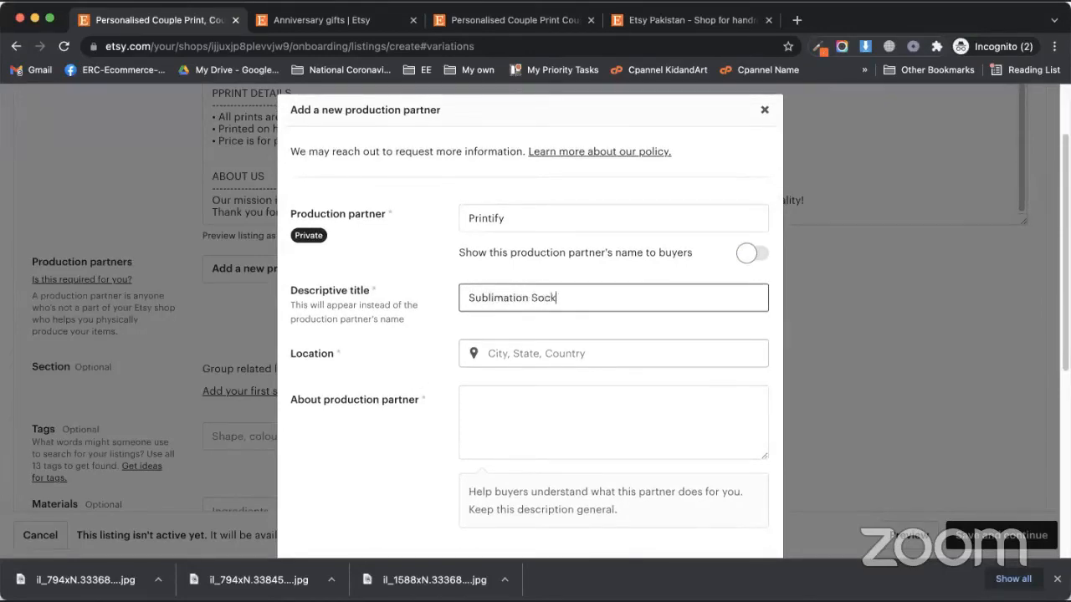
type("s")
key("Tab")
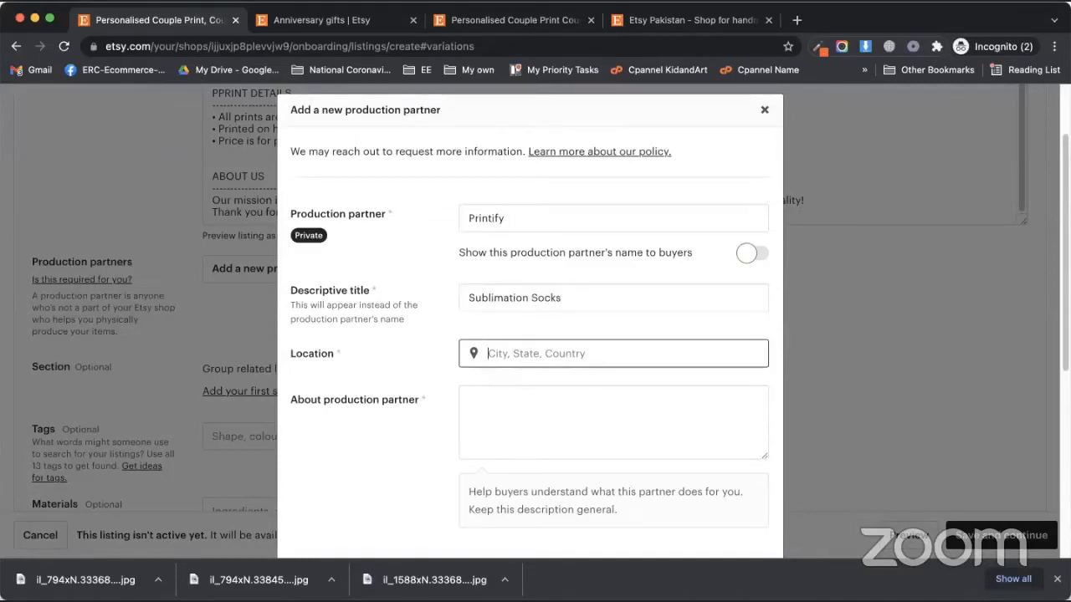
type("U")
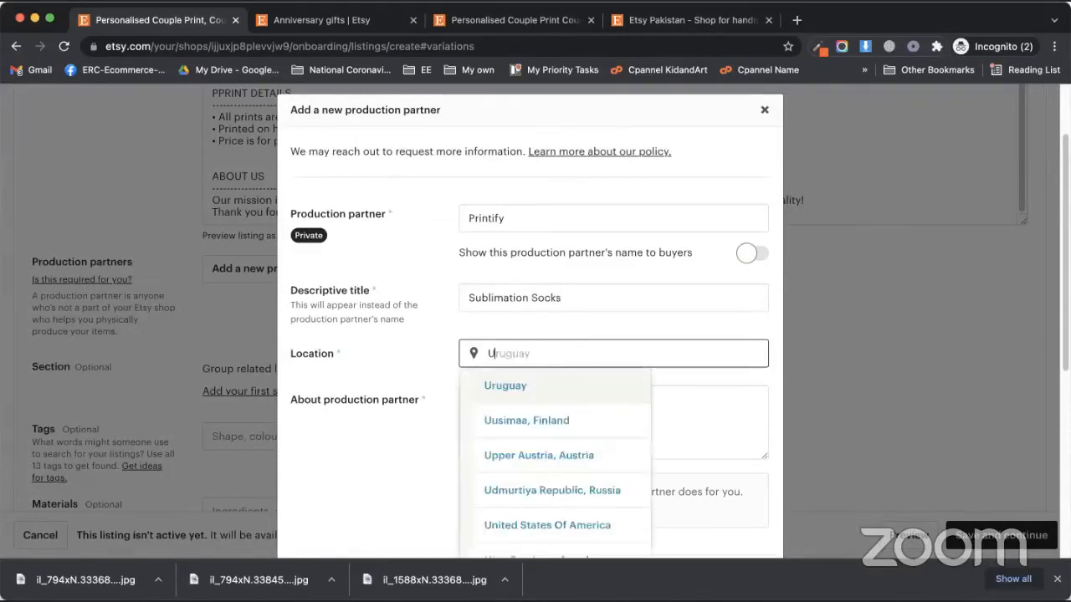
type("nited")
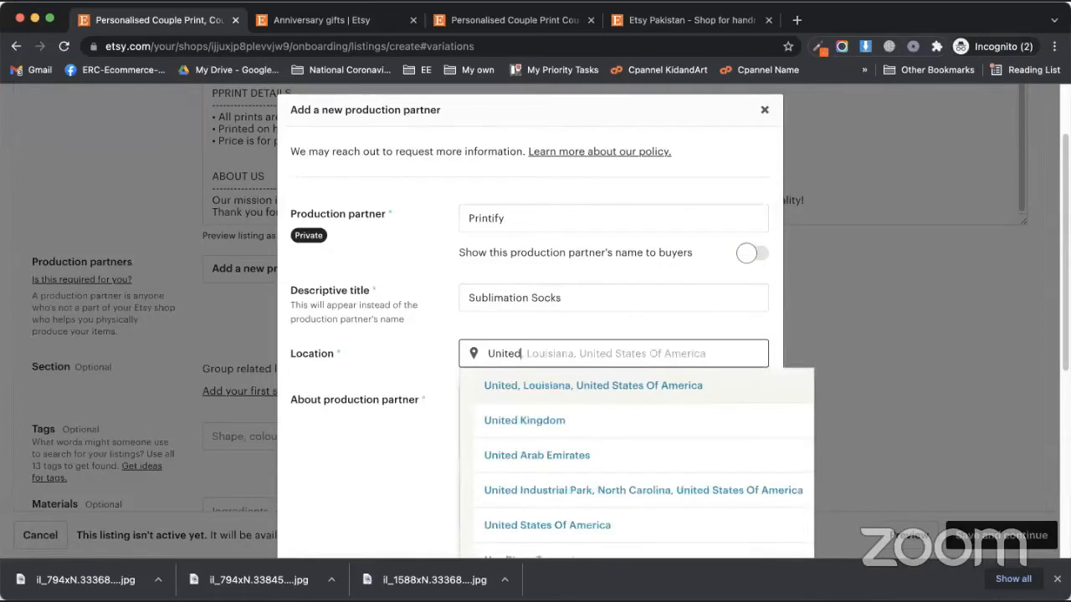
key("Down")
key("Down")
key("Up")
key("Up")
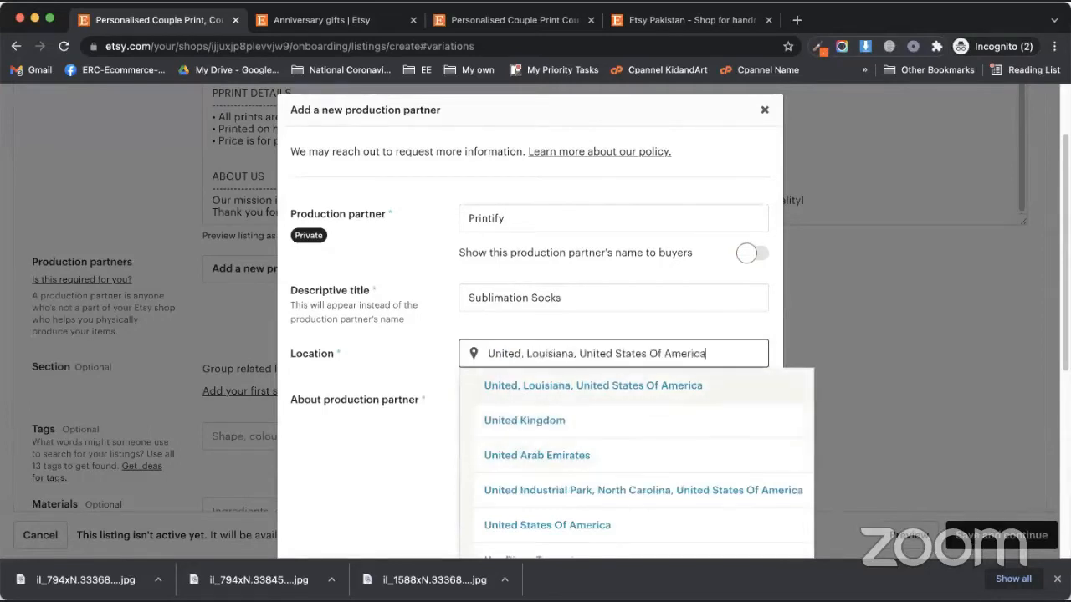
key("Down")
key("Down")
key("Down")
key("Down")
key("Down")
key("Up")
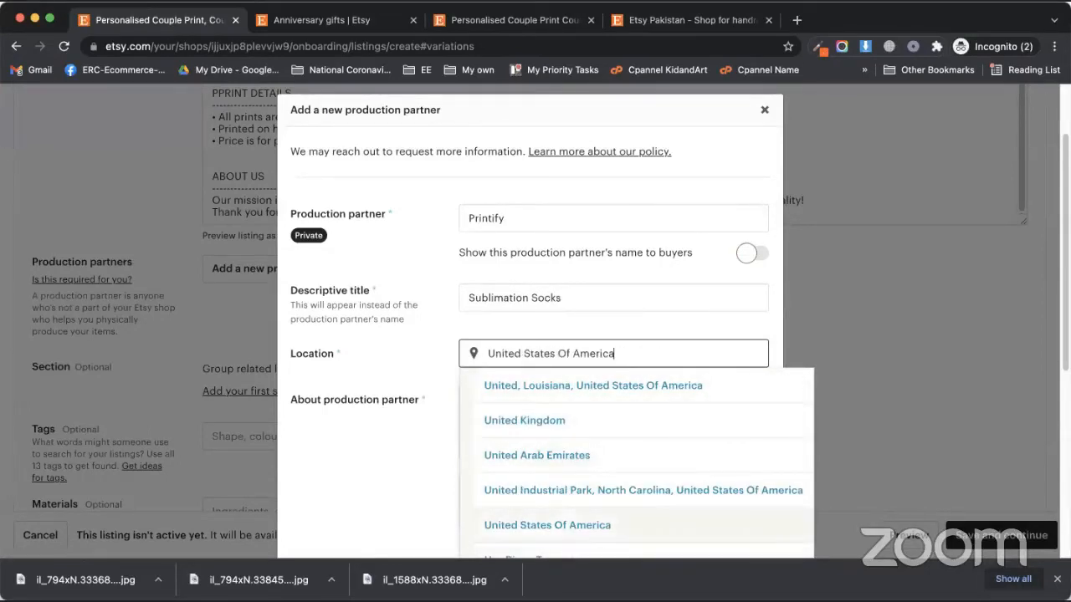
key("Return")
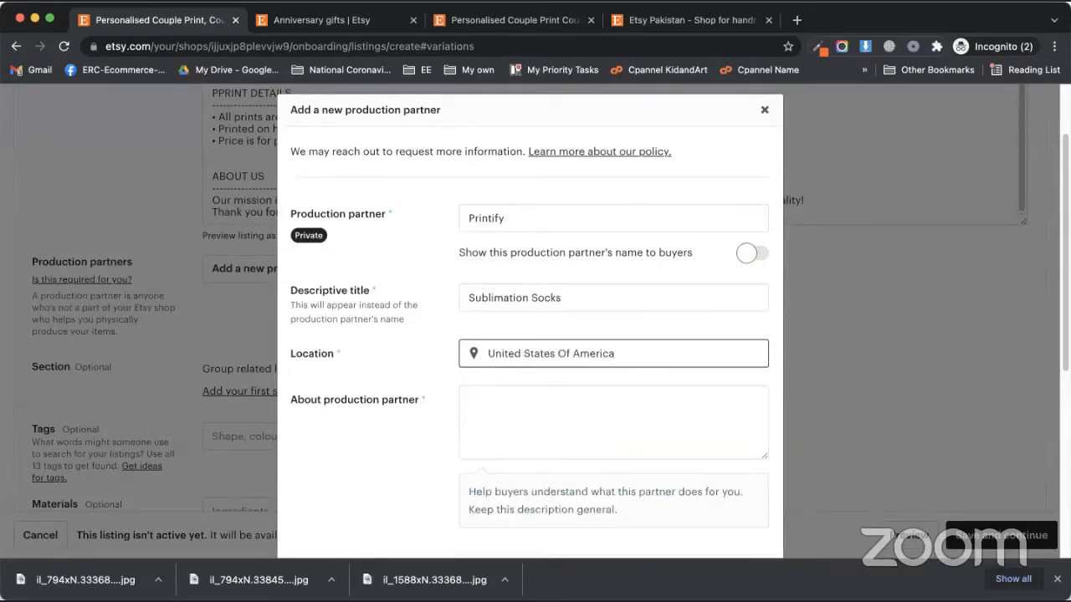
left_click(519, 407)
type("N/A")
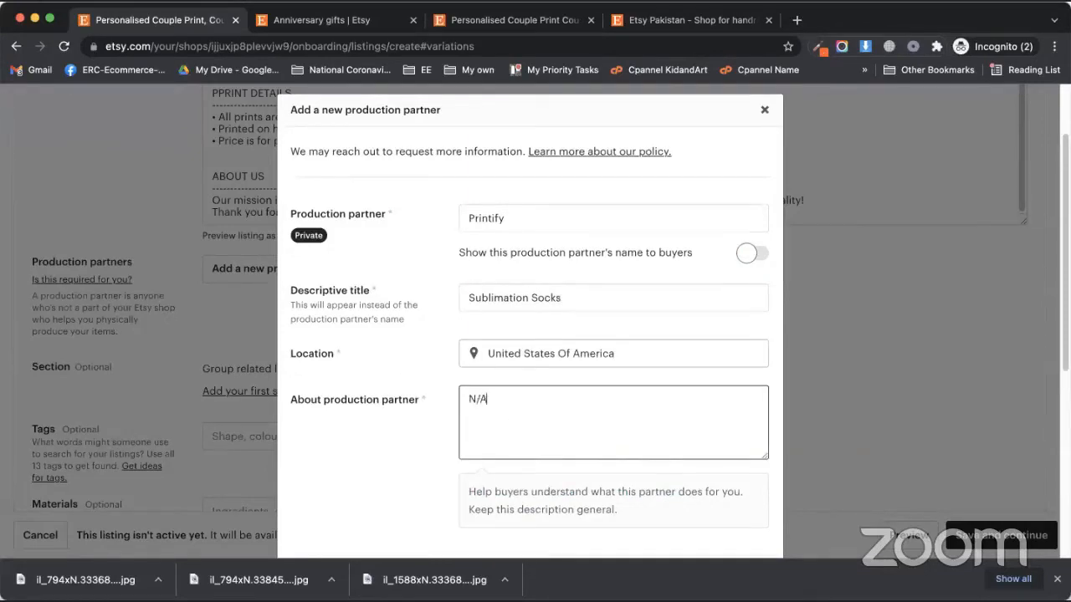
Answer that I lack the equipment myself and that I design everything
scroll(493, 419, "down", 2)
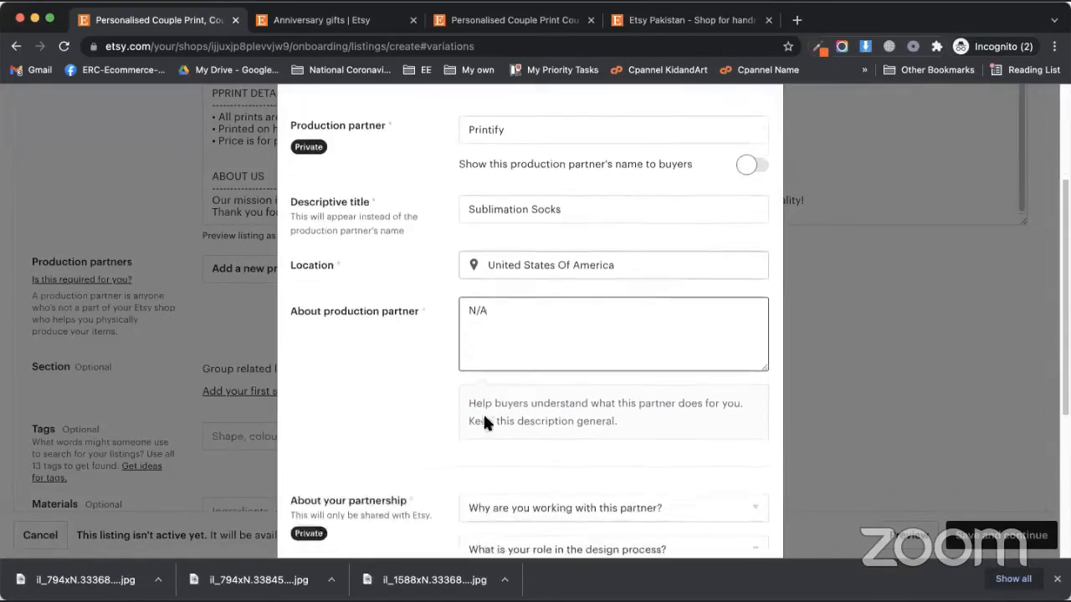
scroll(424, 427, "down", 2)
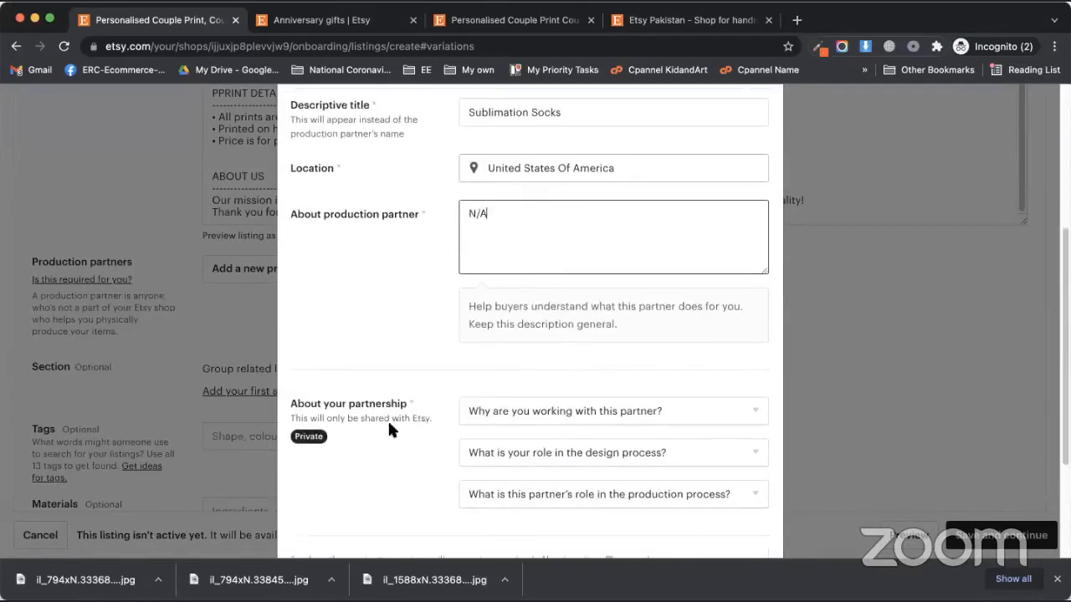
left_click(508, 409)
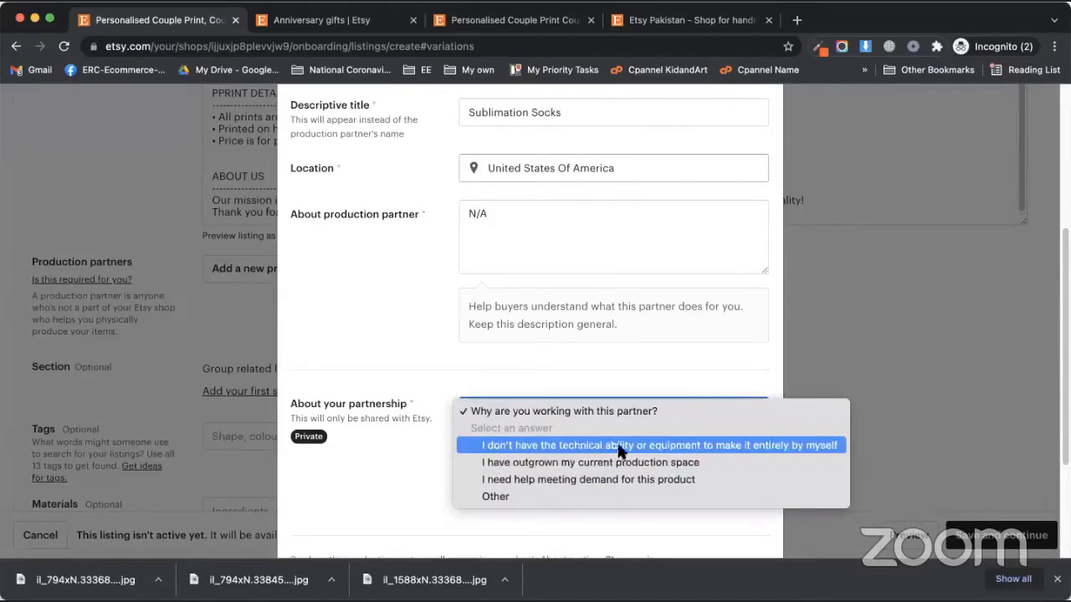
left_click(645, 447)
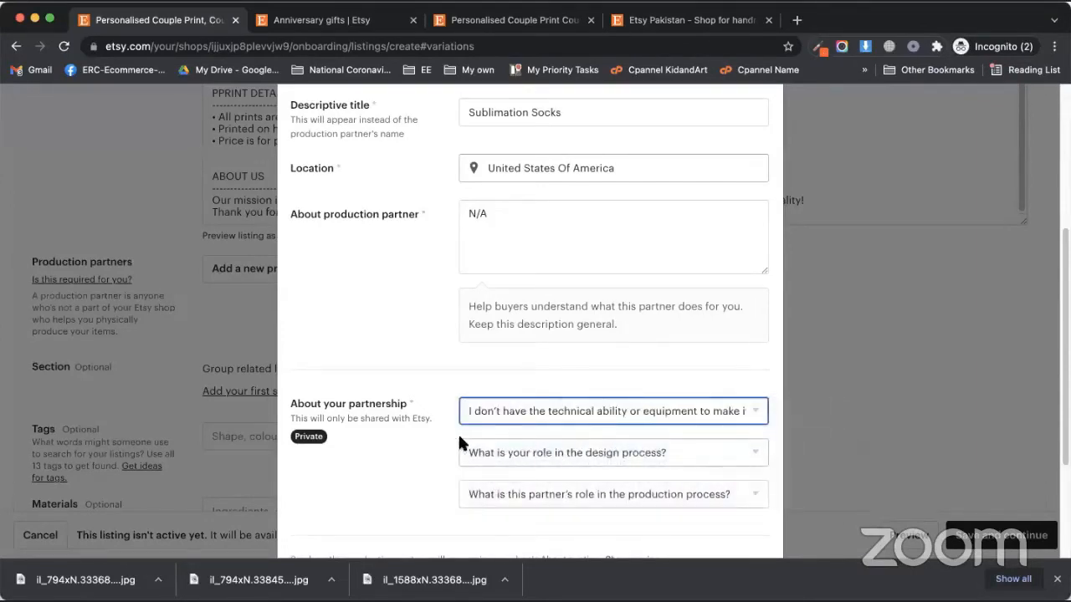
scroll(494, 431, "down", 1)
scroll(418, 401, "down", 3)
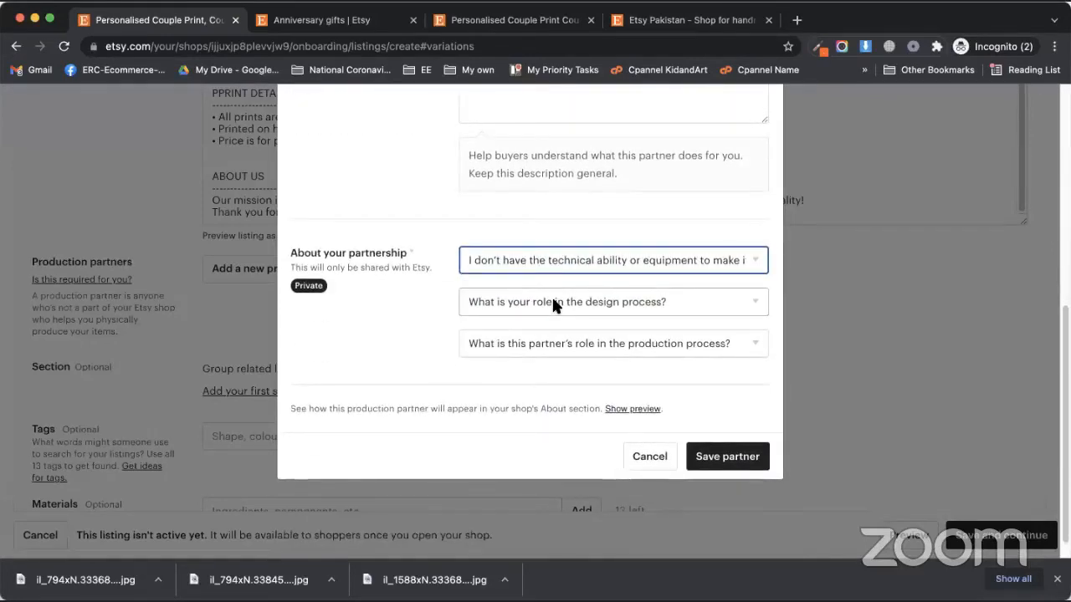
left_click(553, 304)
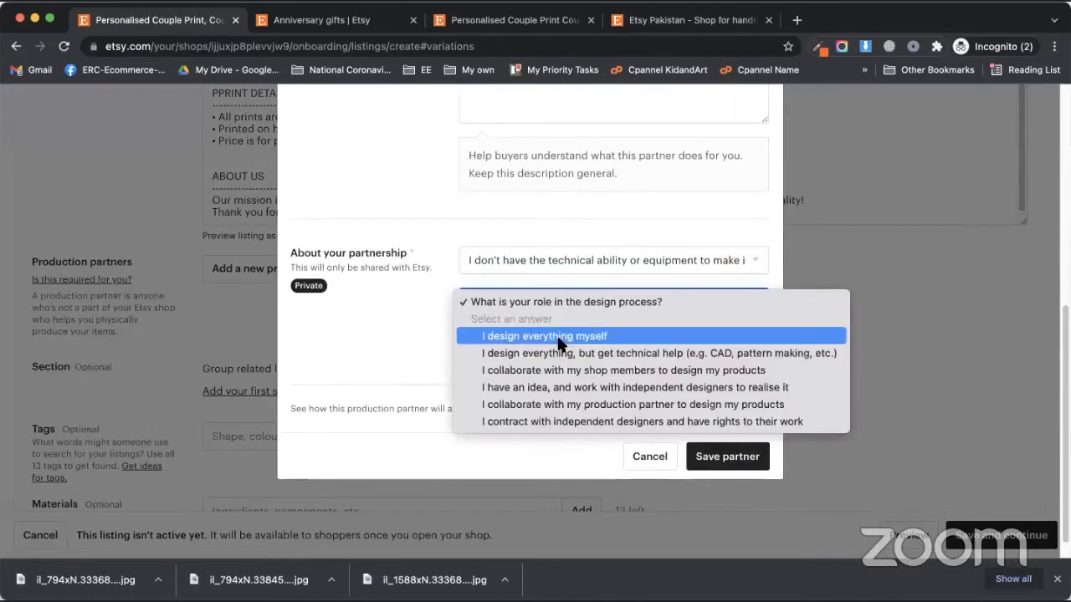
left_click(558, 340)
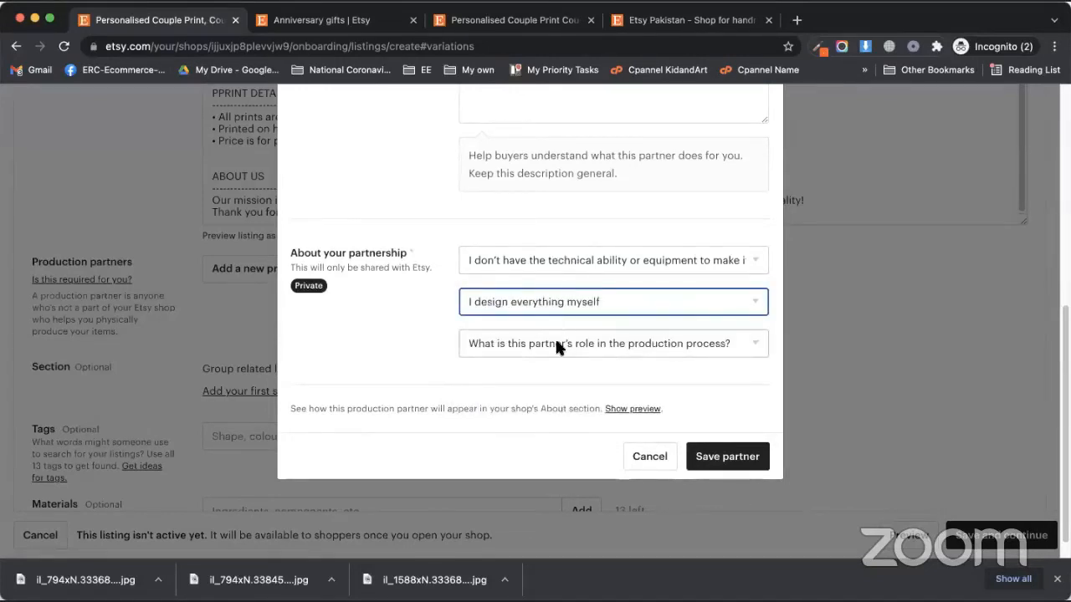
Answer that they make a component of my product, then save the Printify partner
left_click(539, 339)
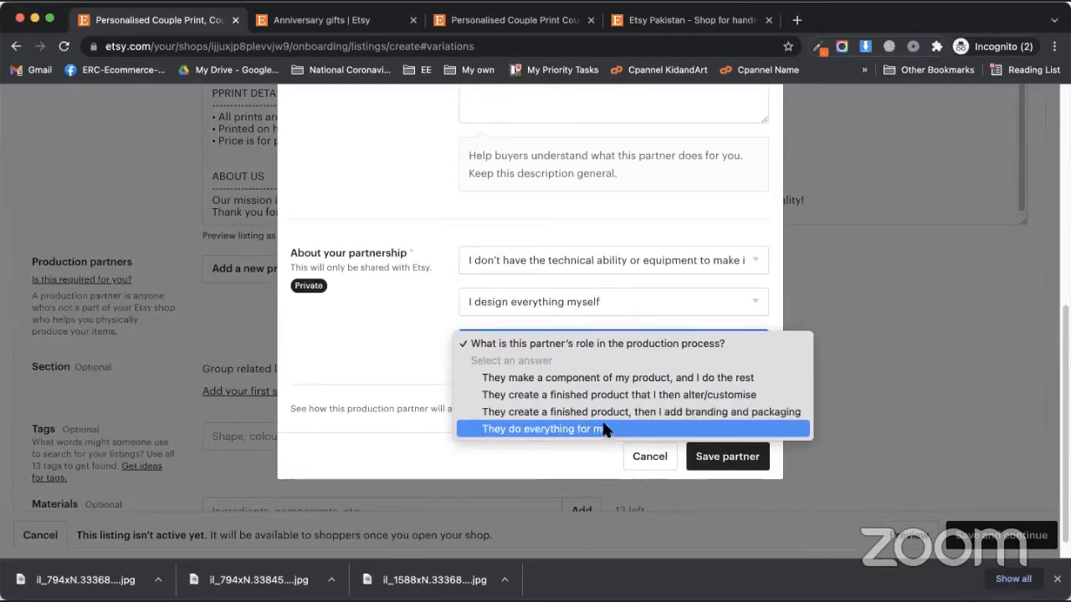
left_click(616, 378)
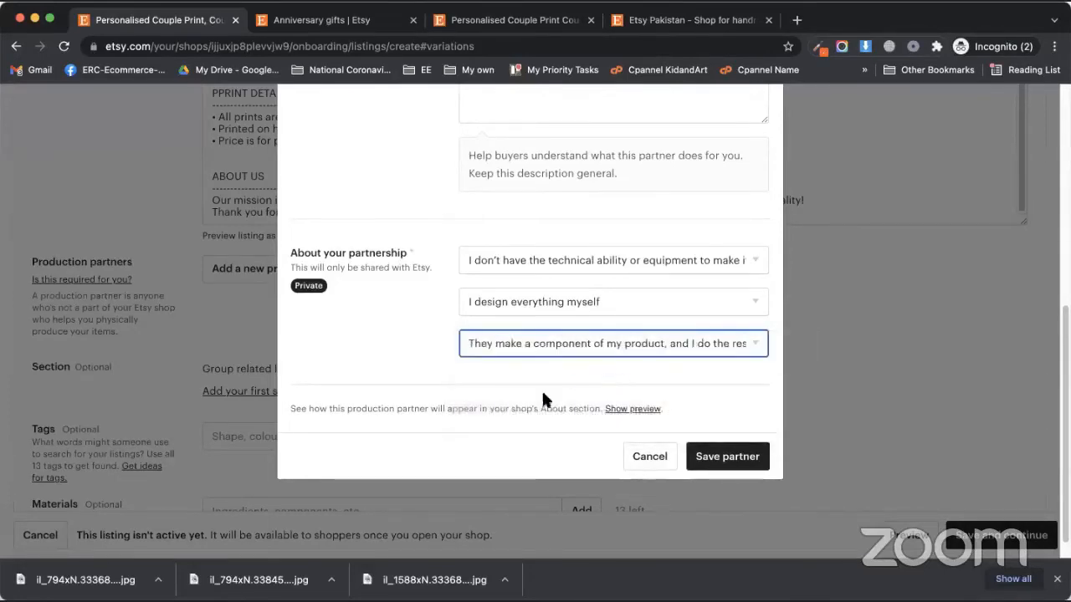
scroll(510, 409, "up", 1)
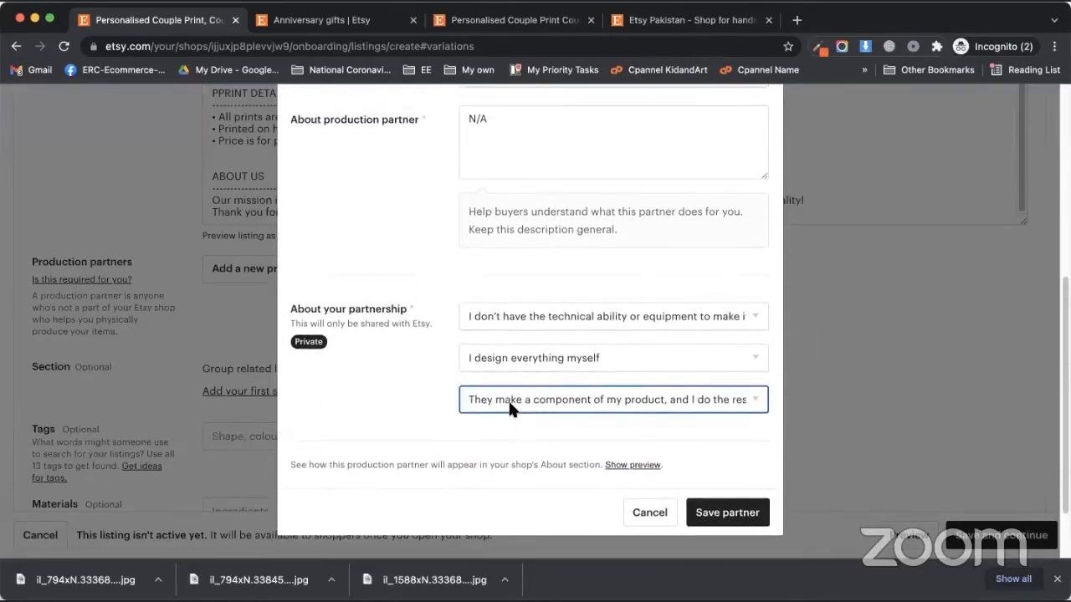
scroll(508, 407, "up", 3)
scroll(489, 405, "up", 3)
scroll(476, 402, "down", 2)
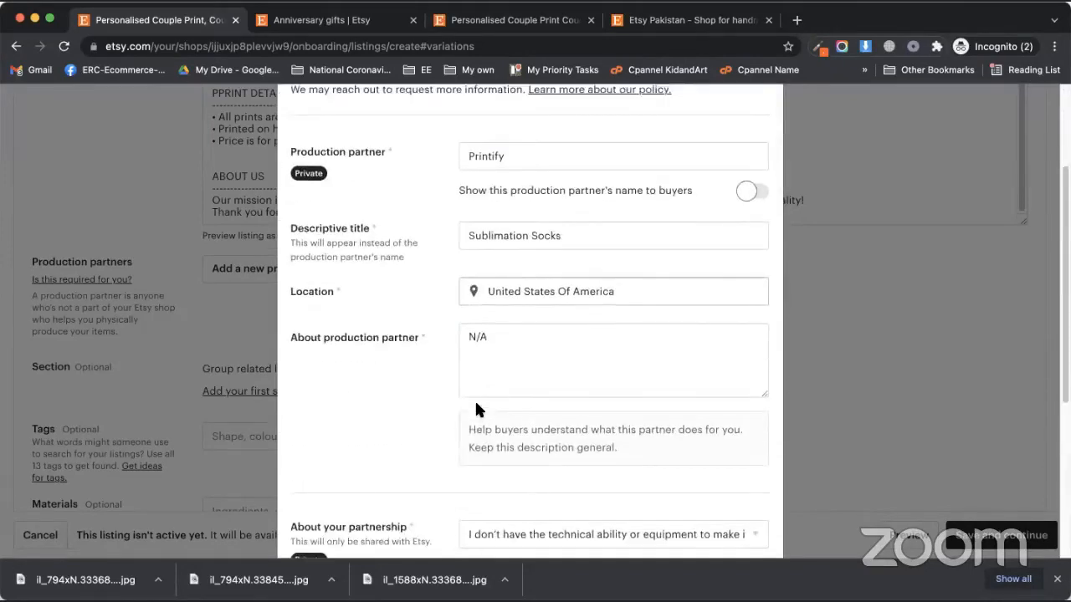
scroll(477, 402, "down", 1)
scroll(467, 406, "down", 2)
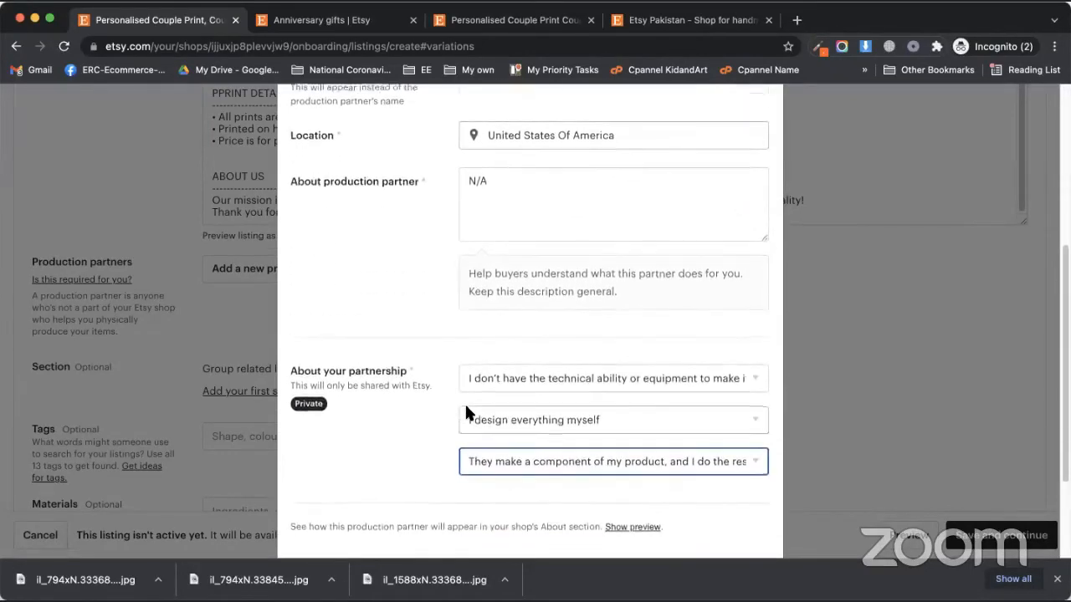
scroll(601, 439, "down", 1)
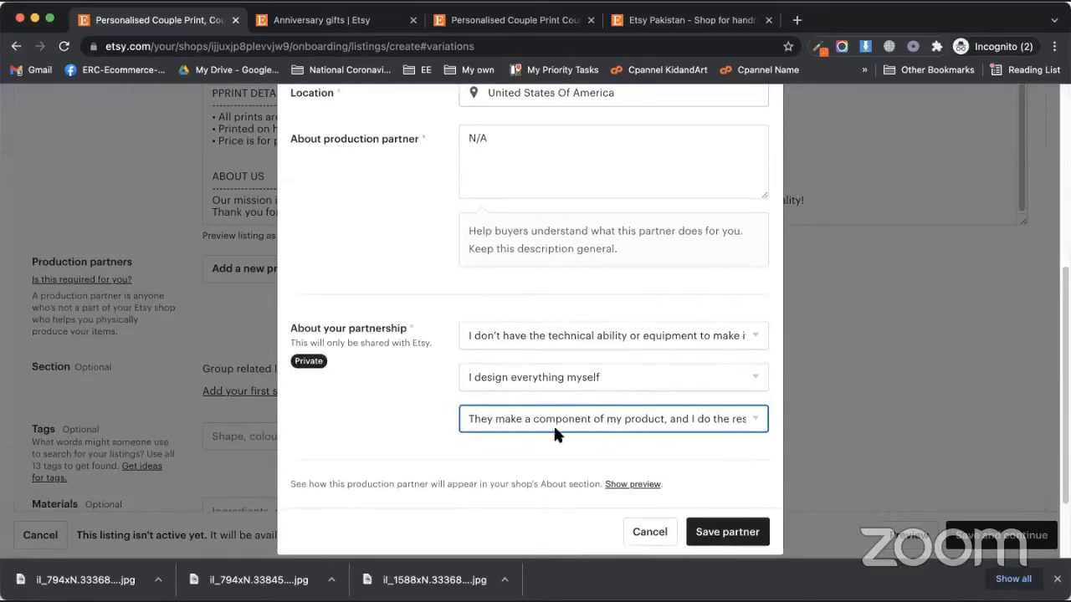
left_click(699, 532)
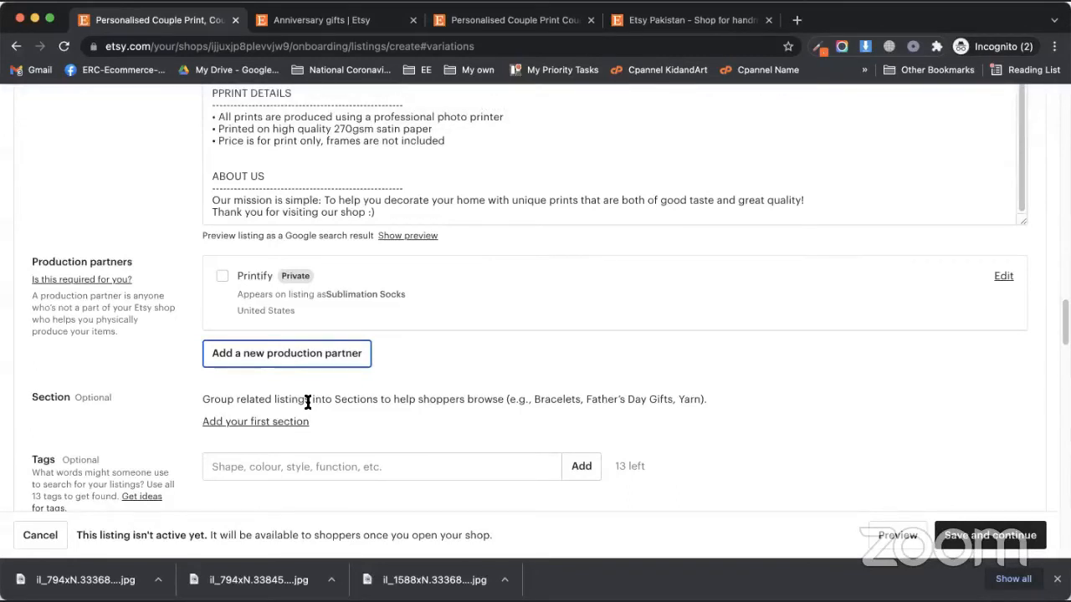
Tick Printify (Sublimation Socks) as the listing's production partner
left_click(223, 278)
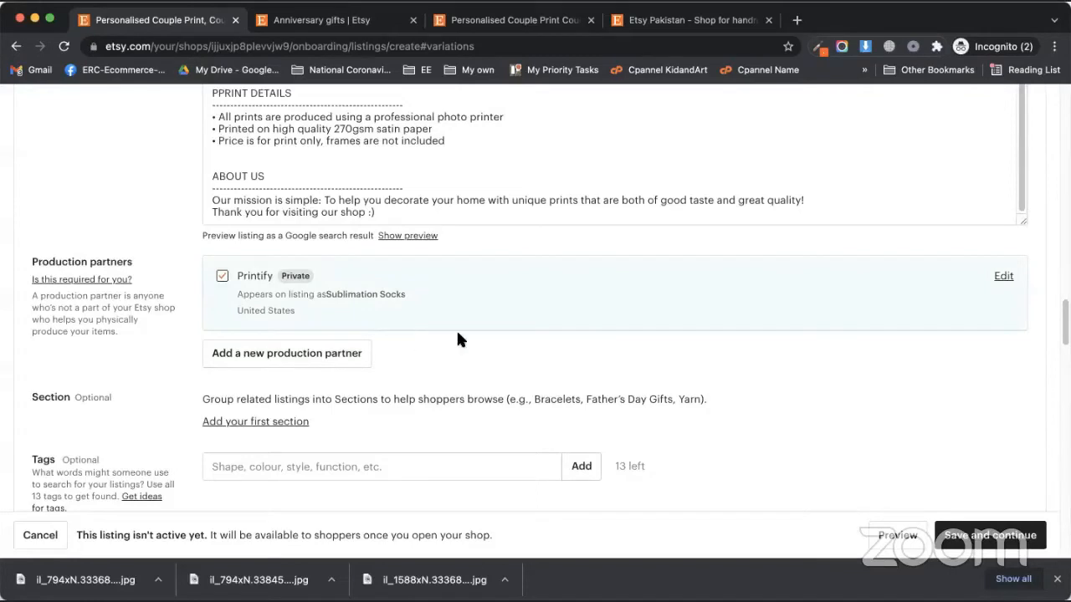
scroll(464, 368, "down", 2)
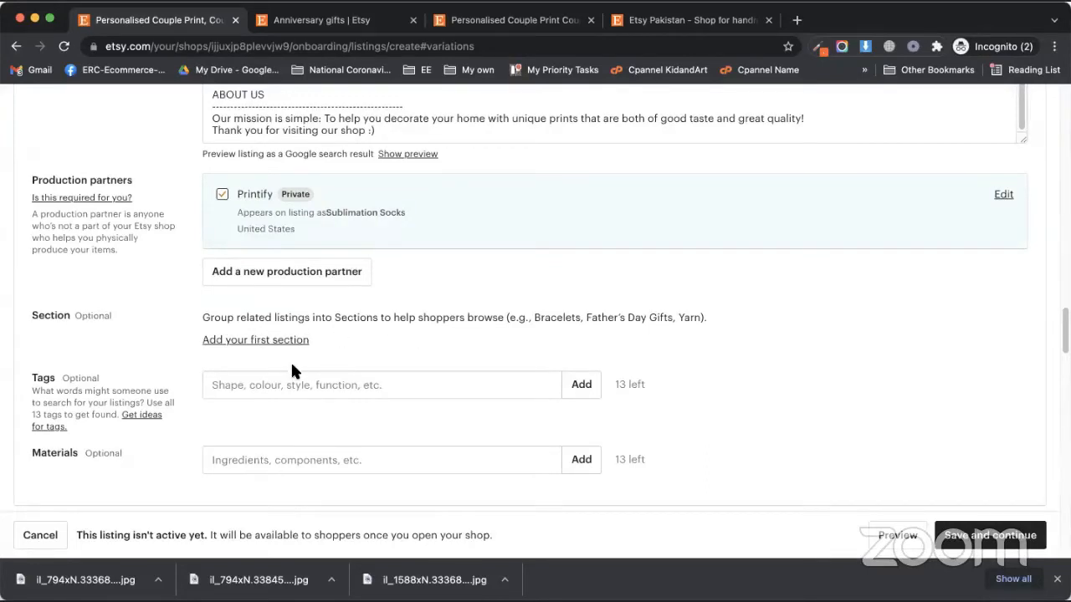
scroll(250, 368, "down", 2)
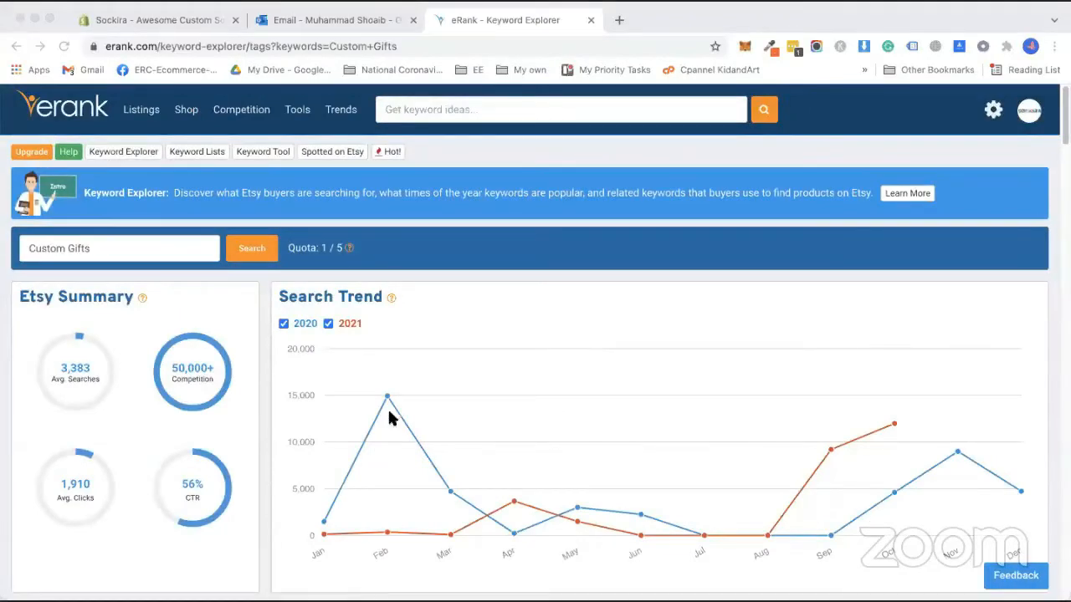
Copy the related keyword 'custom photo gifts' from eRank's Custom Gifts list
left_click(368, 366)
scroll(361, 360, "down", 10)
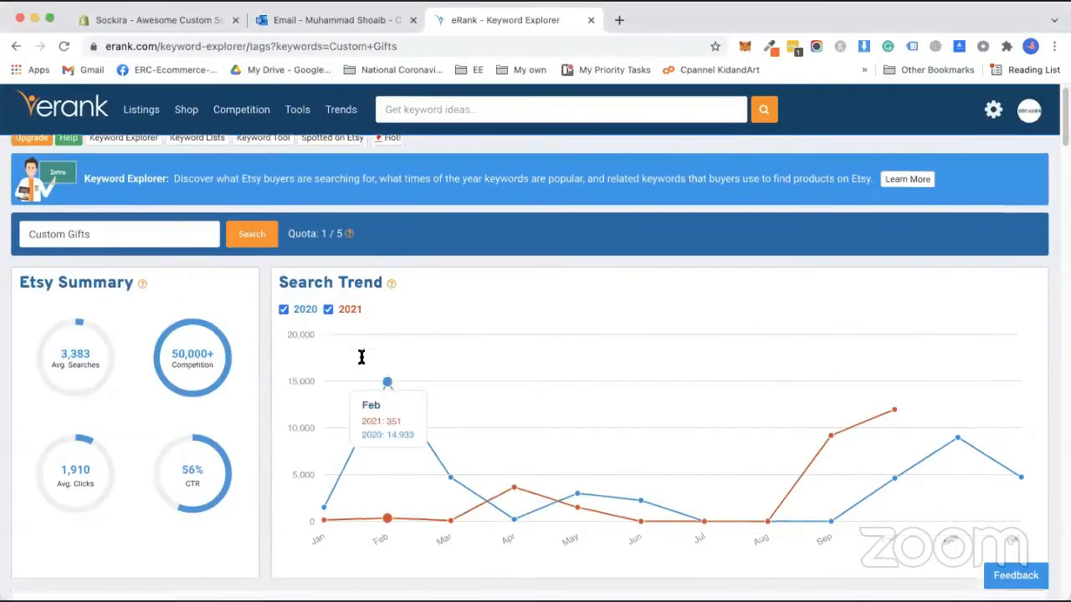
scroll(159, 368, "down", 1)
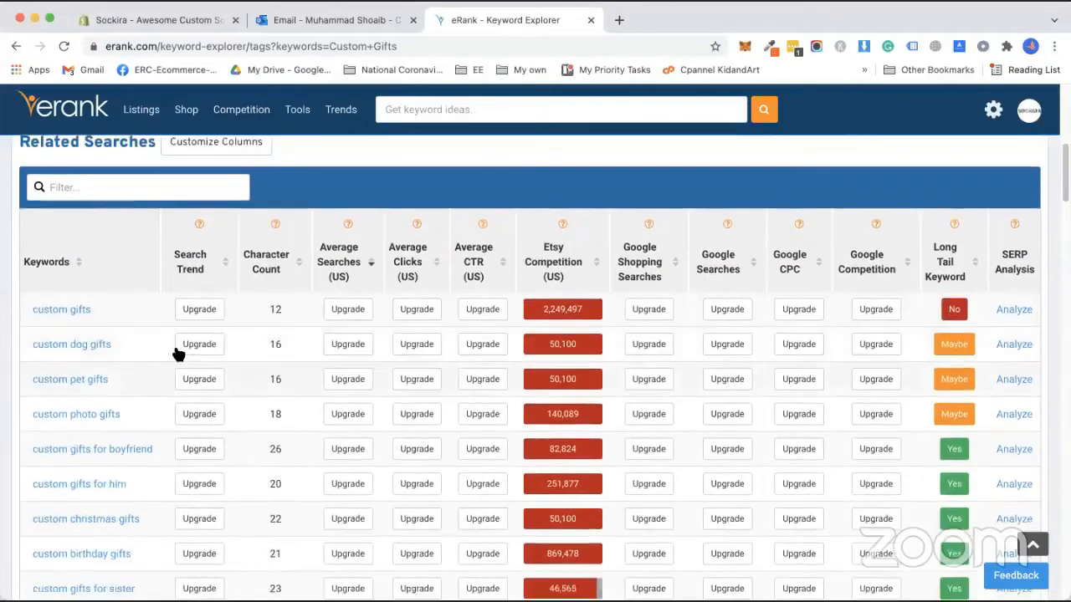
scroll(101, 376, "down", 1)
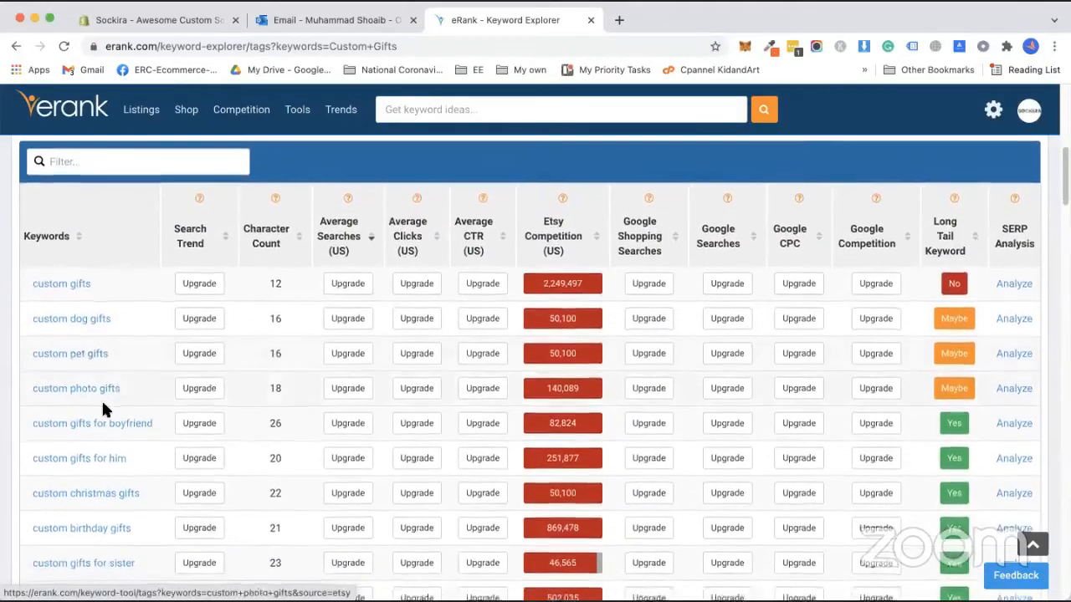
scroll(102, 398, "down", 1)
scroll(105, 393, "down", 1)
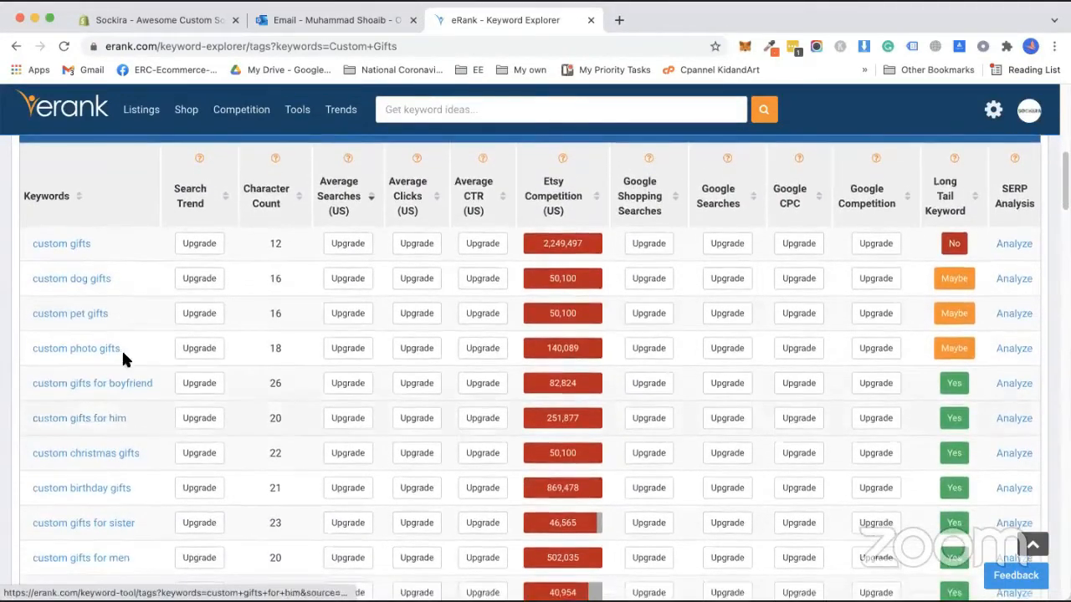
left_click_drag(122, 350, 28, 351)
key("super+c")
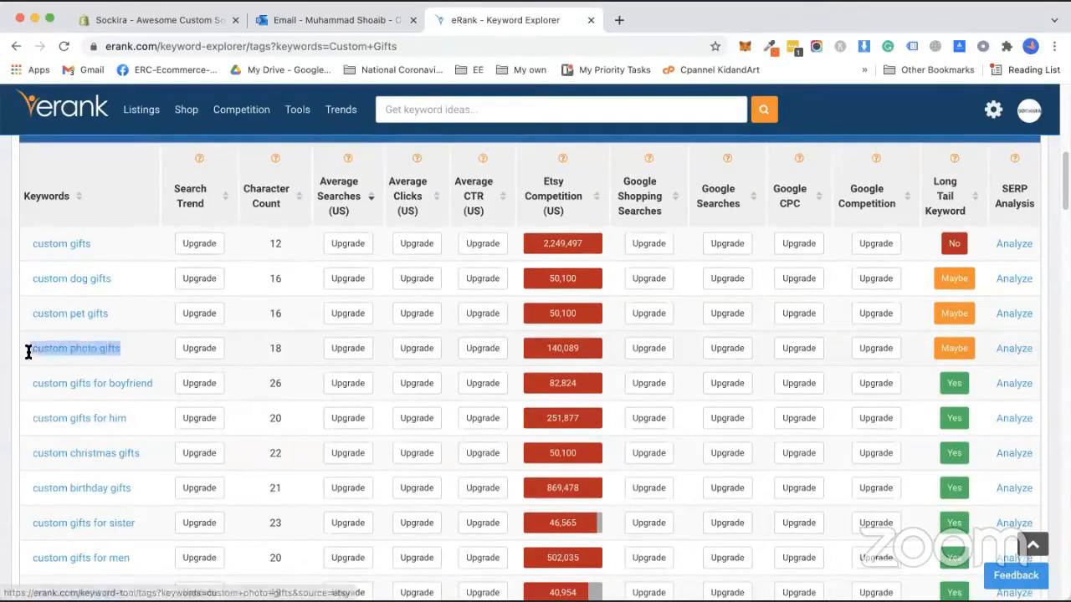
key("super+Tab")
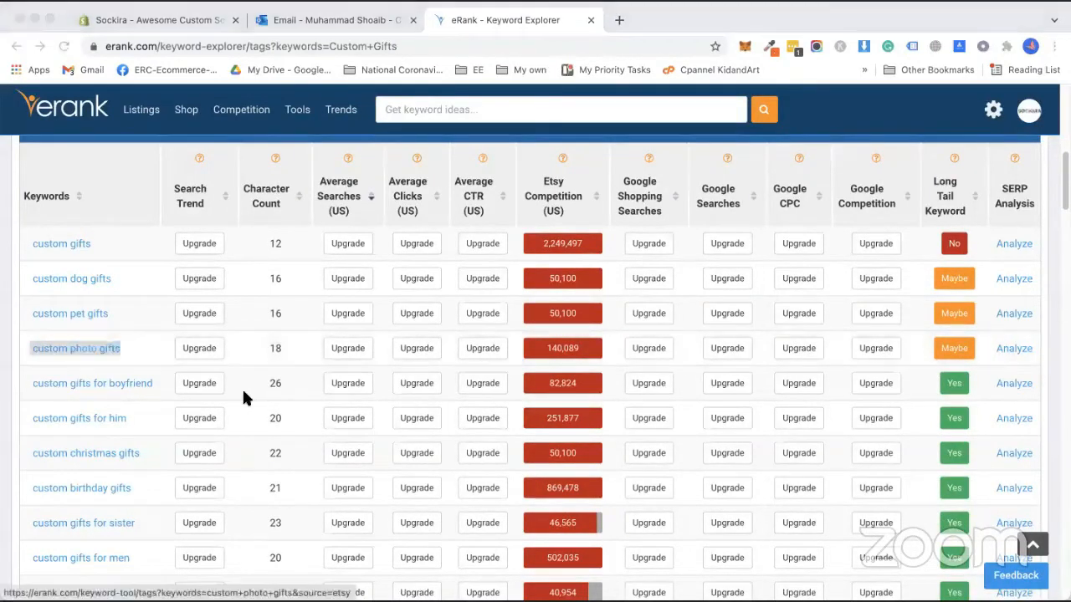
key("super+Tab")
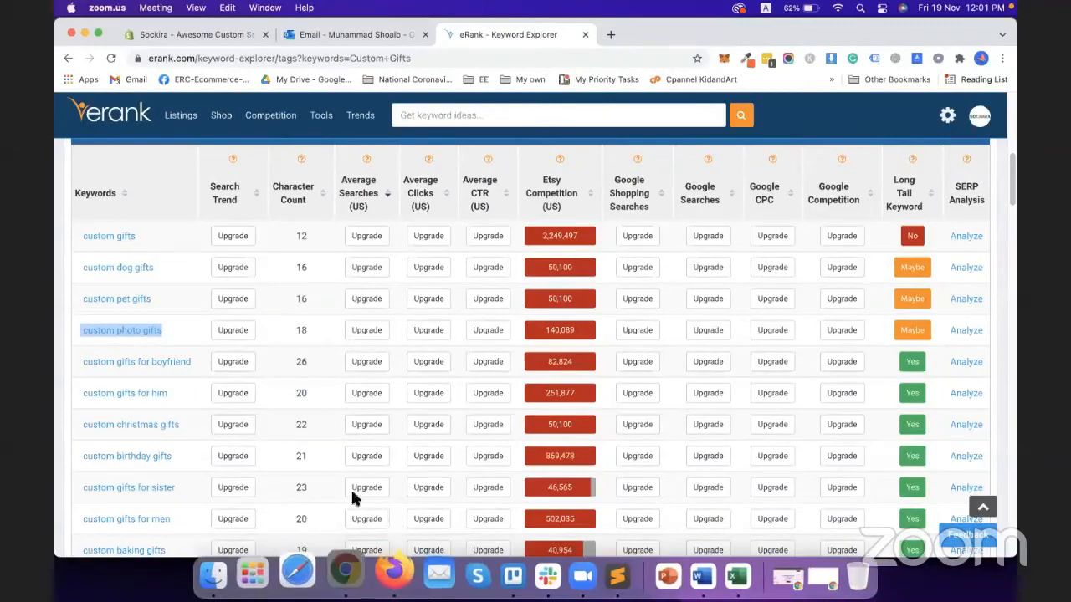
Paste 'custom photo gifts' into the Etsy listing's Tags entry
right_click(345, 576)
left_click(377, 393)
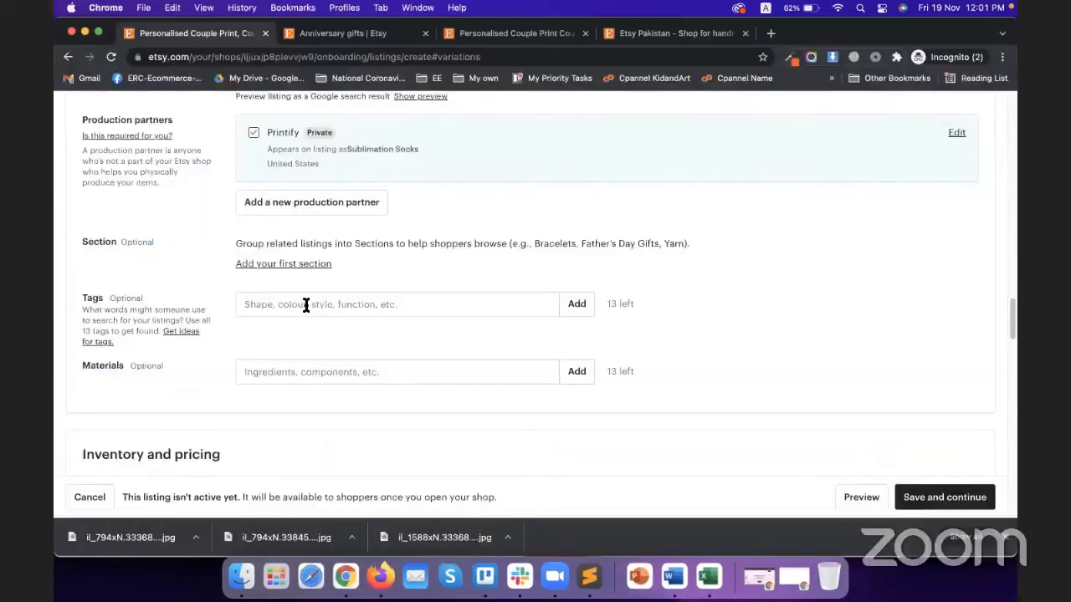
left_click(306, 304)
key("super+v")
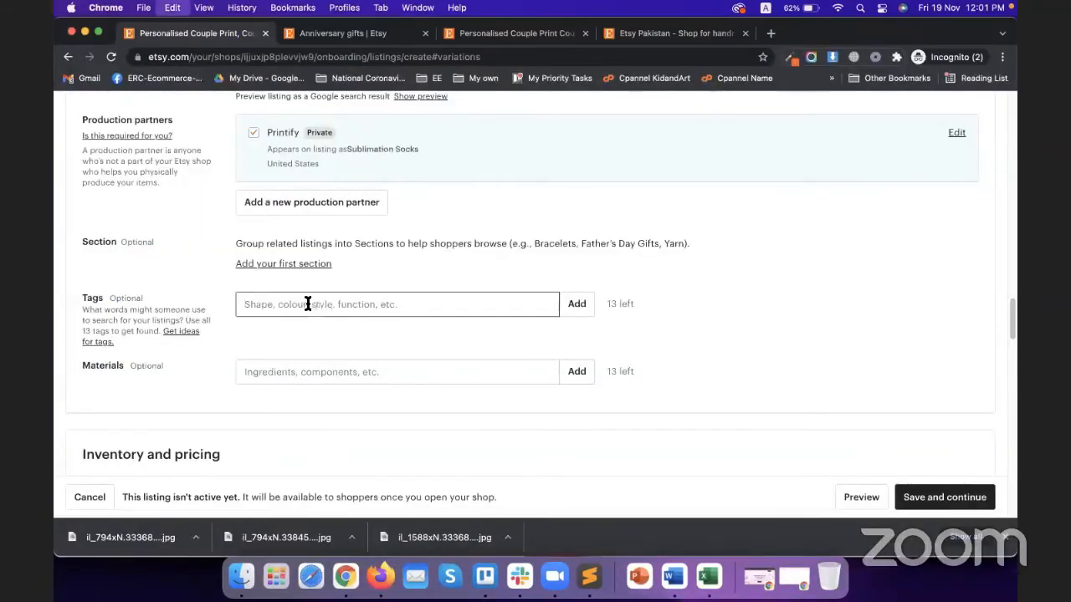
Add 'custom photo gifts' as the first listing tag
left_click(577, 306)
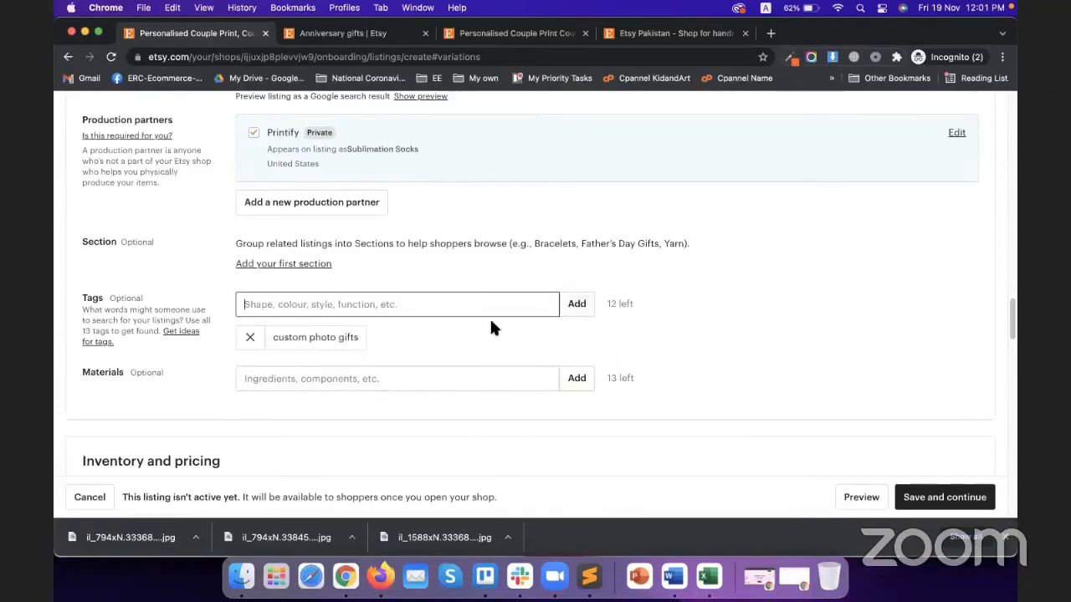
left_click(427, 338)
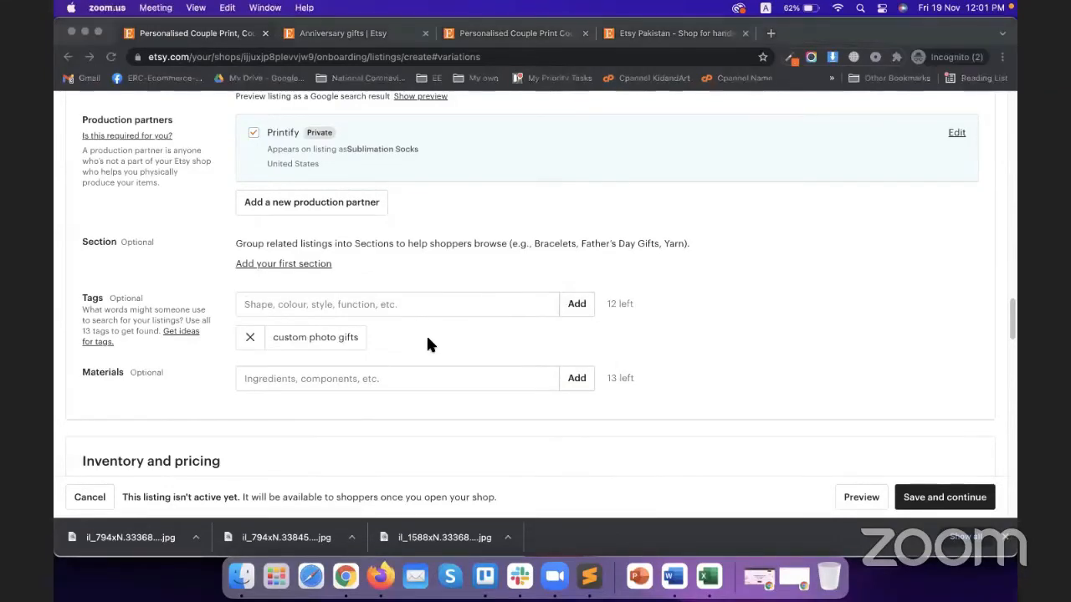
right_click(346, 574)
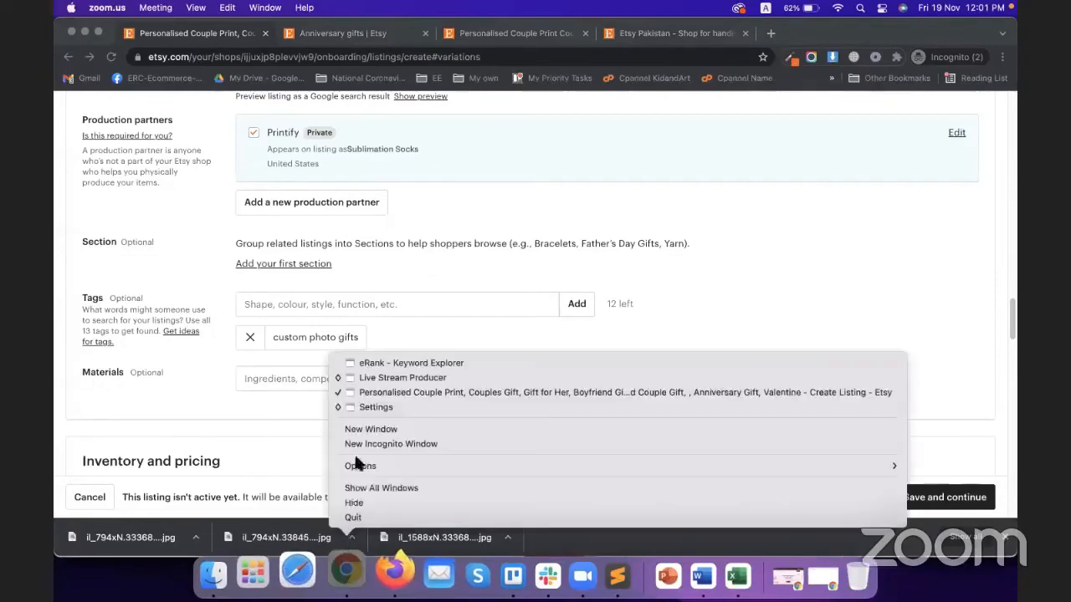
left_click(380, 365)
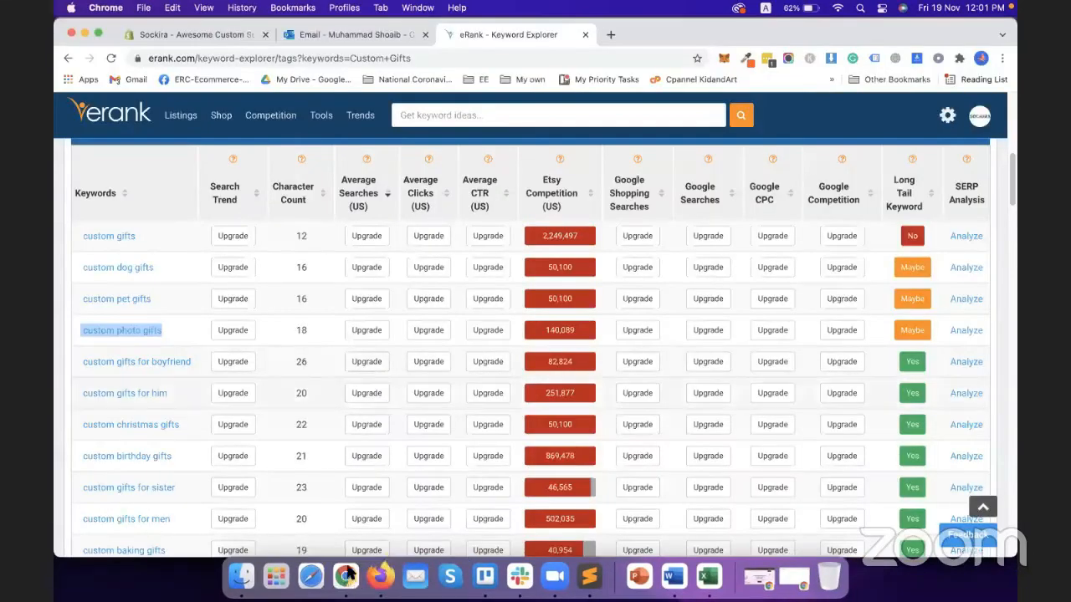
right_click(346, 574)
left_click(401, 391)
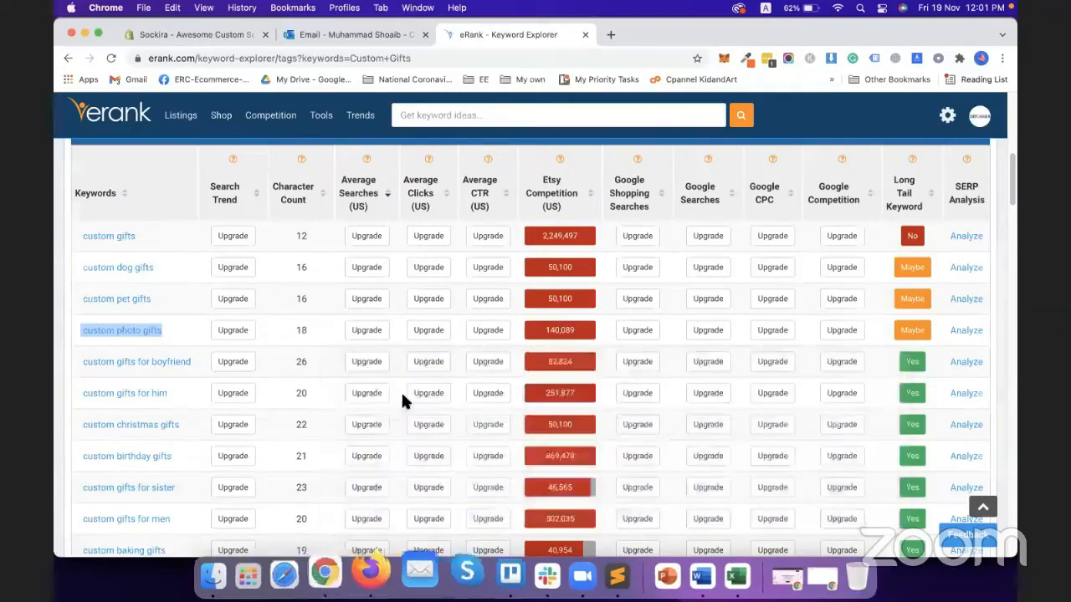
Select the title phrases from Couples Gift through Customised Couple Gift
scroll(401, 335, "up", 6)
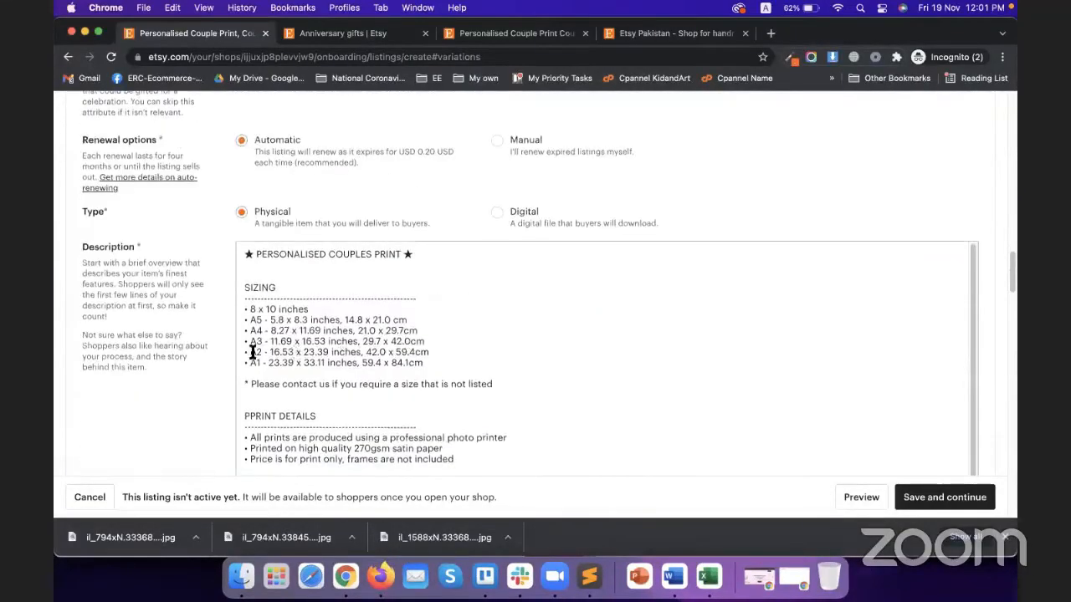
scroll(252, 351, "up", 15)
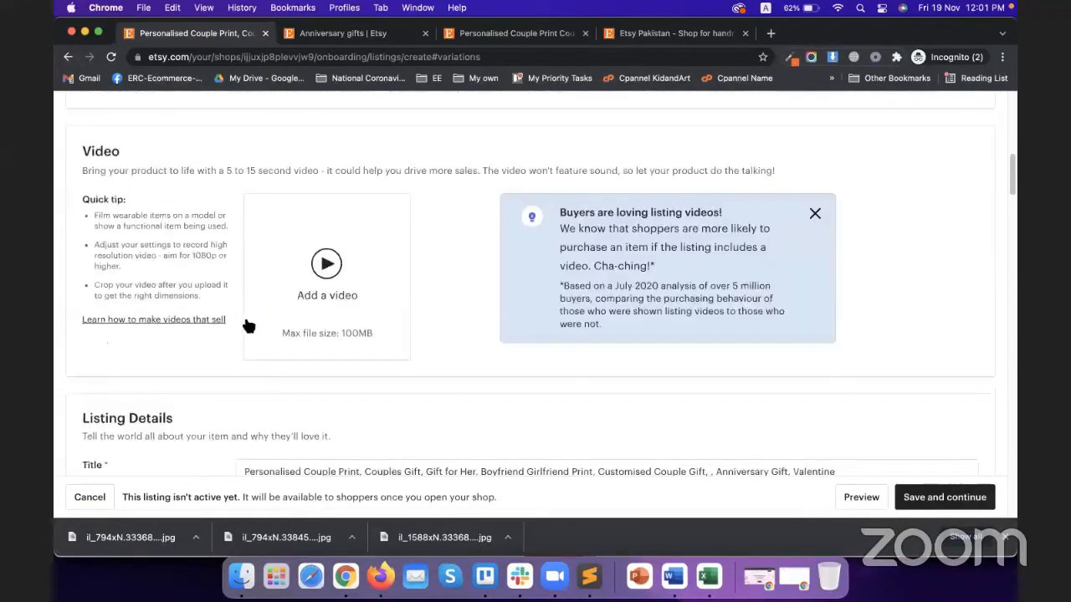
scroll(248, 326, "up", 10)
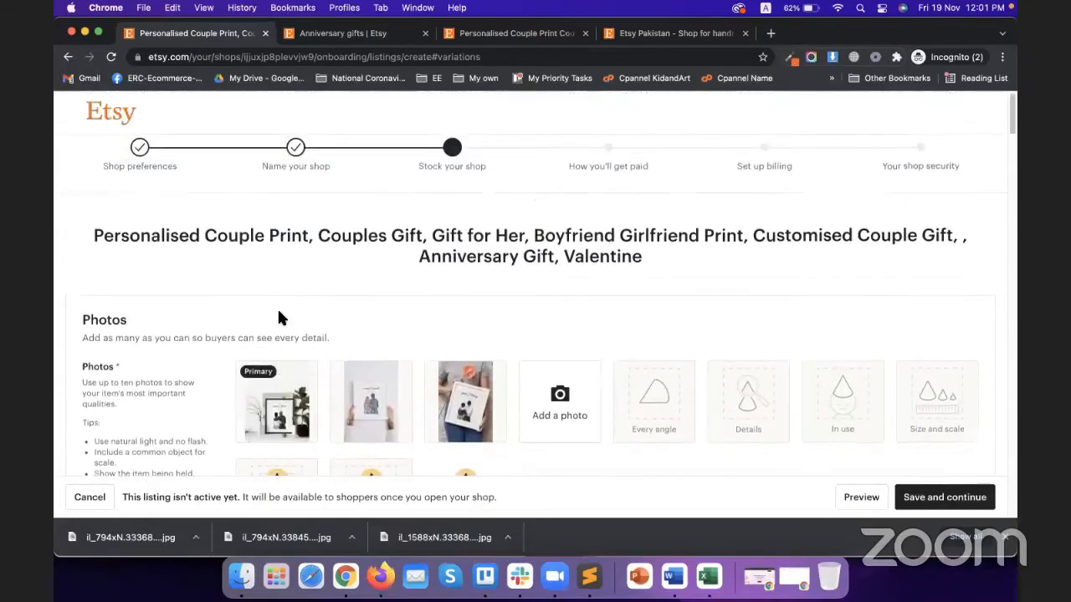
scroll(279, 317, "down", 10)
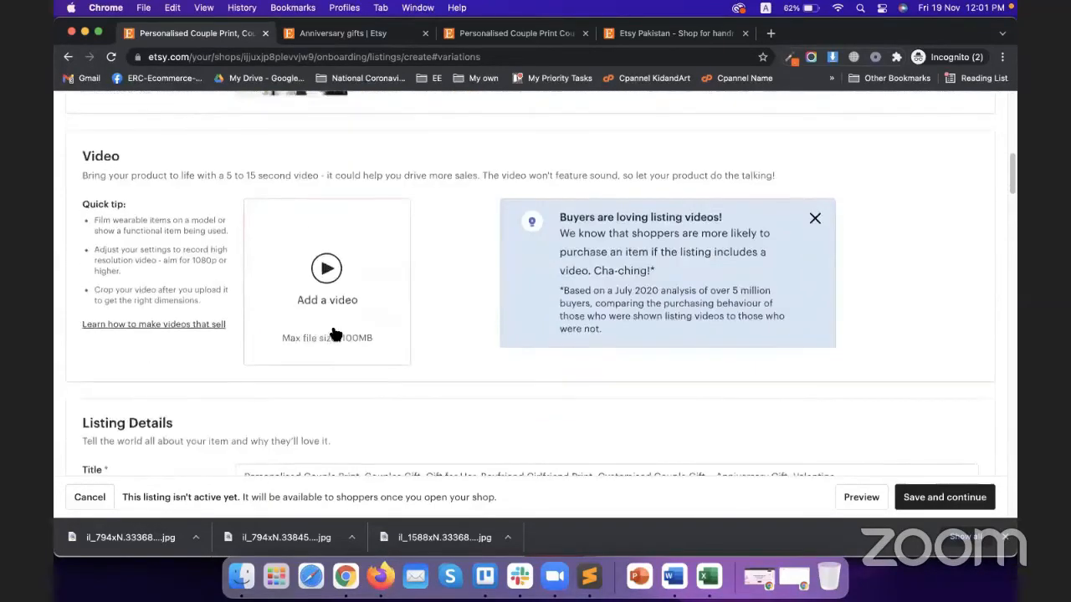
scroll(334, 334, "down", 3)
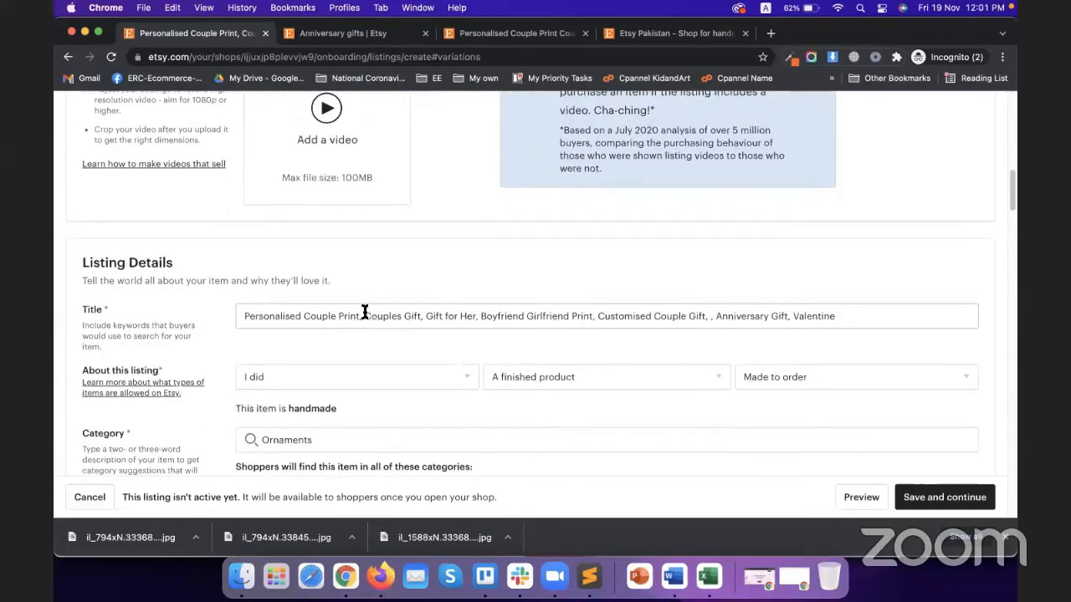
left_click_drag(244, 316, 309, 314)
left_click(309, 314)
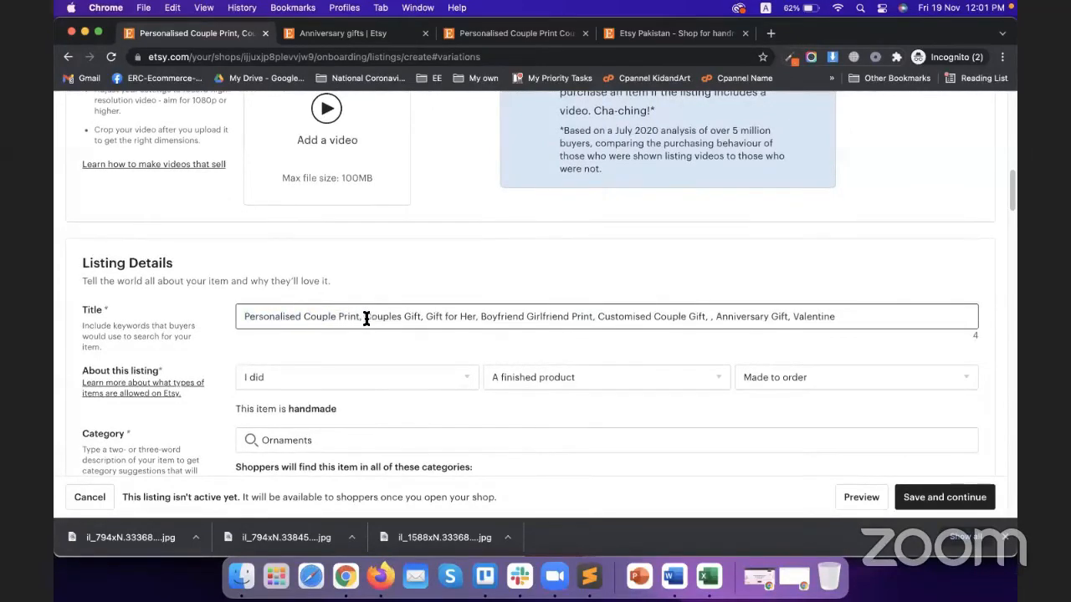
left_click_drag(365, 318, 421, 320)
left_click(458, 318)
left_click_drag(704, 317, 367, 318)
key("super+c")
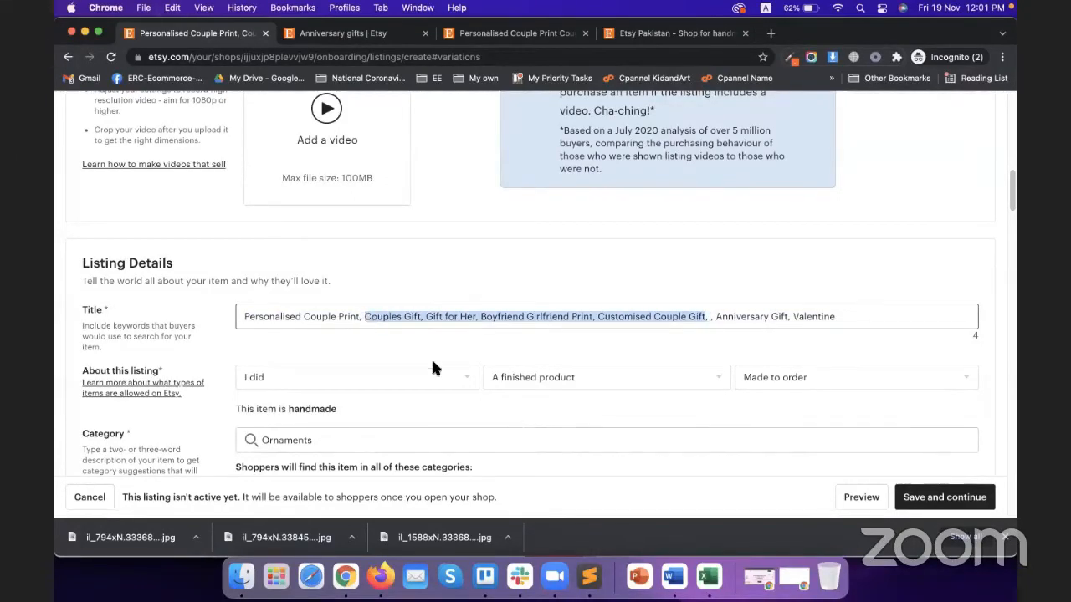
scroll(432, 368, "down", 15)
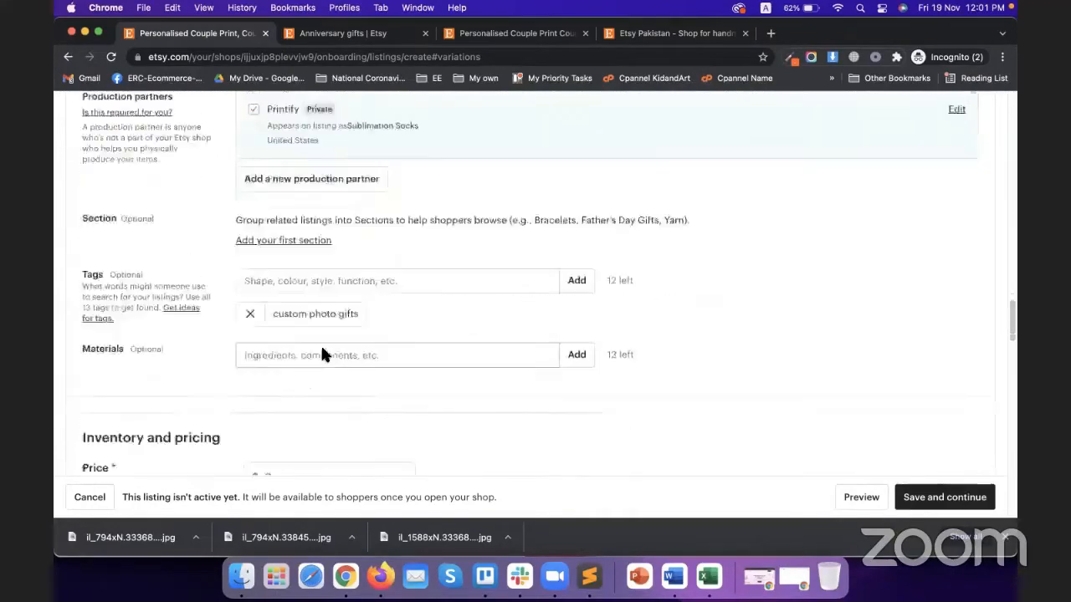
scroll(322, 353, "down", 15)
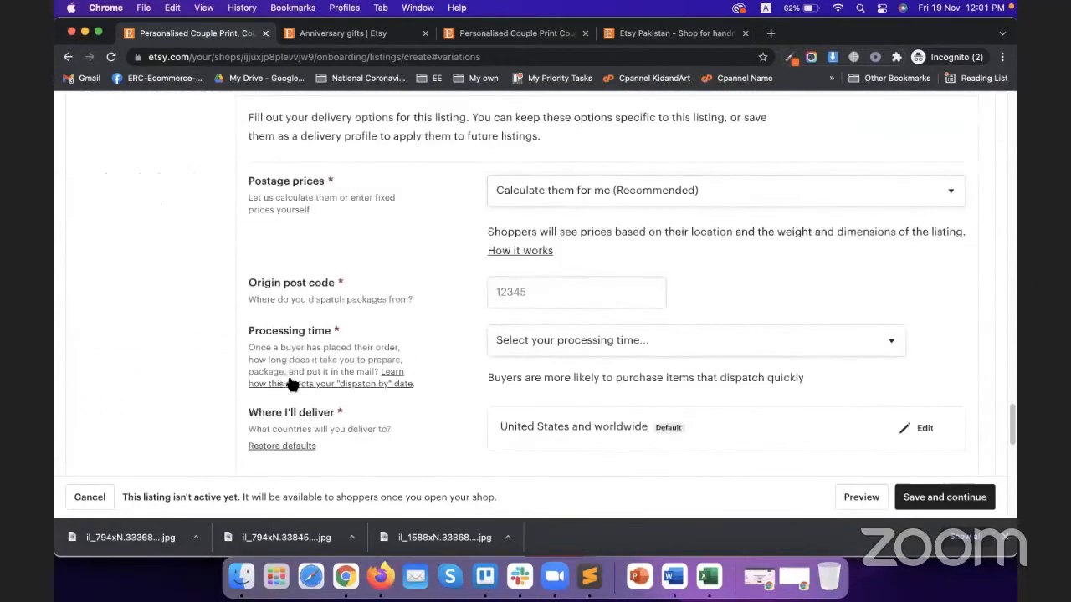
scroll(239, 339, "down", 5)
scroll(227, 339, "up", 5)
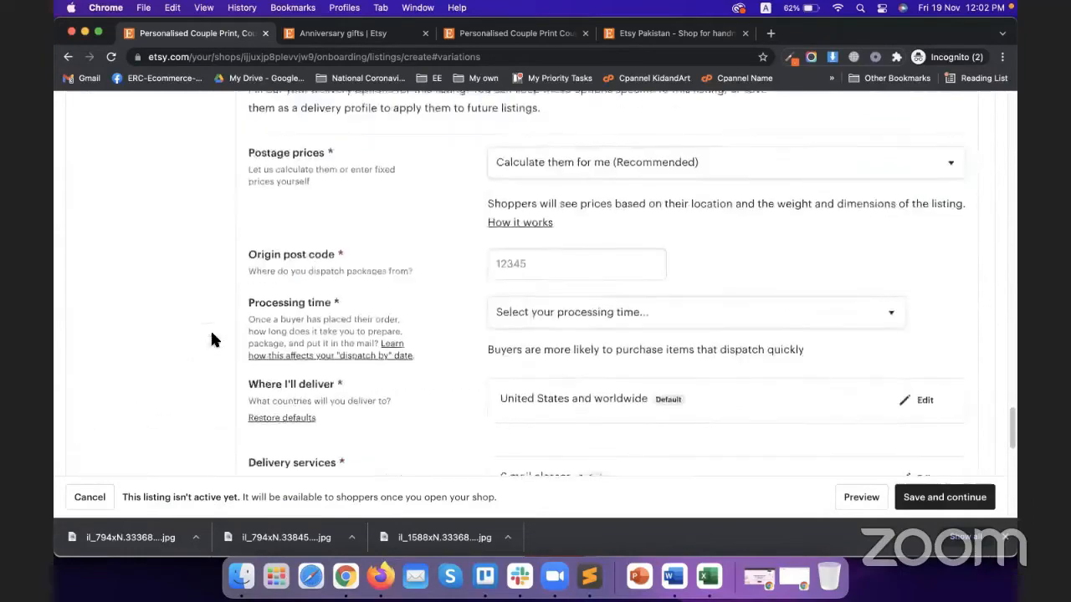
scroll(211, 339, "up", 15)
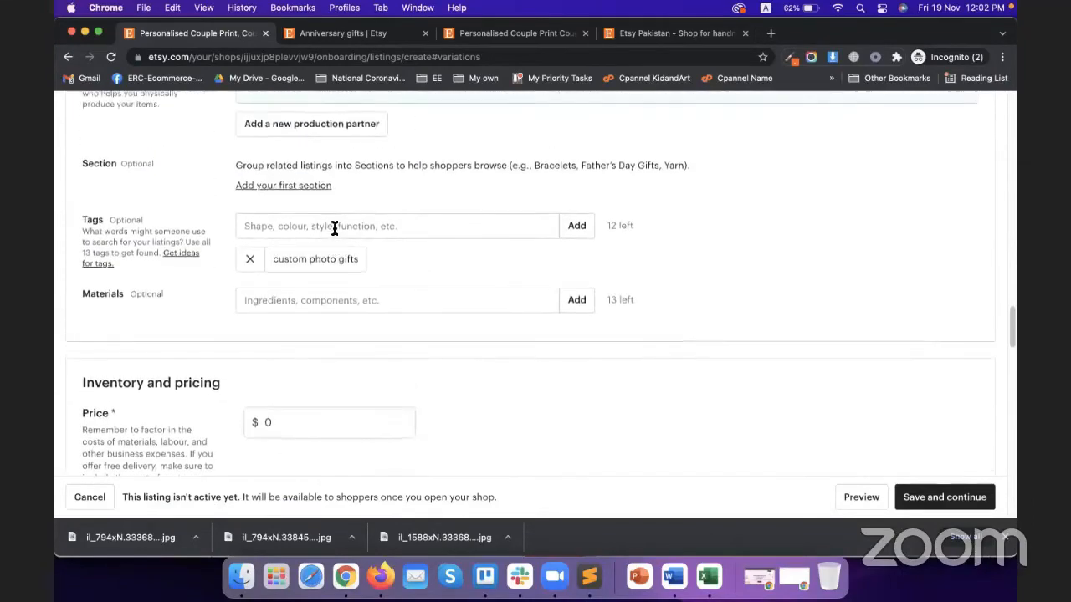
Add tags Couples Gift, Gift for Her and Custom Couple Gift from the pasted phrases
left_click(335, 226)
key("super+v")
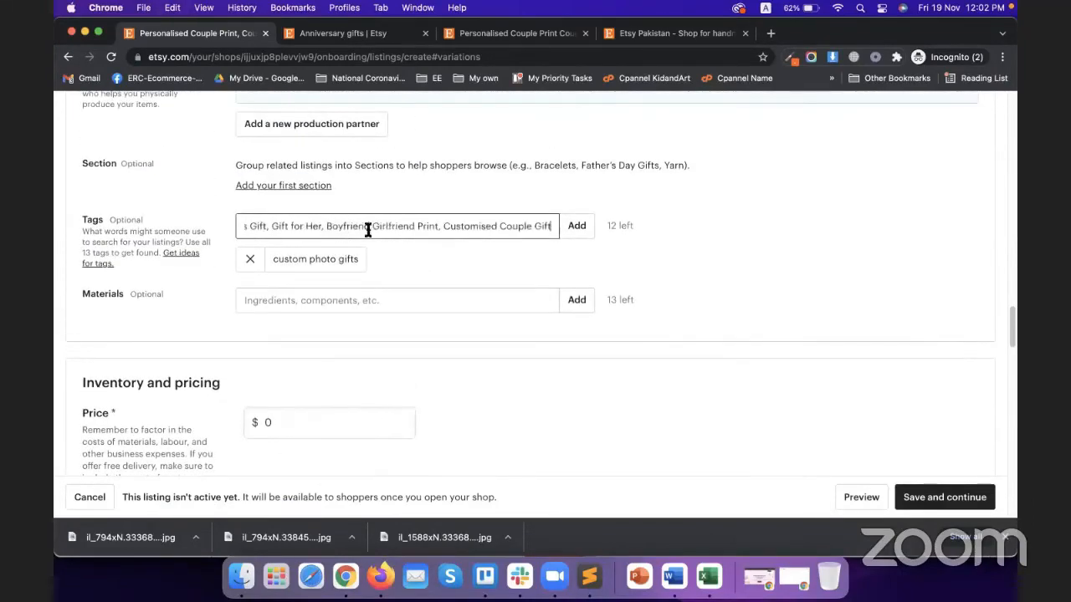
left_click(578, 227)
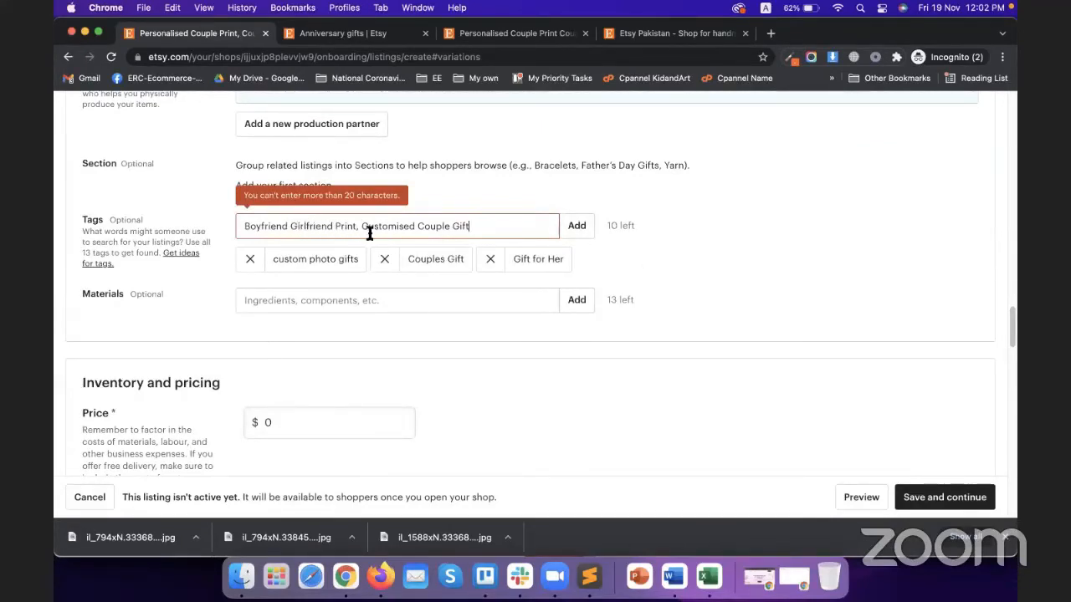
left_click_drag(361, 228, 200, 226)
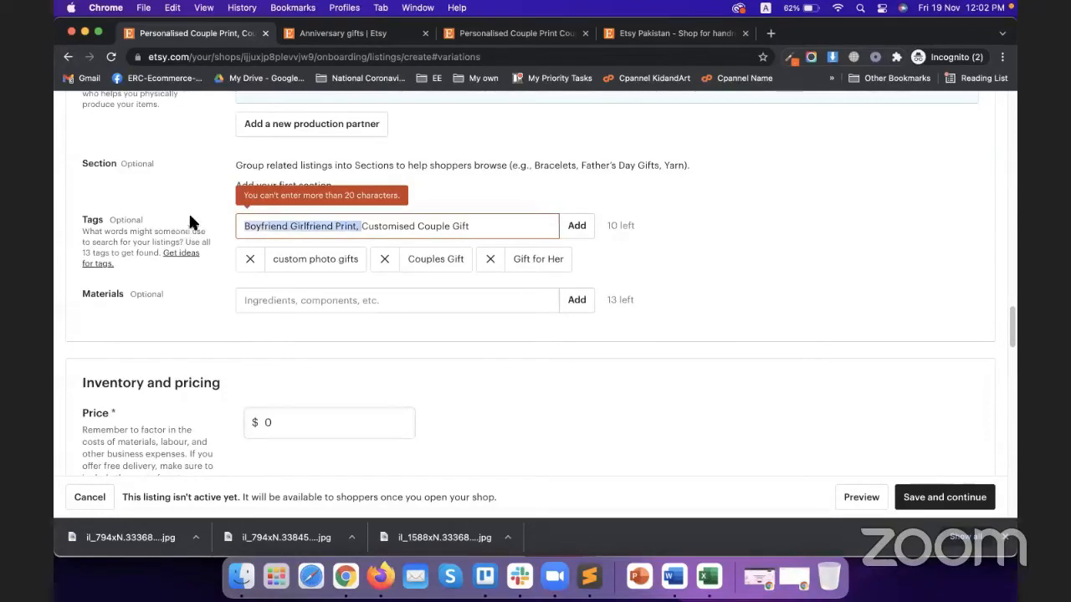
key("BackSpace")
left_click(576, 225)
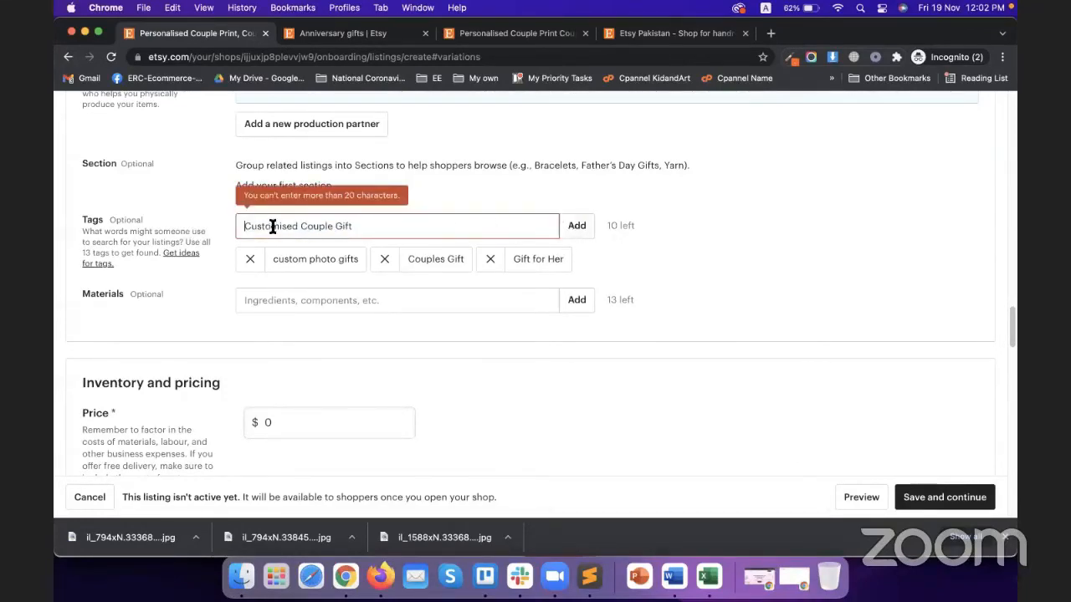
left_click(295, 226)
key("BackSpace")
key("BackSpace")
key("BackSpace")
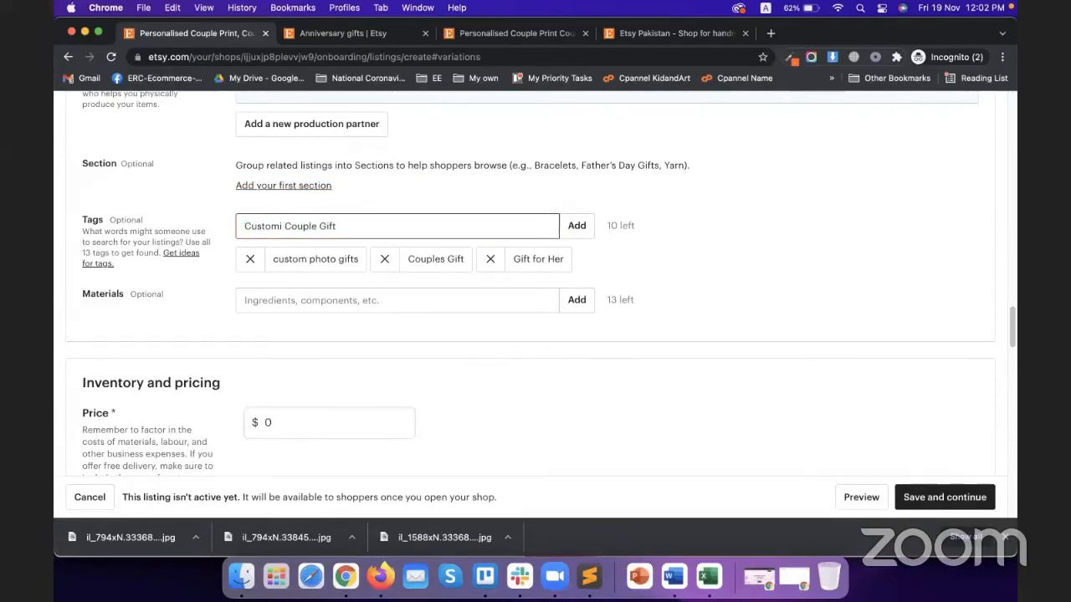
key("alt+shift+Left")
type("Custom")
left_click(576, 225)
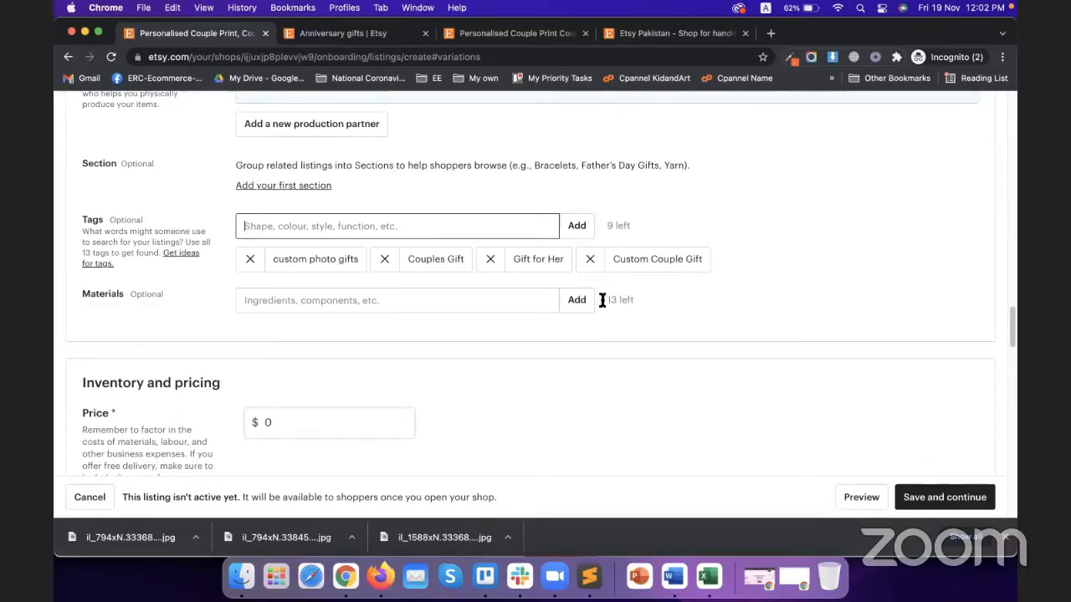
Start entering a material in the Materials field
left_click(511, 299)
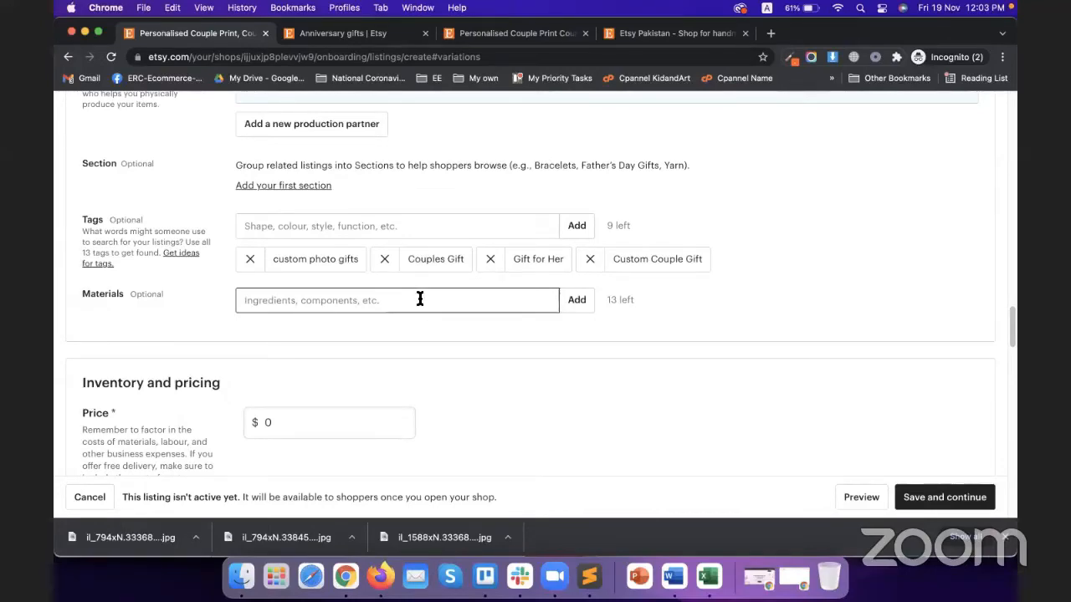
scroll(462, 242, "up", 4)
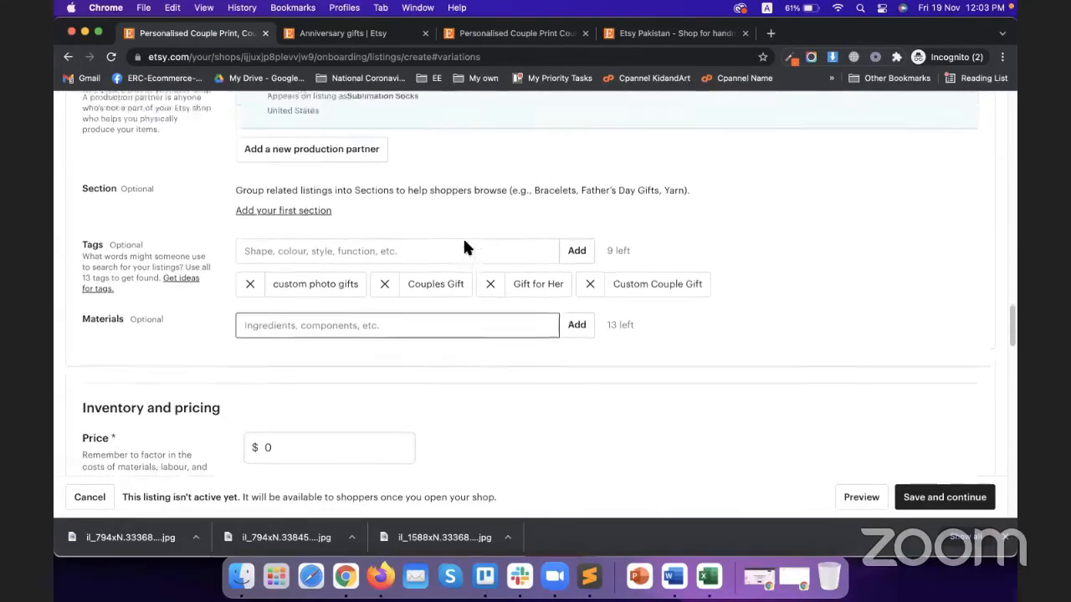
scroll(448, 310, "down", 5)
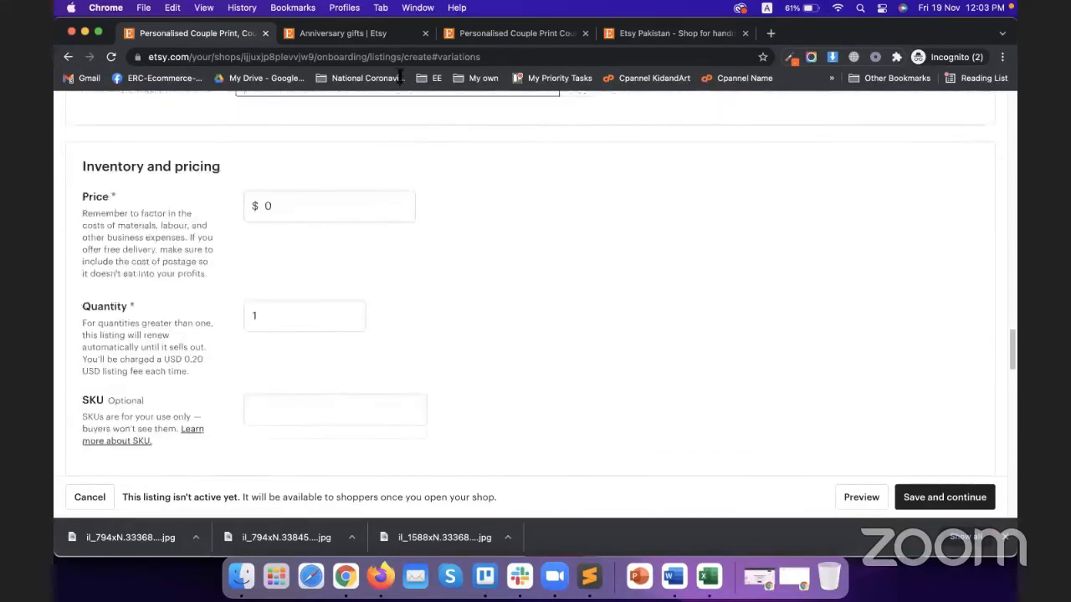
Copy the '270 gsm satin paper' material text from the competing couple print listing
left_click(368, 35)
left_click(525, 40)
left_click(648, 377)
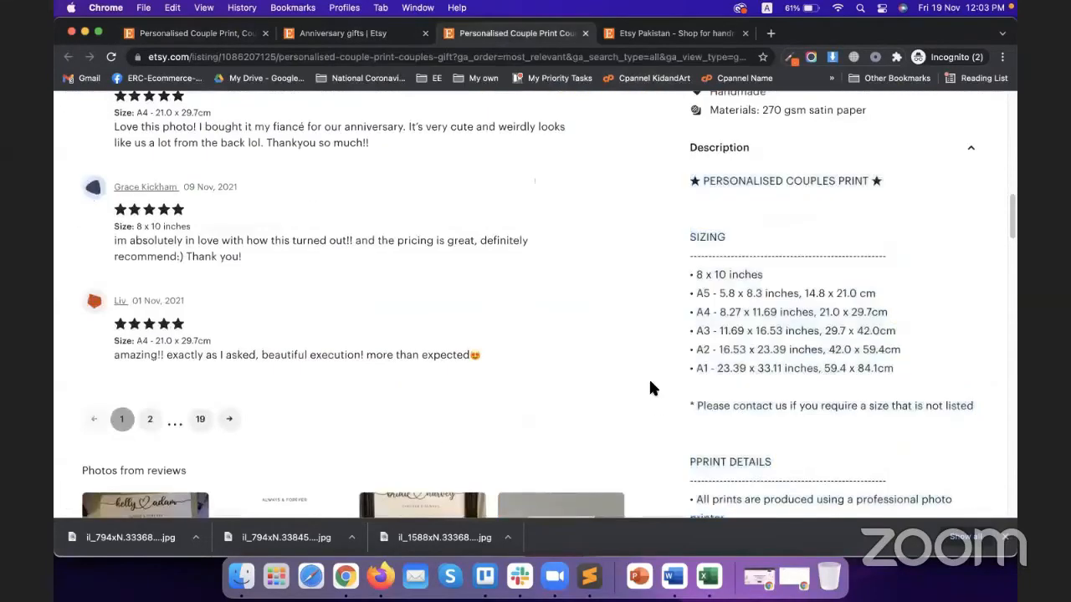
scroll(702, 335, "up", 6)
scroll(748, 292, "down", 3)
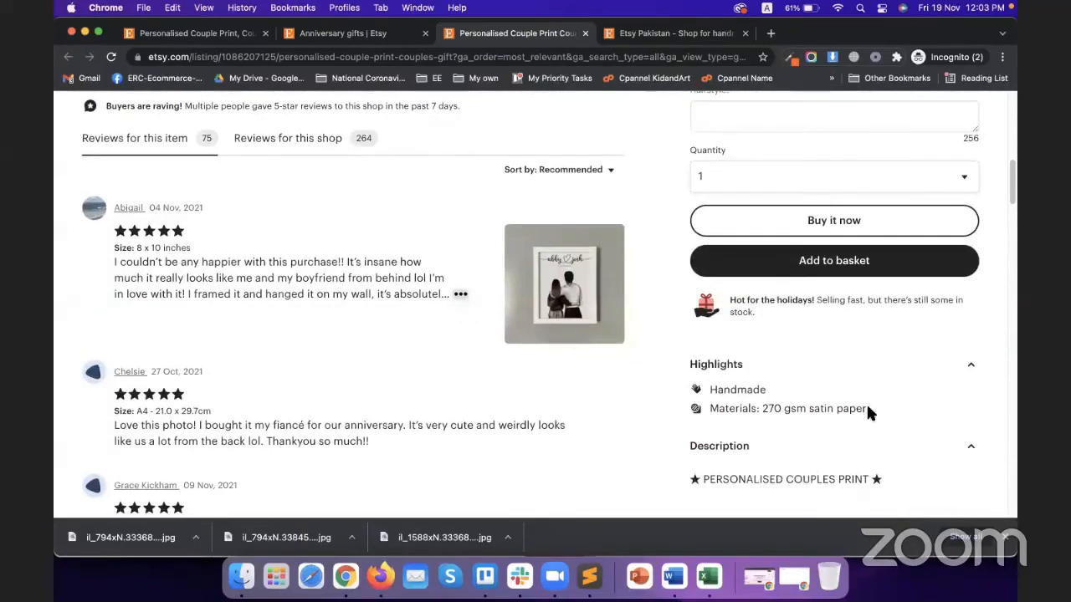
left_click_drag(865, 409, 761, 410)
key("super+c")
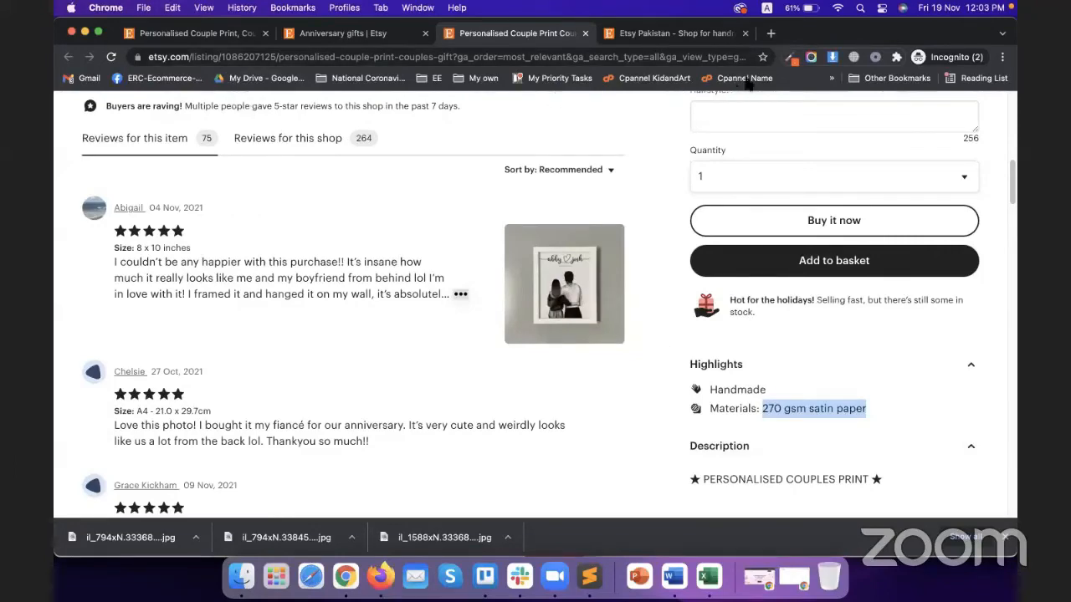
Paste '270 gsm satin paper' into the listing's Materials field and add it
left_click(325, 36)
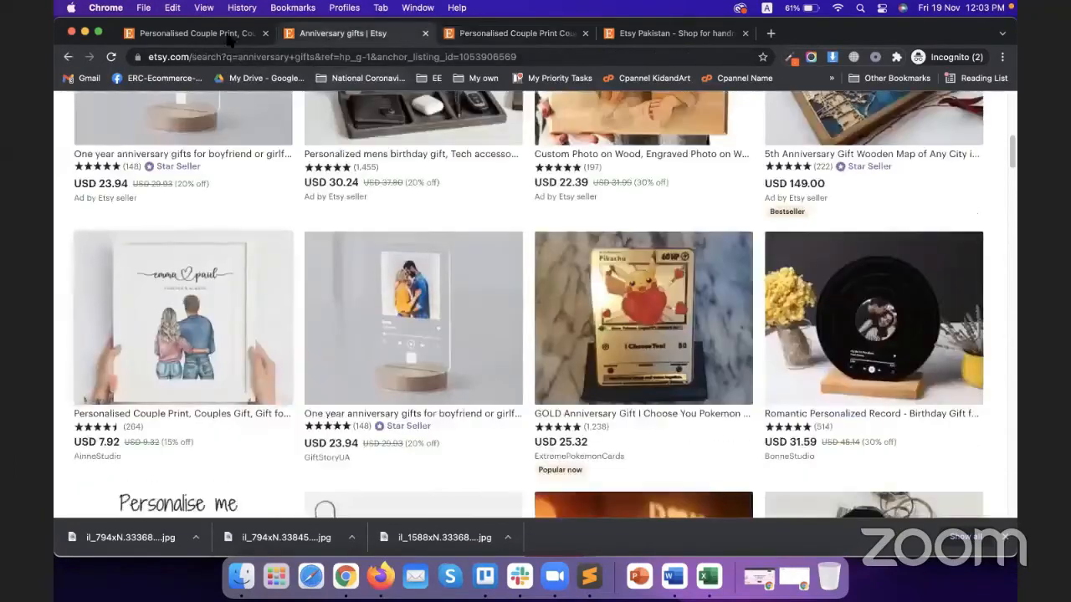
left_click(230, 39)
scroll(327, 282, "up", 3)
left_click(329, 293)
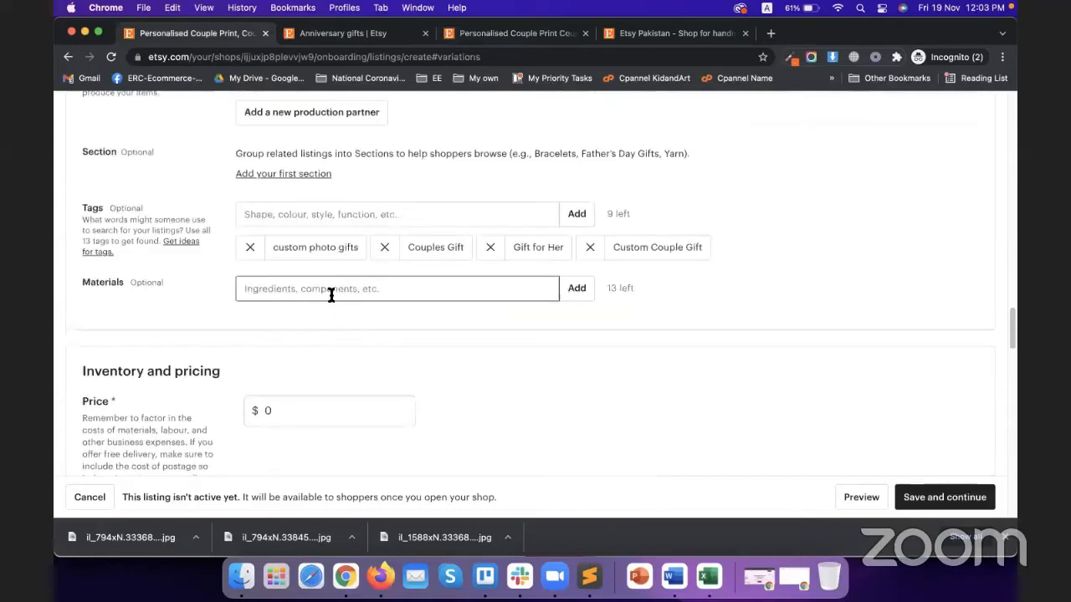
key("super+v")
left_click(576, 288)
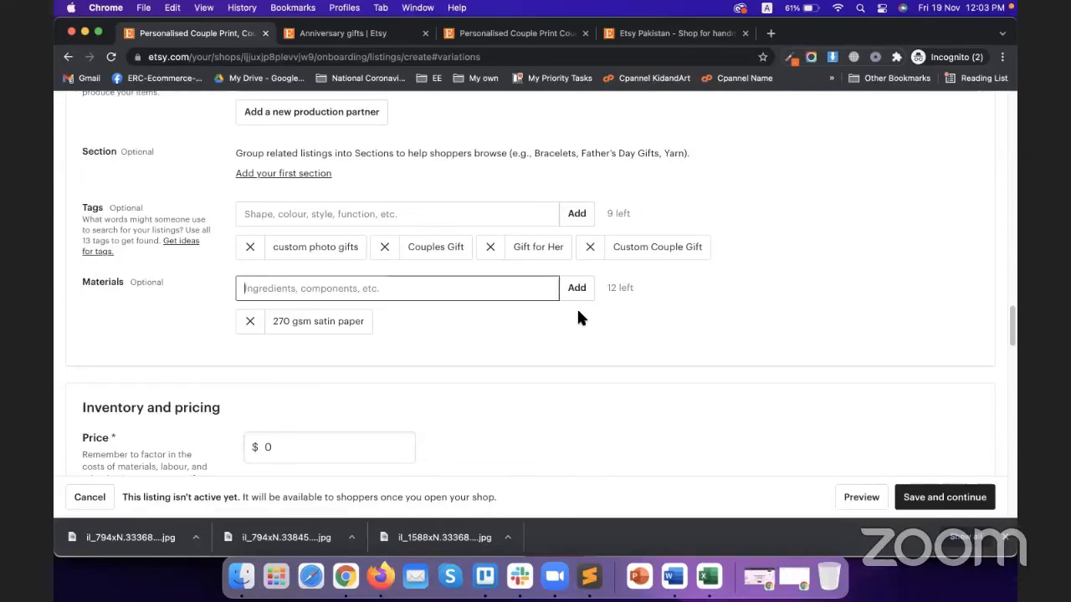
Replace the listing price of 0 with $49.99
scroll(182, 316, "down", 5)
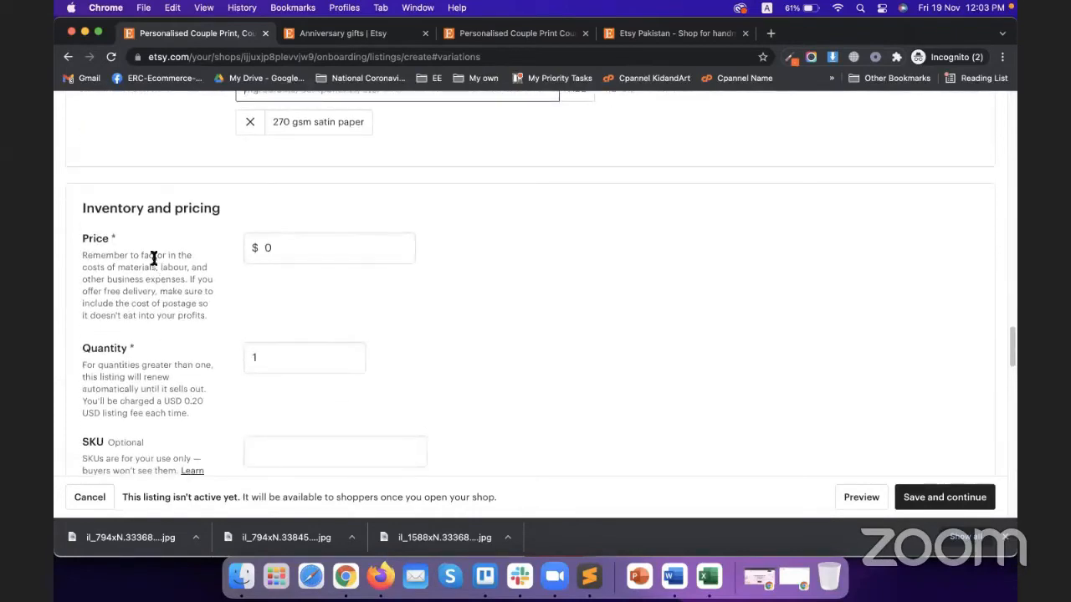
left_click(279, 246)
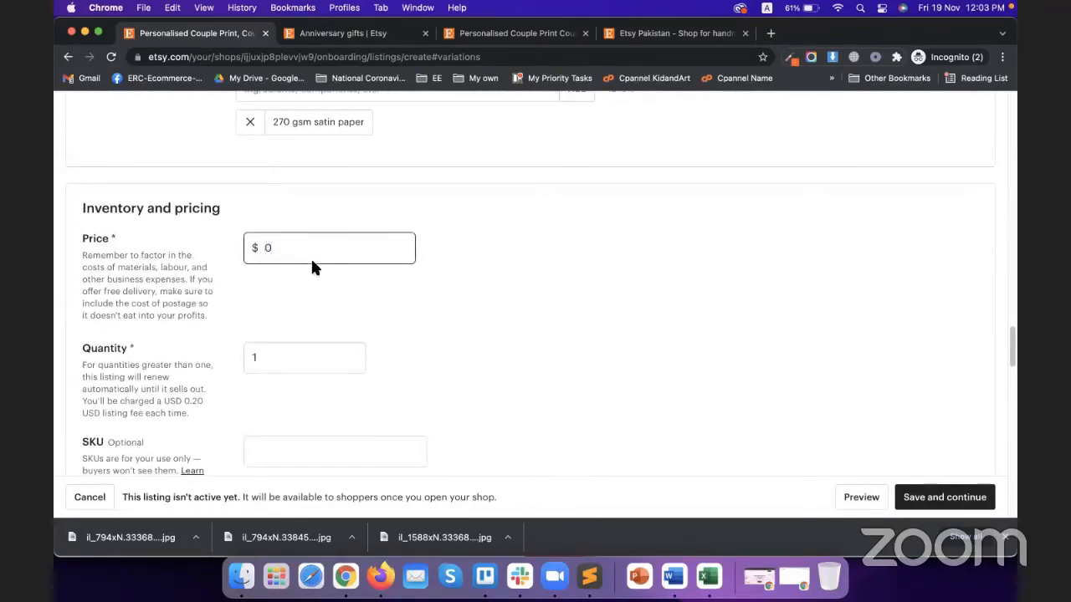
double_click(306, 254)
type("49.99")
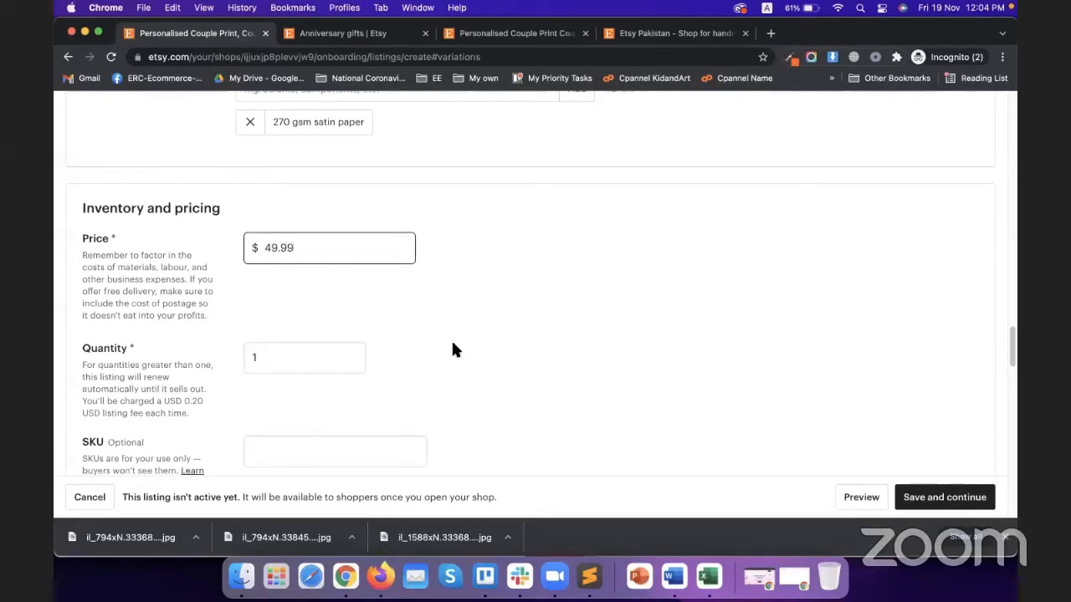
left_click(452, 350)
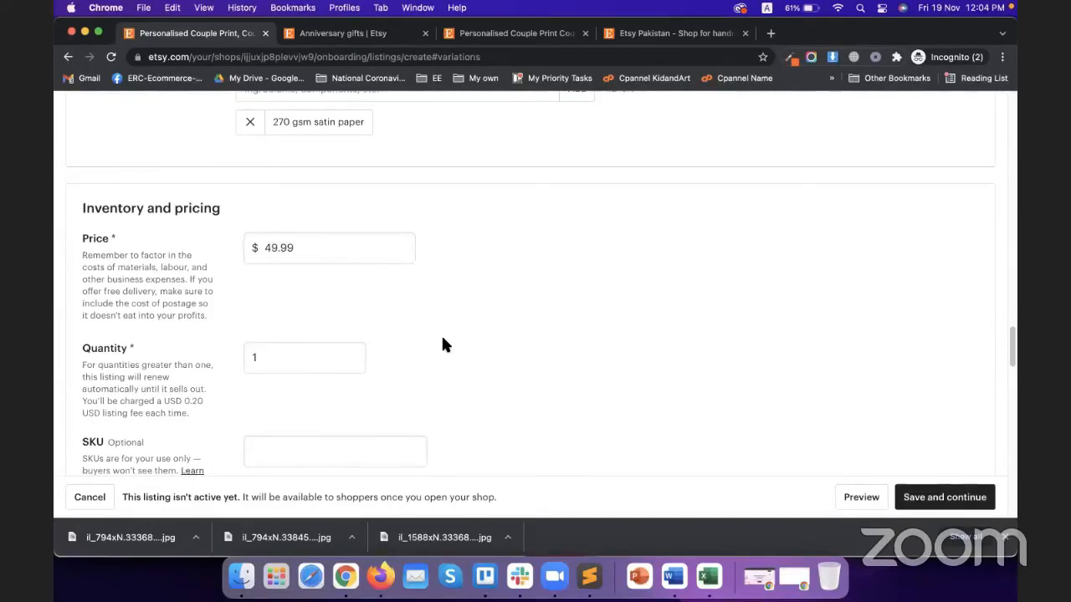
Change the stock quantity from 1 to 200
scroll(439, 334, "down", 2)
double_click(284, 271)
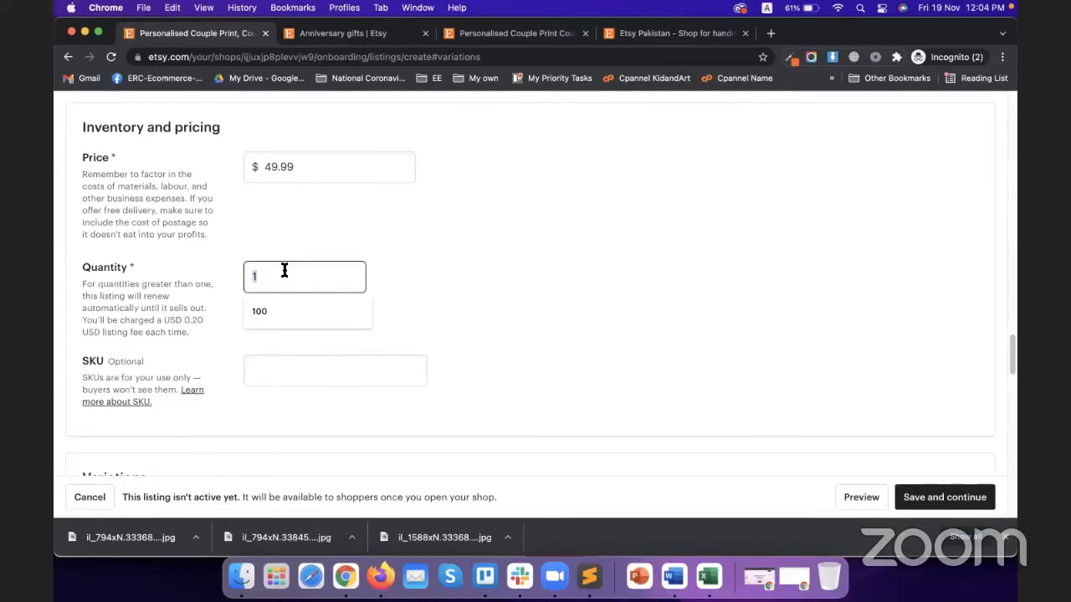
type("200")
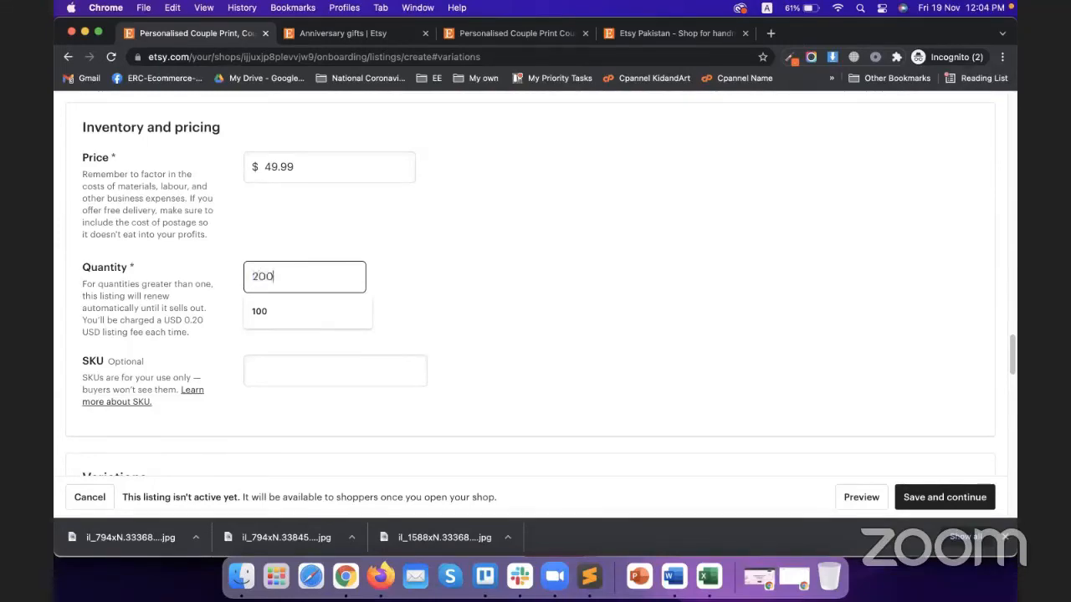
left_click(447, 302)
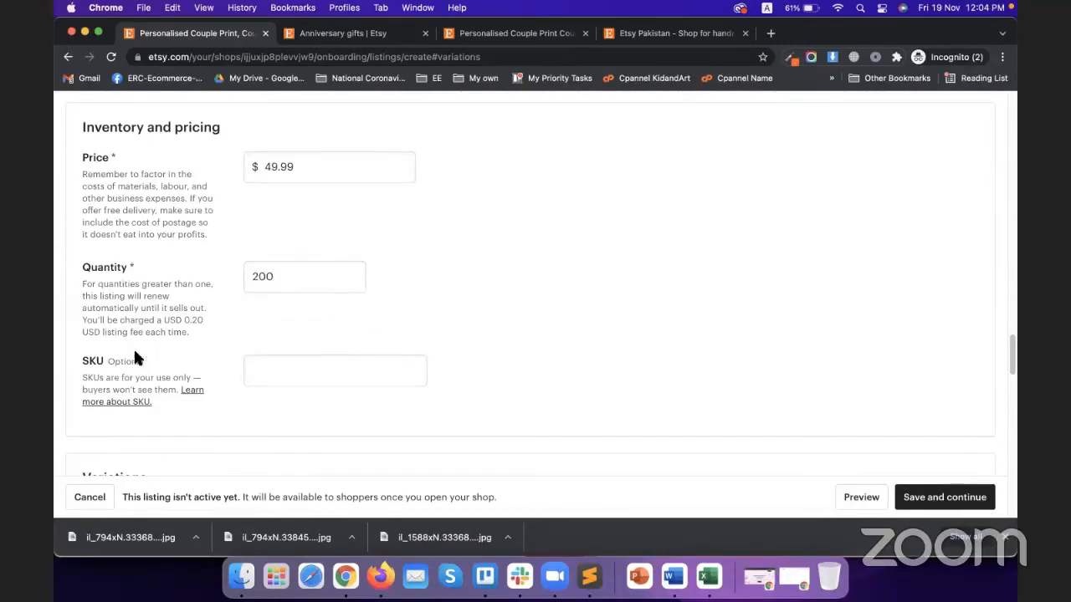
scroll(370, 346, "down", 1)
left_click(345, 334)
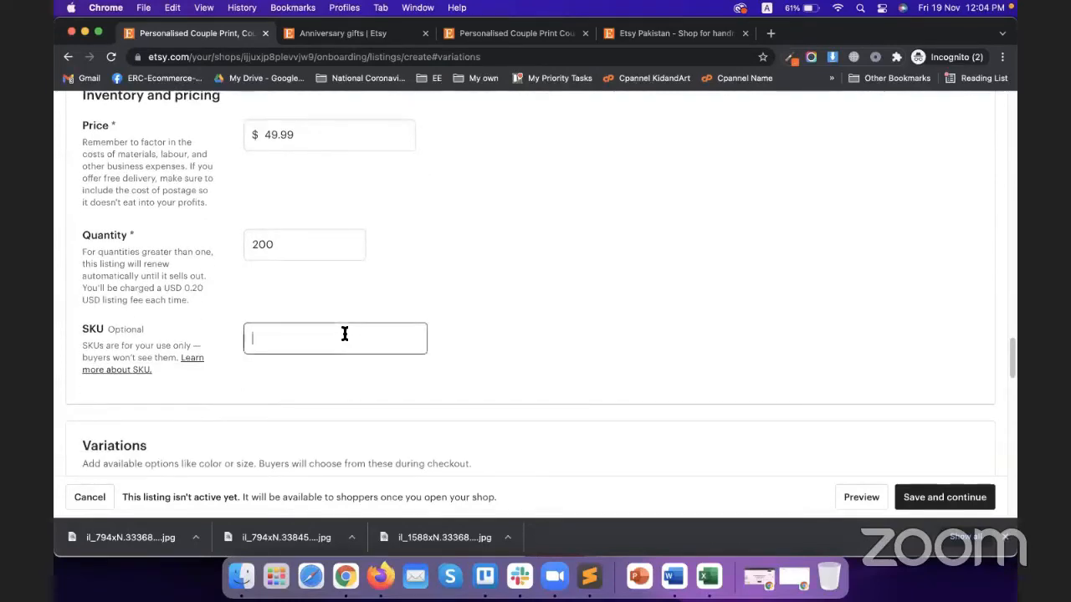
scroll(478, 345, "down", 4)
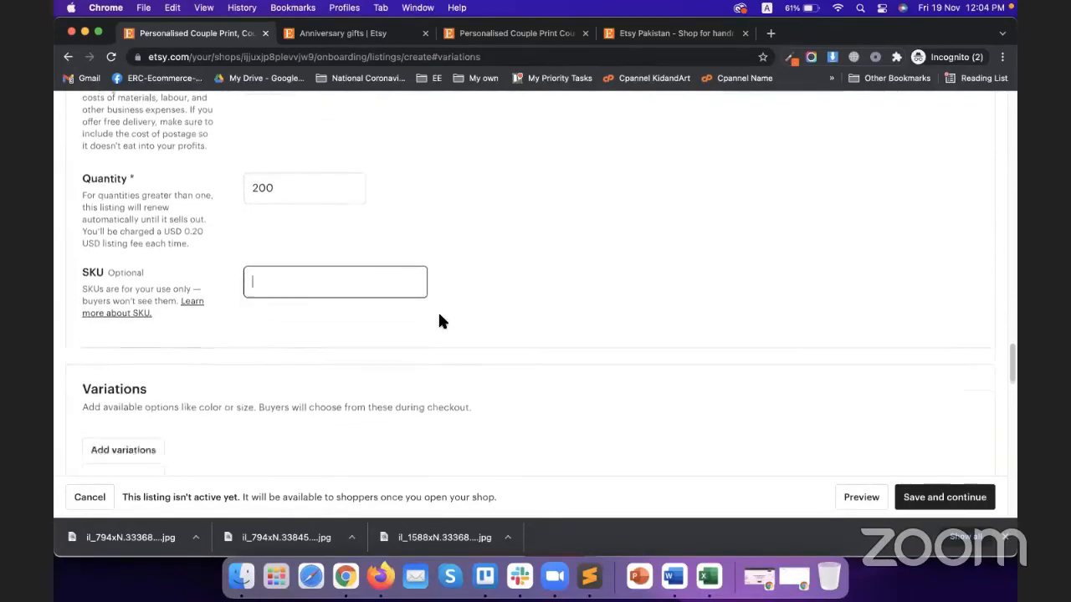
scroll(435, 316, "down", 3)
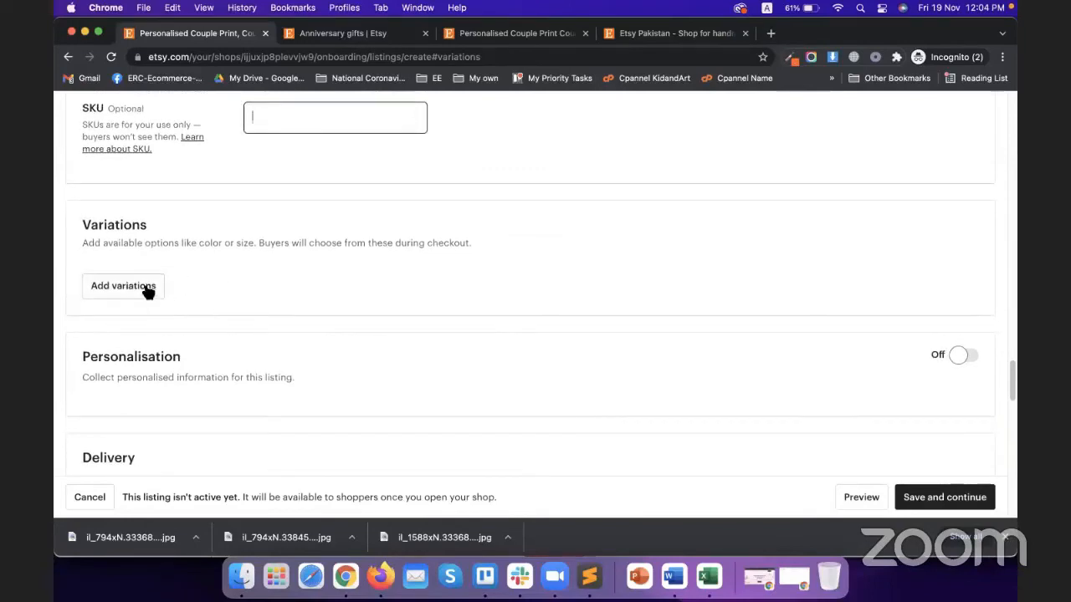
Add a Size variation using the Centimeters size scale
left_click(147, 287)
left_click(381, 310)
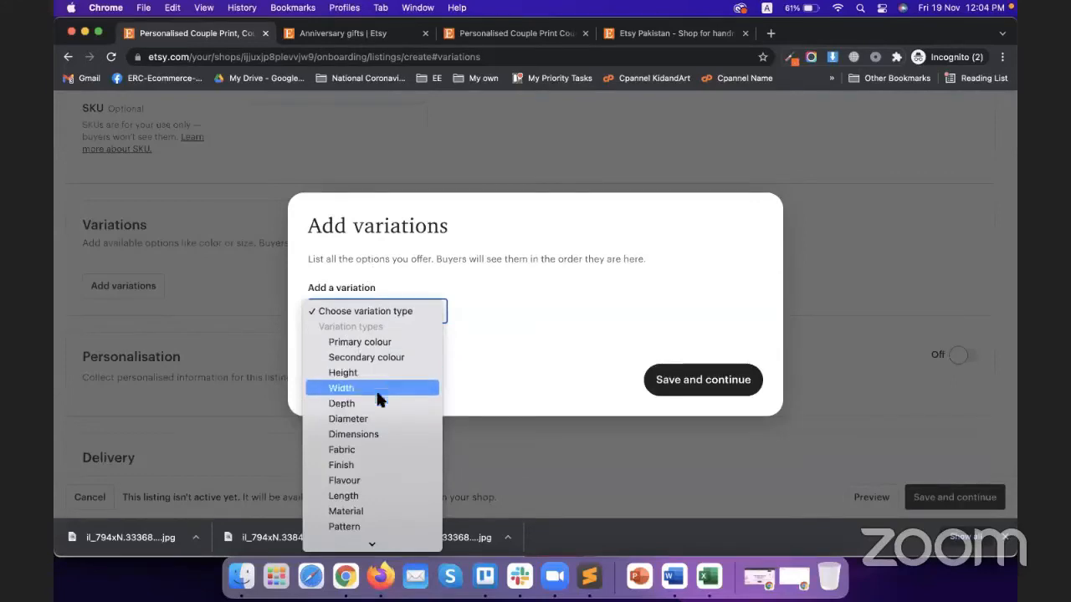
scroll(390, 480, "down", 3)
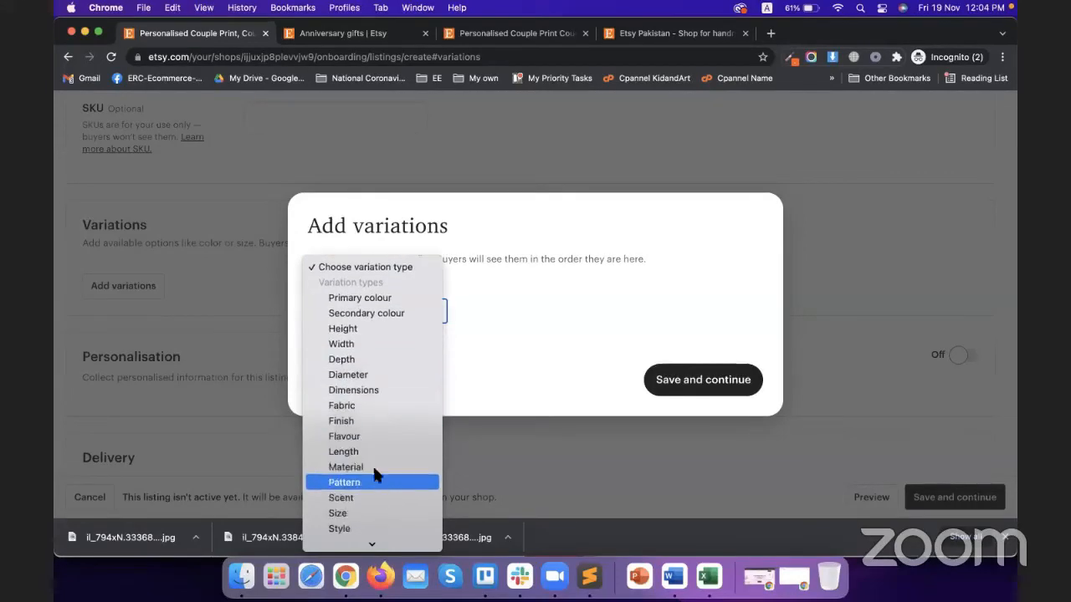
scroll(368, 465, "down", 3)
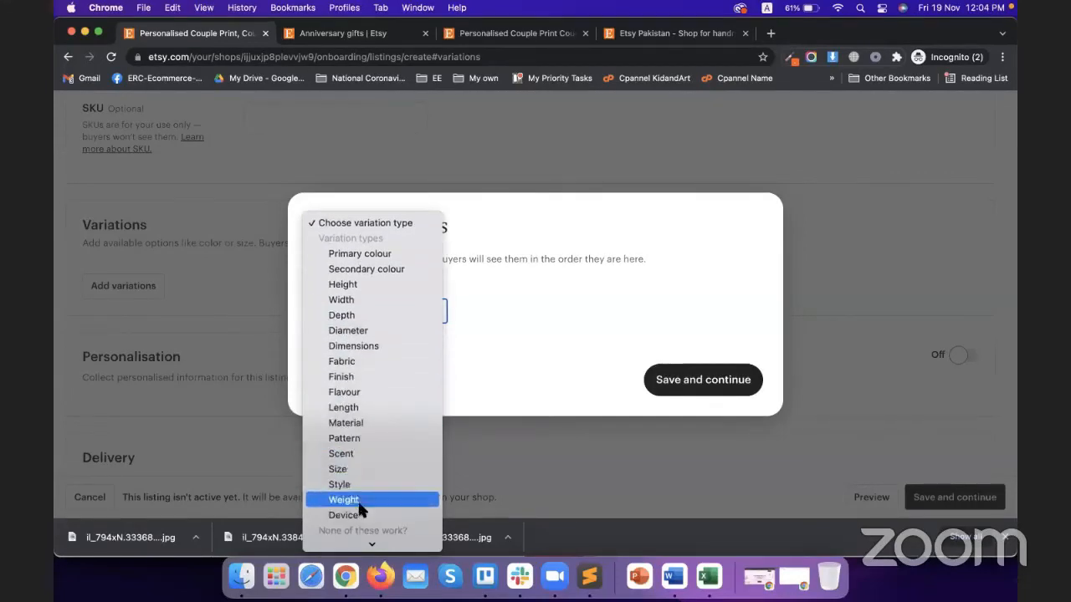
left_click(356, 467)
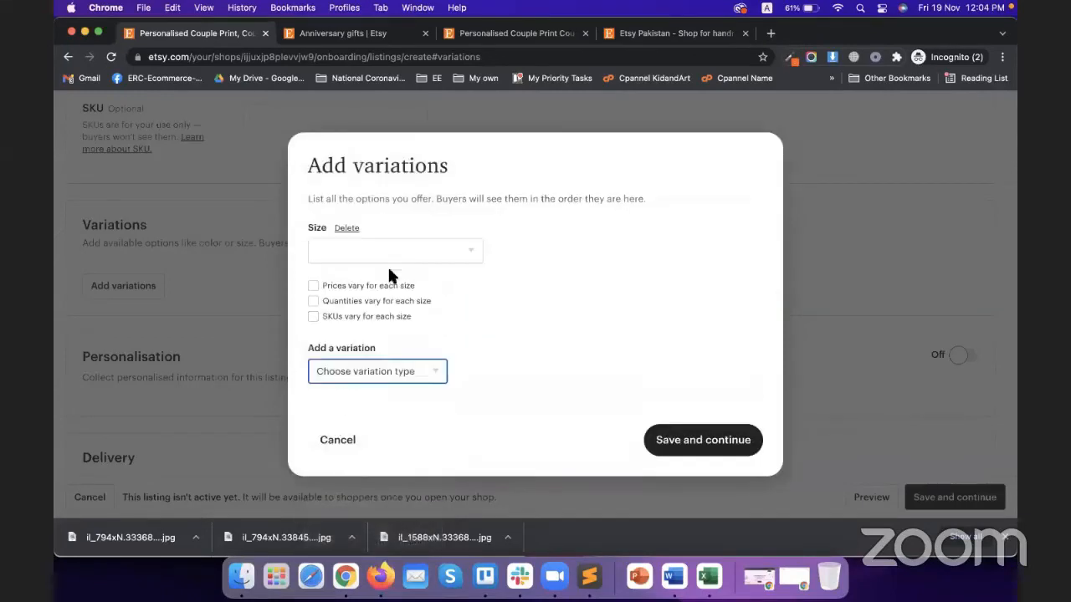
left_click(377, 251)
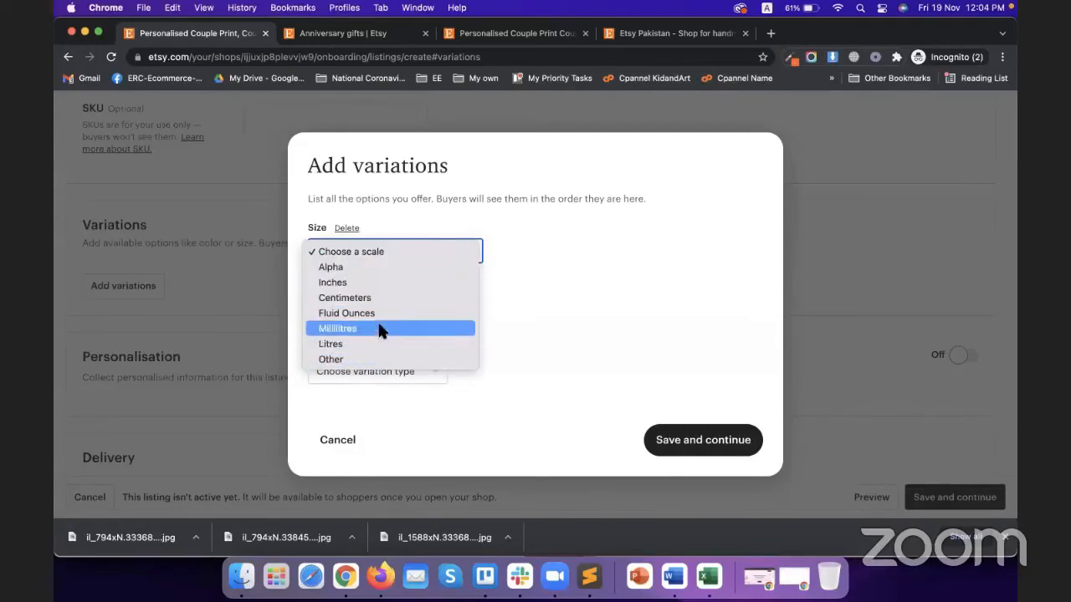
left_click(384, 299)
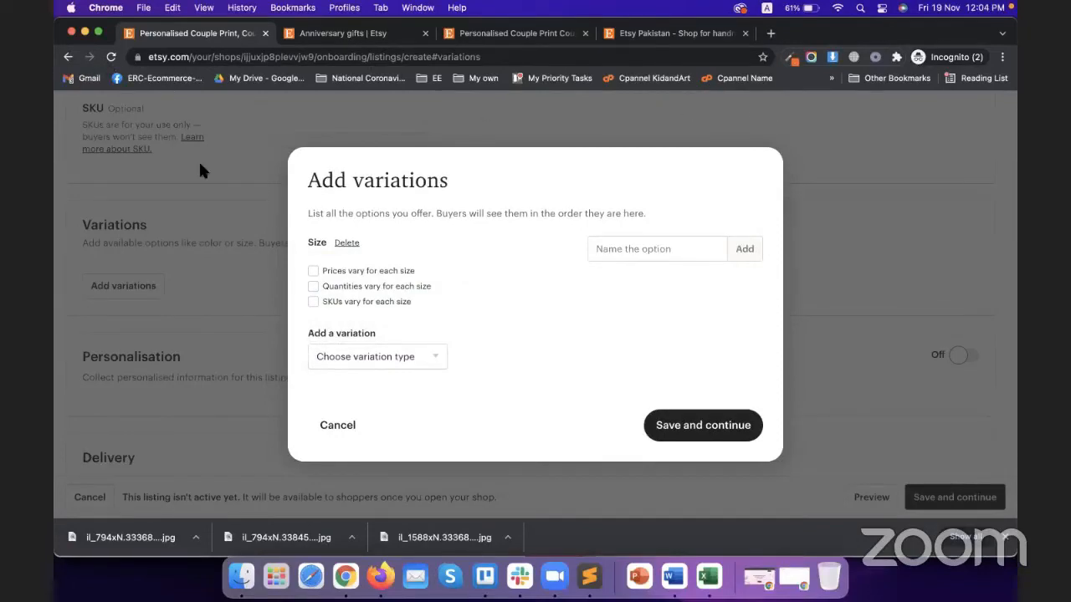
Add A4, A5 and A6 size options and save the variation
left_click(619, 251)
left_click(600, 248)
left_click(625, 248)
type("A")
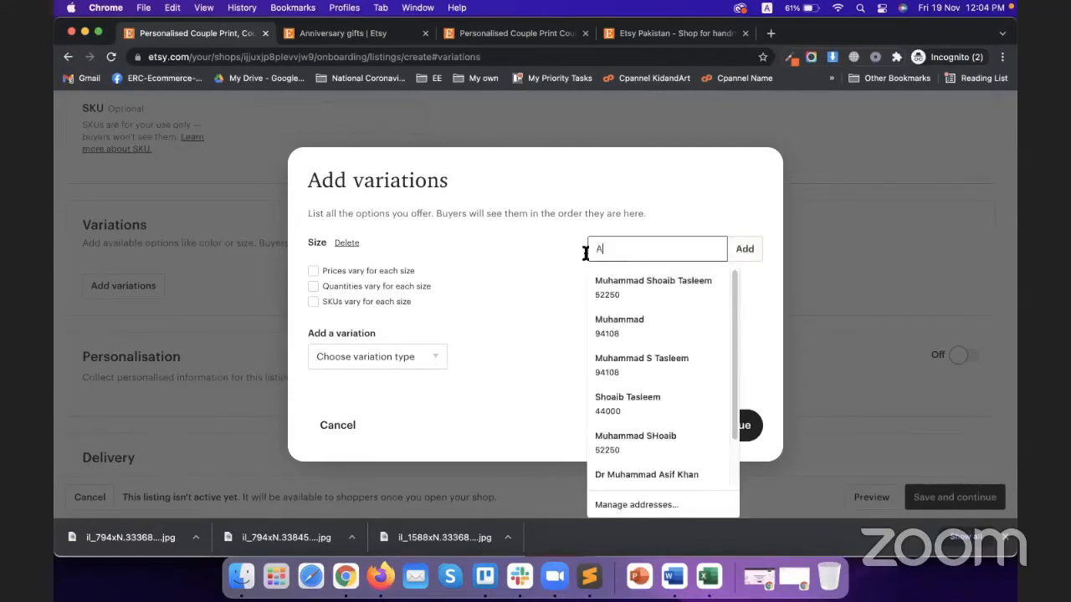
type("4")
left_click(743, 249)
left_click(679, 251)
type("A5")
left_click(684, 314)
left_click(737, 257)
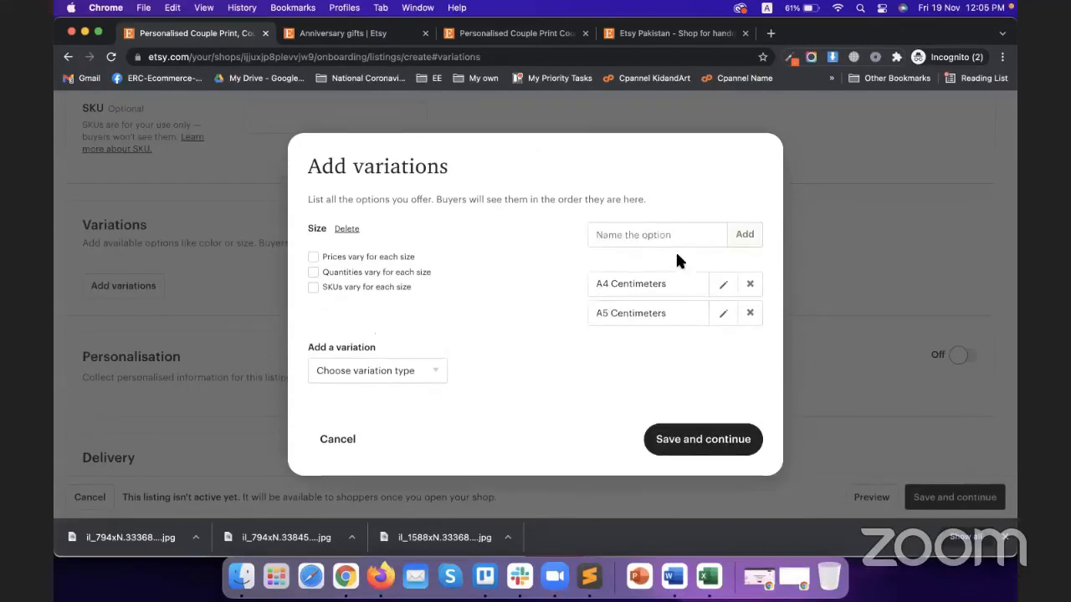
left_click(658, 235)
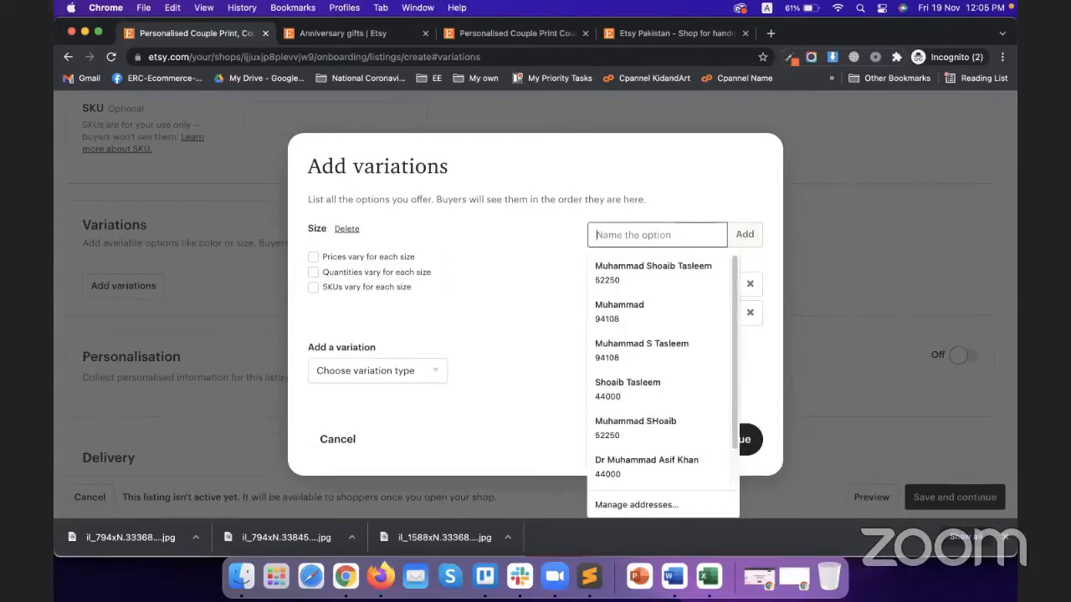
type("A6")
left_click(527, 245)
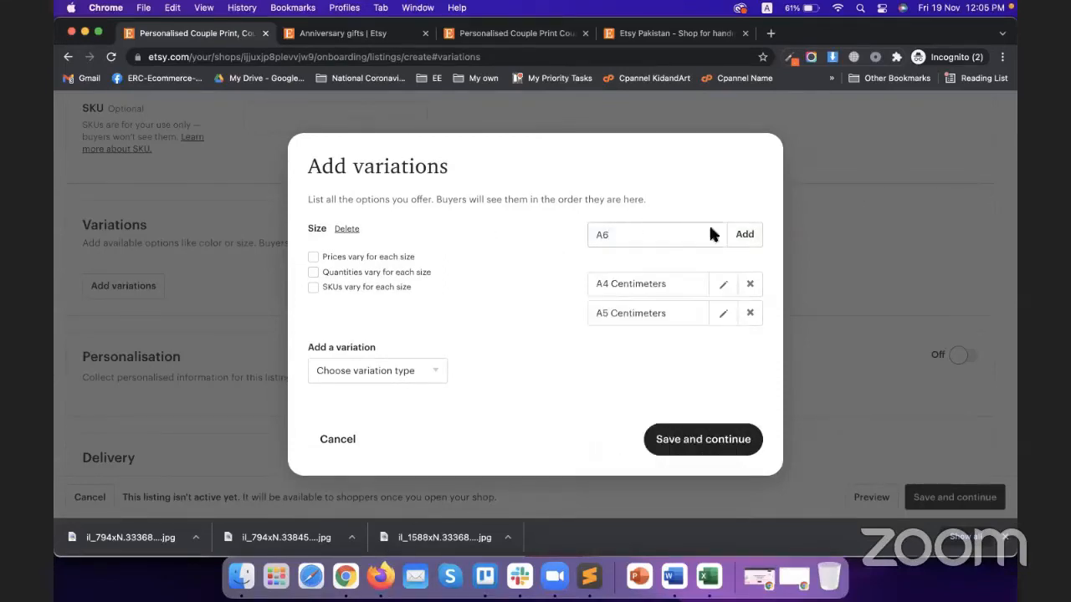
left_click(738, 235)
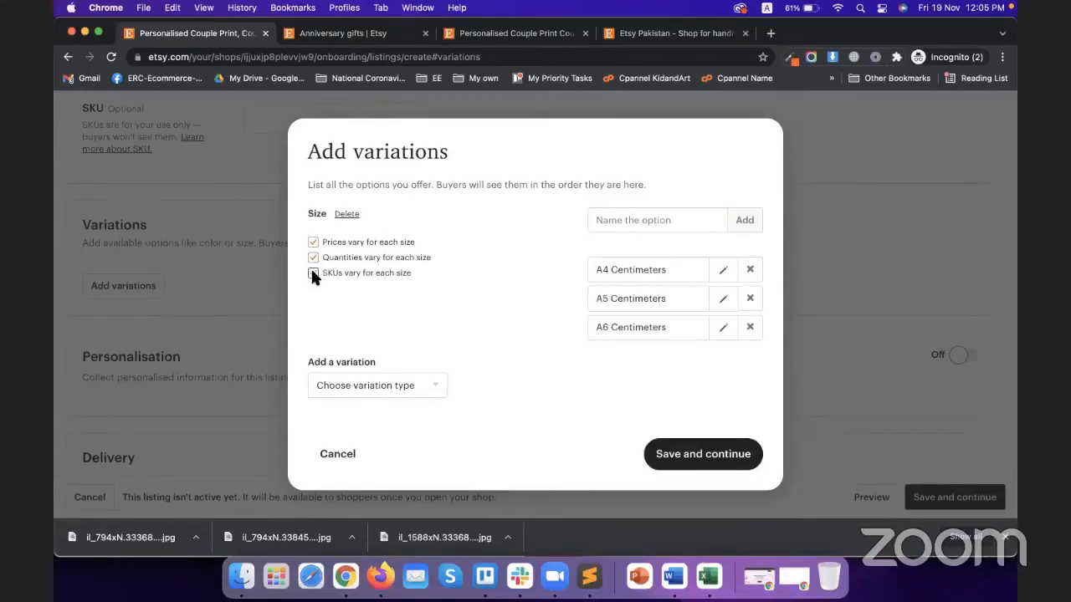
left_click(706, 465)
scroll(327, 365, "down", 1)
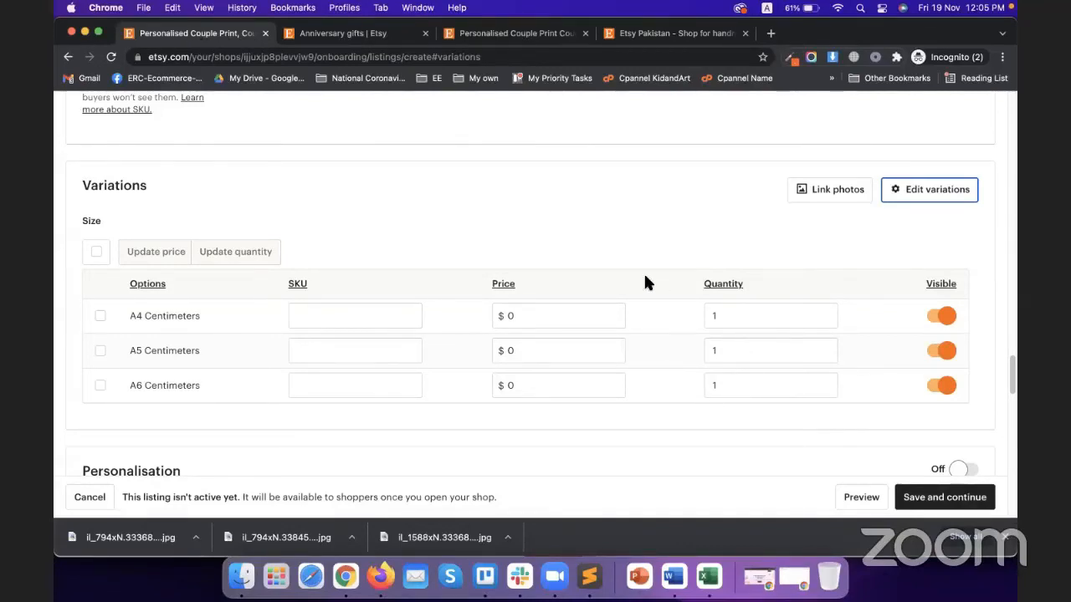
Price the A4, A5 and A6 options at $49.99, $59.99 and $69.99
left_click(568, 321)
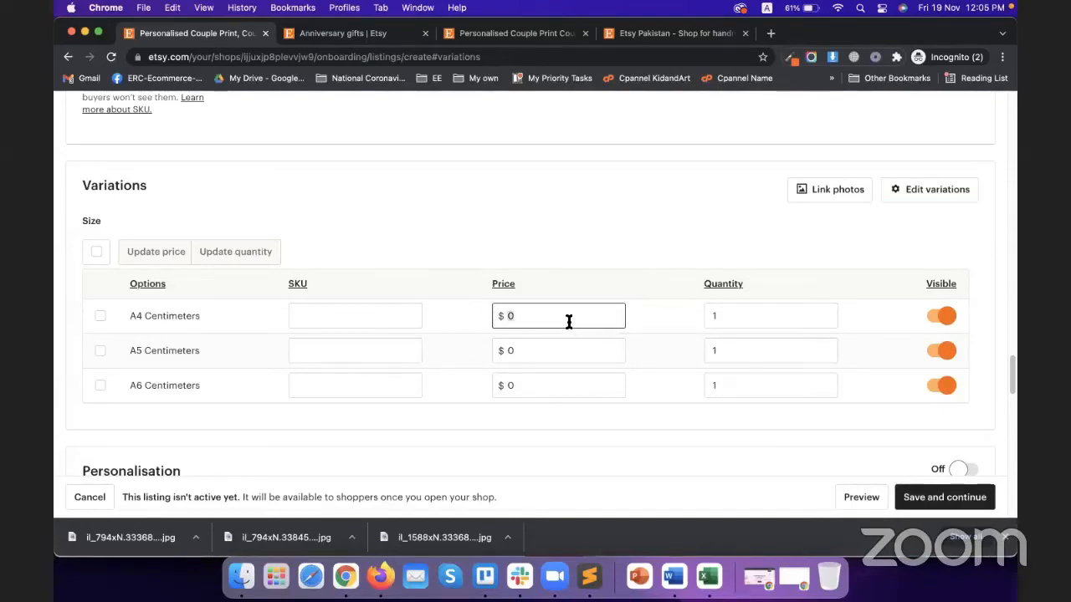
type("49.99")
left_click(557, 351)
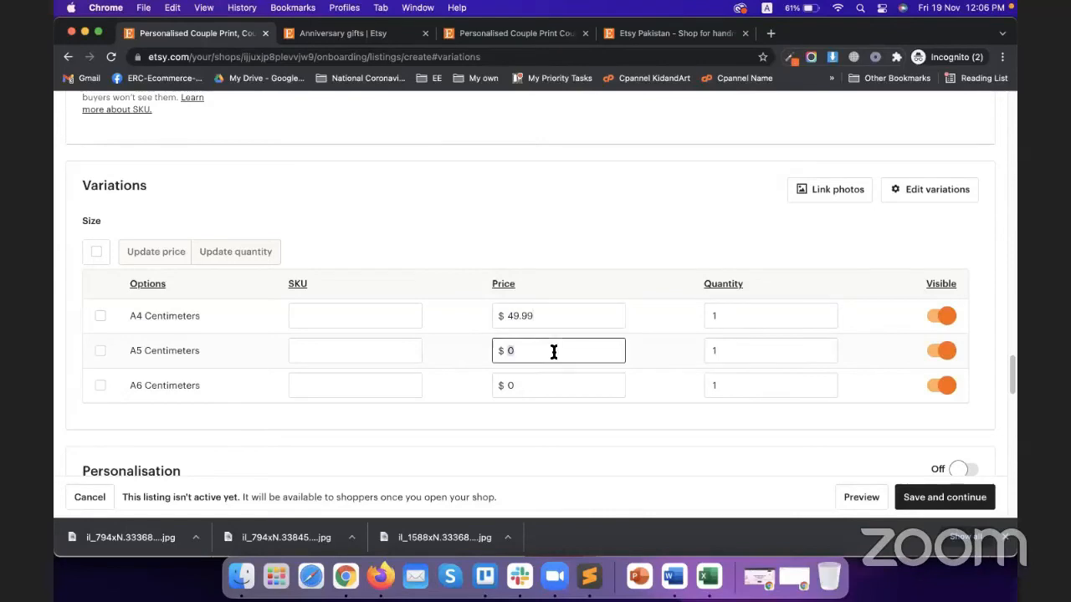
type("6")
key("BackSpace")
type("59.99")
left_click(533, 383)
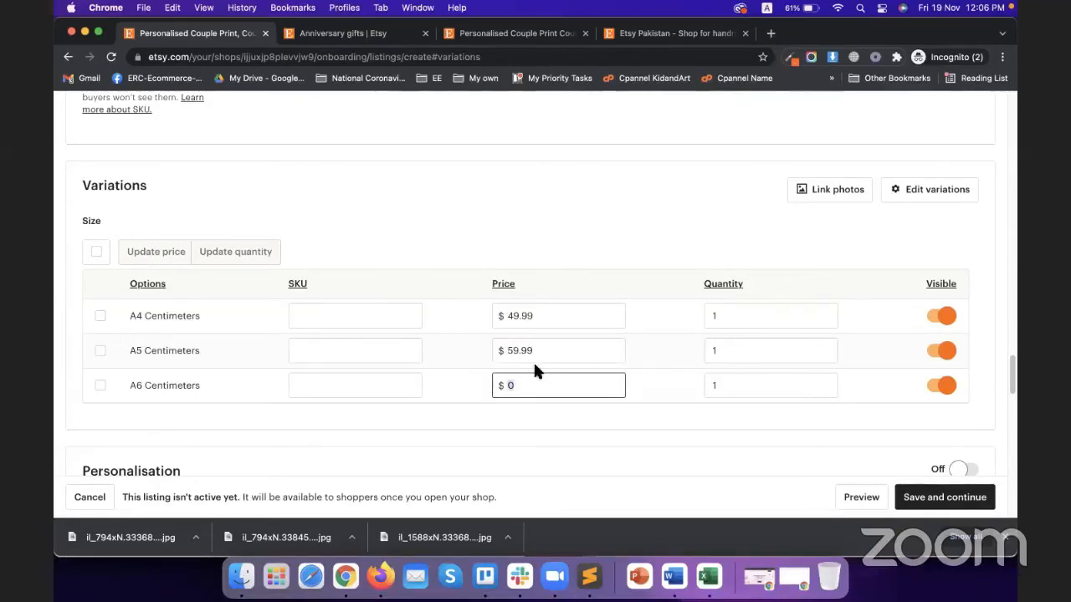
type("69.99")
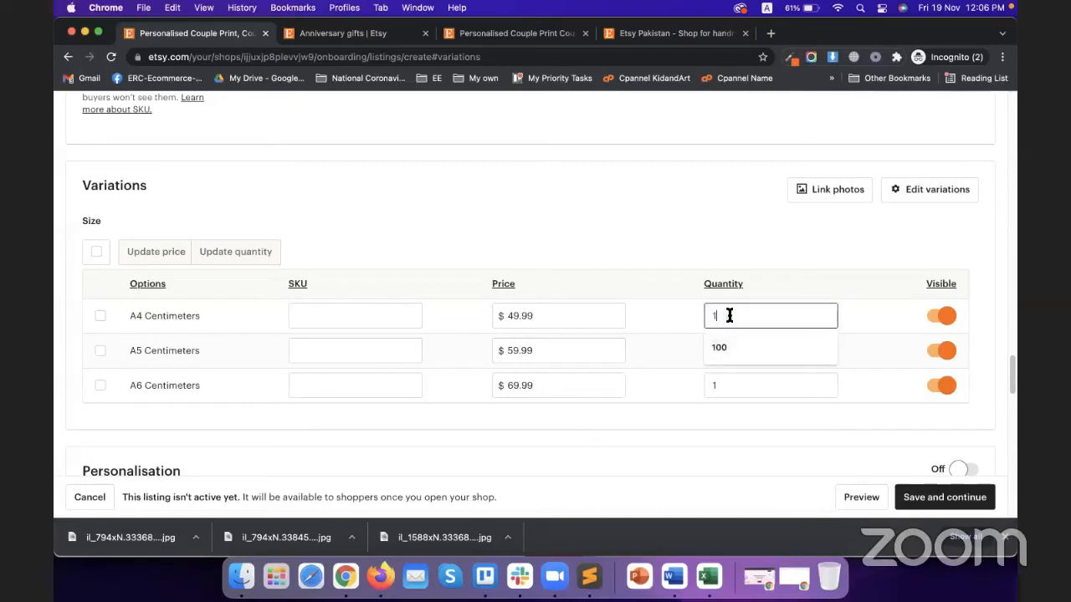
Set the quantity of each size option to 100
left_click(724, 347)
left_click(727, 345)
left_click(732, 383)
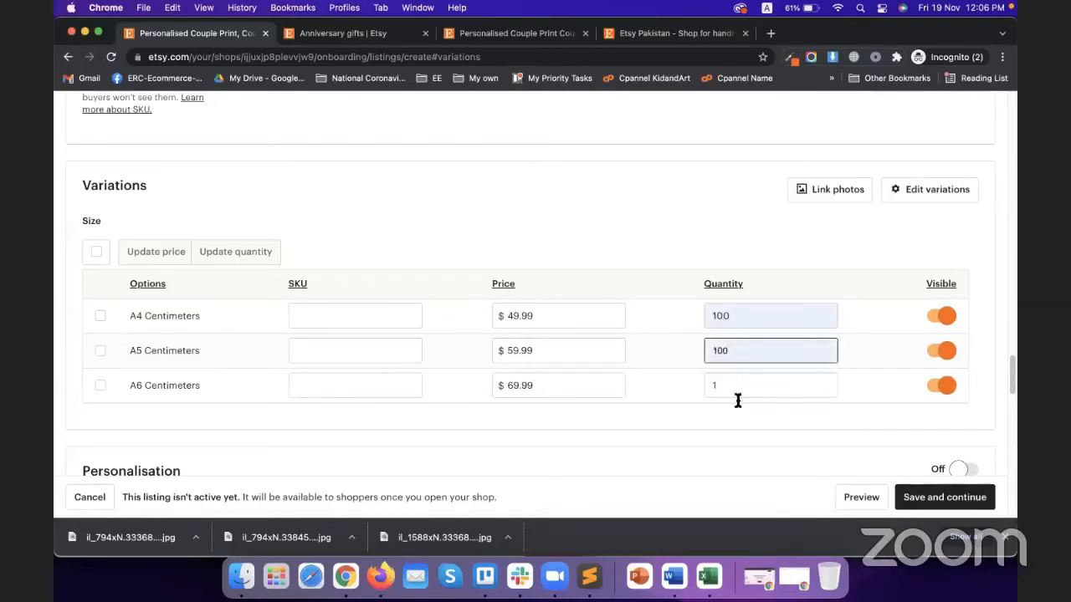
left_click(738, 387)
left_click(728, 412)
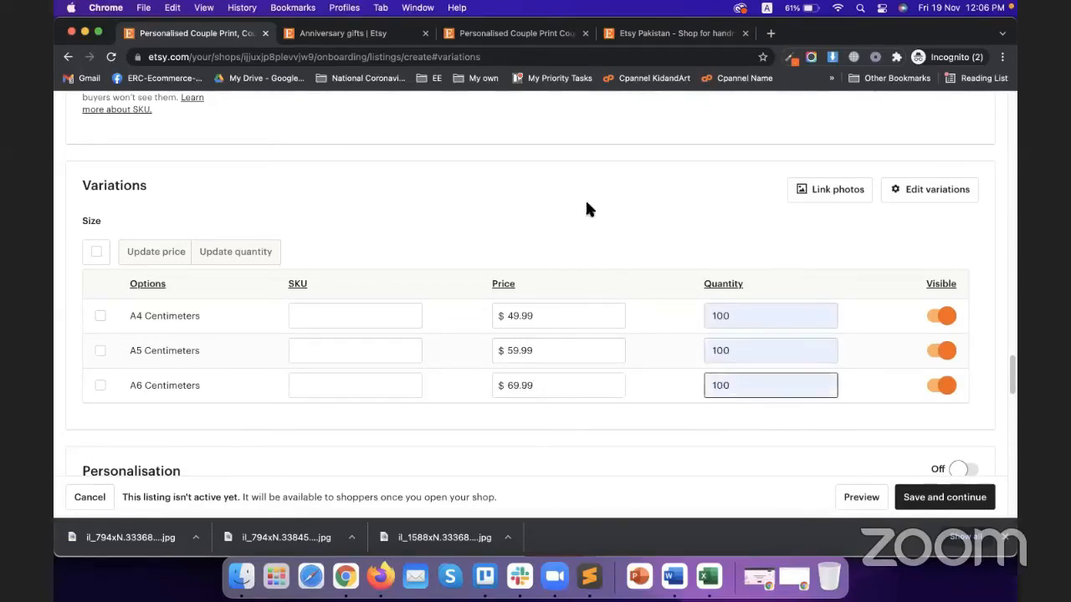
Link the first photo to A4, the middle photo to A5 and the third to A6
left_click(831, 193)
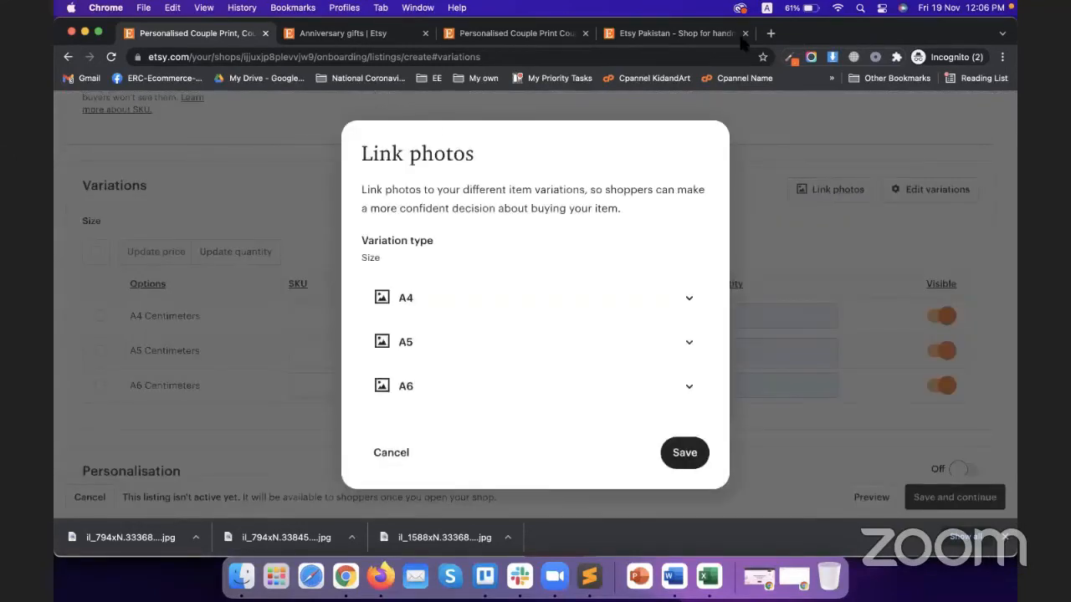
left_click(689, 301)
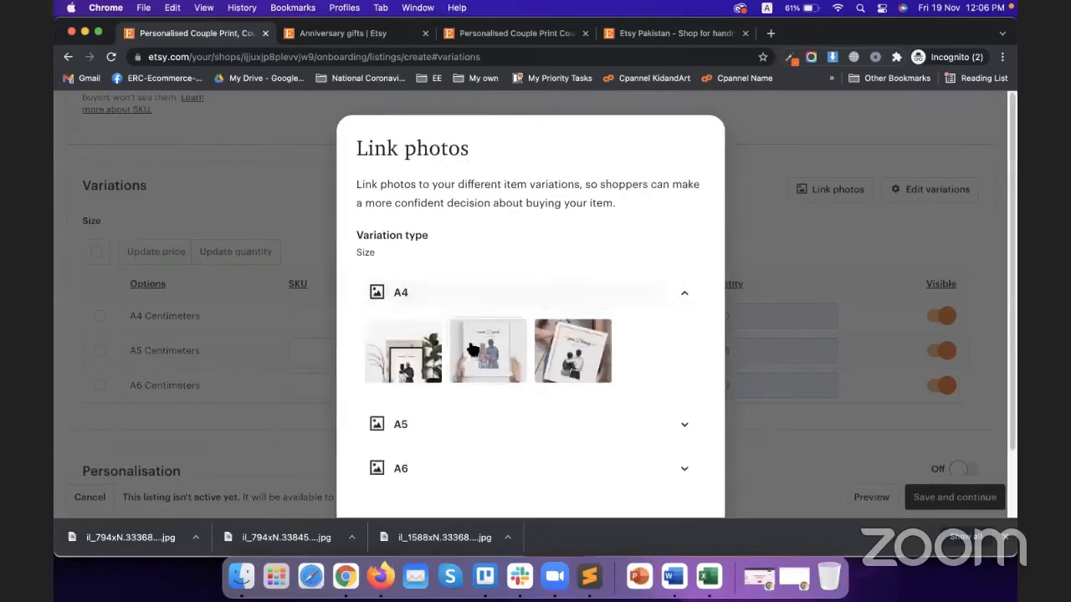
left_click(652, 426)
left_click(572, 474)
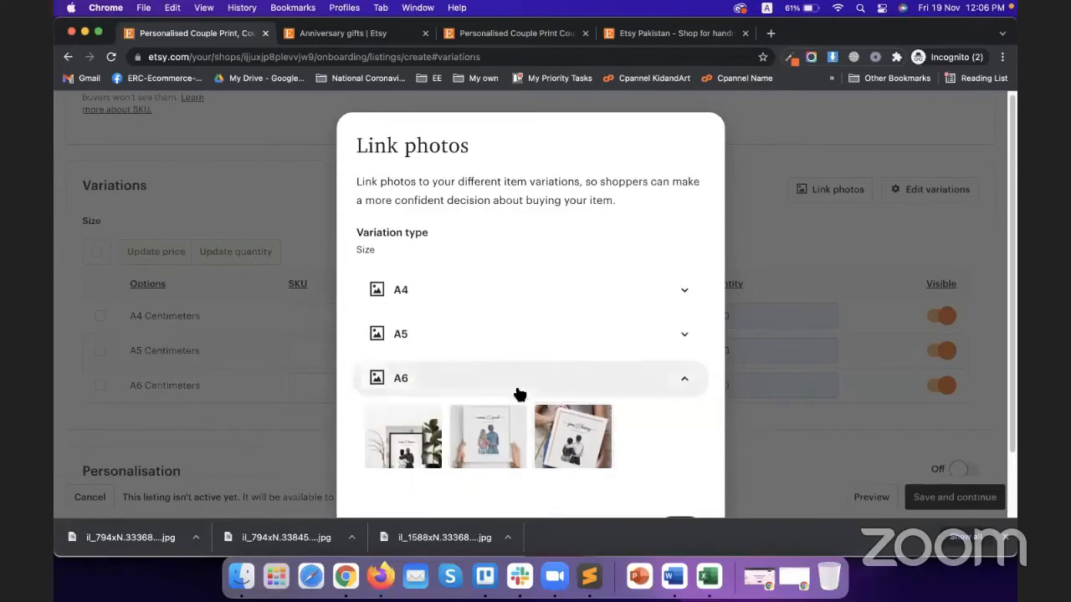
scroll(516, 394, "down", 2)
left_click(493, 361)
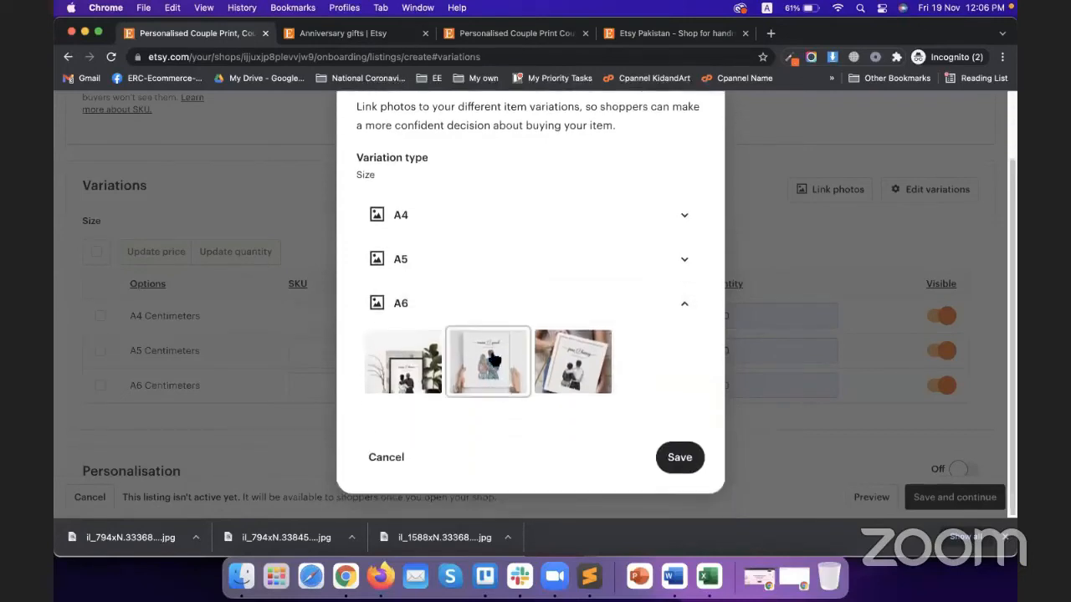
left_click(478, 219)
left_click(391, 280)
left_click(422, 346)
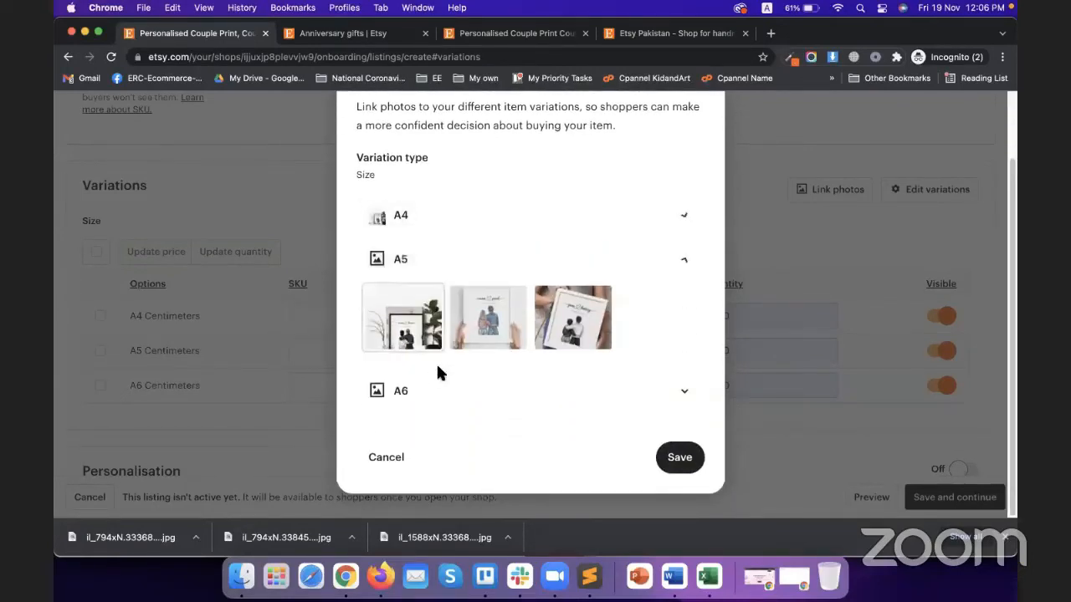
left_click(483, 344)
left_click(476, 395)
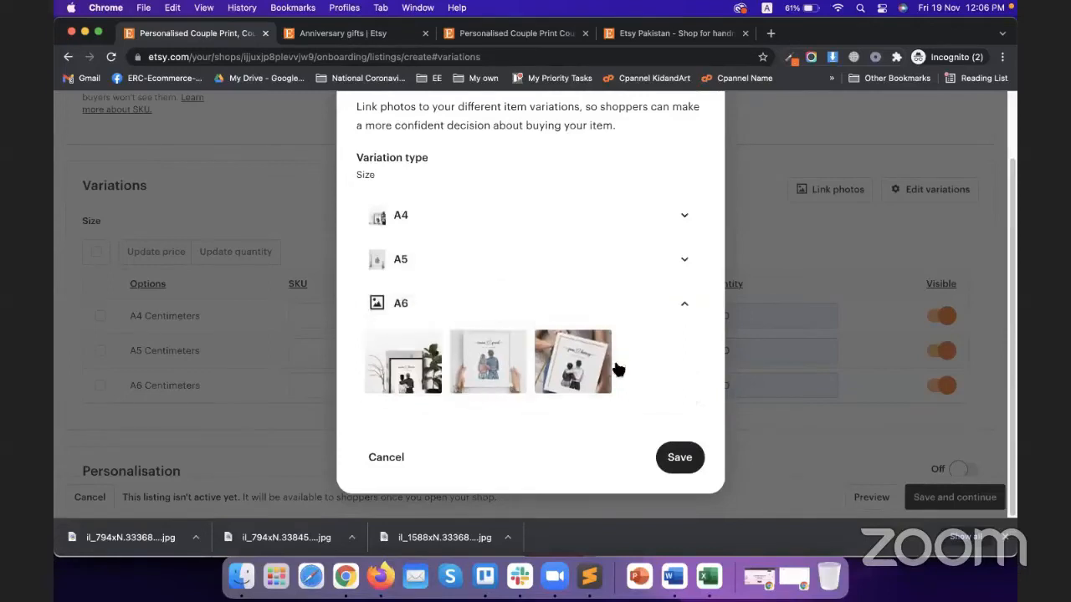
left_click(592, 375)
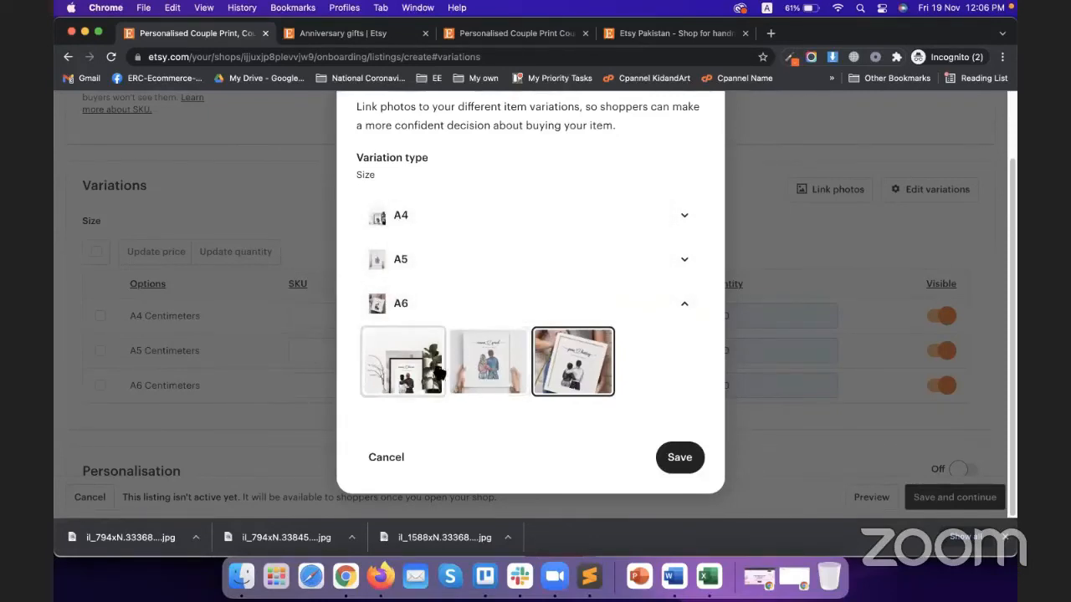
left_click(674, 457)
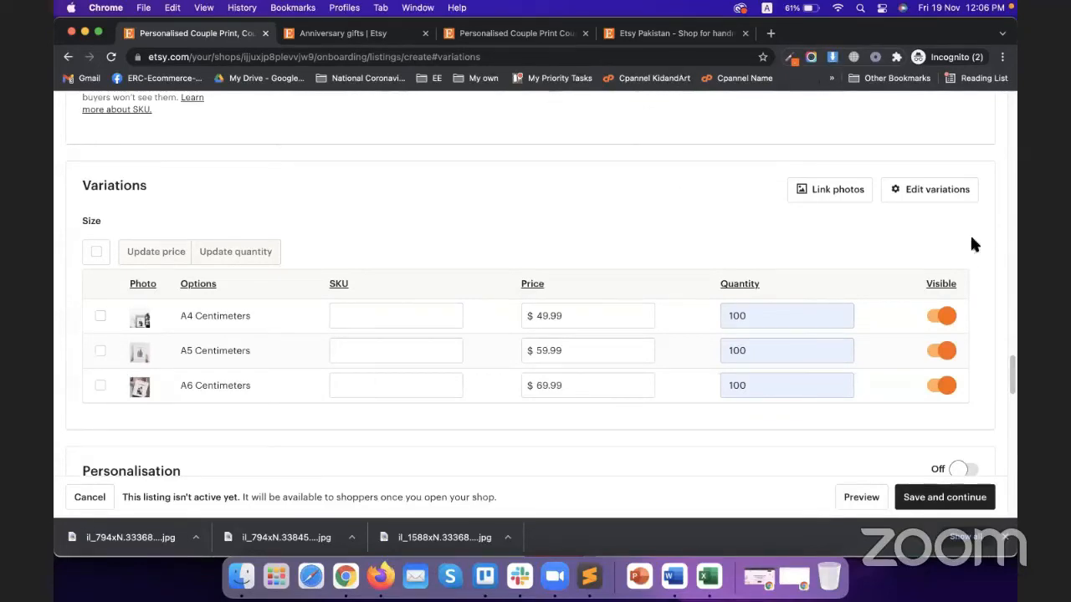
Add Primary colour as a second variation type
left_click(931, 191)
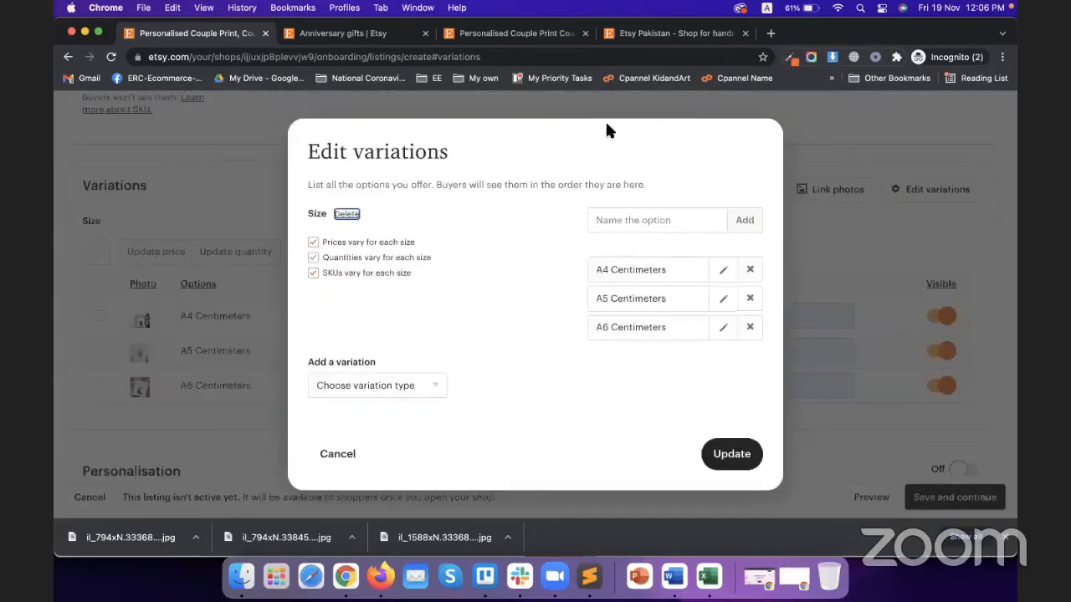
left_click(423, 382)
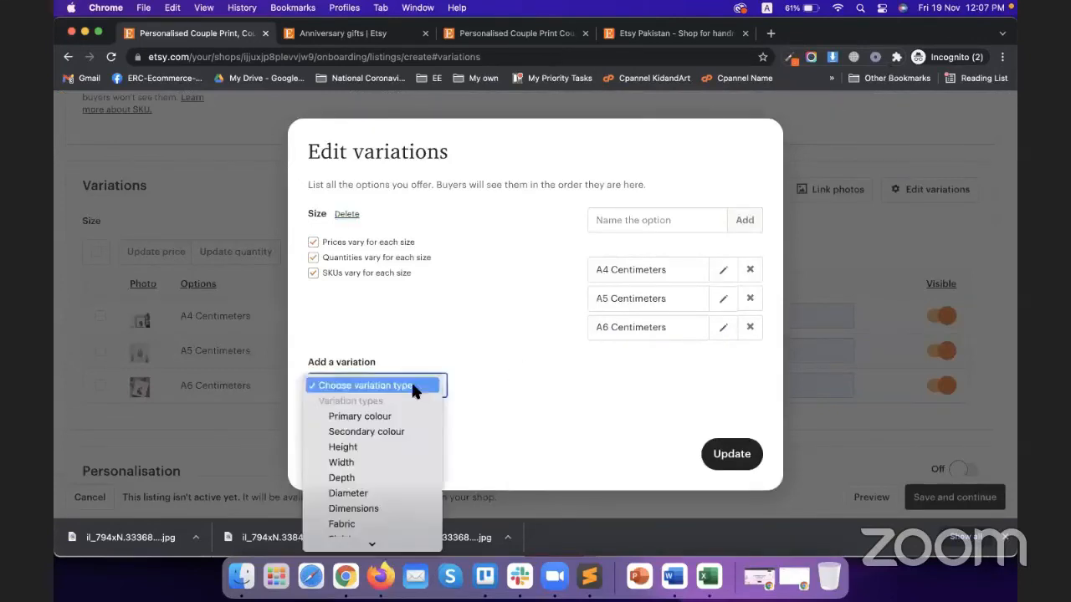
left_click(374, 416)
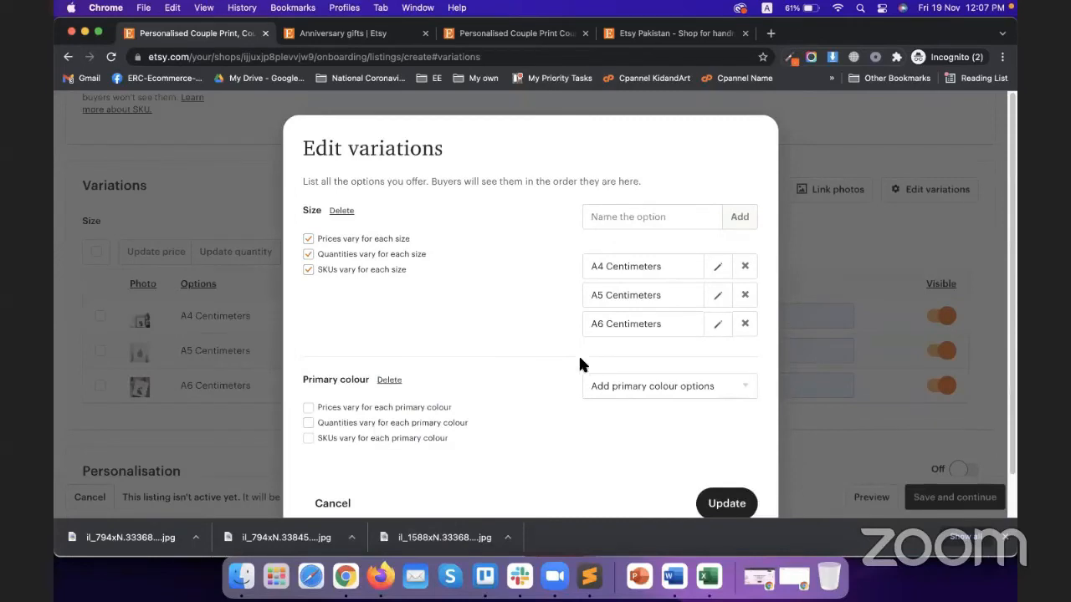
scroll(680, 351, "down", 2)
Add Beige, Brown, Gold and Orange colour options and update the variations
left_click(678, 355)
left_click(663, 382)
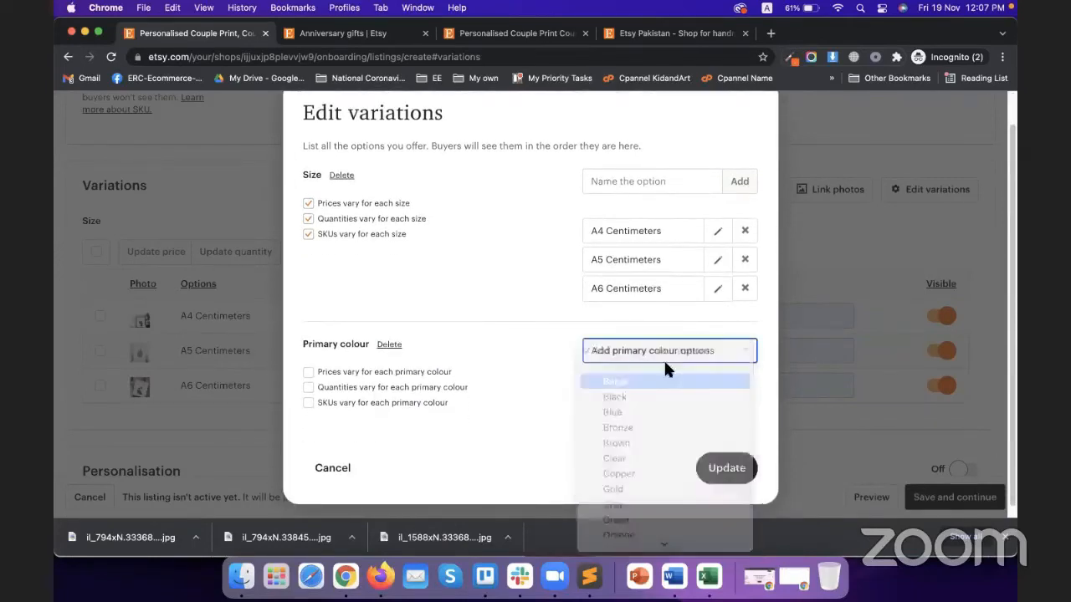
left_click(665, 355)
left_click(650, 427)
left_click(657, 358)
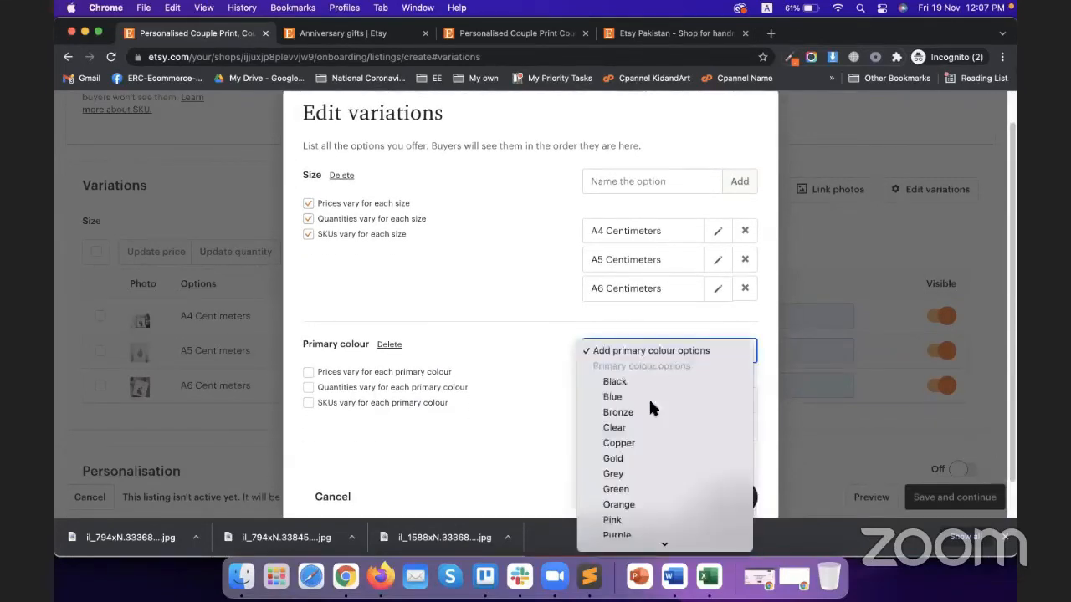
left_click(649, 458)
left_click(653, 351)
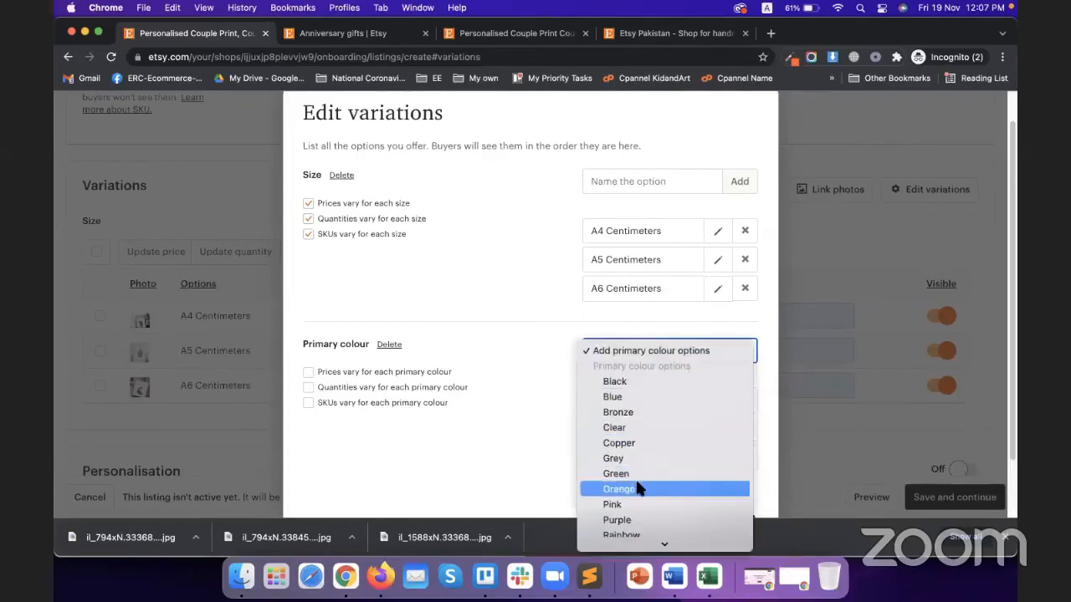
left_click(637, 489)
scroll(574, 370, "down", 2)
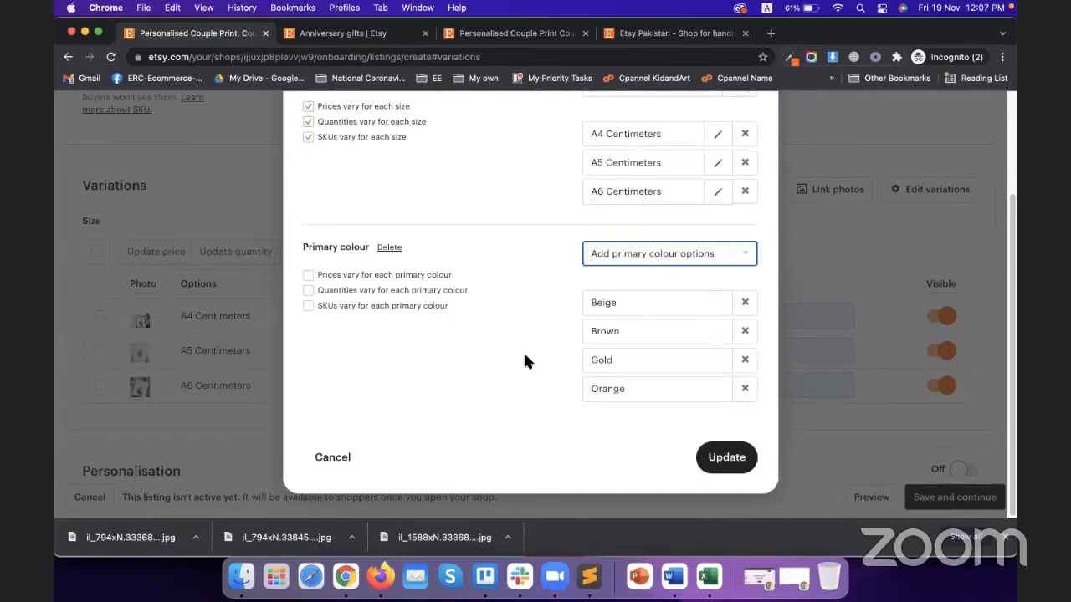
left_click(711, 456)
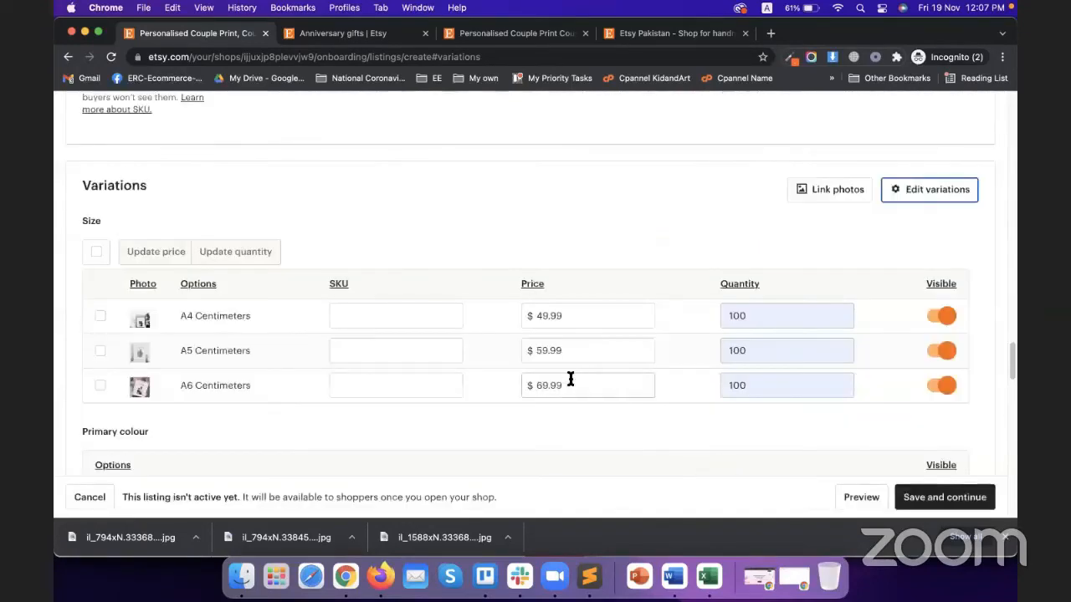
Turn on personalisation and draft buyer instructions ending 'want to have on your photo'
scroll(406, 329, "down", 10)
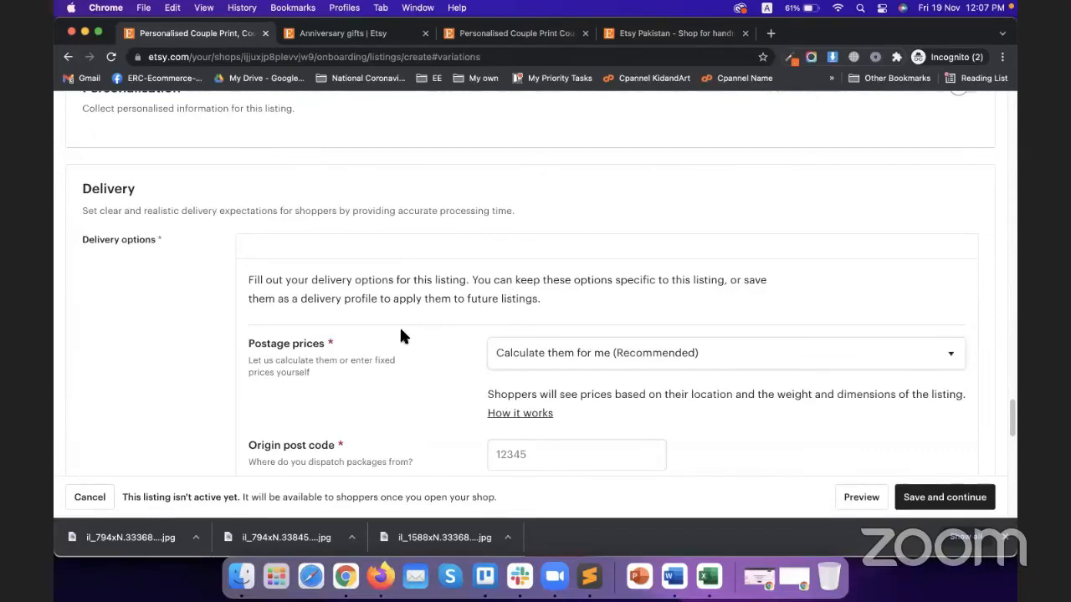
scroll(400, 335, "up", 3)
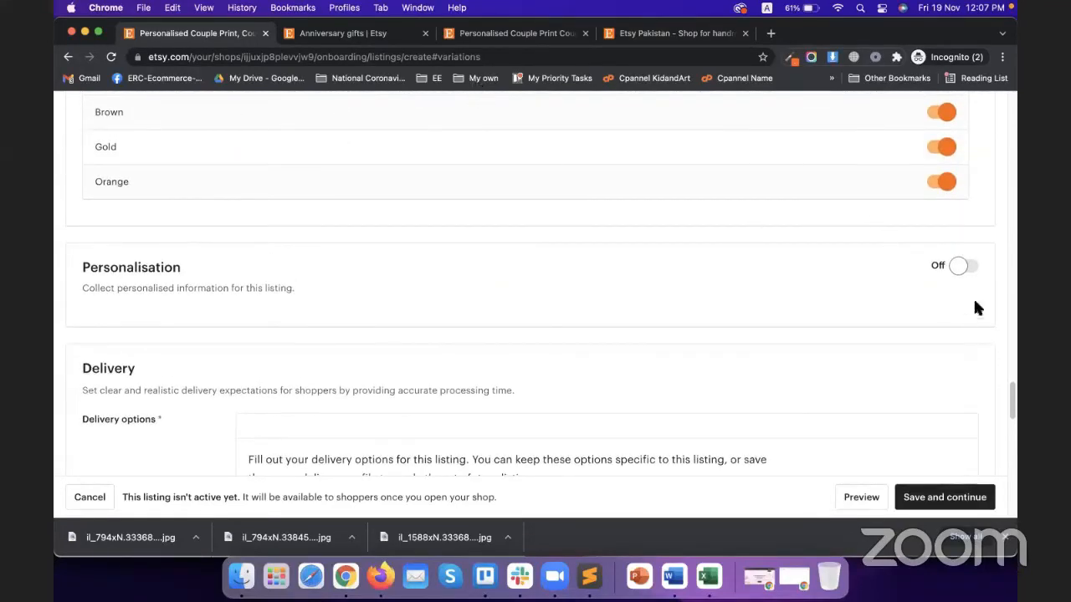
left_click(963, 267)
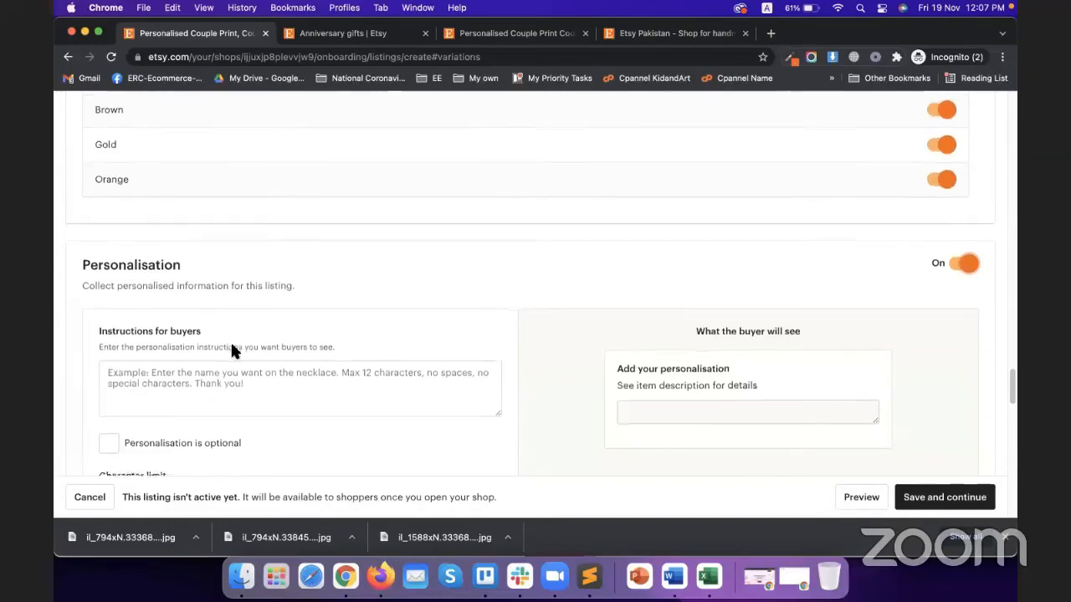
scroll(200, 338, "down", 2)
left_click(177, 299)
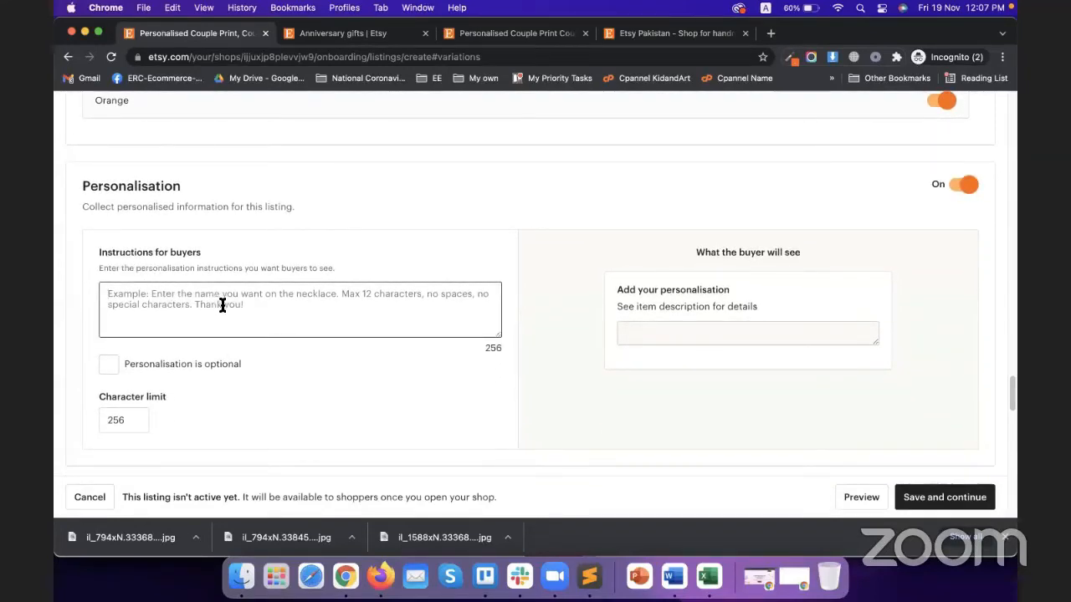
type("Wrt")
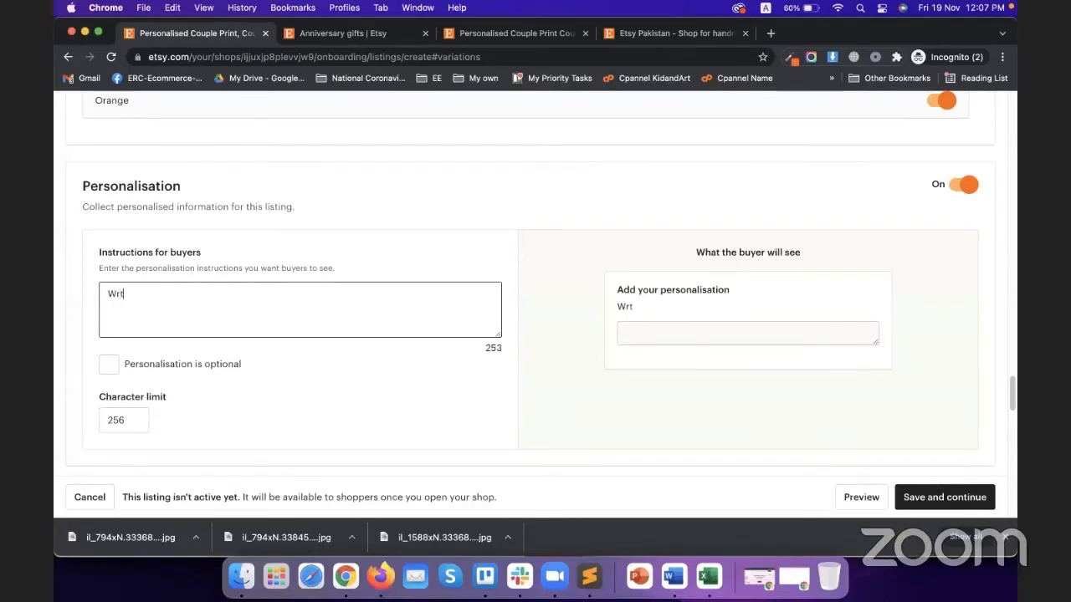
type("ie")
key("BackSpace")
key("BackSpace")
key("BackSpace")
type("rite ")
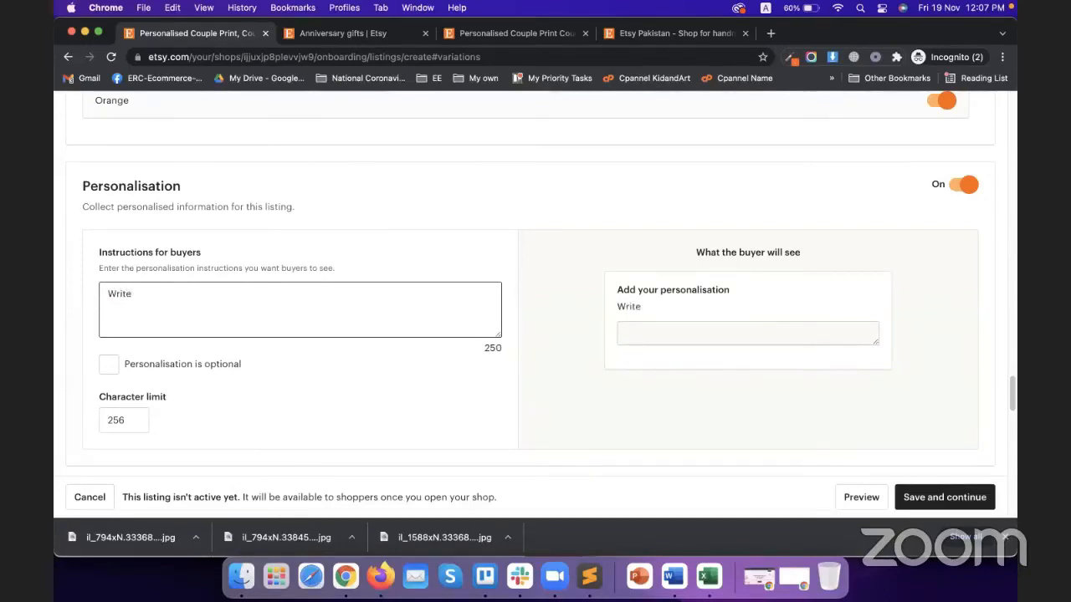
type("20 cha")
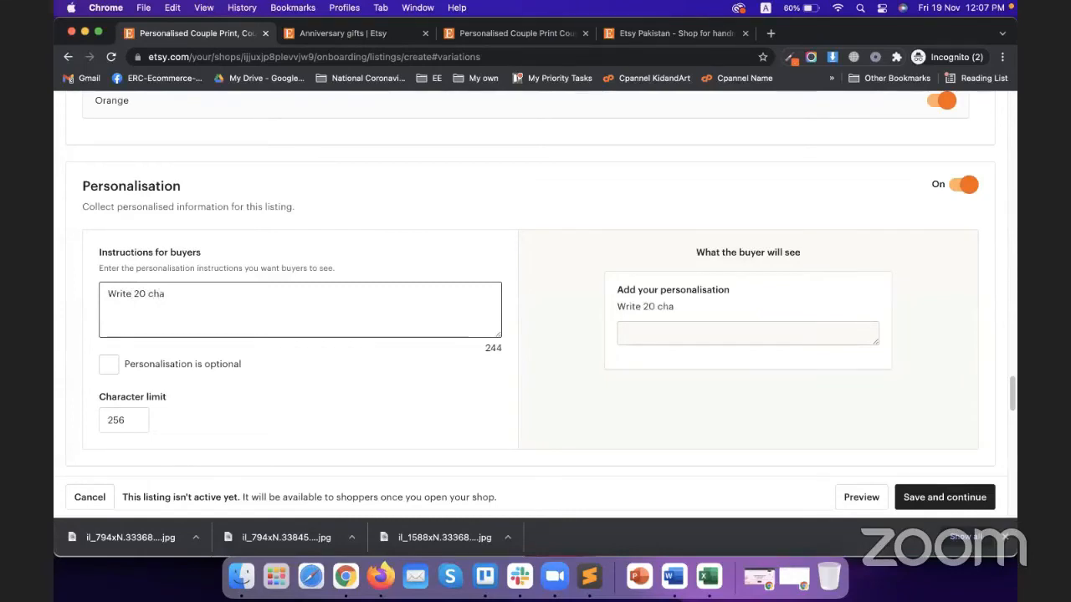
key("BackSpace")
key("BackSpace")
key("BackSpace")
type("words")
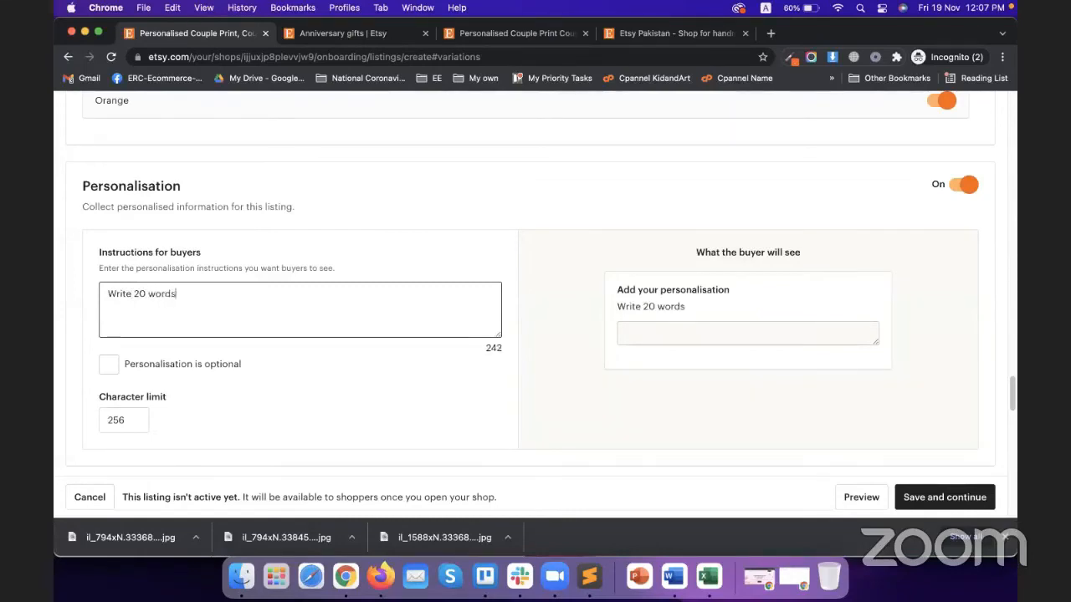
type(" you win")
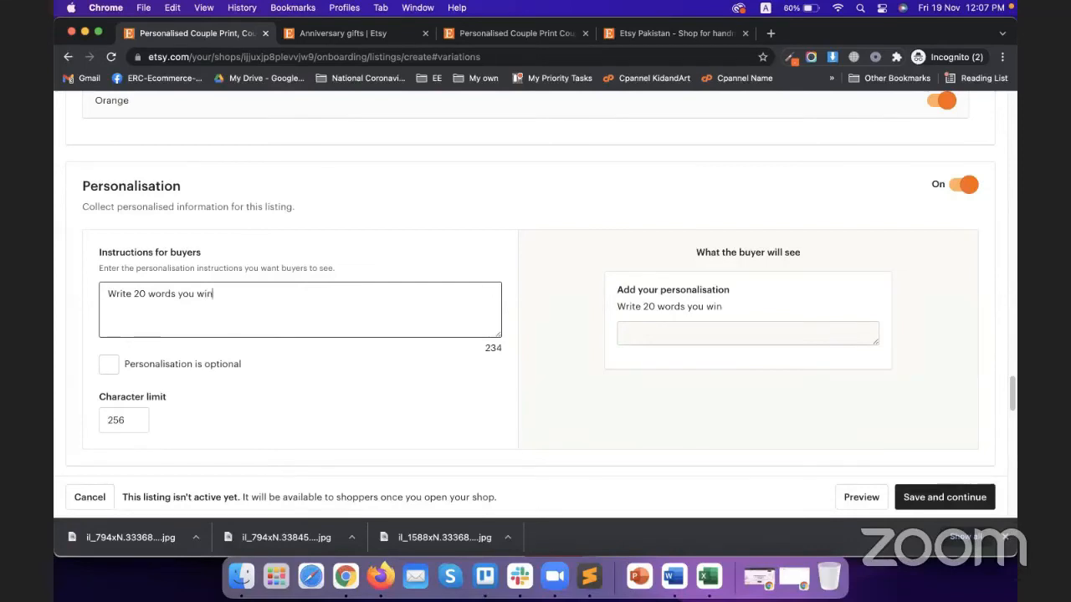
key("BackSpace")
key("BackSpace")
type("ant to have on ")
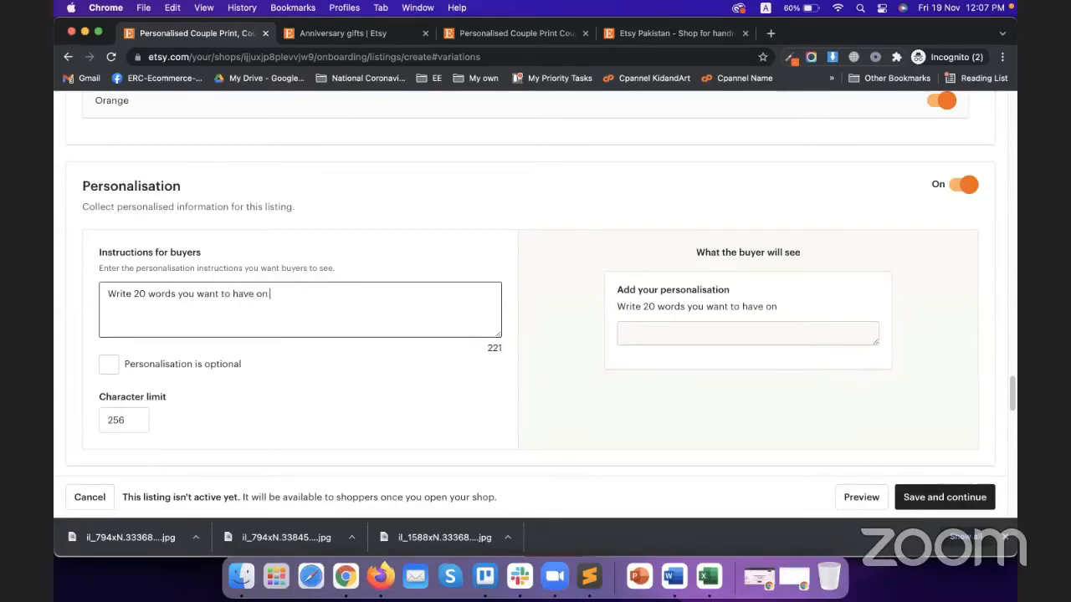
type("your photo")
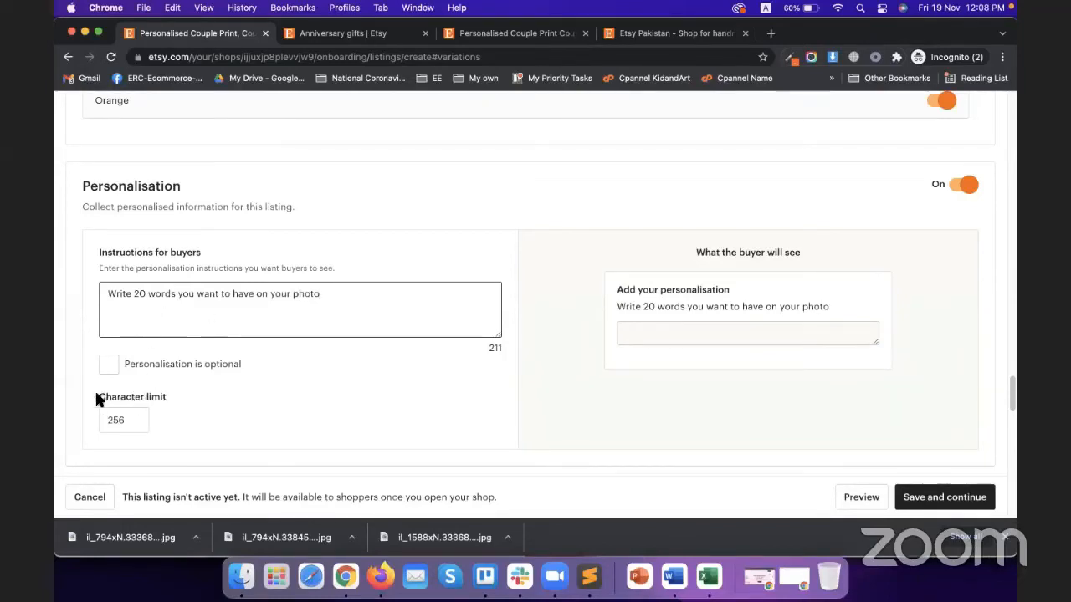
Reword the instructions to 'Write 200 Character you want to have on your photo' and make personalisation optional
left_click_drag(96, 398, 144, 398)
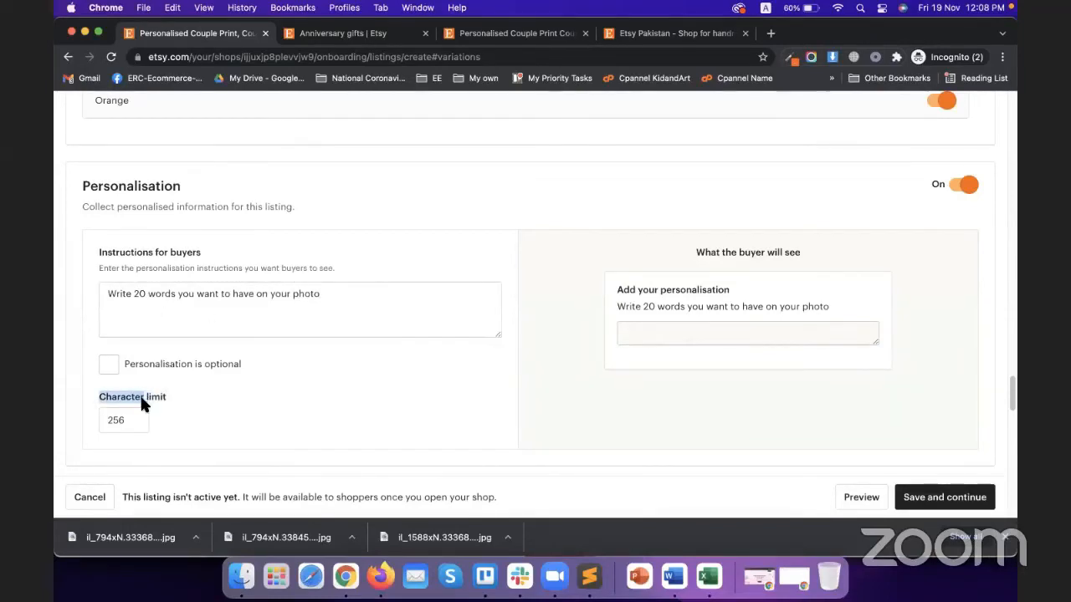
triple_click(146, 293)
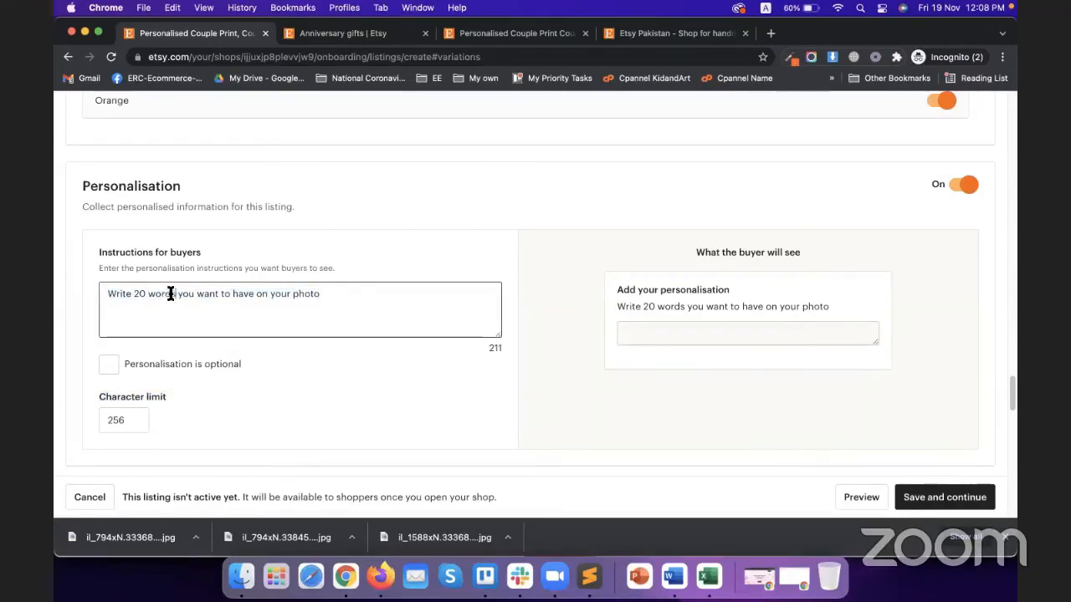
left_click_drag(173, 294, 149, 294)
type("Character")
left_click(145, 295)
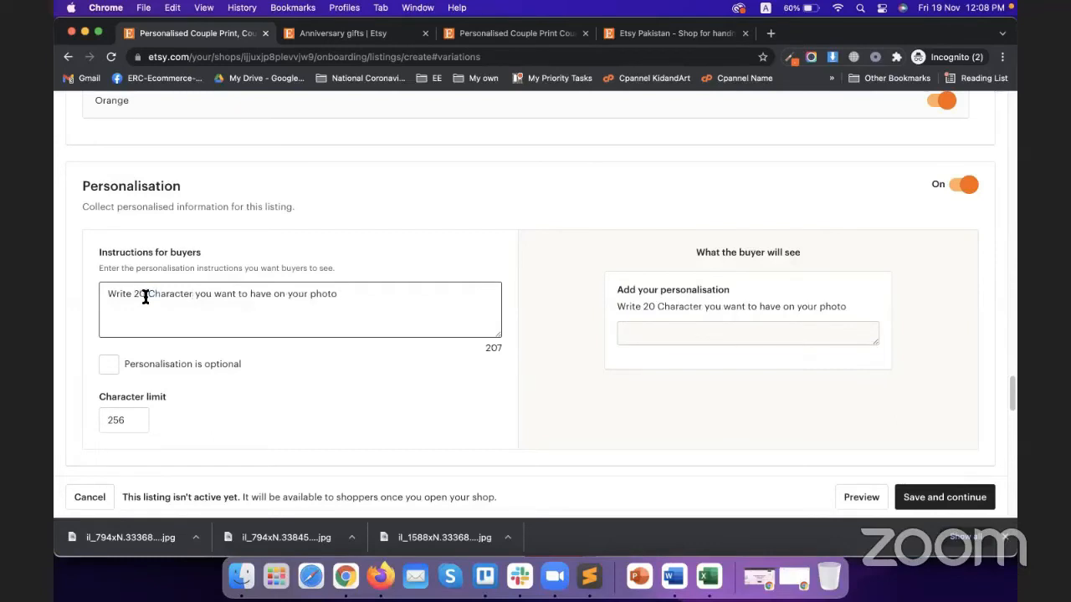
type("0")
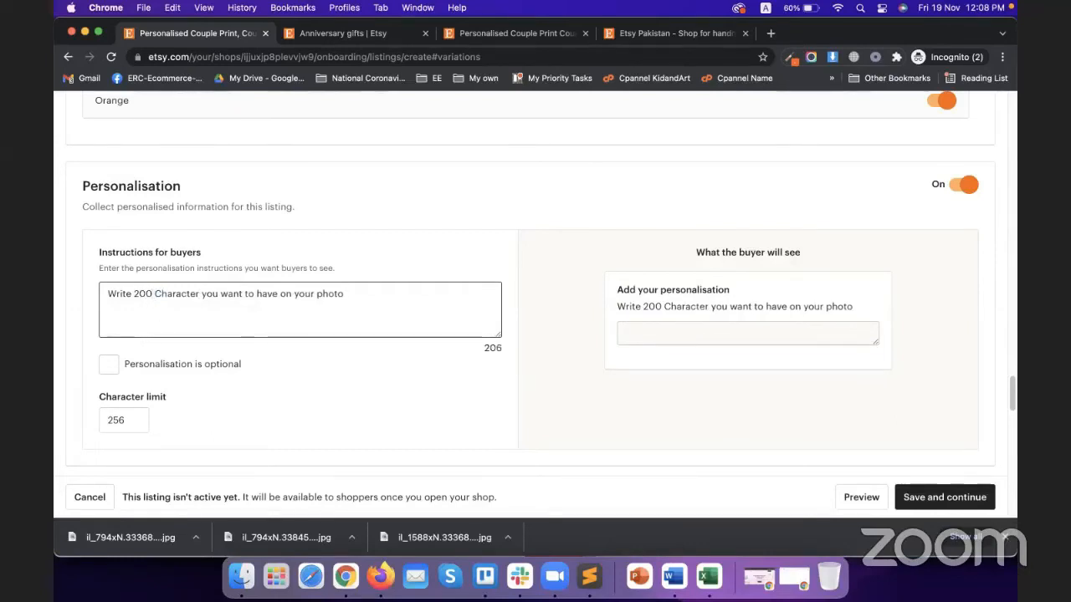
left_click(142, 367)
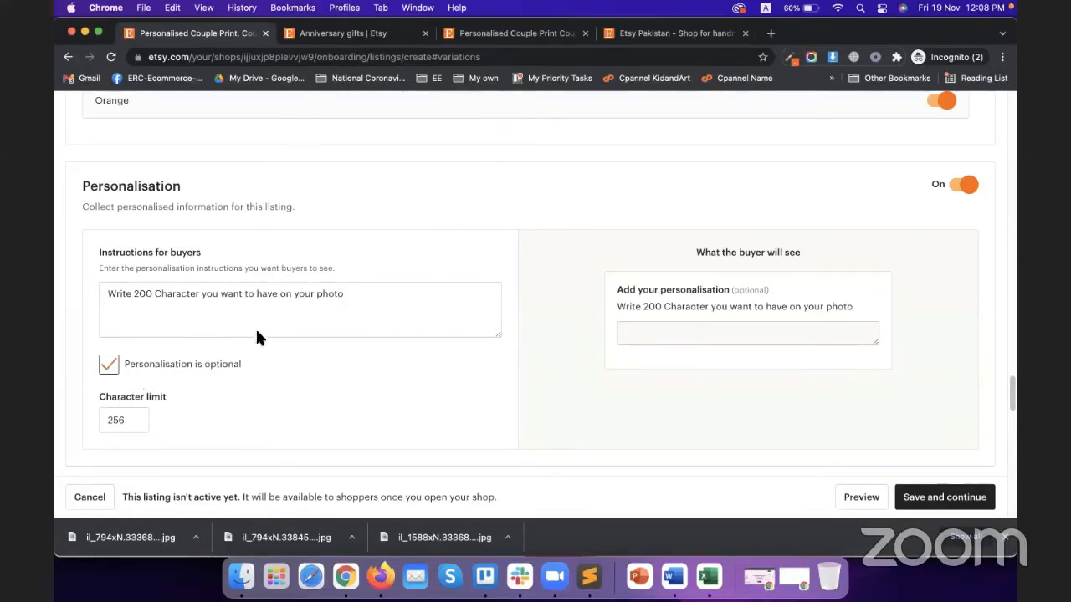
Set postage prices to 'I'll enter fixed prices manually'
scroll(705, 332, "down", 5)
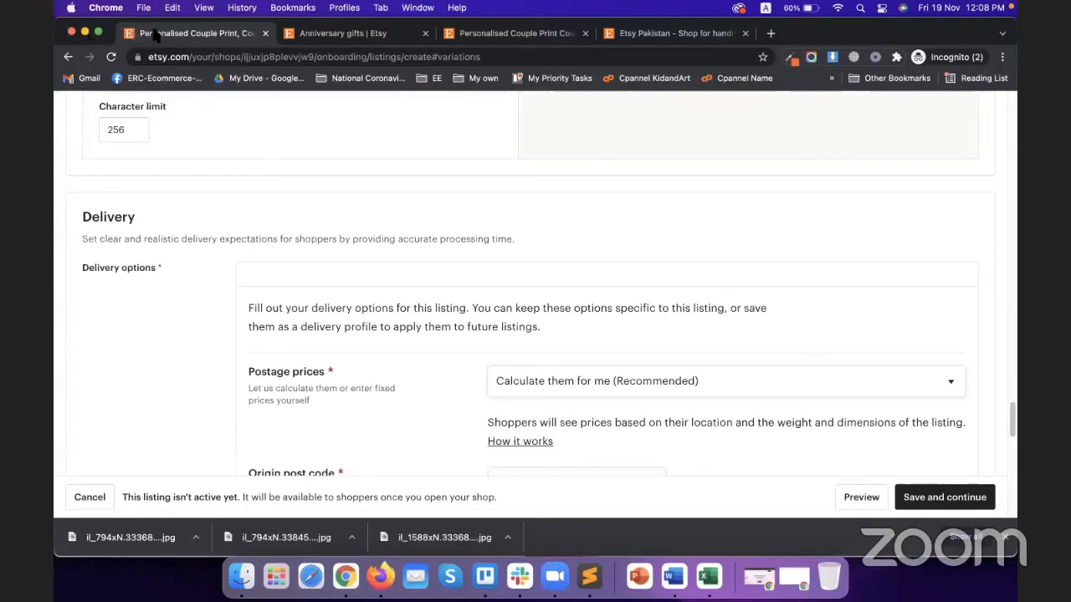
scroll(733, 377, "down", 1)
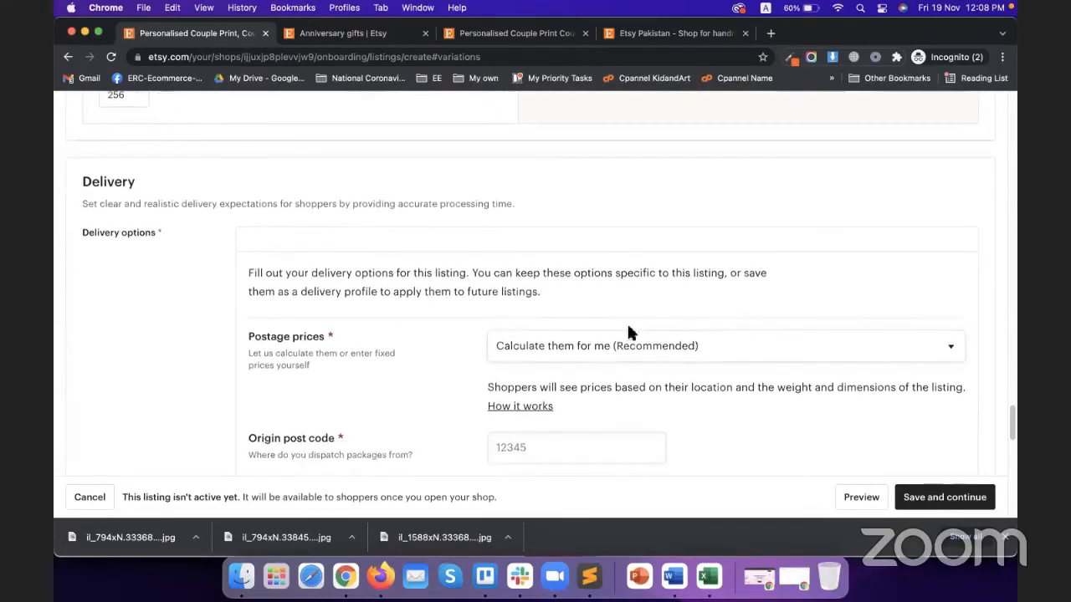
scroll(537, 341, "down", 2)
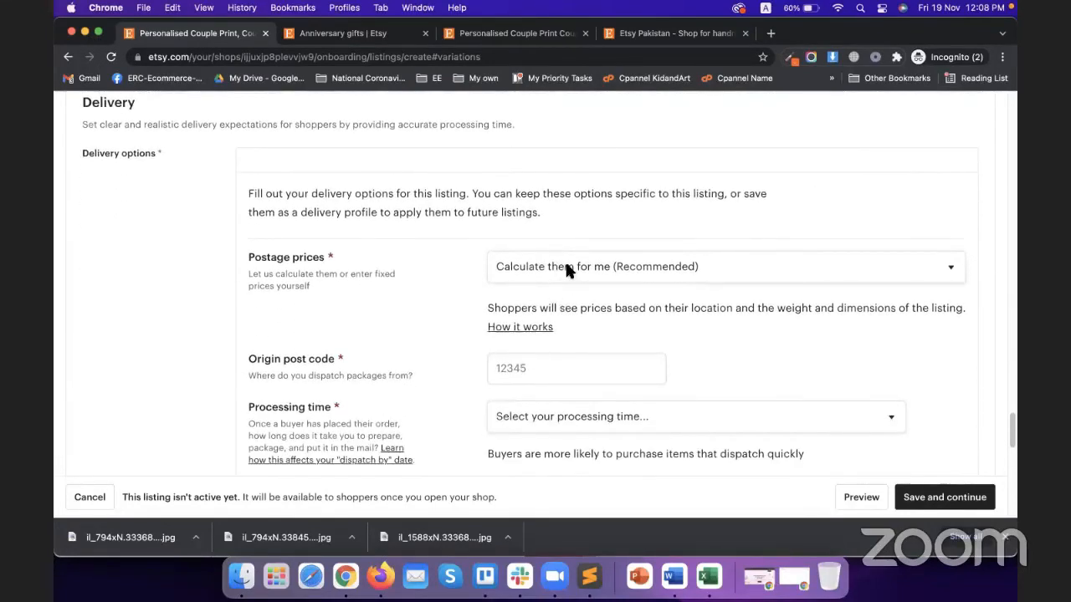
left_click(566, 268)
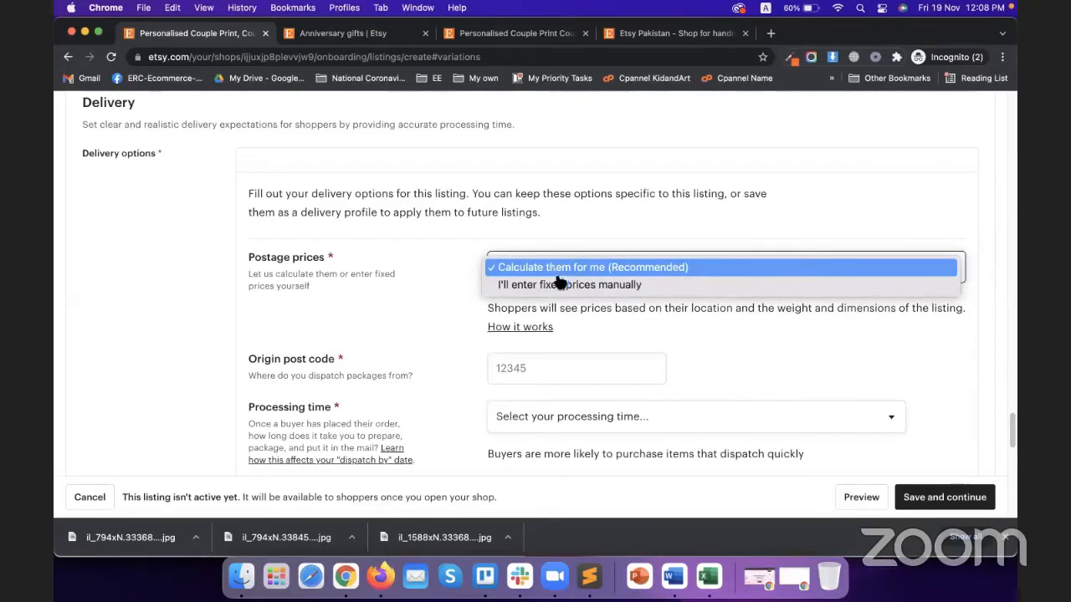
left_click(588, 285)
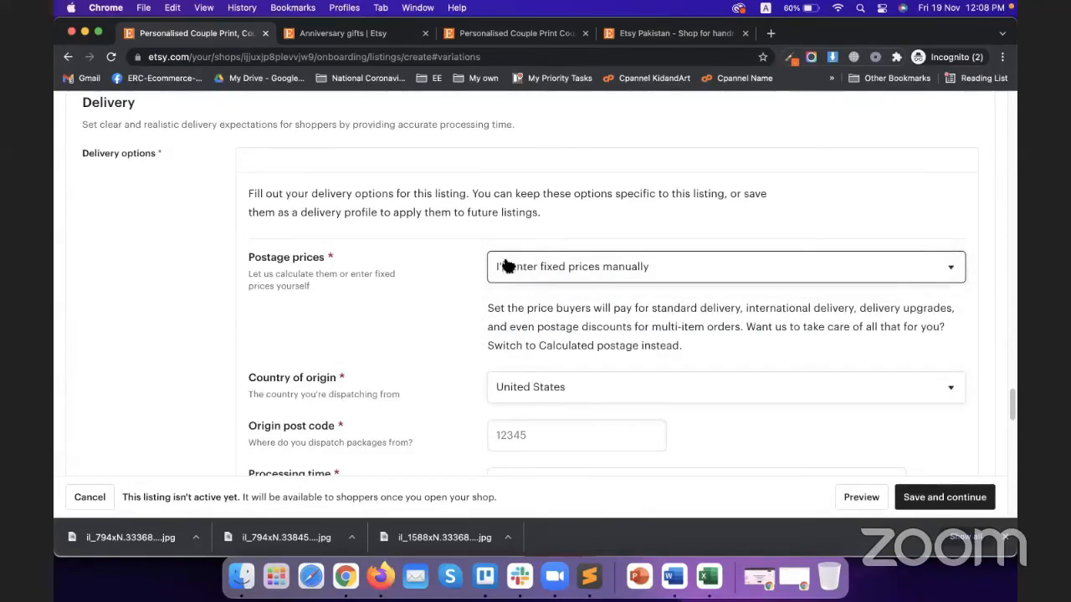
Keep United States as the country of origin and open a new browser tab
scroll(464, 276, "down", 5)
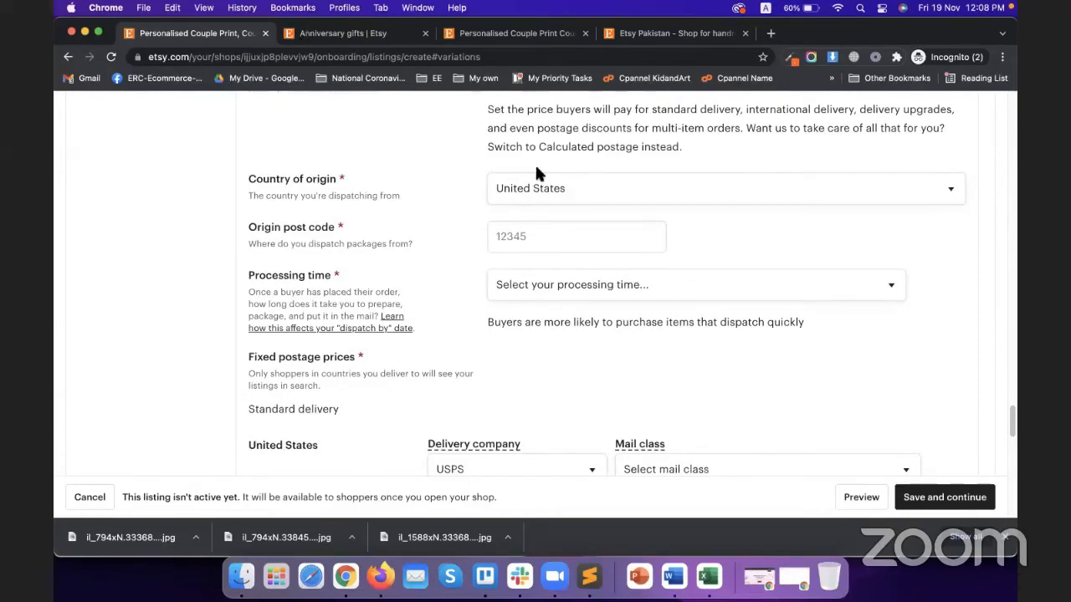
left_click(565, 189)
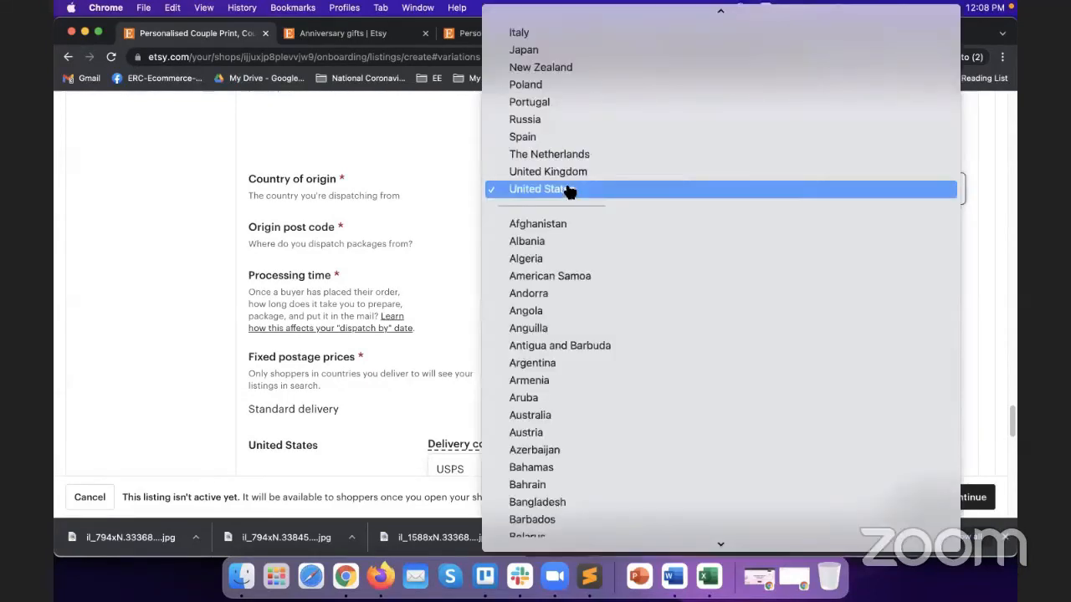
scroll(567, 209, "up", 3)
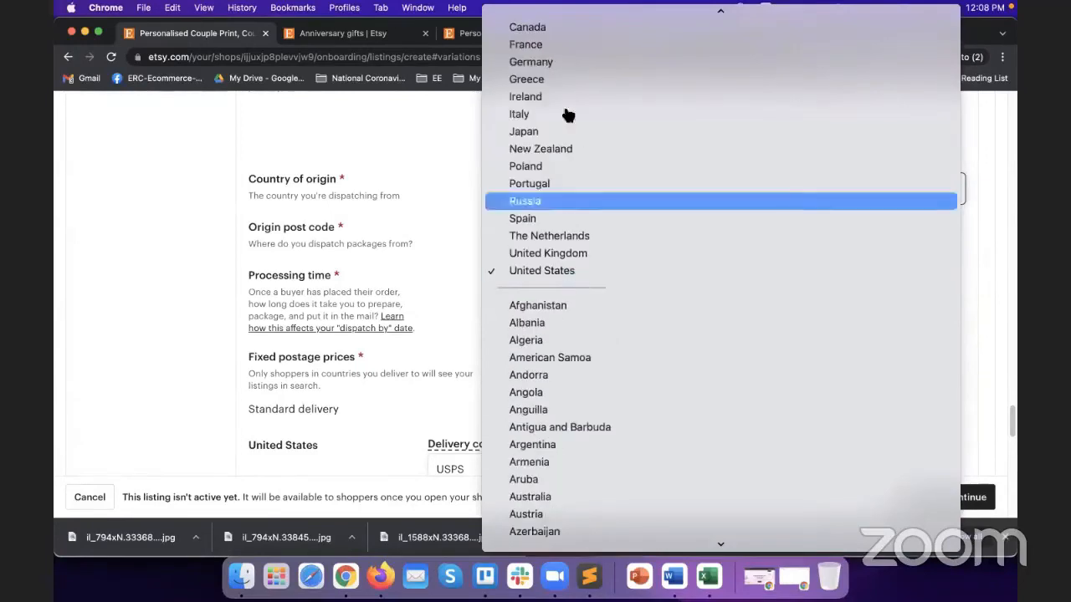
left_click(544, 272)
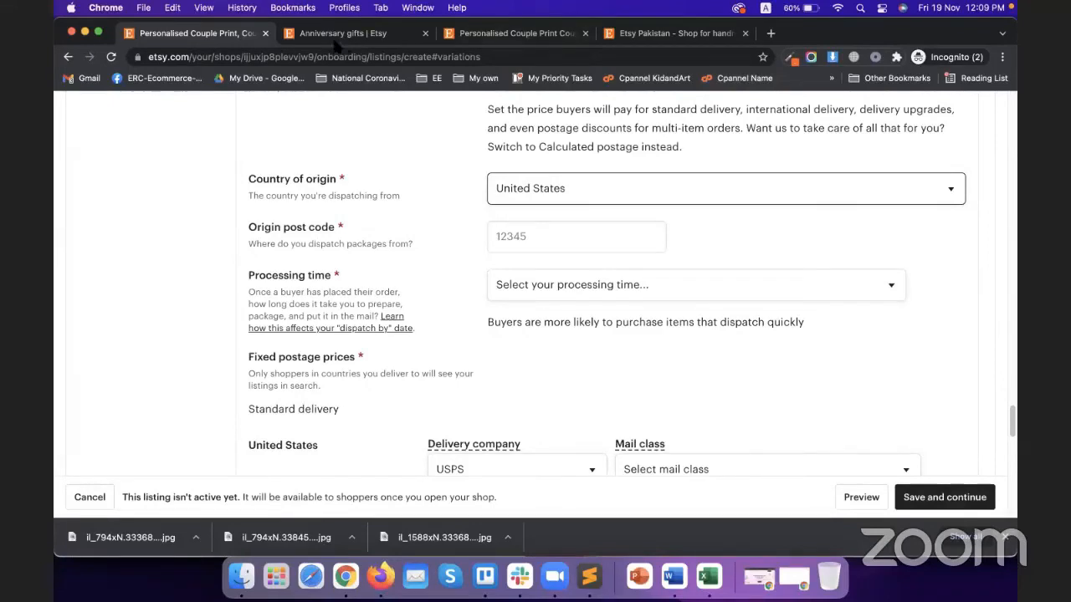
left_click(769, 34)
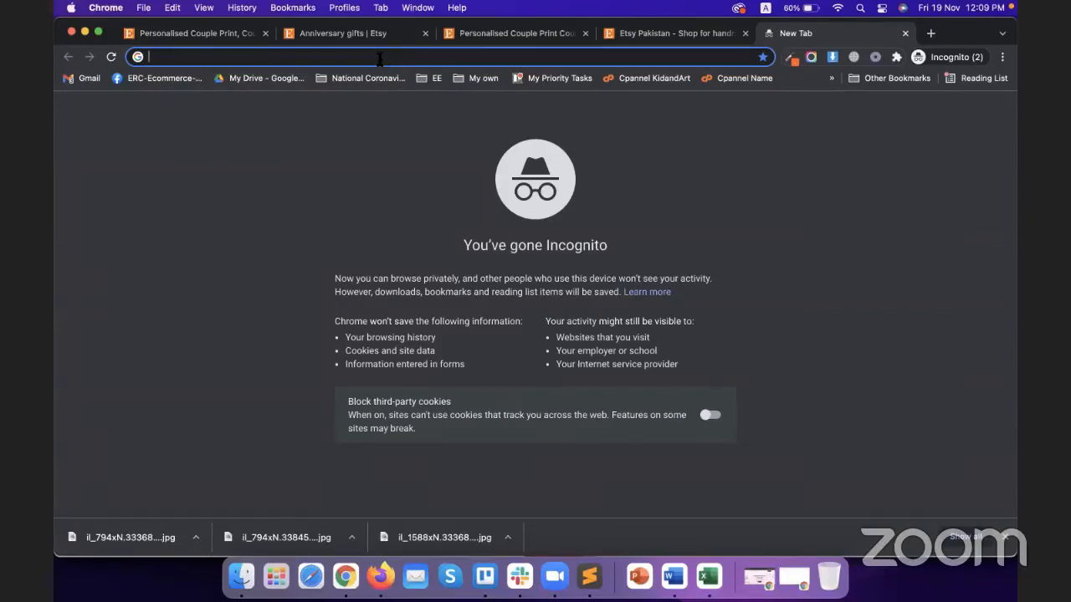
Search Google for 'california postal codes' and grab the 90210 Beverly Hills code
type("ca")
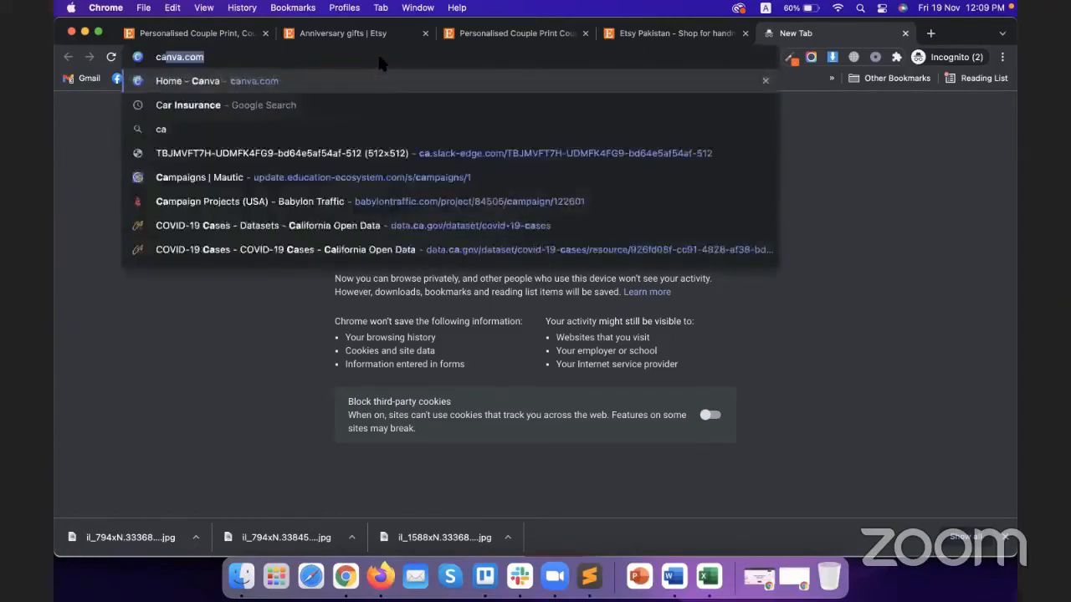
type("lifornia ")
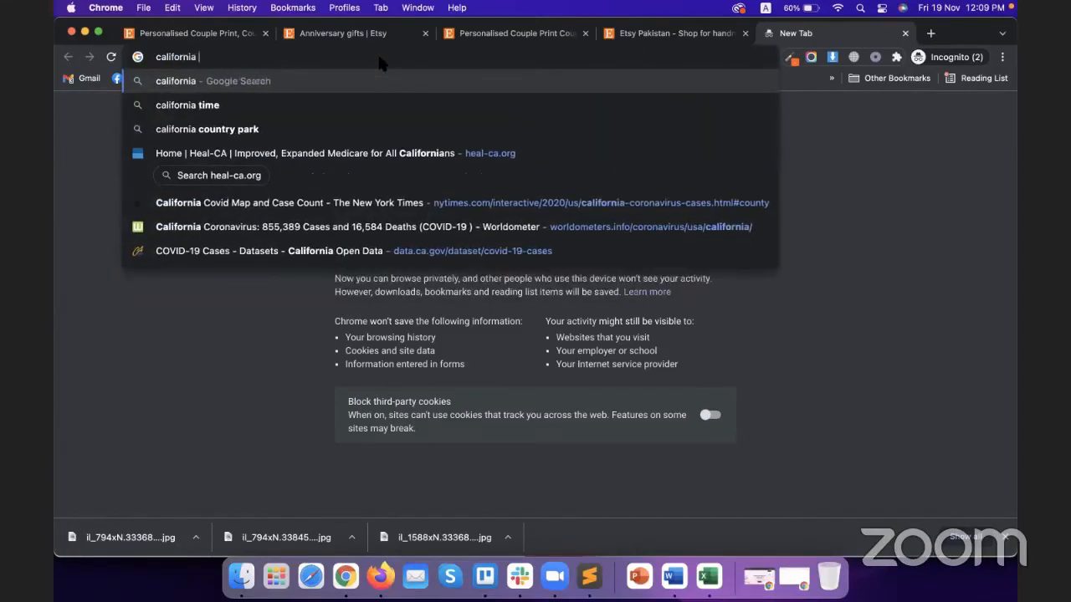
type("postal code")
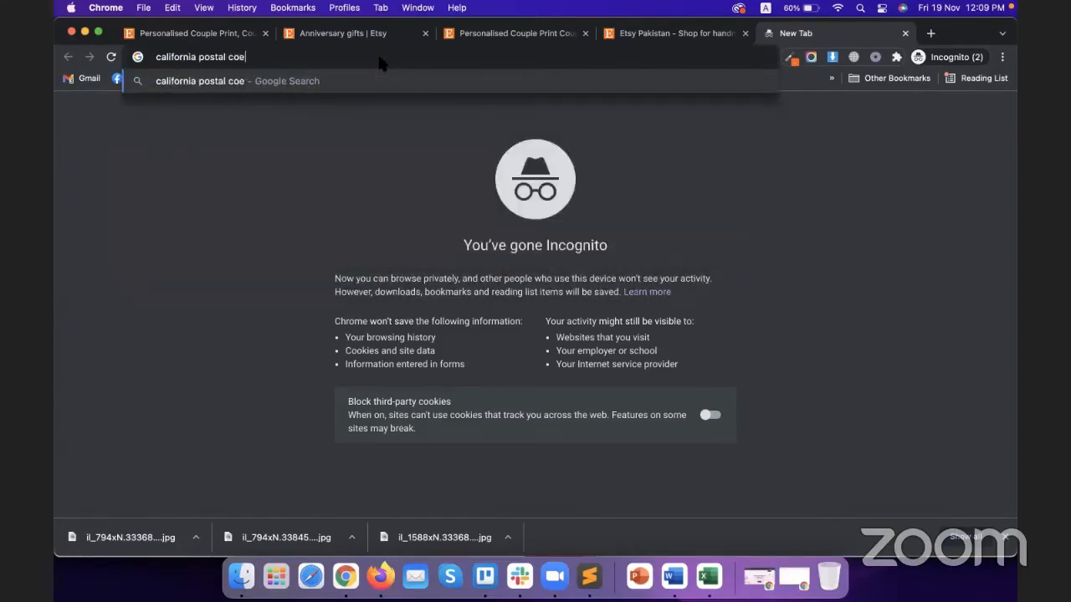
type("s")
key("Return")
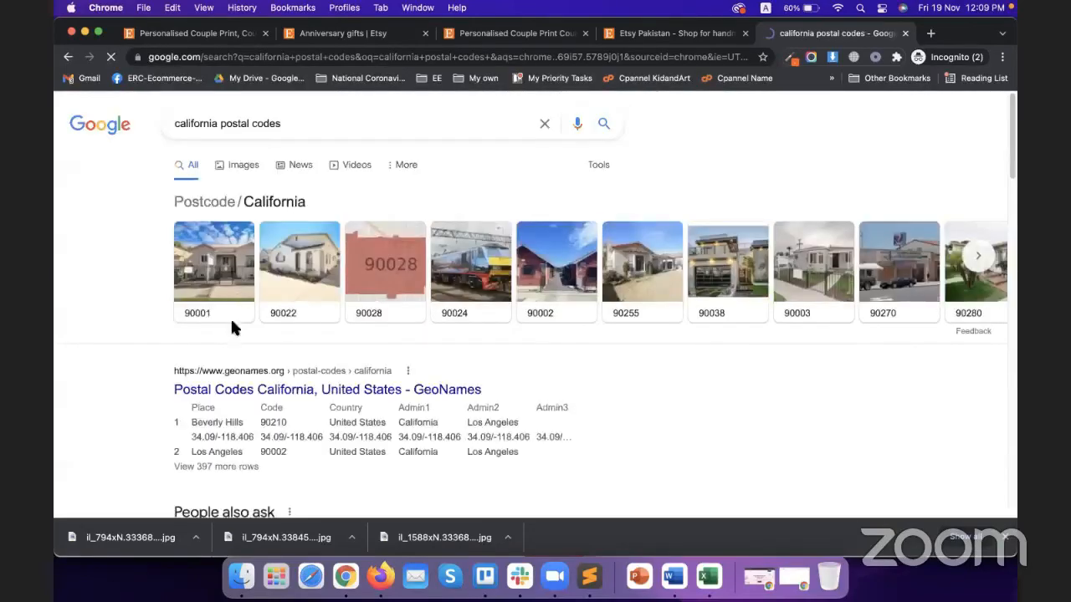
scroll(210, 371, "down", 3)
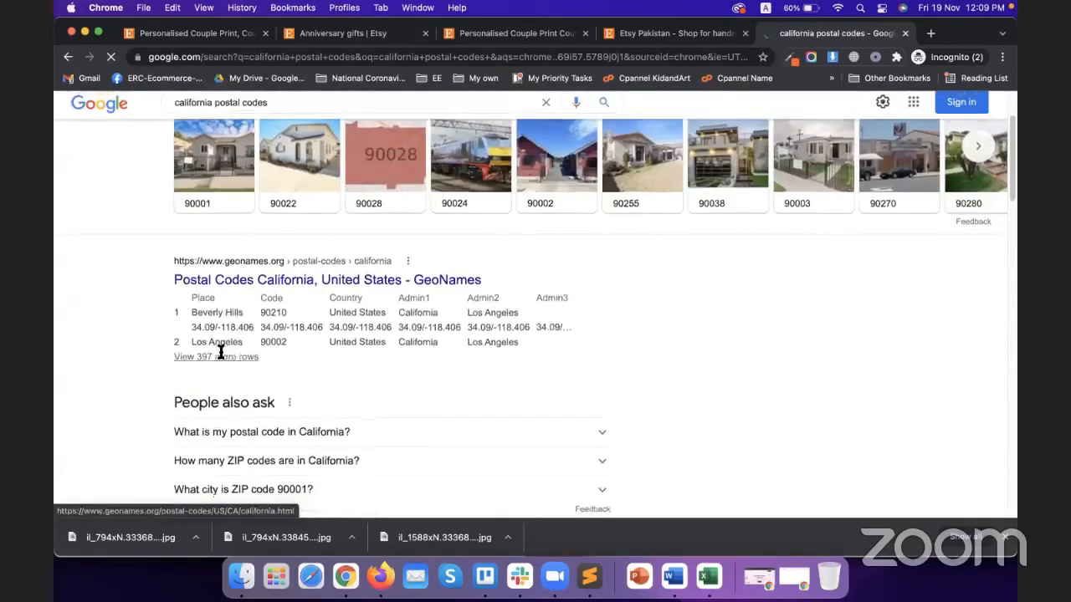
double_click(280, 314)
key("super+c")
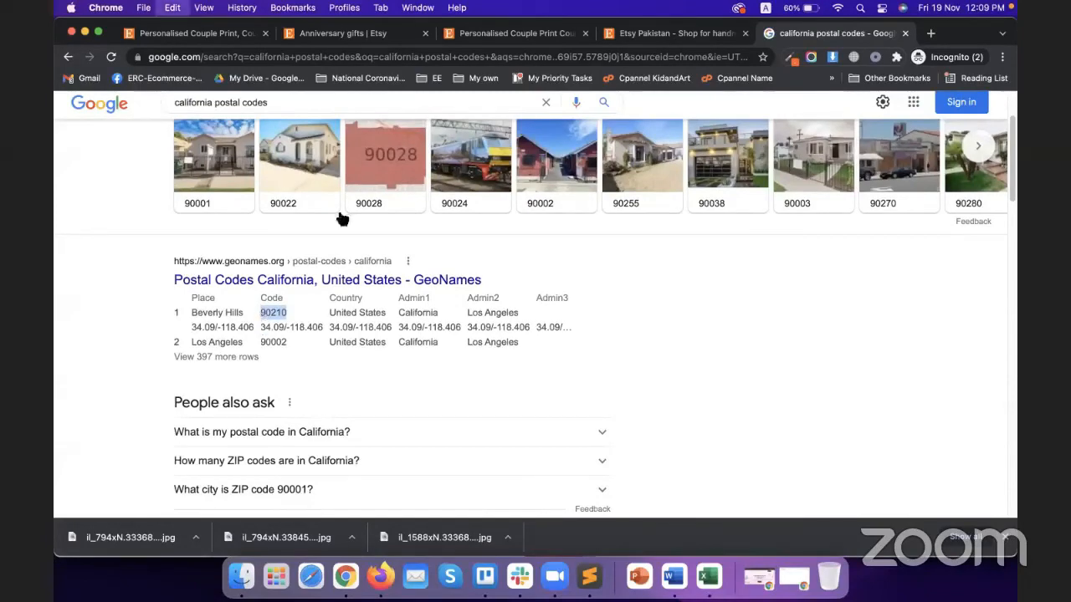
left_click(355, 34)
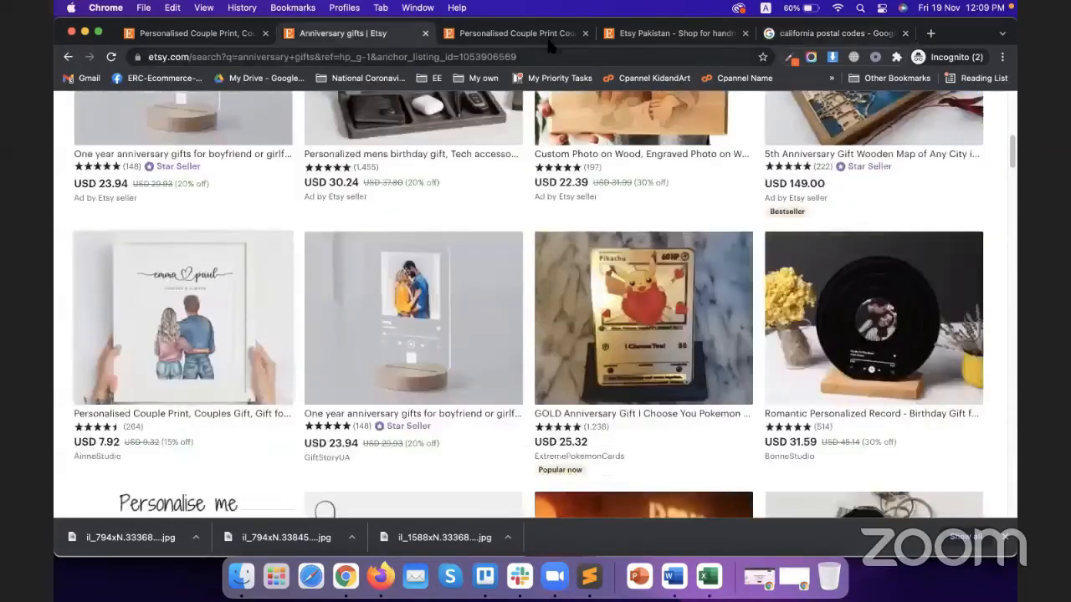
Paste 90210 as the listing's origin post code
left_click(548, 35)
left_click(655, 35)
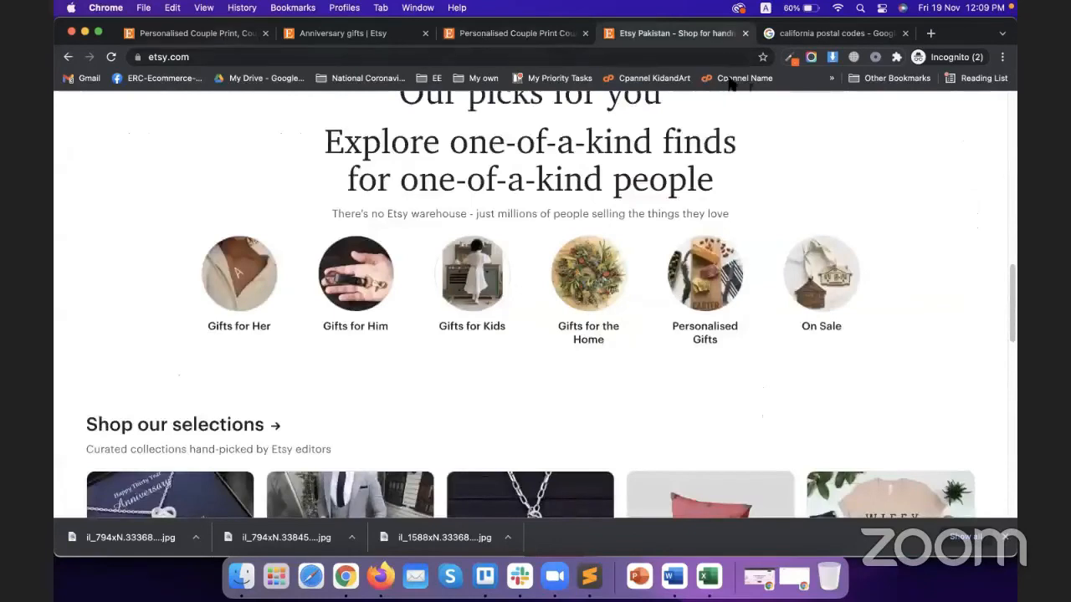
left_click(209, 34)
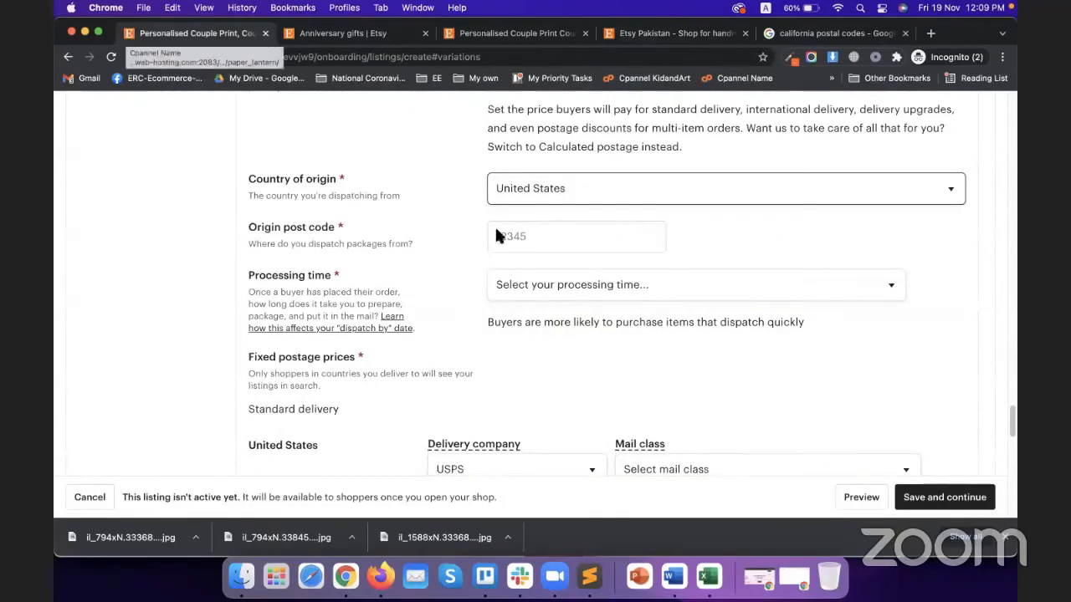
left_click(542, 239)
key("super+v")
left_click(745, 253)
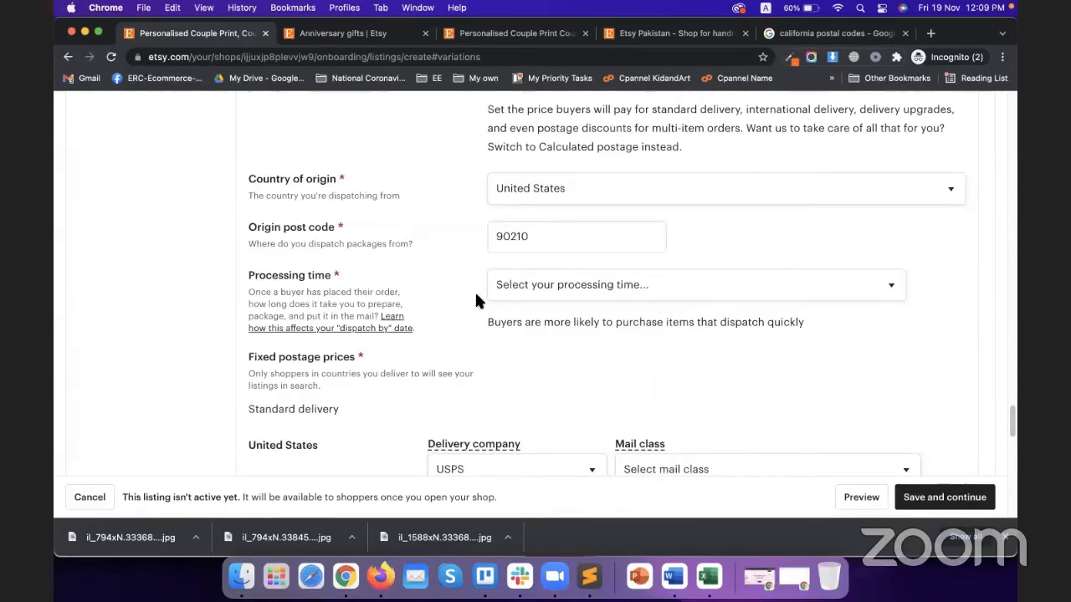
Set the processing time to 1-3 business days
scroll(475, 293, "down", 1)
left_click(566, 249)
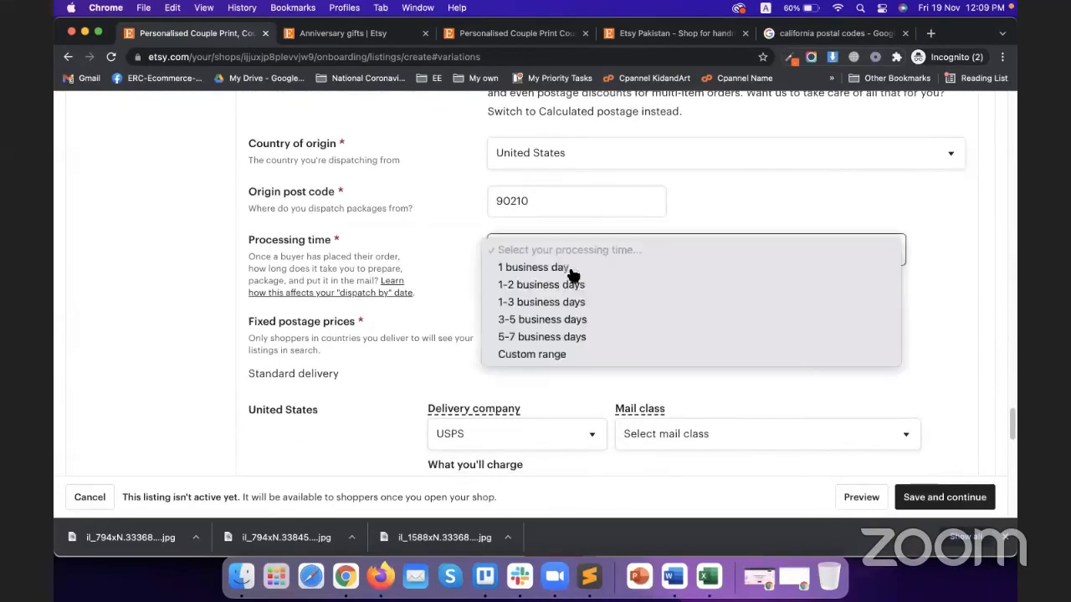
left_click(574, 304)
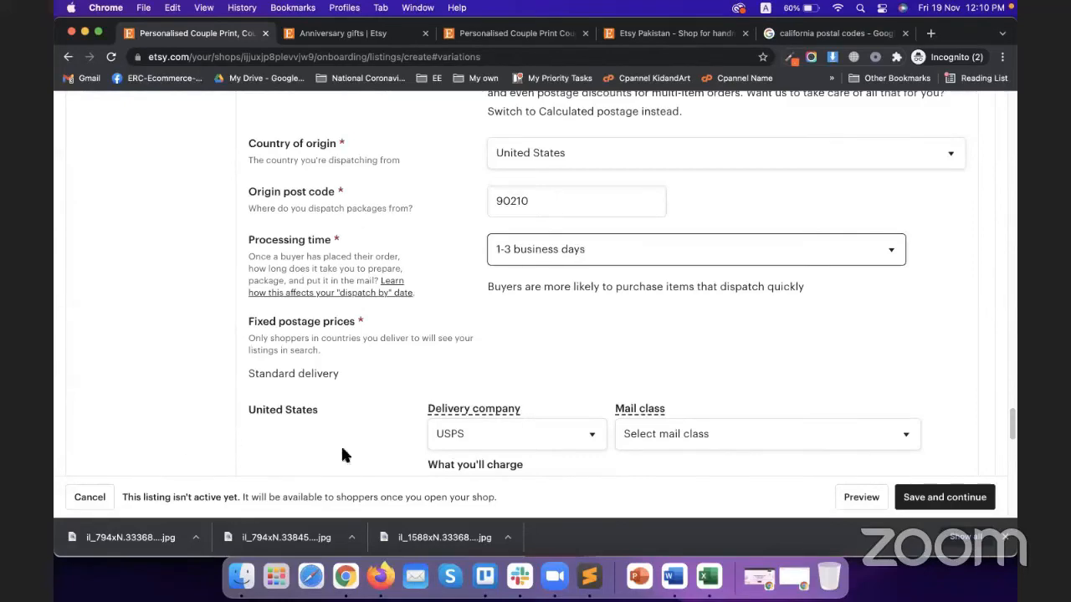
Set the Everywhere else delivery company to Other
scroll(398, 260, "down", 5)
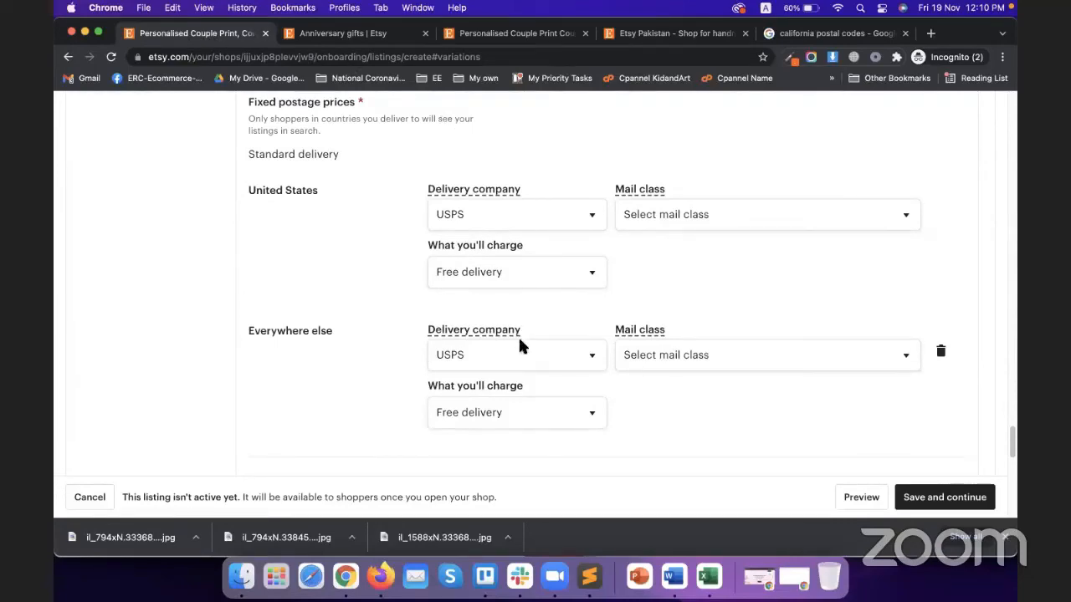
left_click(542, 368)
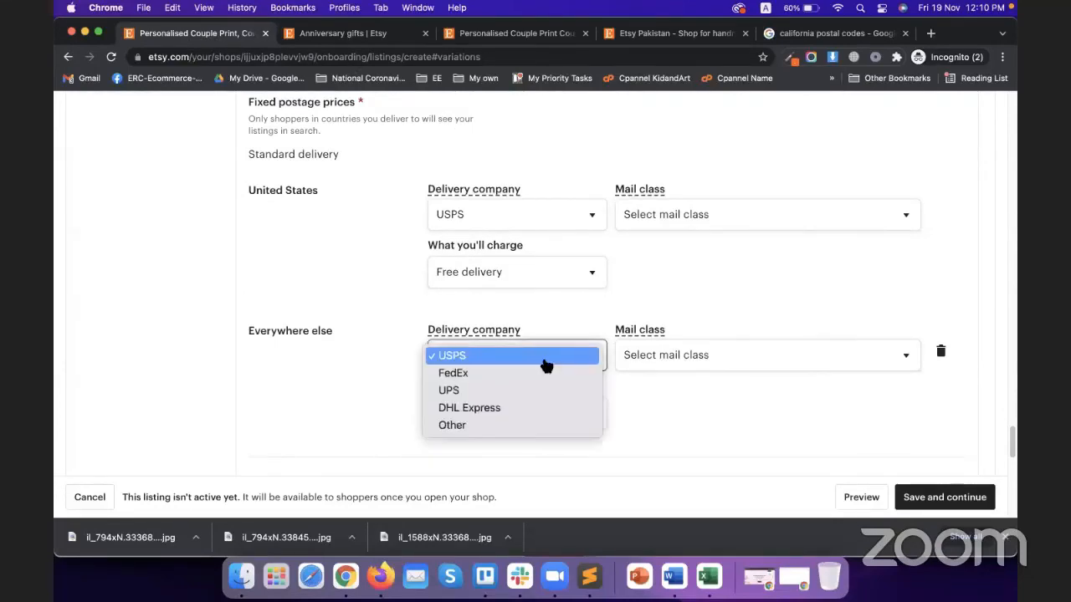
left_click(490, 426)
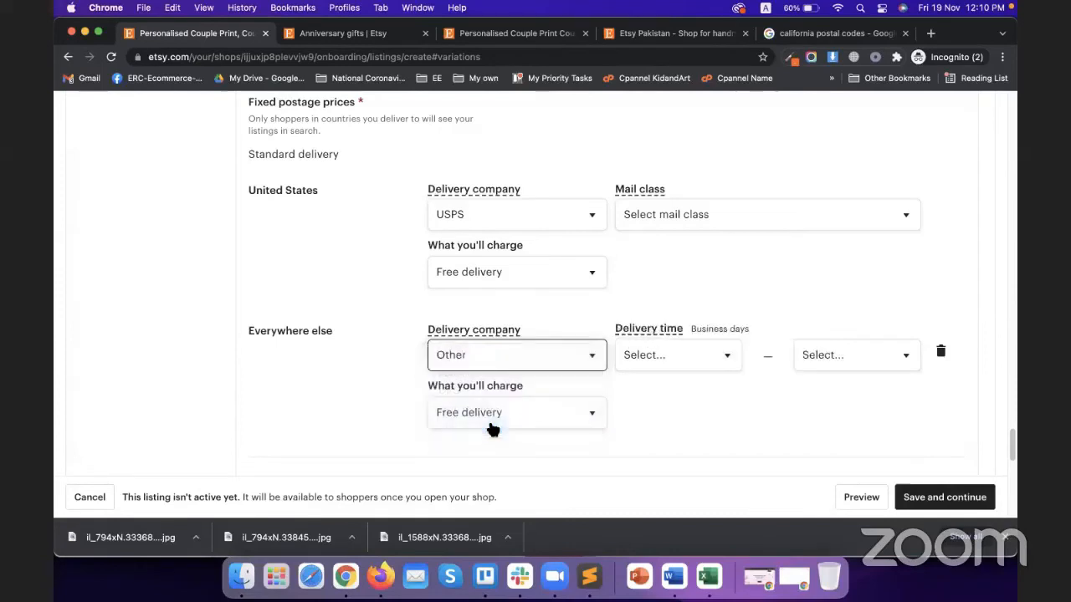
Set the Everywhere else delivery time to 20–21 business days
left_click(664, 362)
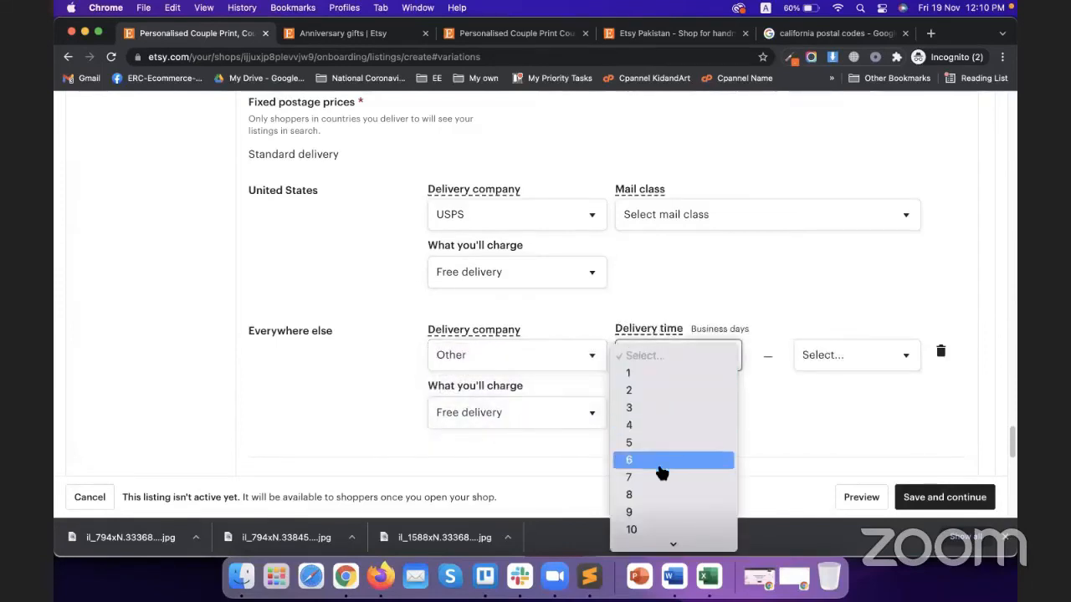
left_click(544, 321)
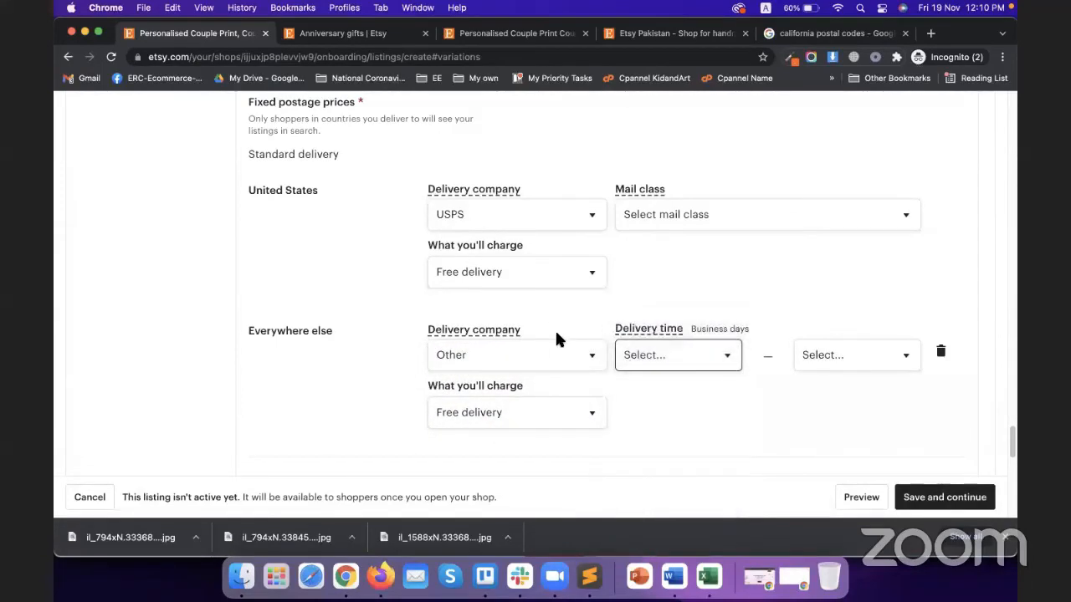
left_click(686, 357)
scroll(681, 454, "down", 3)
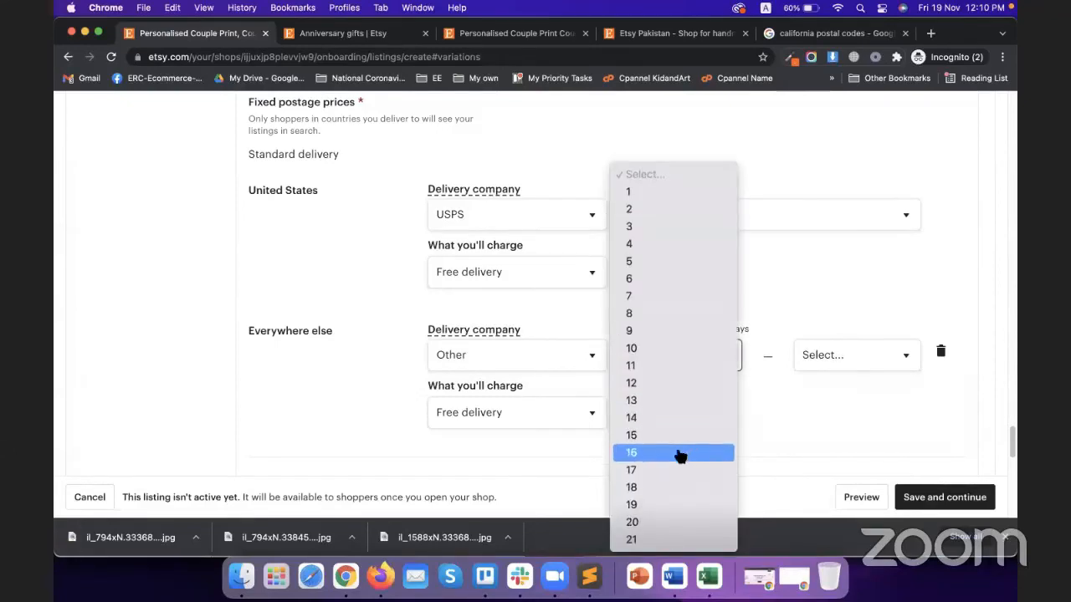
left_click(669, 435)
left_click(843, 367)
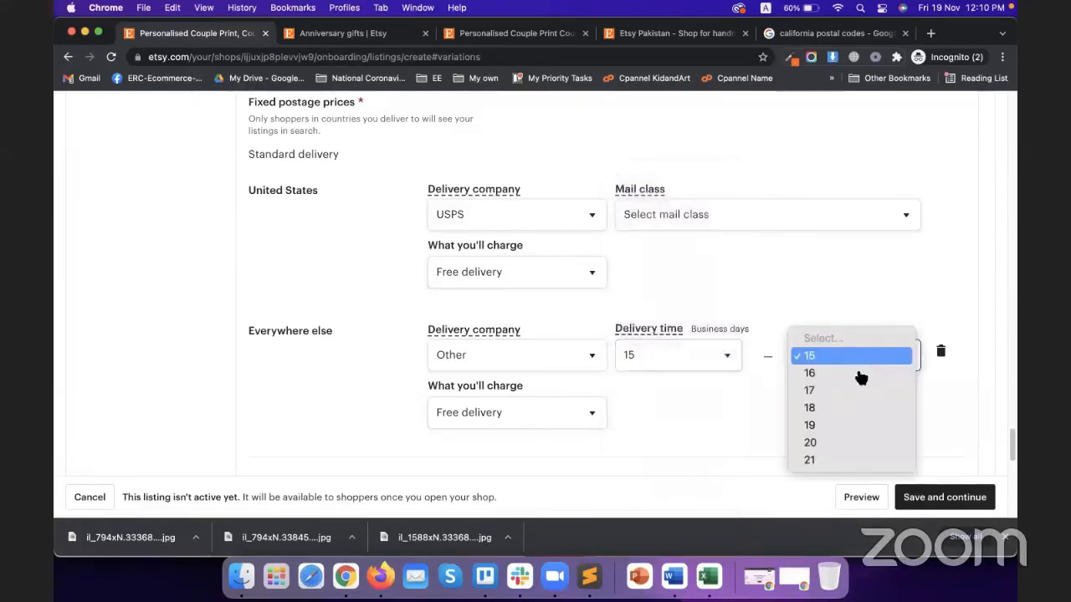
left_click(837, 461)
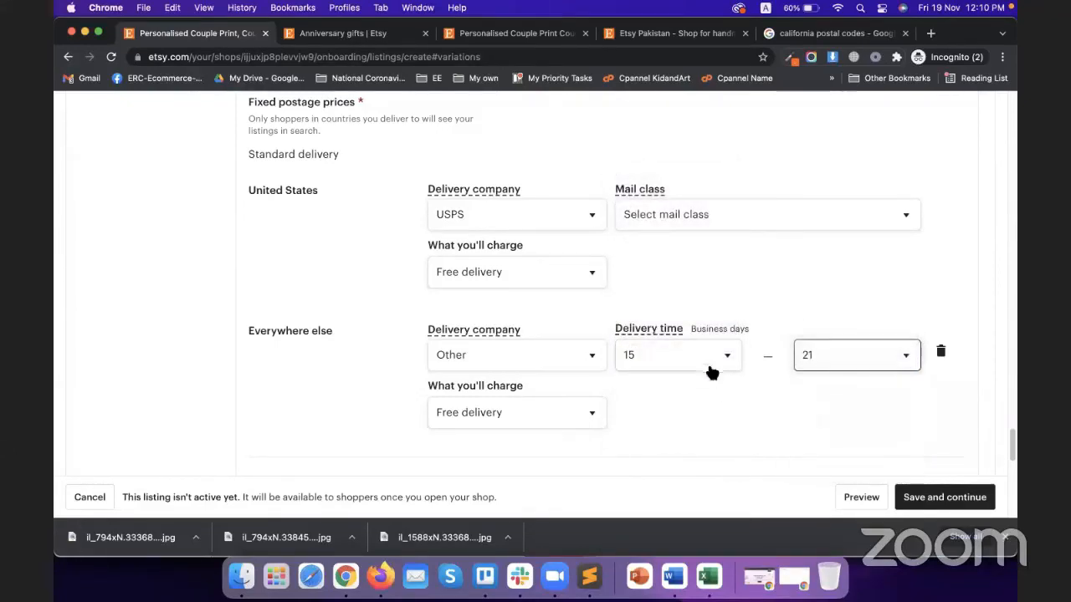
left_click(708, 368)
left_click(674, 443)
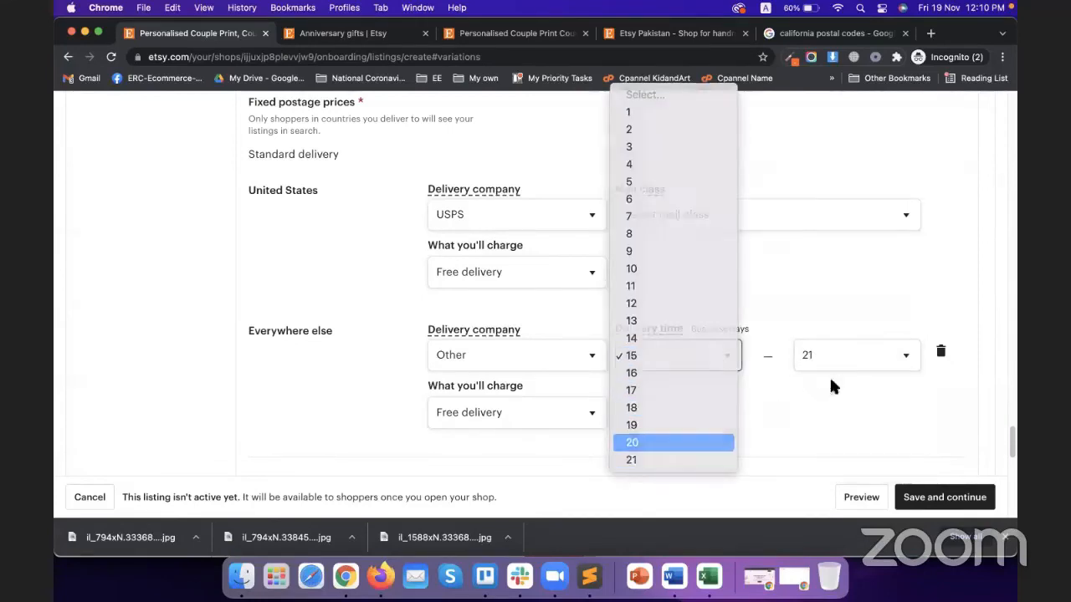
left_click(868, 374)
left_click(853, 358)
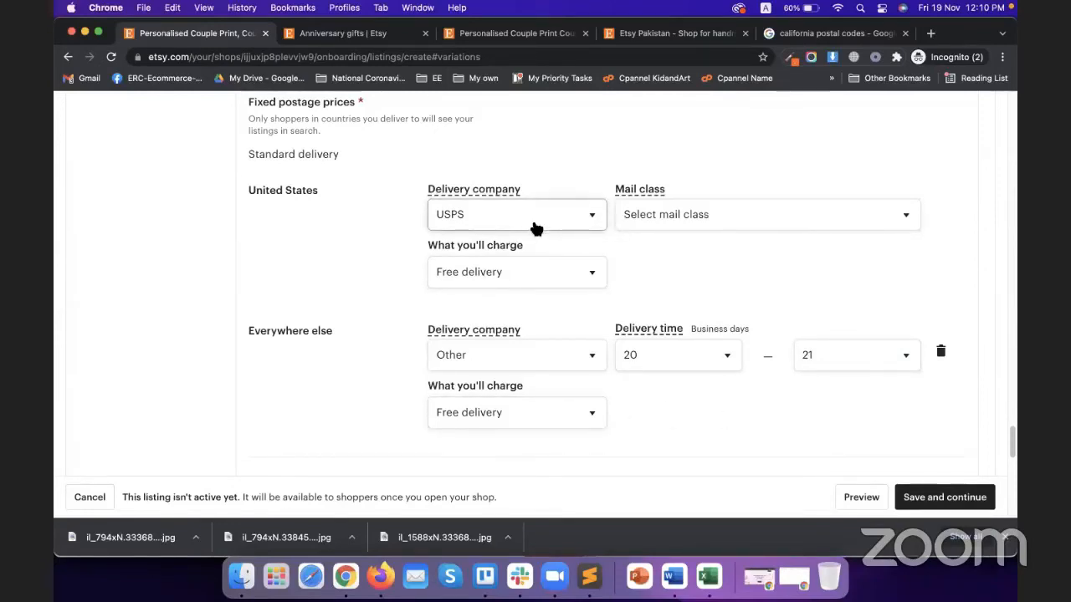
Choose Parcel Select Ground as the United States mail class
left_click(666, 221)
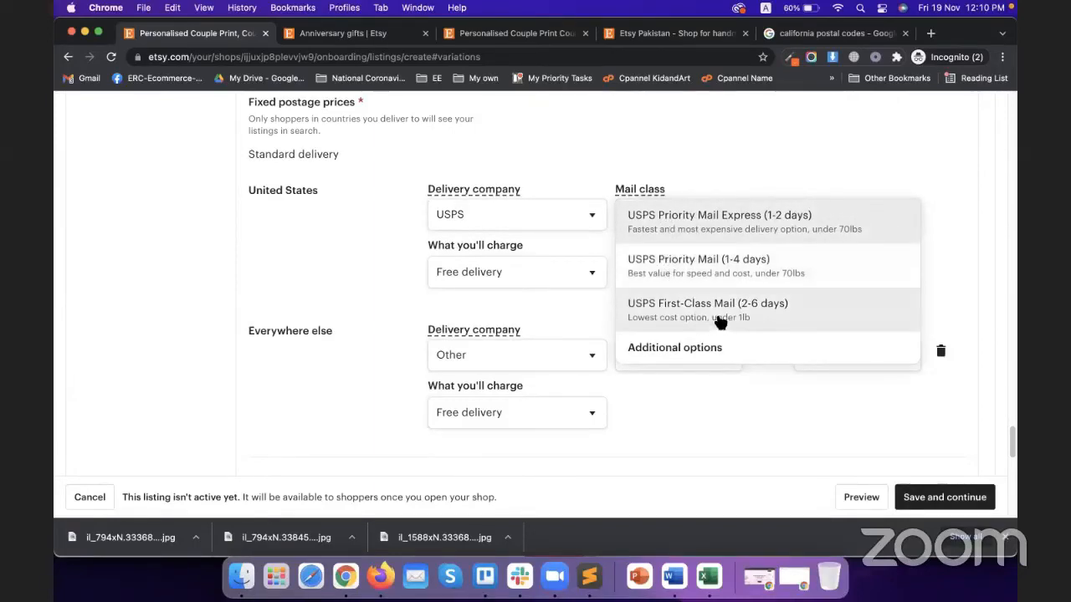
left_click(700, 348)
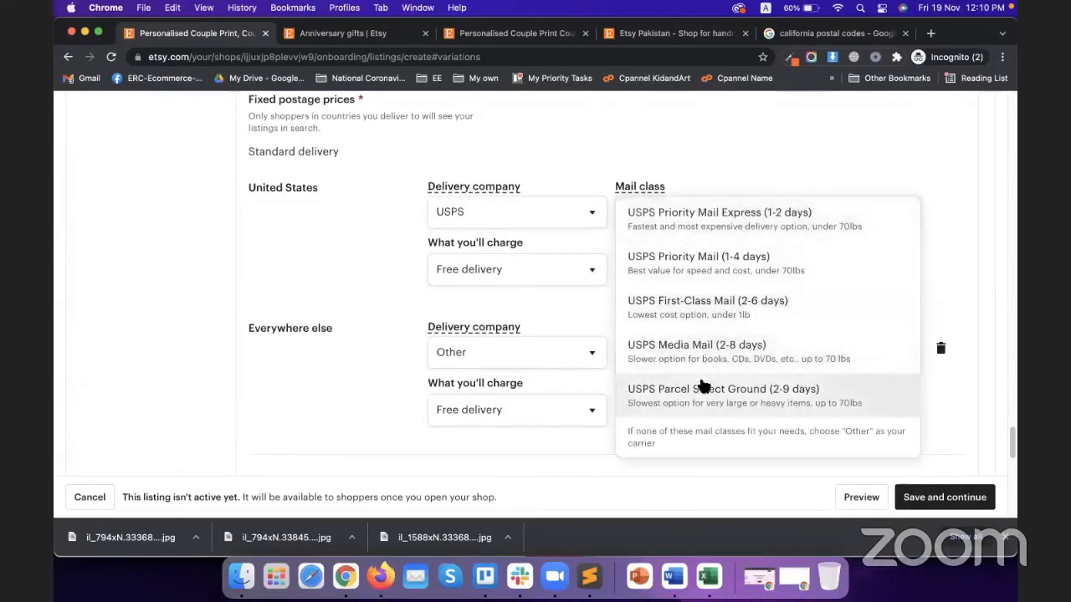
scroll(700, 386, "down", 2)
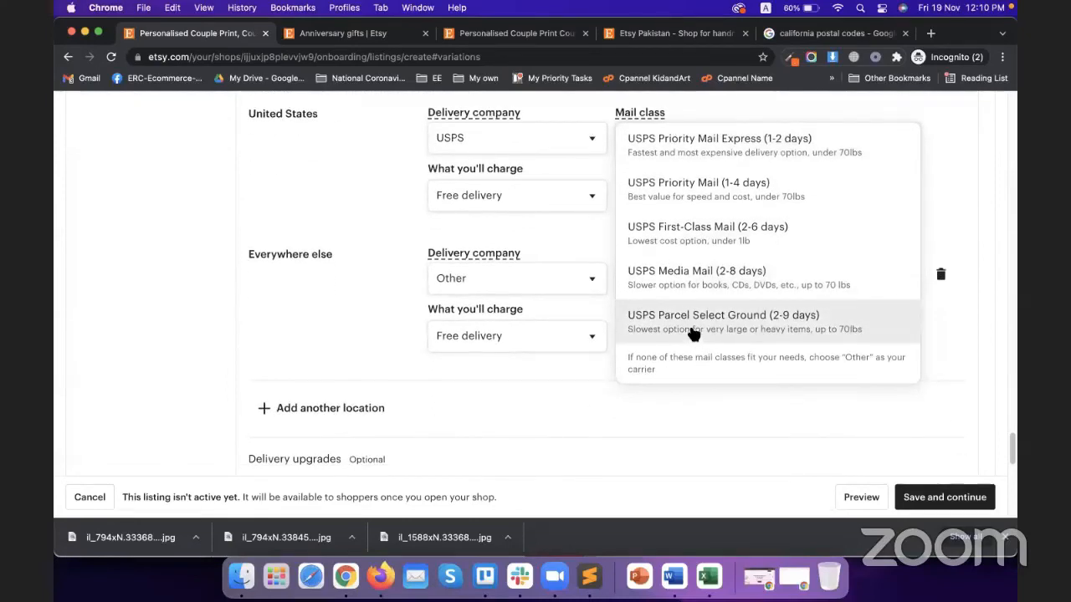
left_click(691, 327)
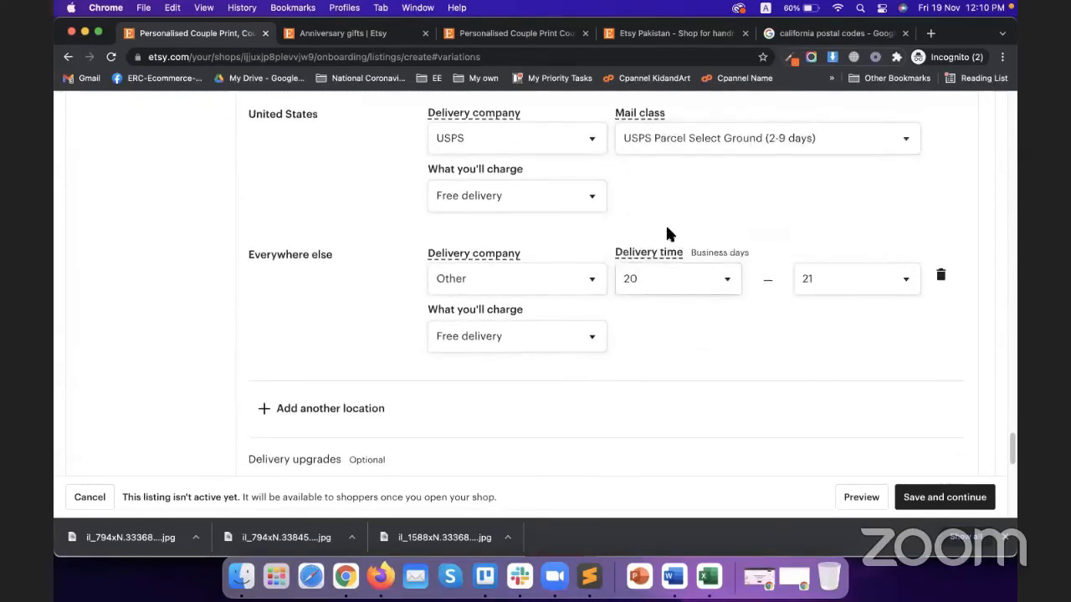
scroll(658, 209, "up", 1)
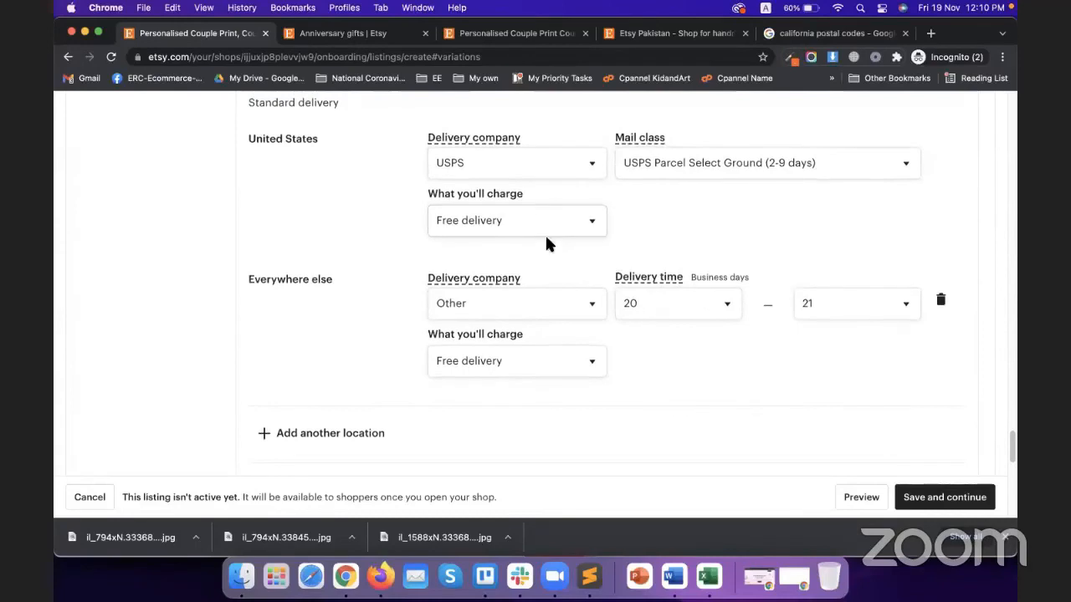
scroll(333, 210, "up", 1)
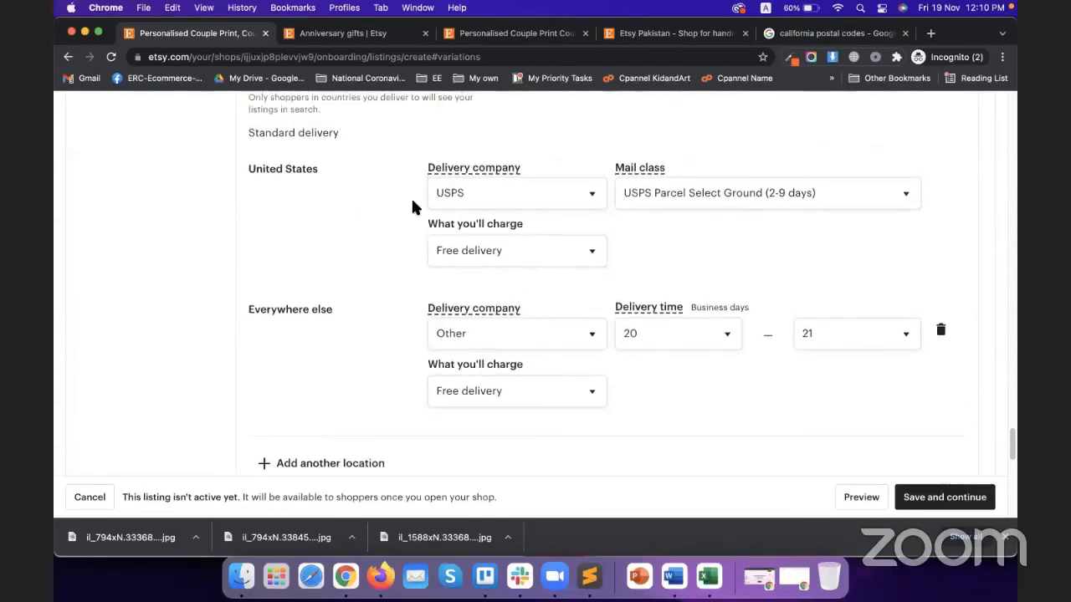
Switch the United States delivery company to Other with a 19–21 business-day delivery time
left_click(489, 196)
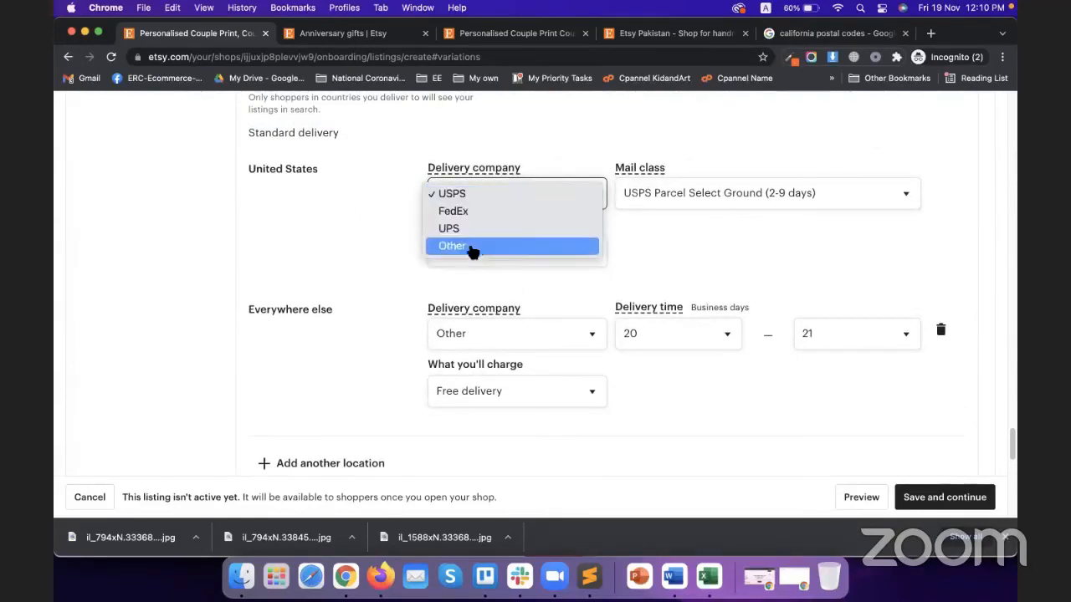
left_click(385, 261)
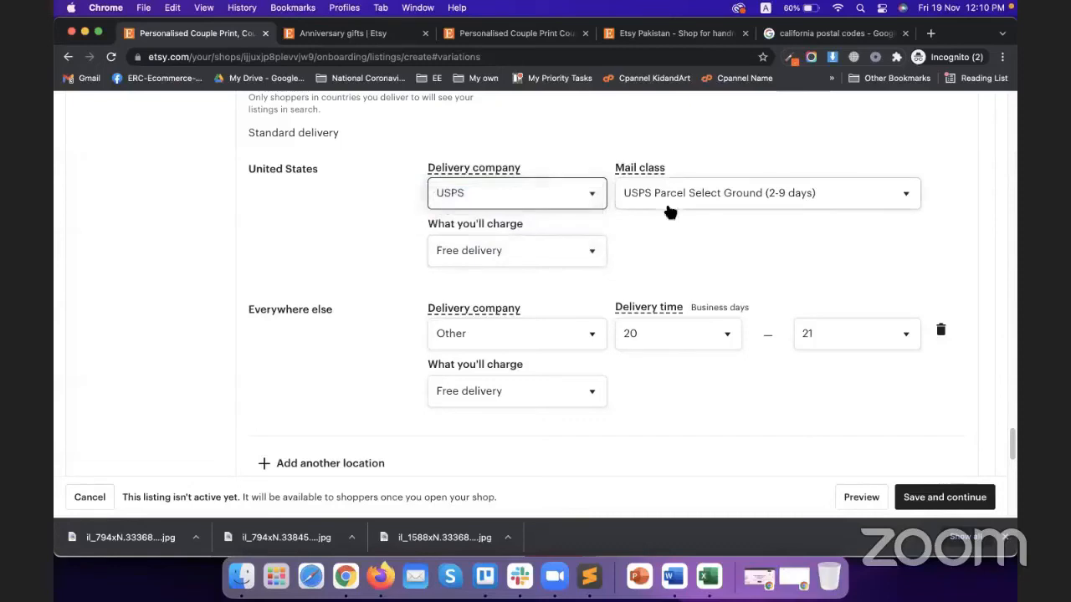
left_click(567, 197)
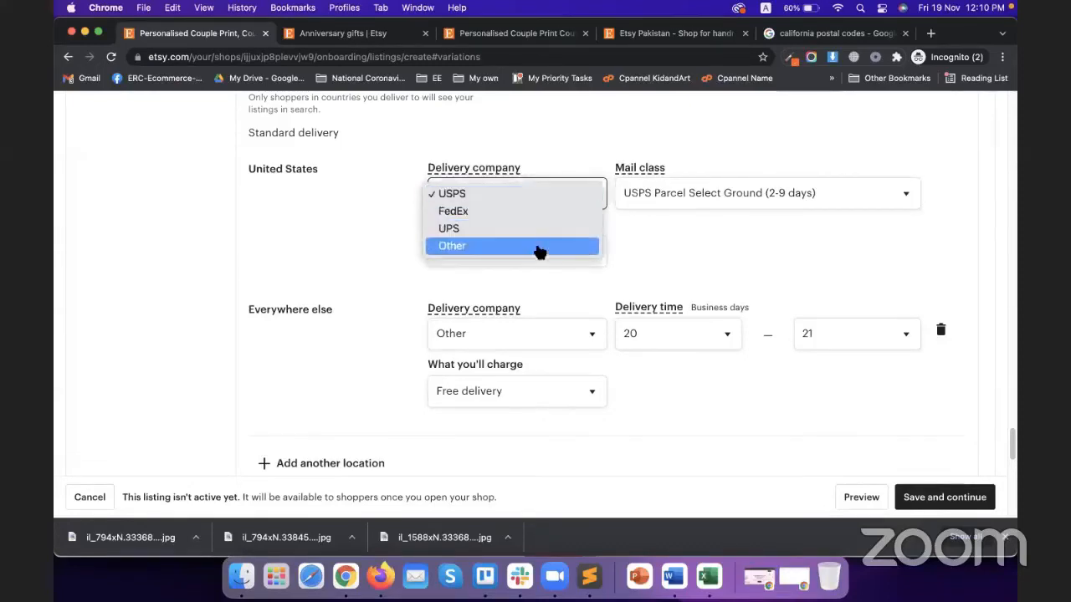
left_click(540, 248)
left_click(663, 206)
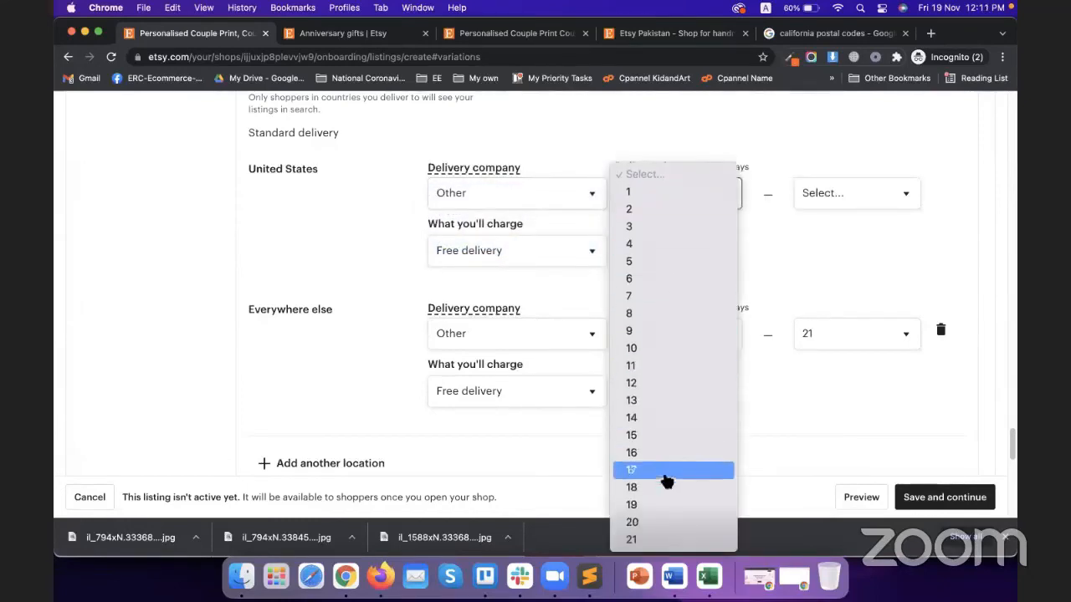
left_click(685, 540)
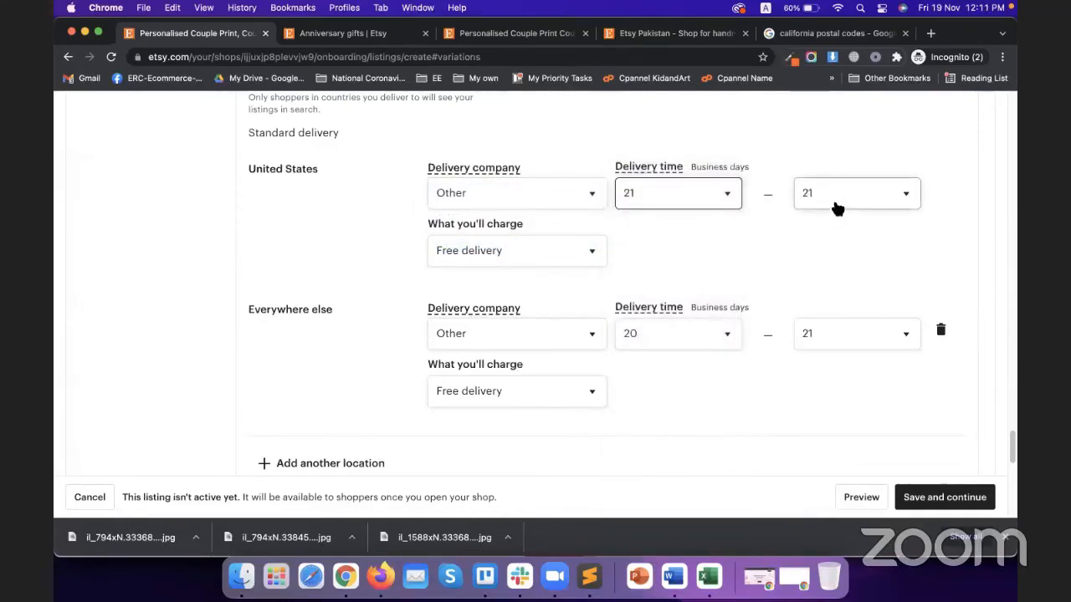
left_click(836, 206)
left_click(764, 253)
left_click(725, 205)
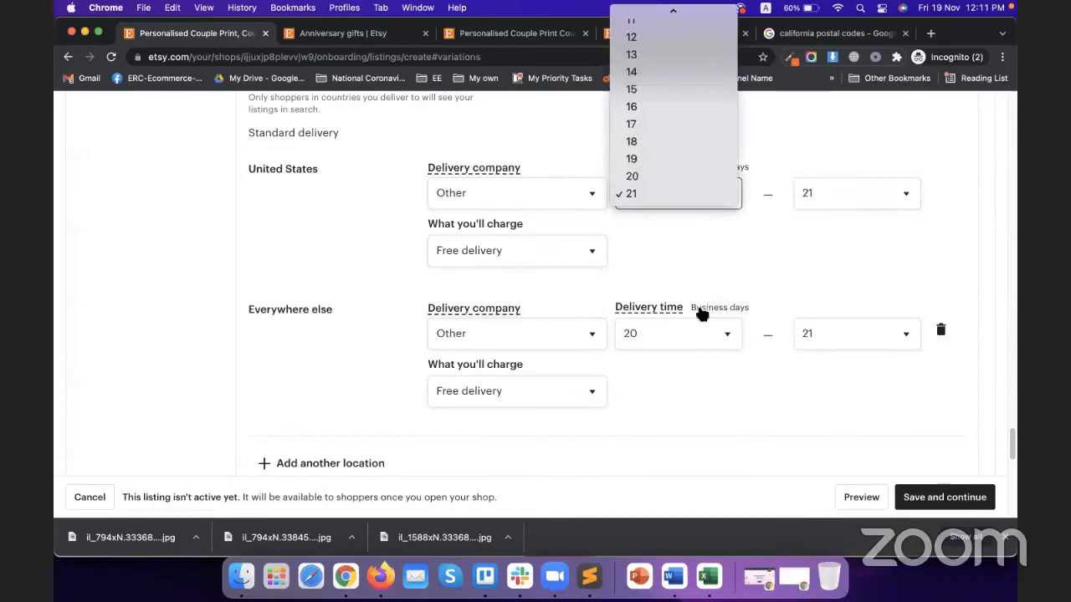
left_click(667, 161)
Keep the United States charge as Free delivery after briefly trying a fixed price
left_click(481, 255)
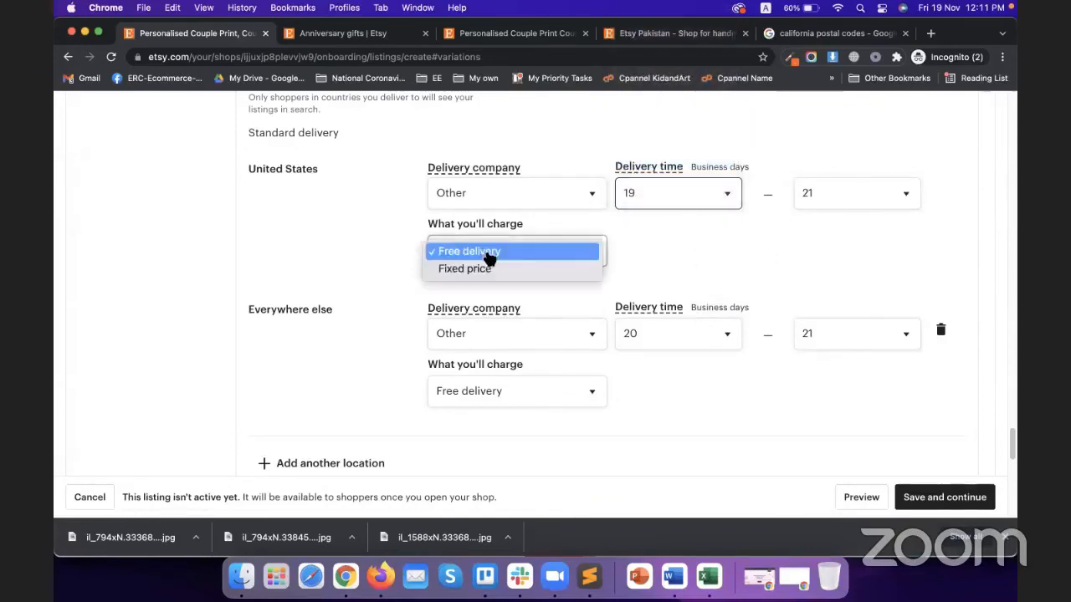
left_click(465, 268)
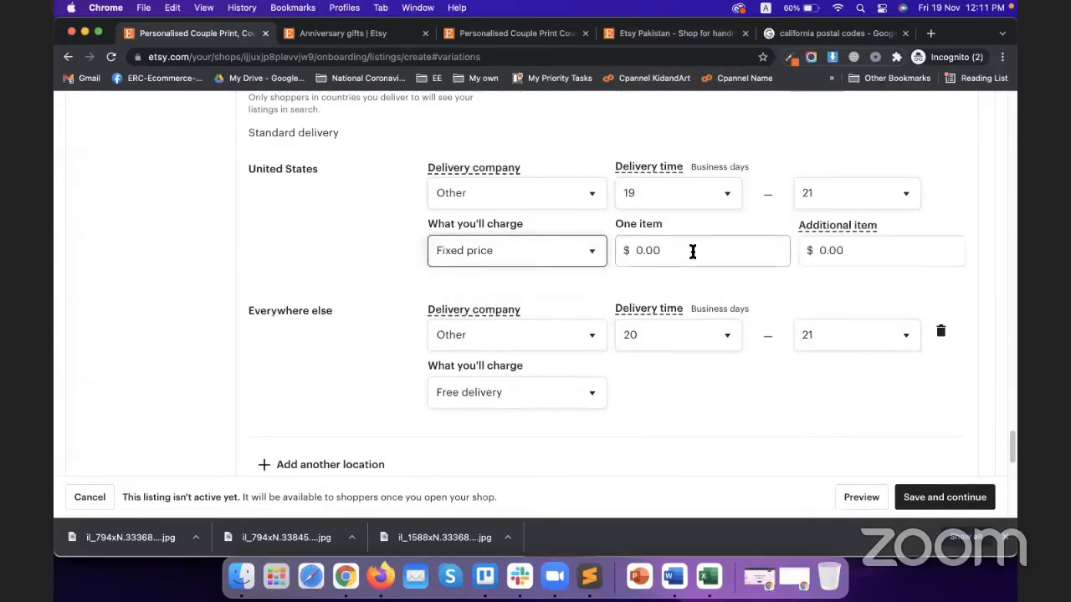
left_click(527, 255)
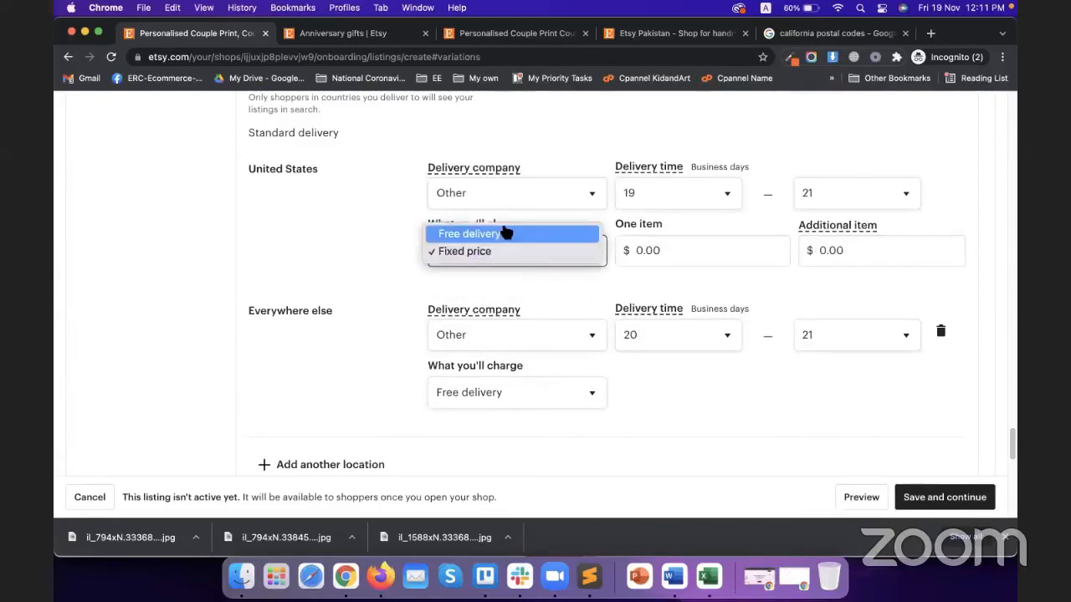
left_click(502, 232)
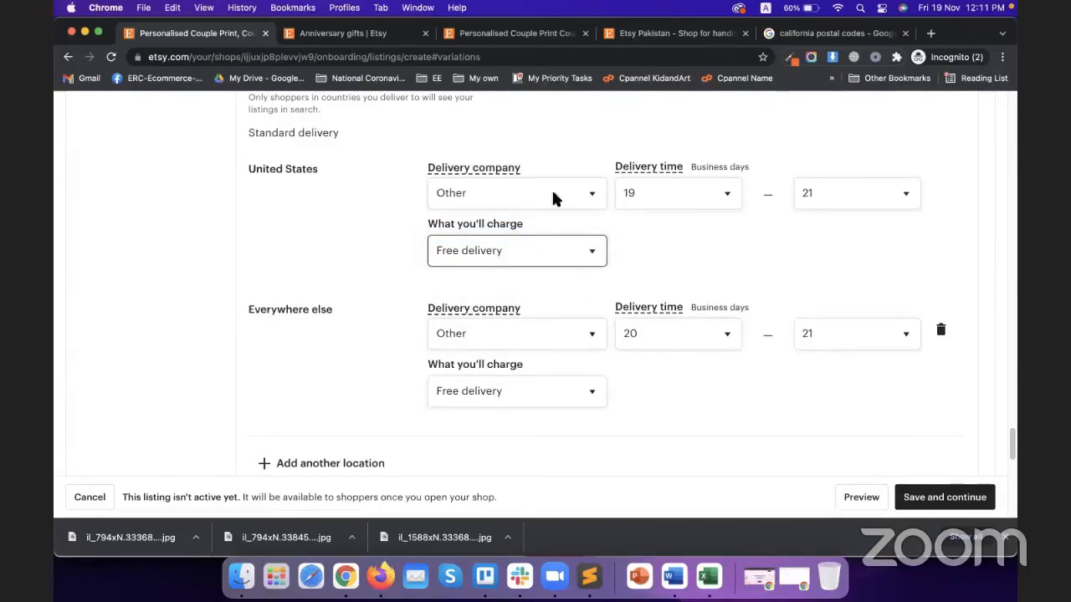
scroll(544, 217, "down", 4)
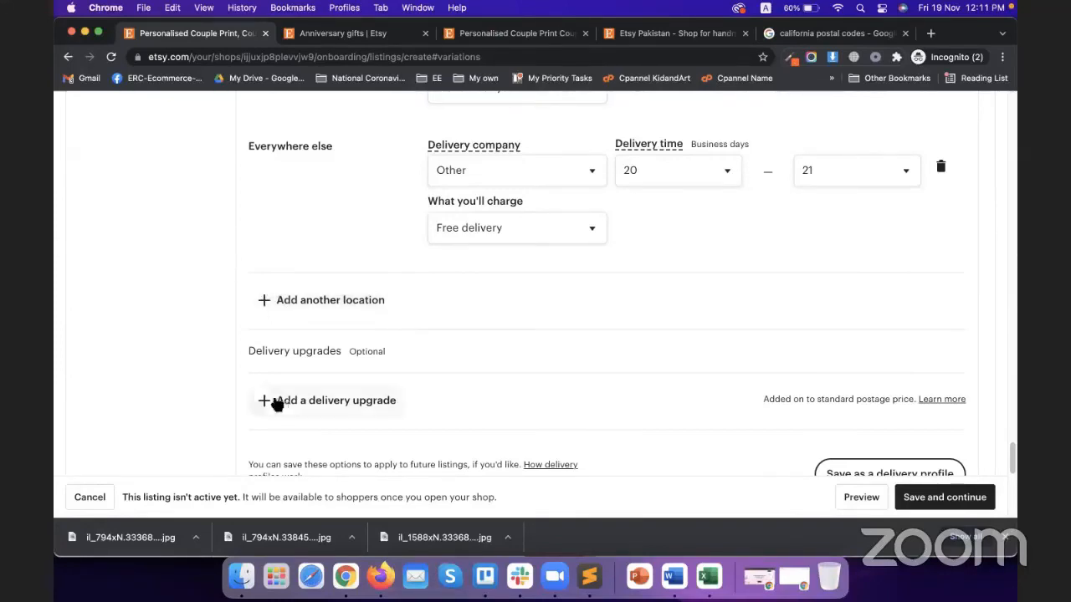
Add a Domestic delivery upgrade named Economy
scroll(237, 393, "down", 1)
left_click(351, 373)
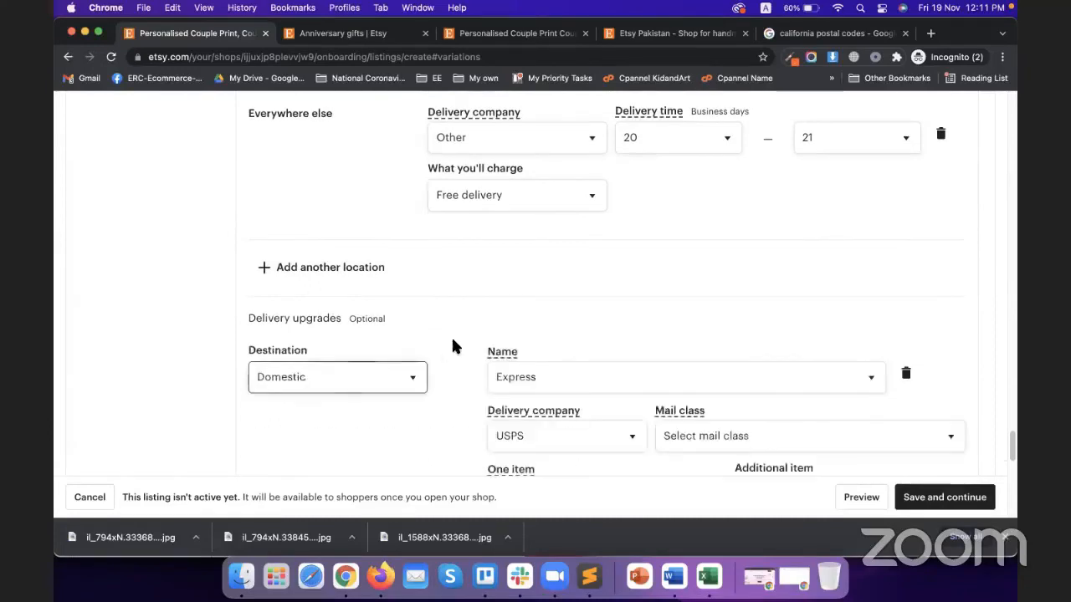
scroll(456, 345, "down", 4)
left_click(381, 216)
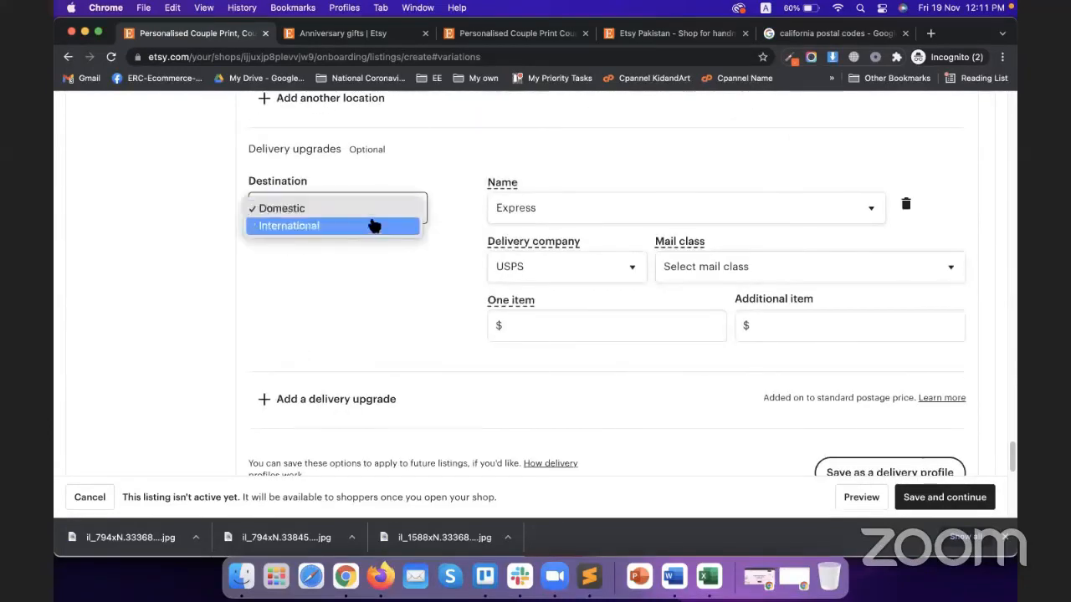
left_click(387, 209)
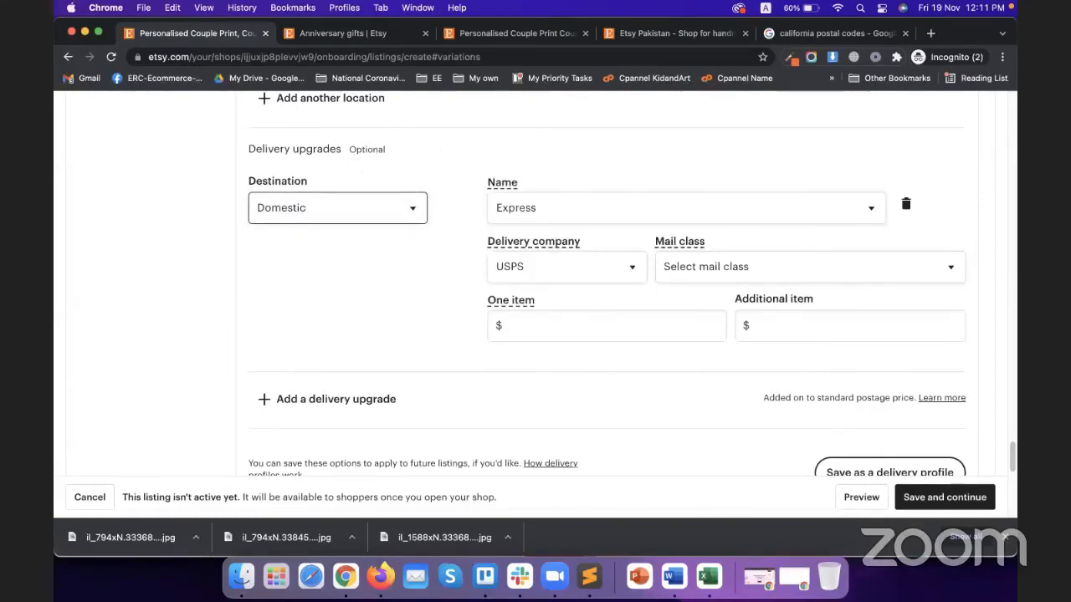
left_click(682, 216)
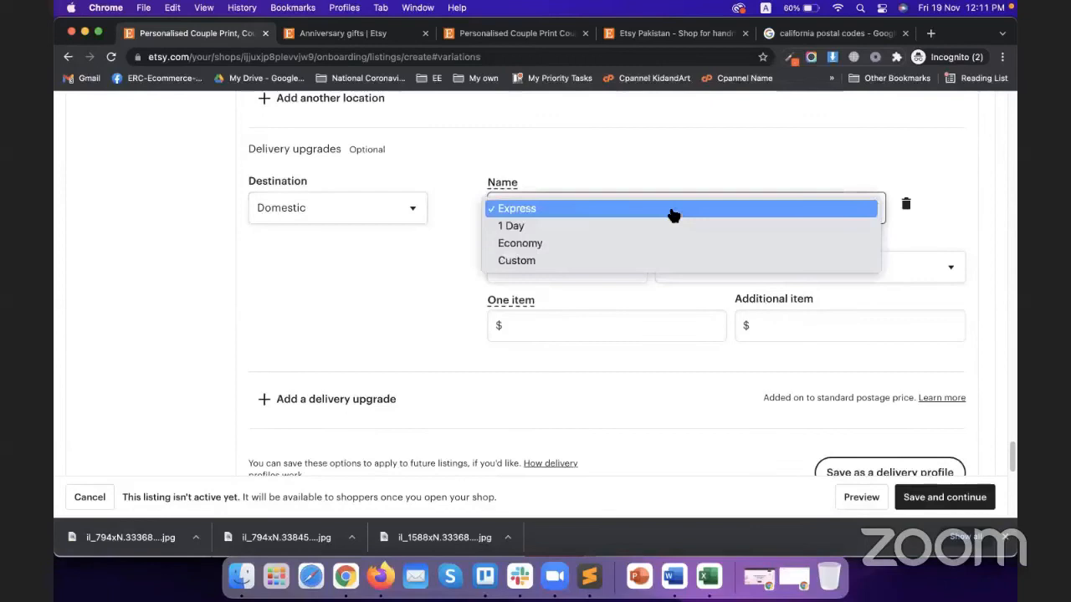
left_click(548, 245)
Set the upgrade's delivery company to FedEx with mail class FedEx 2Day AM
left_click(555, 268)
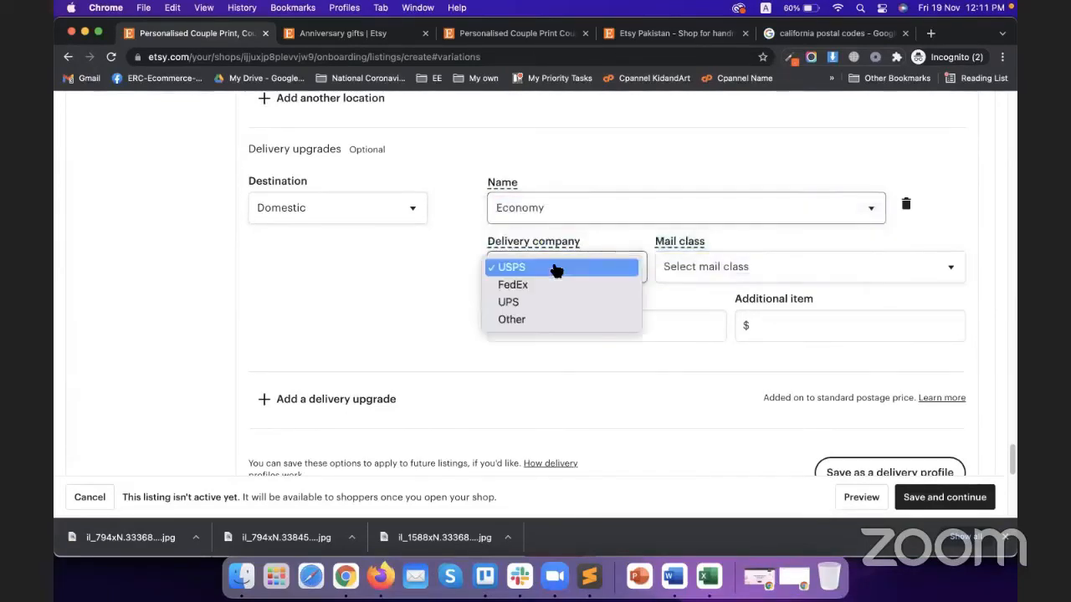
left_click(555, 266)
left_click(569, 266)
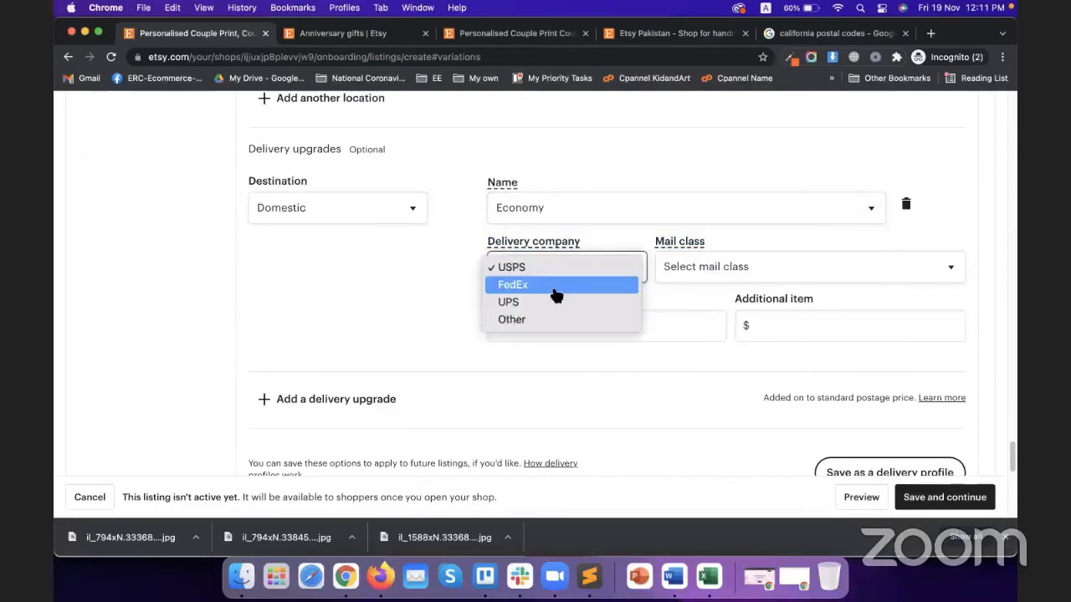
left_click(562, 287)
left_click(719, 268)
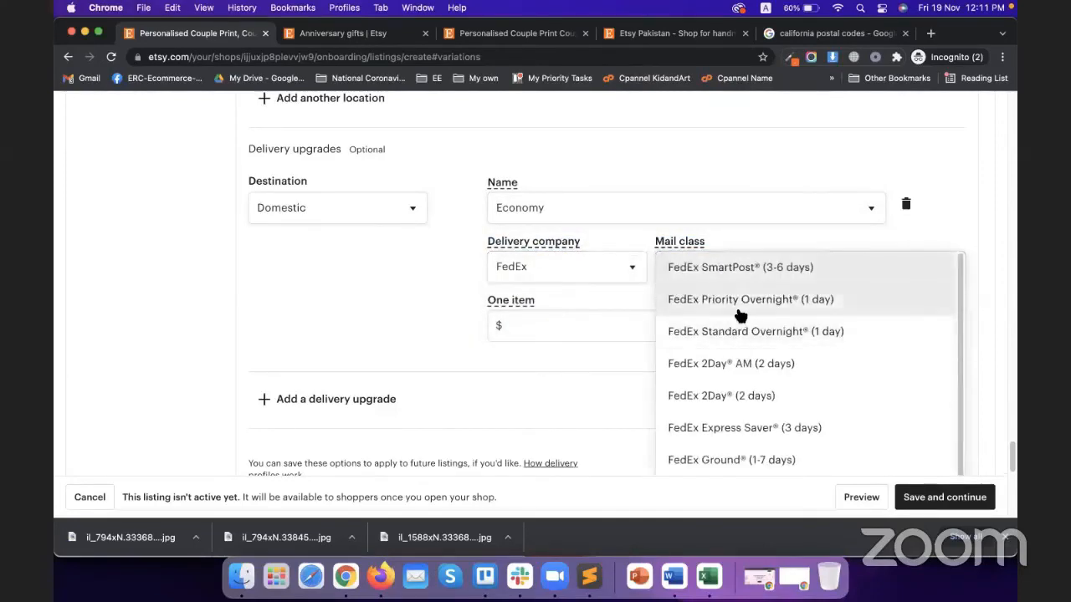
left_click(720, 364)
Price the upgrade at $30.00 for one item and $25.00 per additional item
left_click(641, 337)
scroll(614, 331, "down", 1)
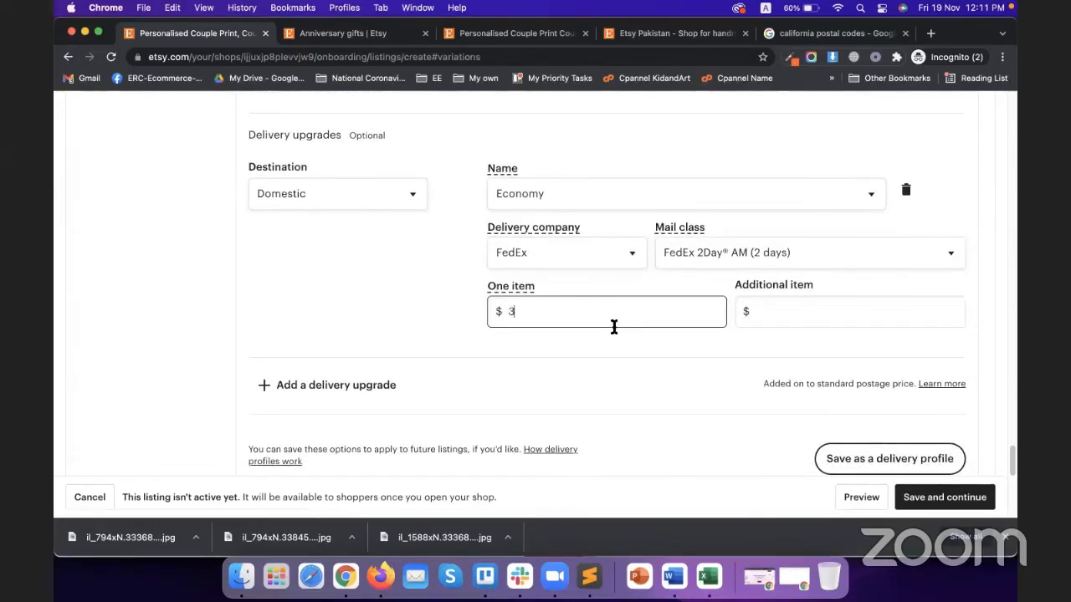
left_click(605, 340)
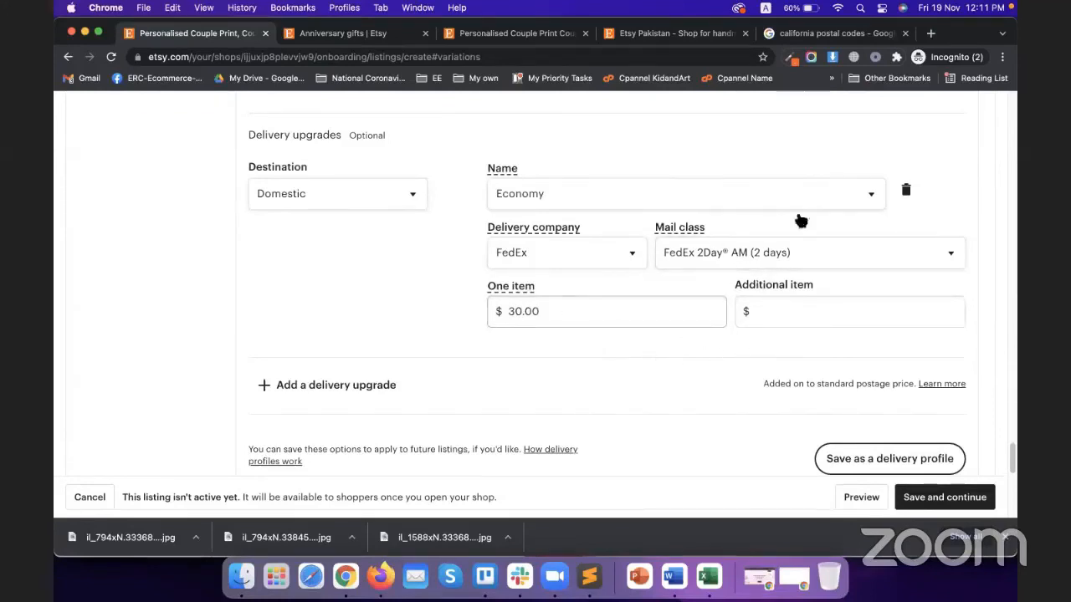
left_click(768, 311)
type("30")
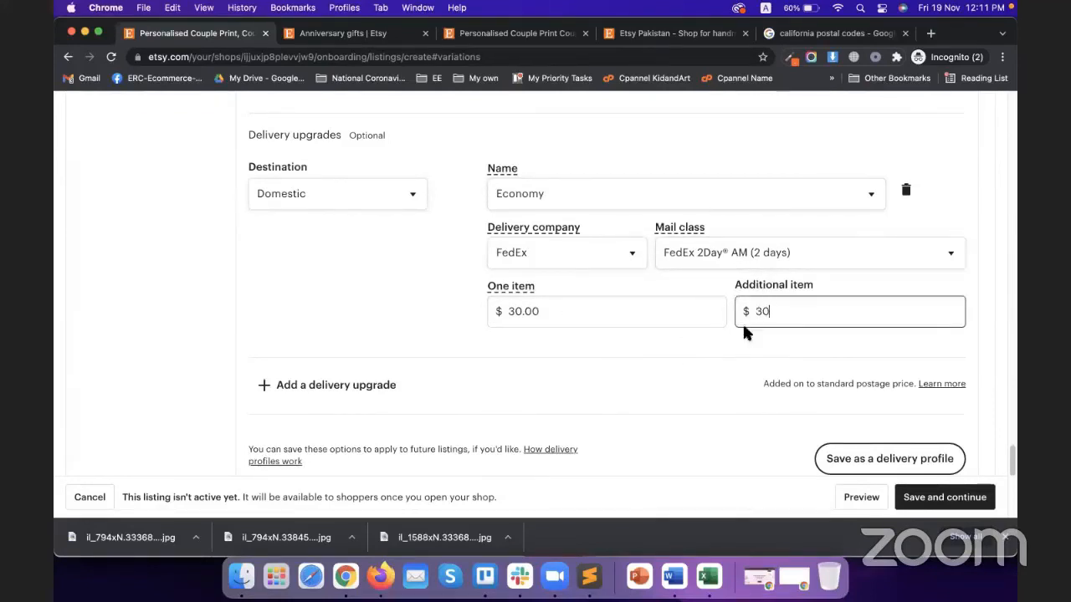
left_click(726, 334)
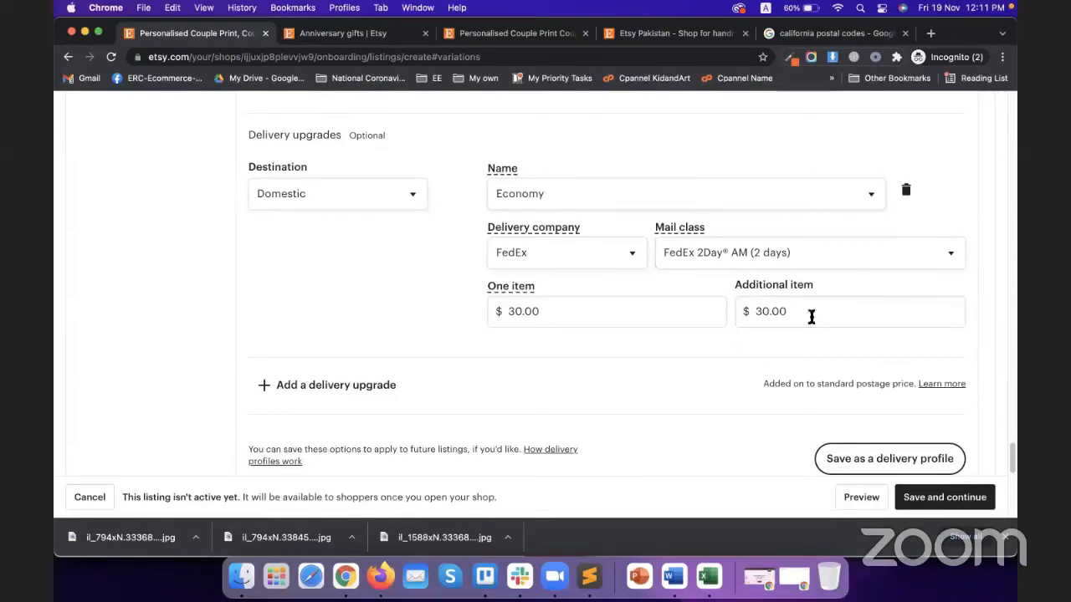
left_click_drag(810, 313, 648, 302)
type("2")
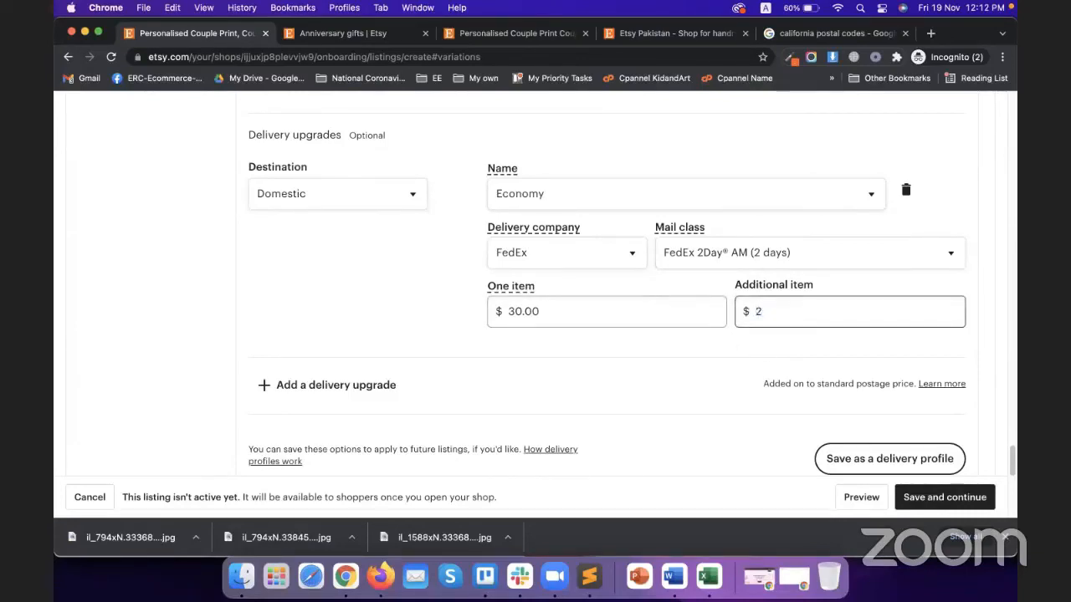
type("5")
left_click(591, 347)
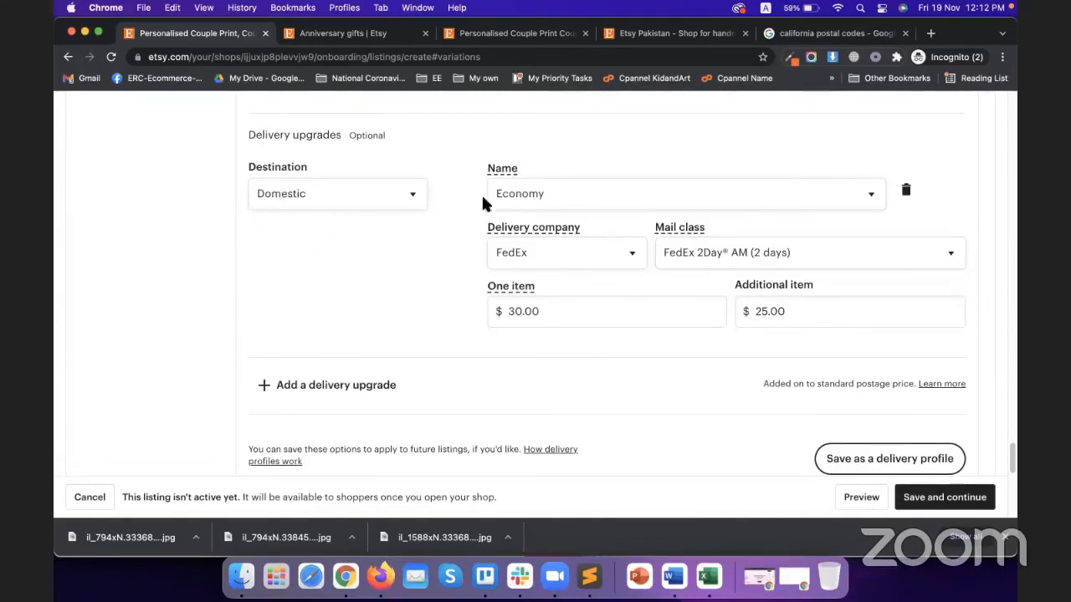
scroll(332, 328, "down", 1)
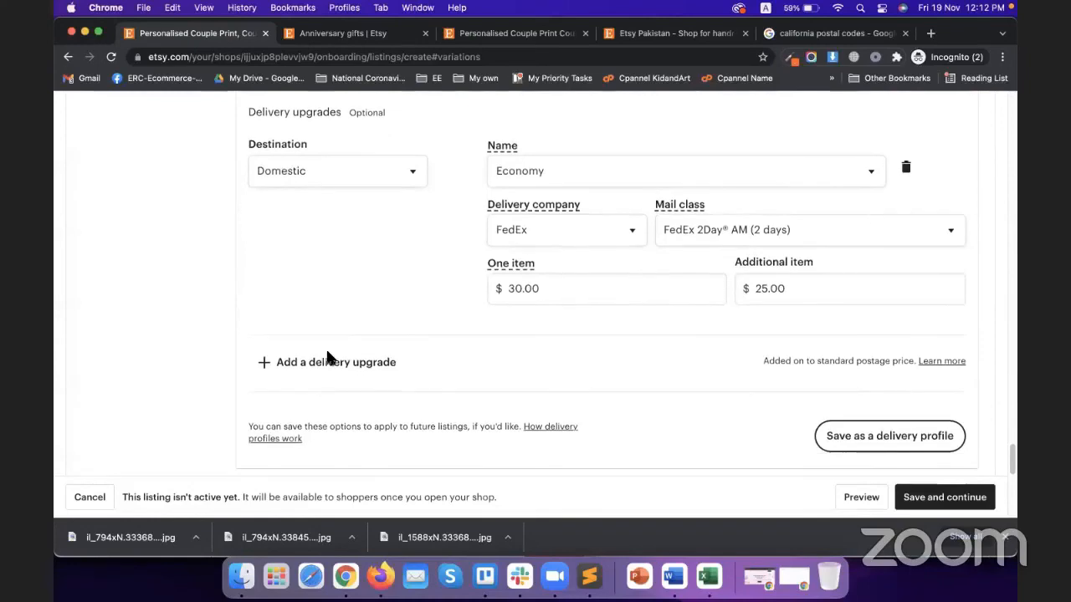
Add a second delivery upgrade for International destinations named Express
left_click(326, 360)
left_click(311, 378)
left_click(314, 392)
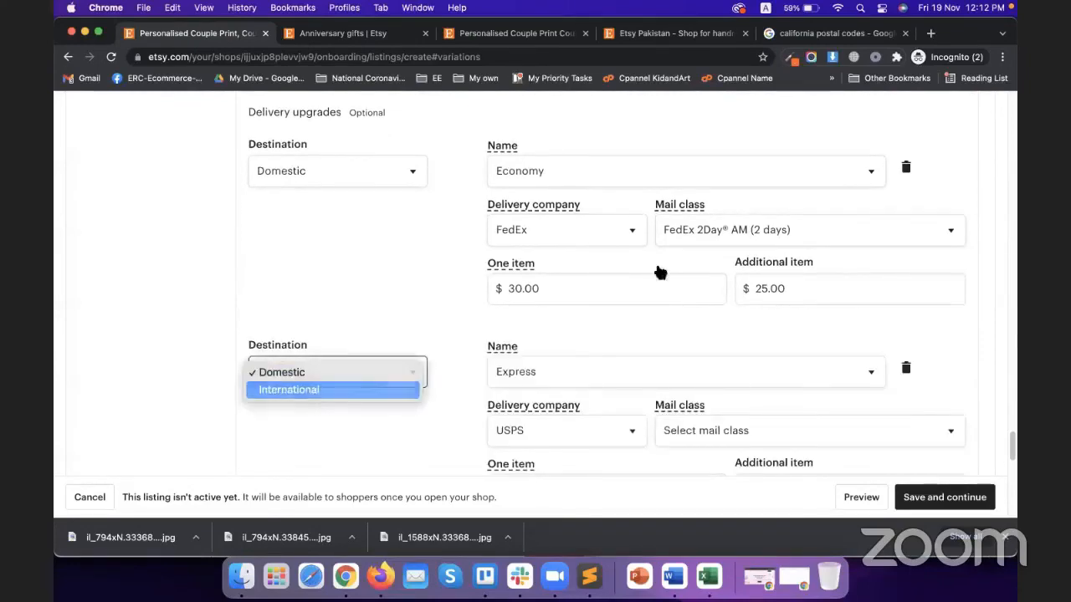
scroll(519, 301, "down", 3)
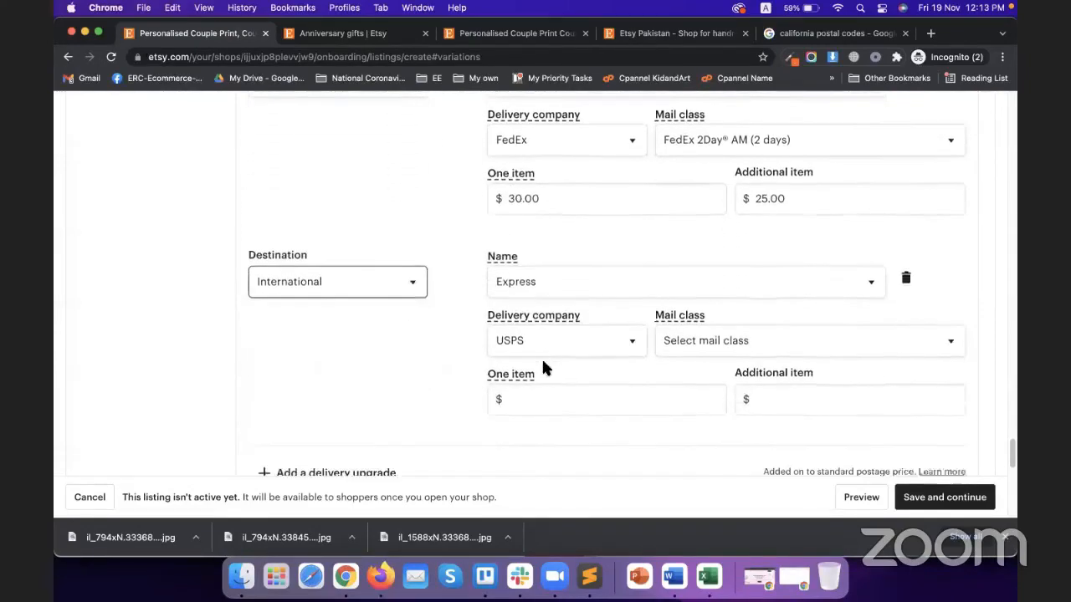
left_click(574, 275)
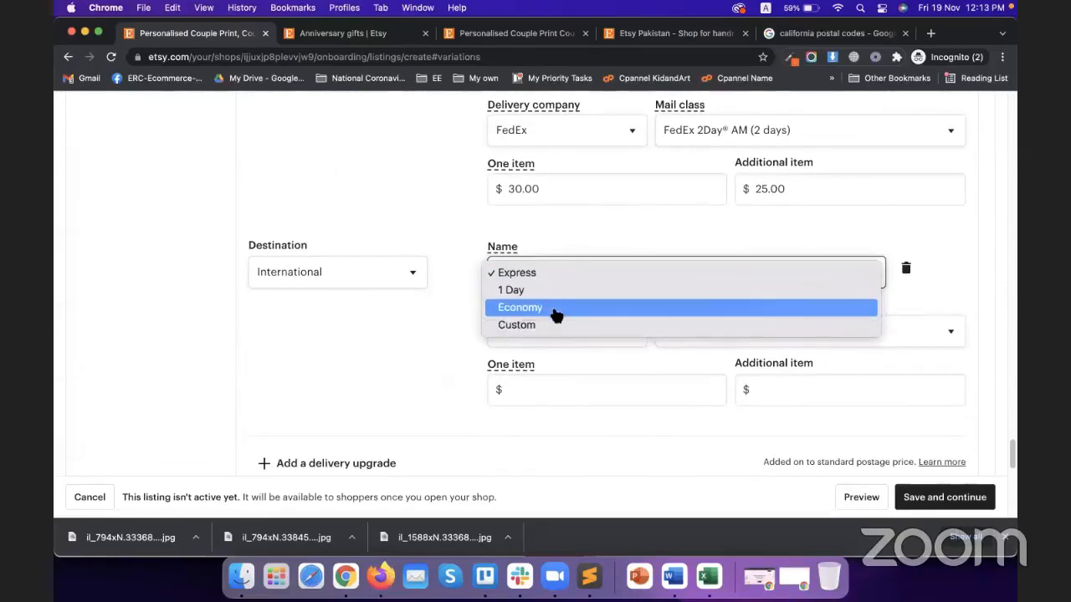
left_click(554, 308)
scroll(502, 334, "down", 1)
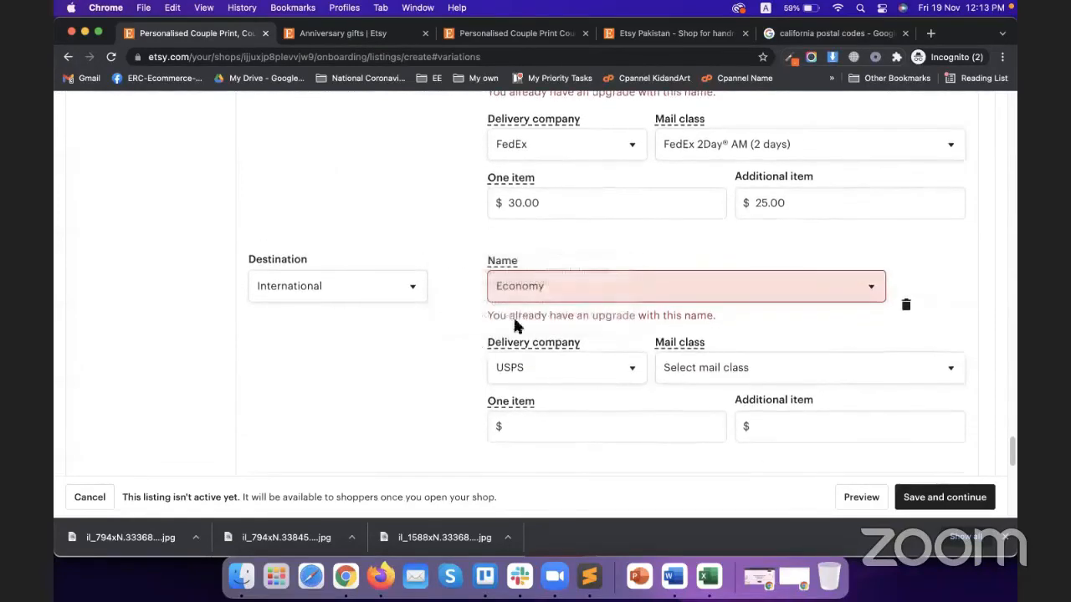
left_click(550, 288)
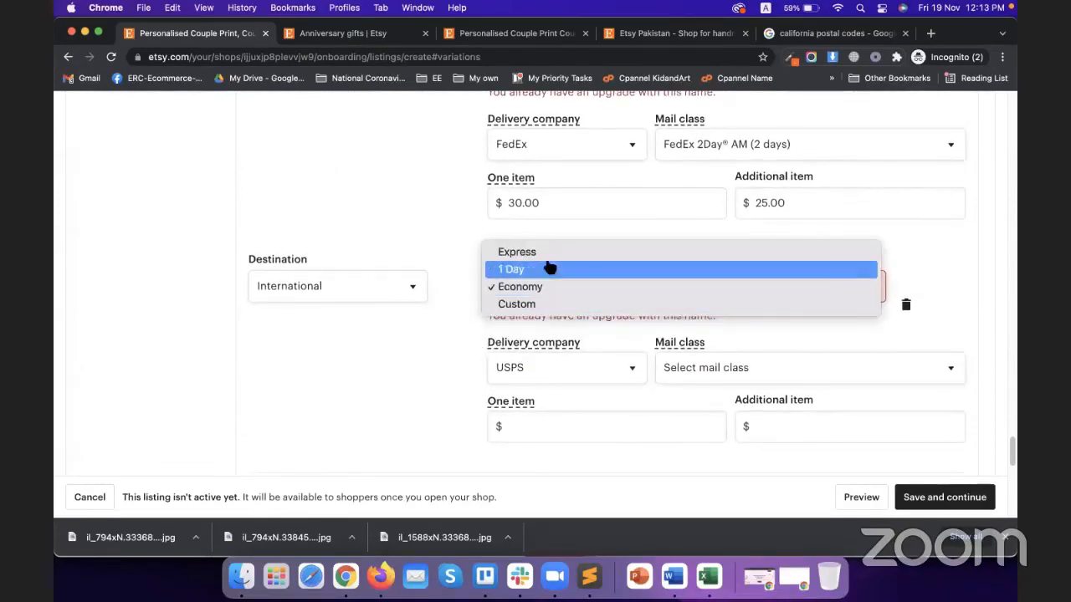
left_click(535, 252)
Set the upgrade's delivery company to DHL Express with mail class DHL Express Worldwide
scroll(494, 313, "down", 1)
left_click(539, 300)
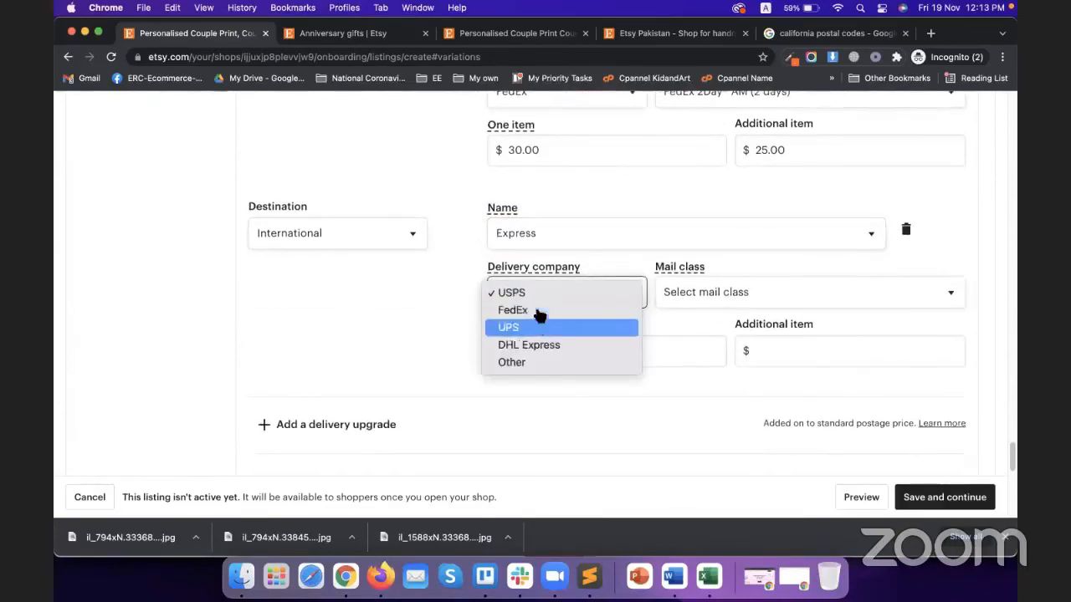
left_click(536, 349)
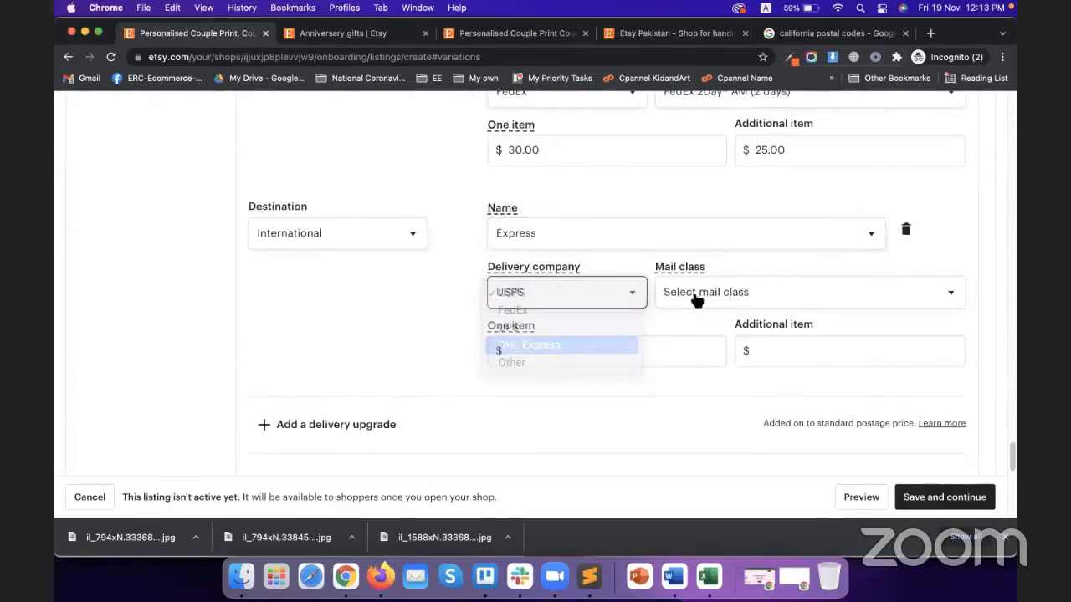
left_click(694, 299)
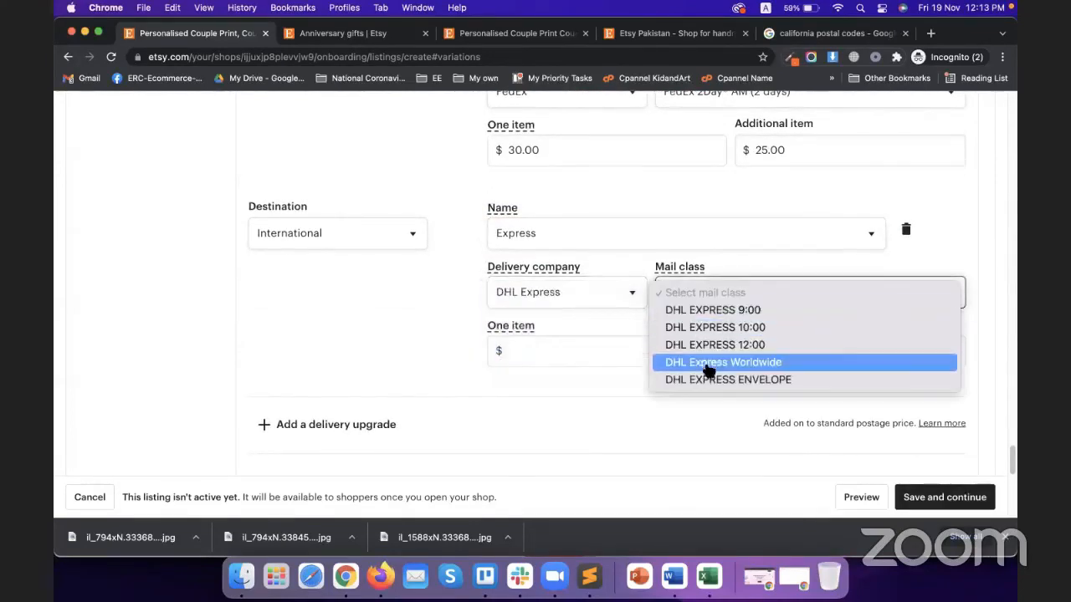
left_click(752, 366)
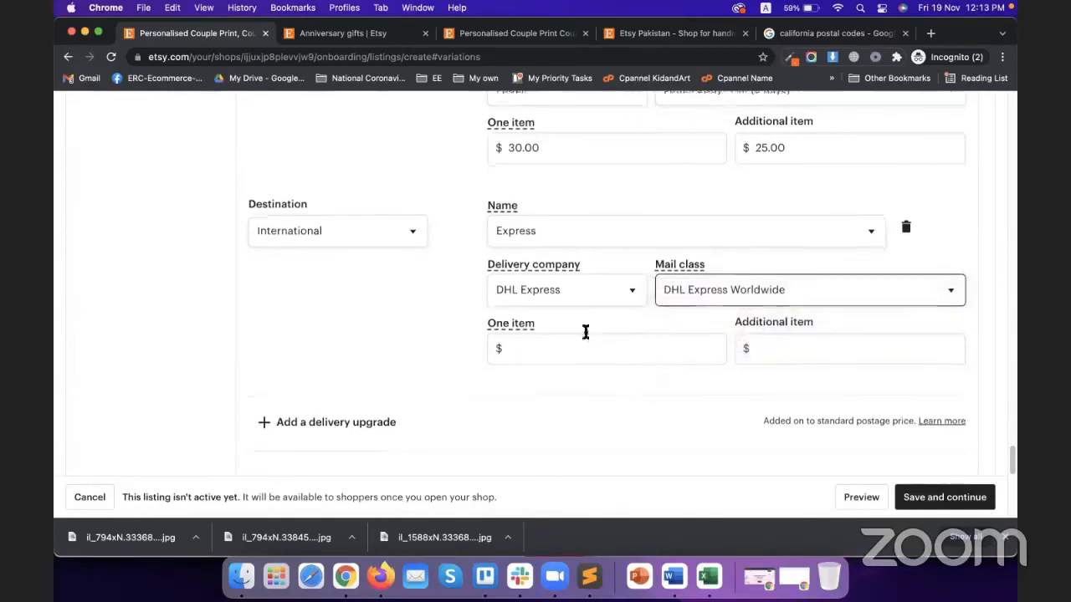
Price the Express upgrade at $45.00 for one item and $30.00 per additional item
scroll(568, 334, "down", 1)
left_click(548, 336)
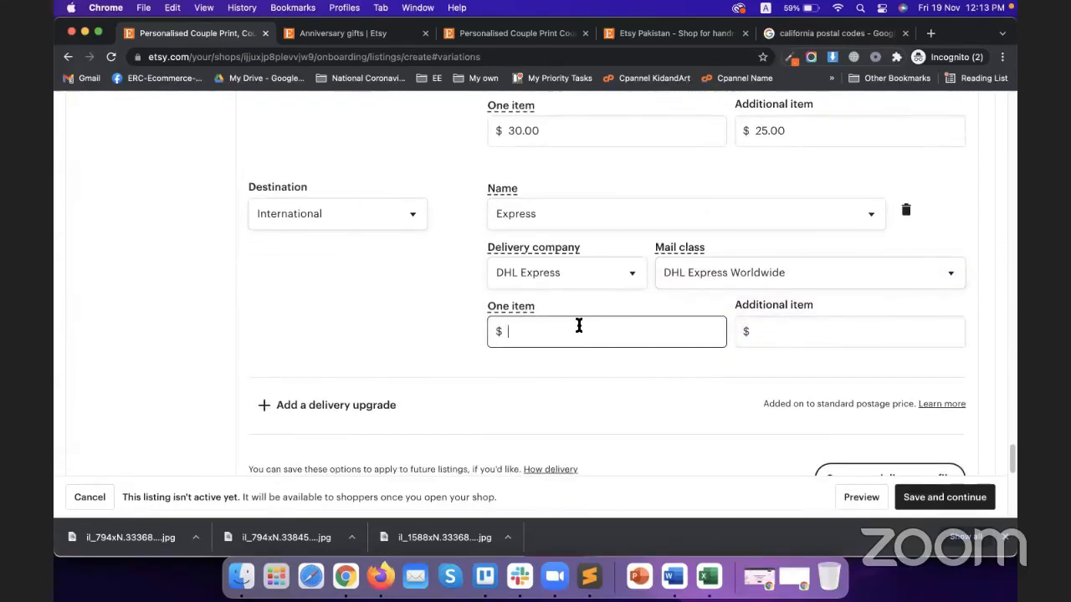
type("45")
key("Tab")
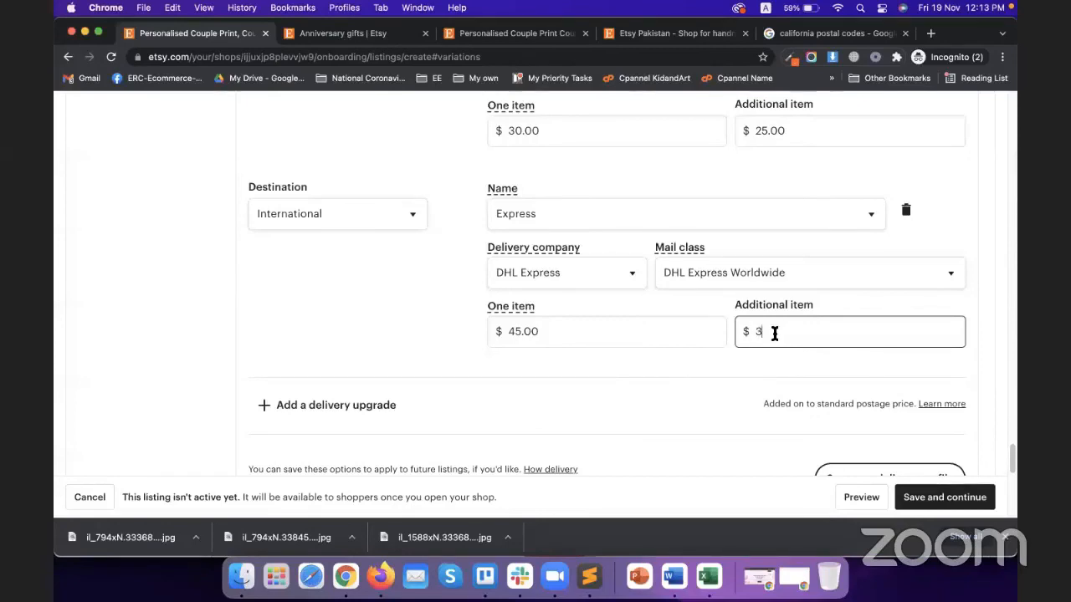
left_click(705, 381)
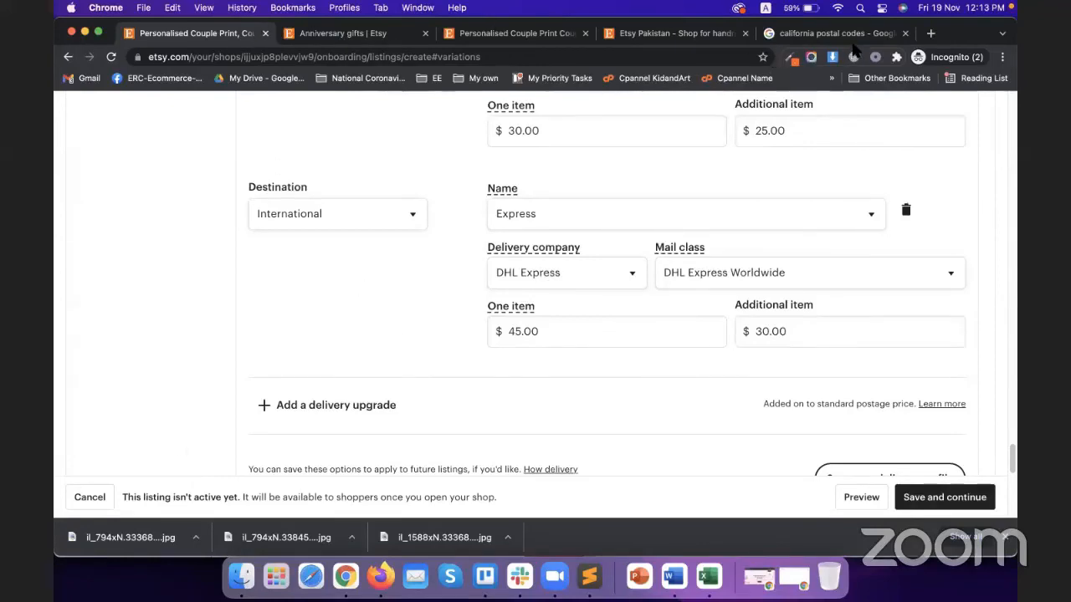
Leave the customs tariff number blank and Save and continue the couple print listing
scroll(471, 294, "down", 4)
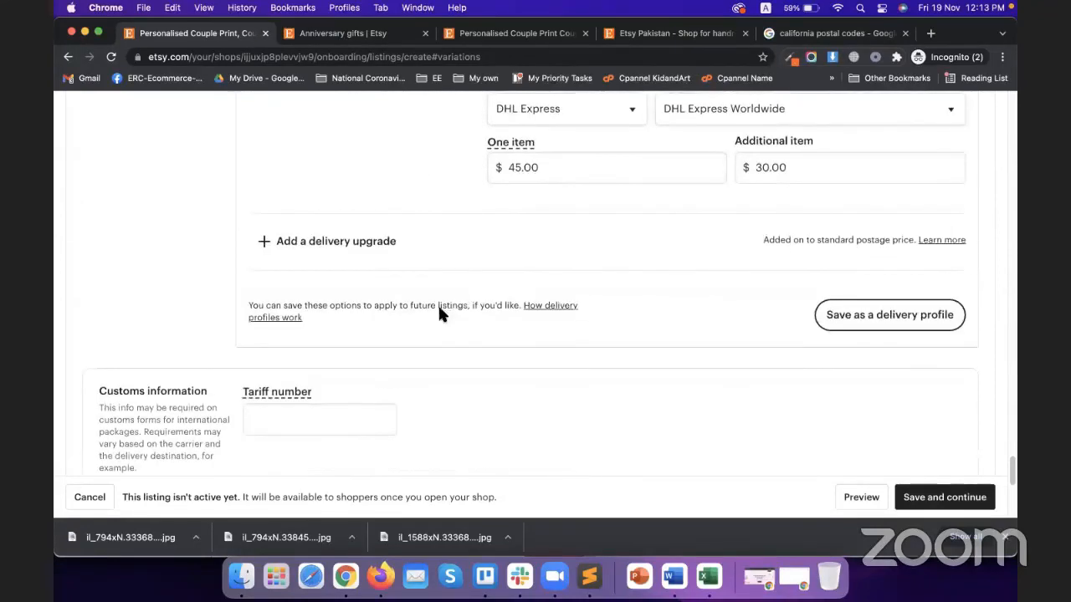
scroll(428, 316, "down", 1)
scroll(409, 364, "down", 3)
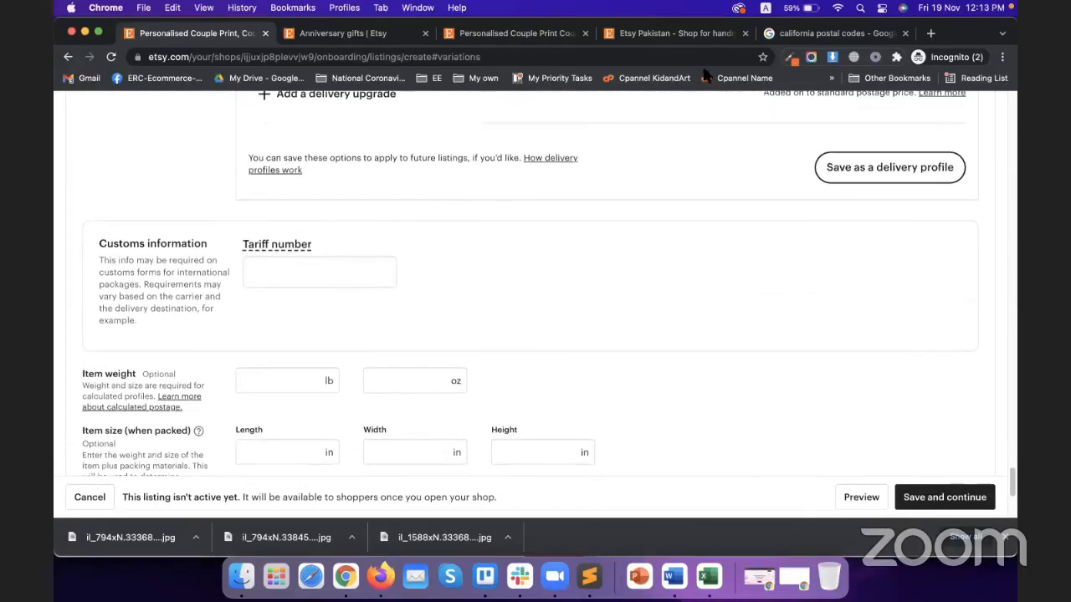
left_click(273, 248)
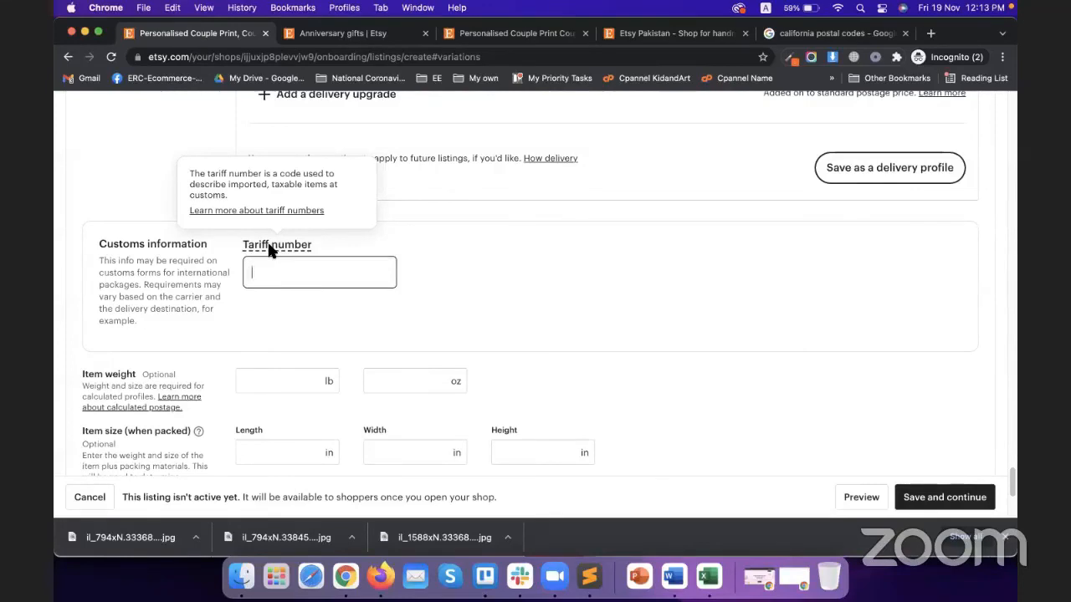
left_click(93, 307)
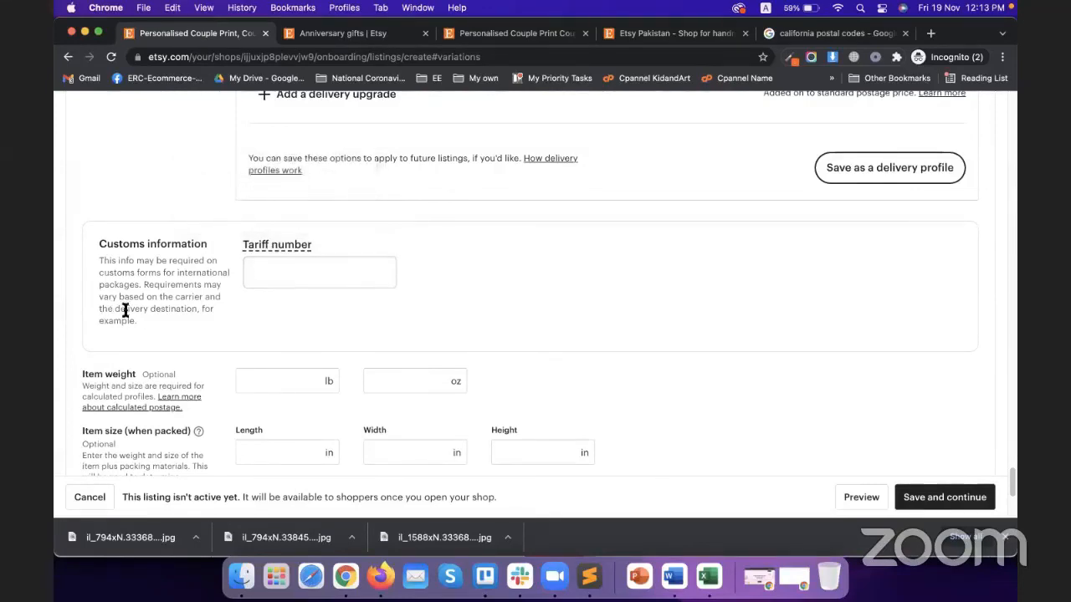
scroll(139, 315, "down", 1)
scroll(160, 326, "down", 5)
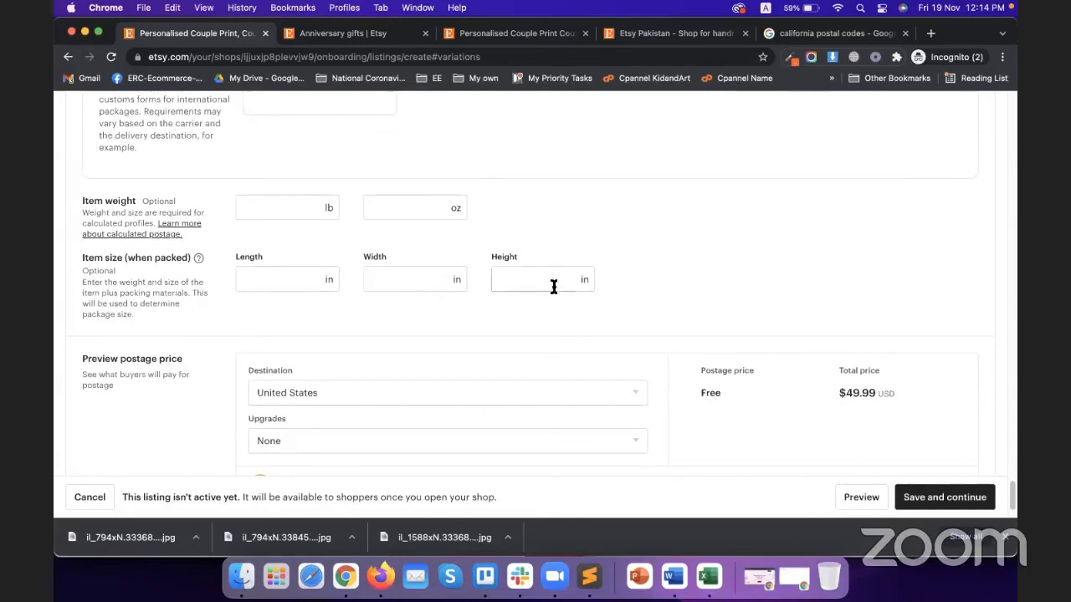
scroll(110, 354, "down", 2)
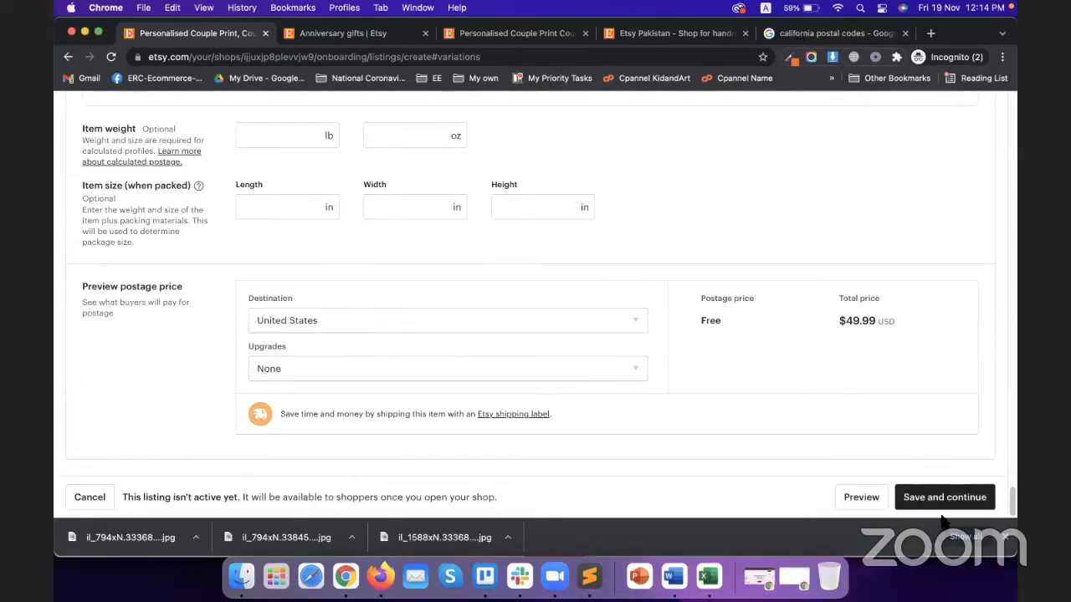
left_click(946, 500)
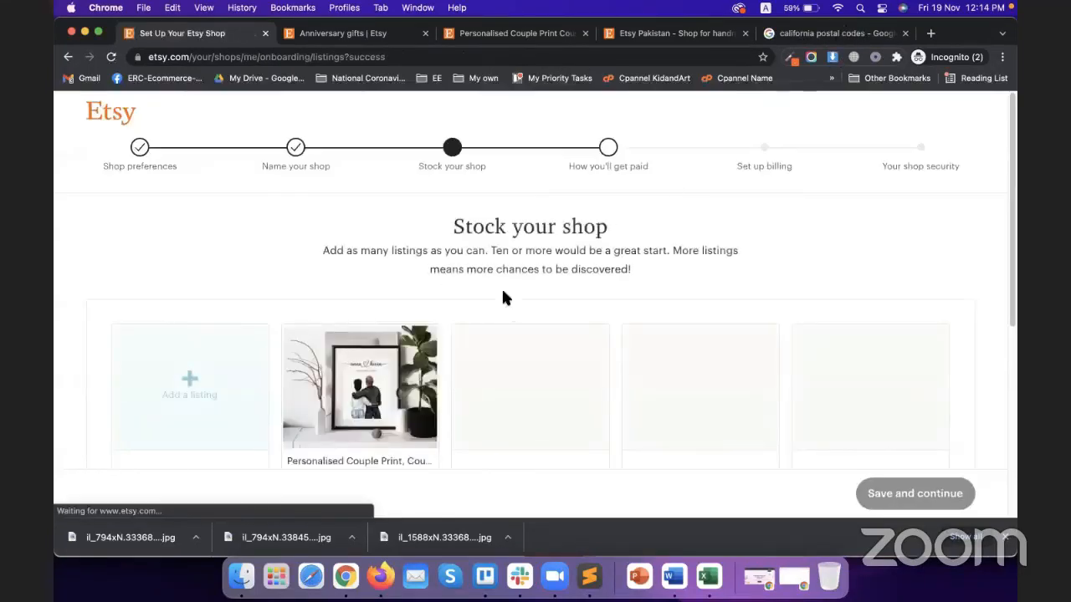
Close Chrome's downloads bar and go to the 'How you'll get paid' setup step
scroll(414, 270, "down", 3)
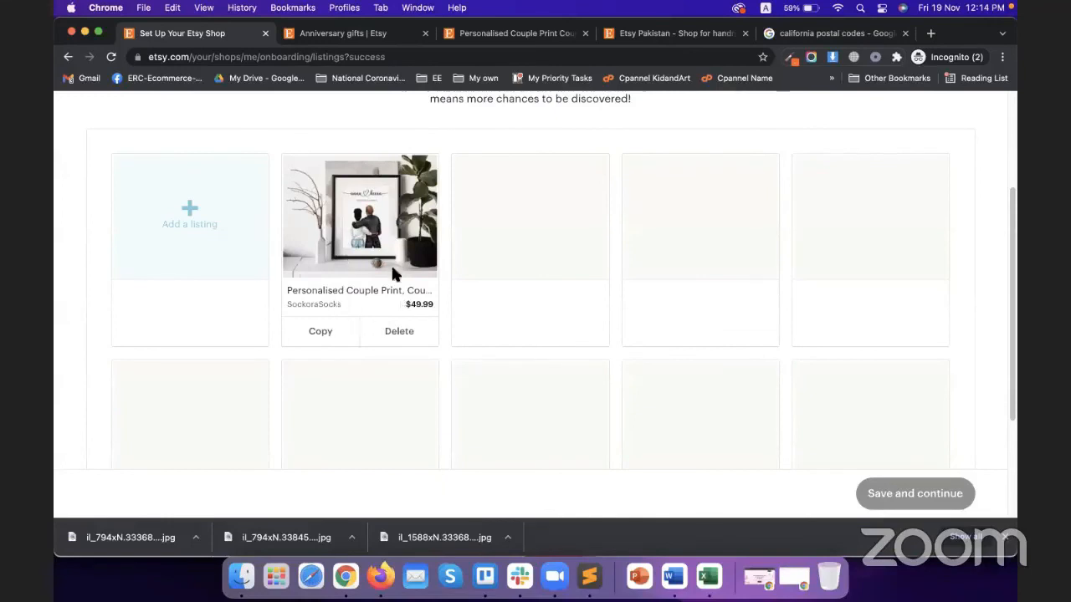
scroll(411, 319, "up", 3)
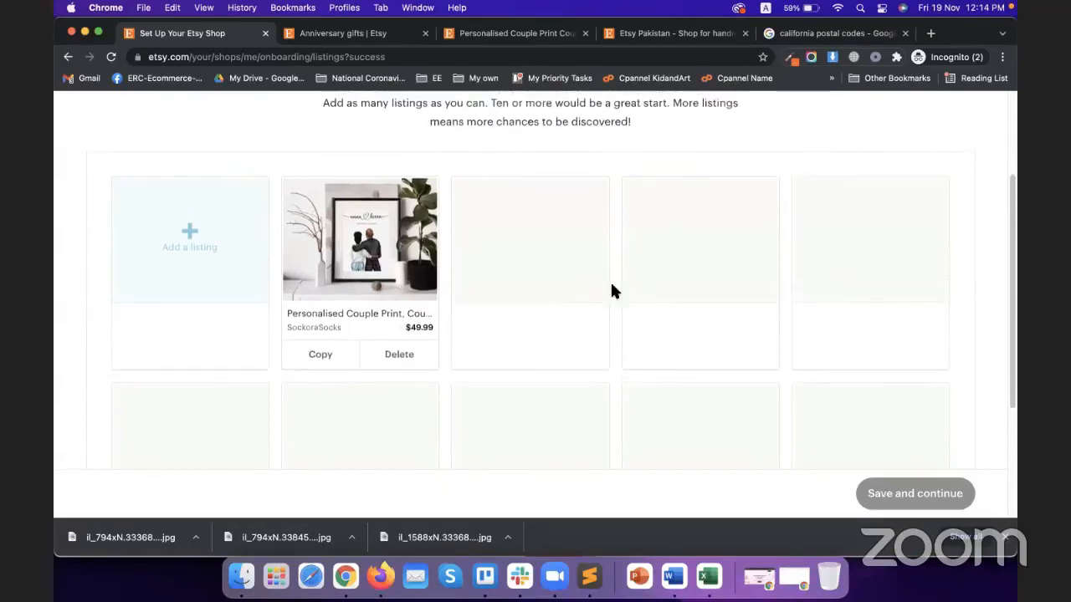
scroll(153, 317, "down", 1)
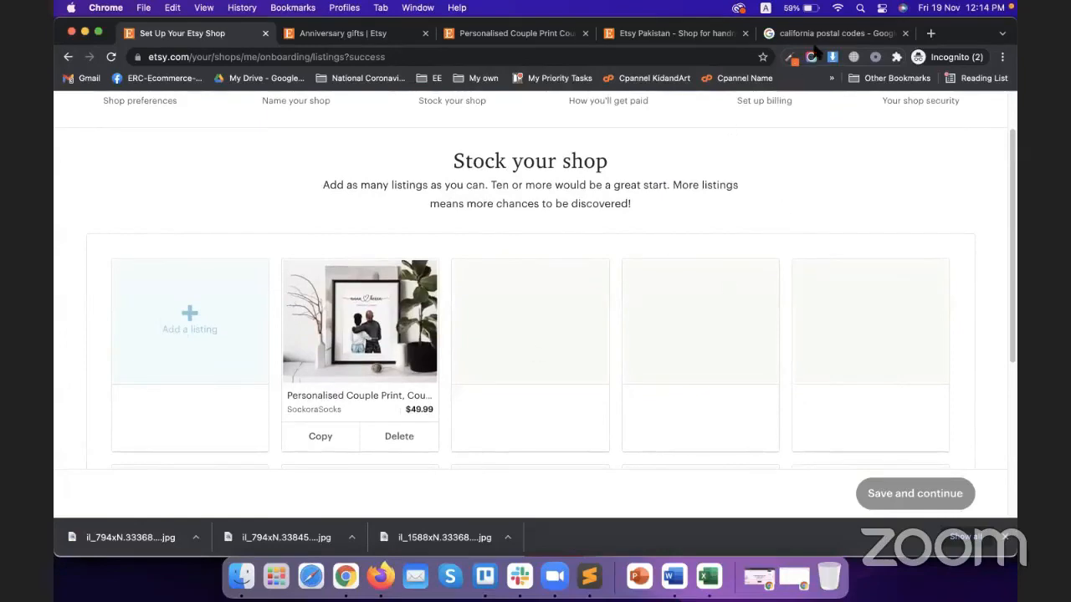
scroll(636, 326, "up", 2)
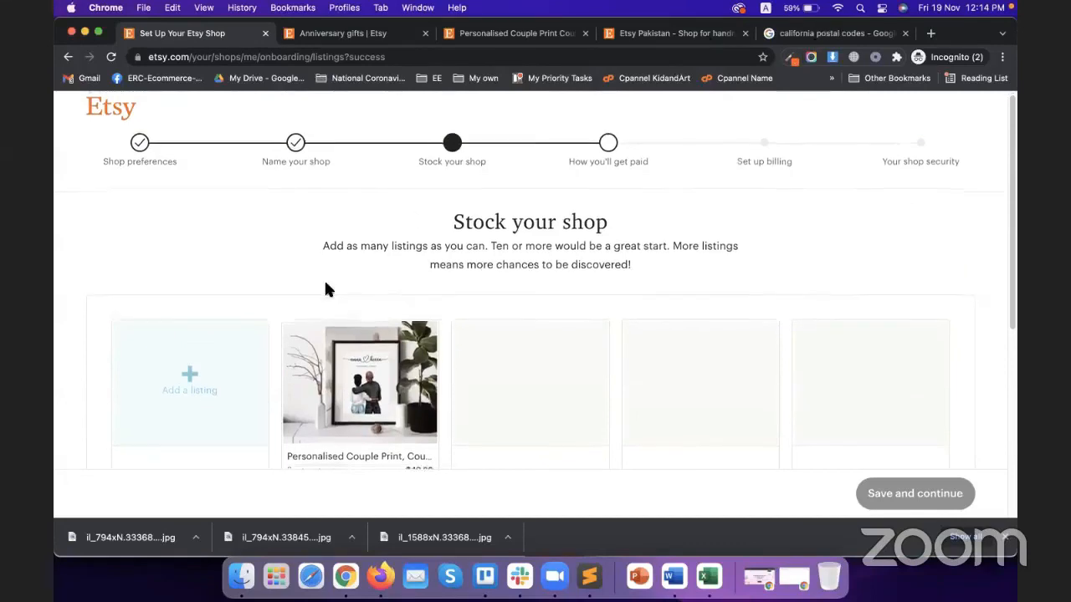
scroll(327, 284, "down", 2)
scroll(338, 321, "down", 5)
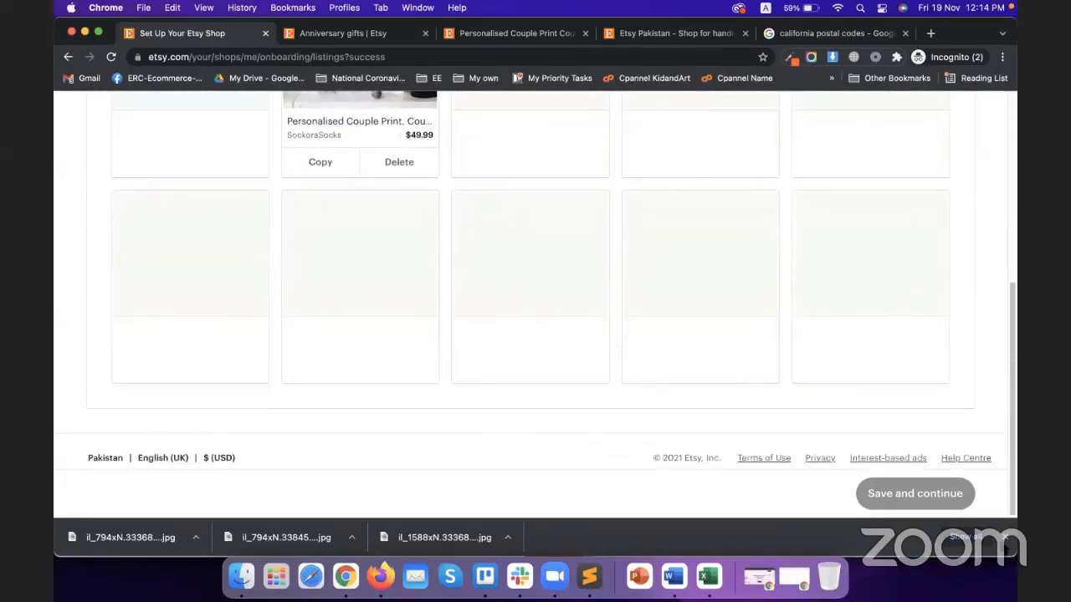
left_click(1004, 538)
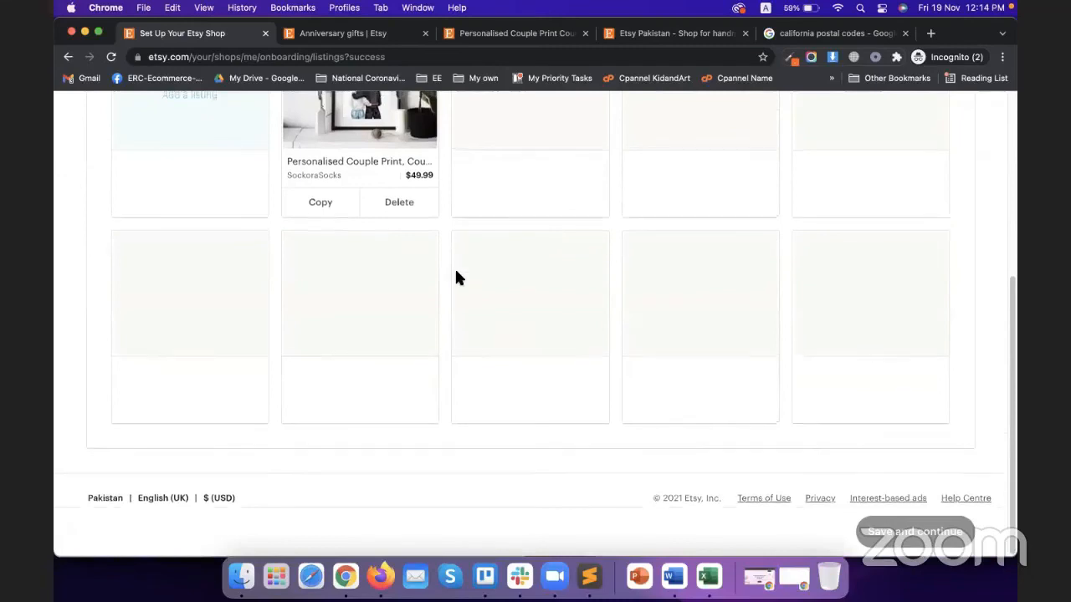
scroll(456, 278, "up", 5)
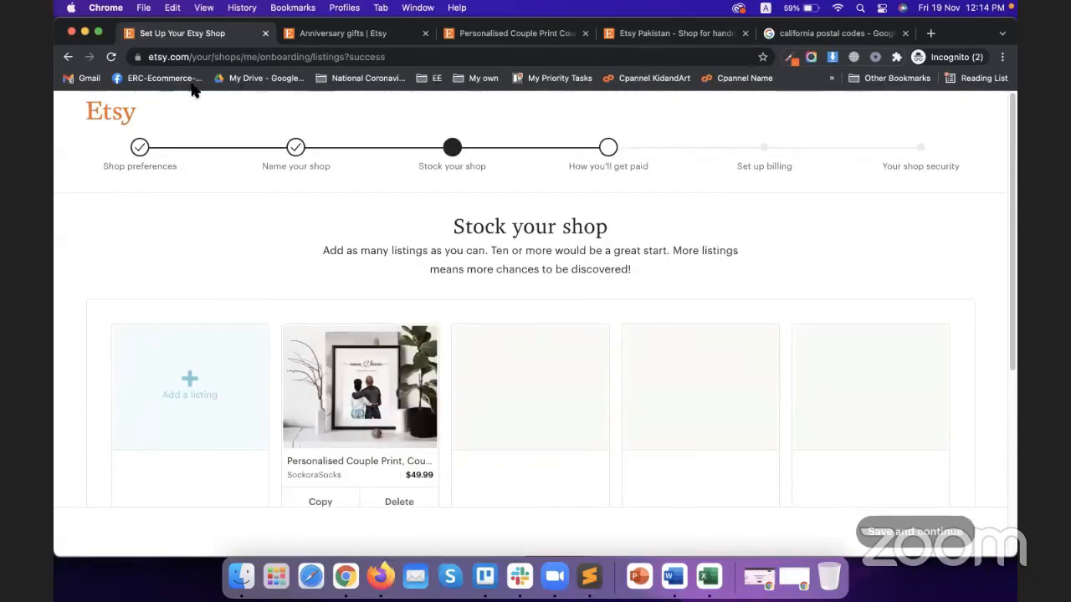
left_click(608, 164)
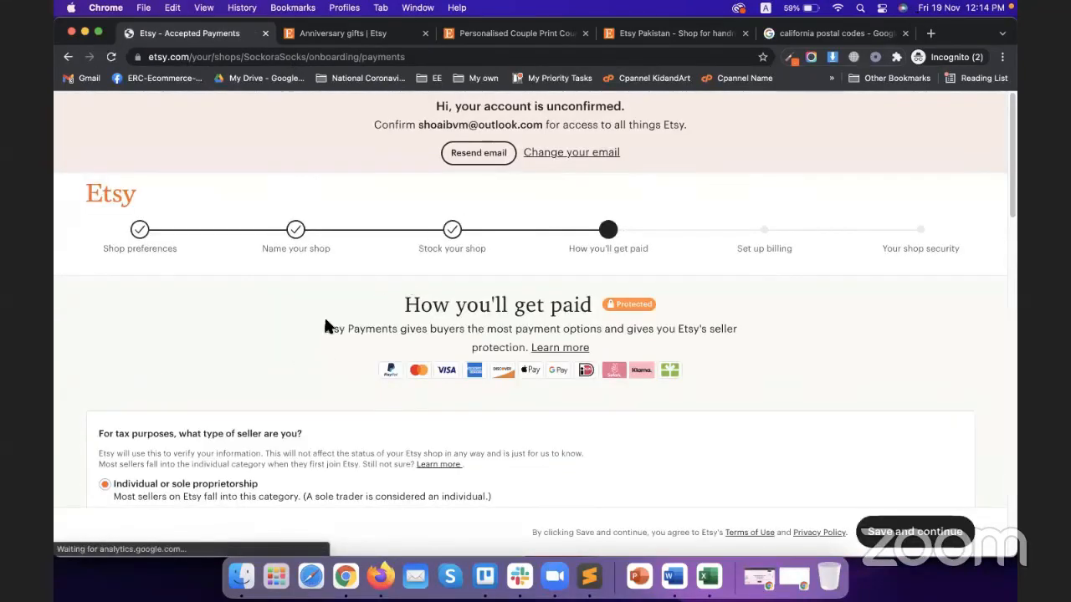
Set the seller type back to Individual or sole proprietorship after trying incorporated business
scroll(326, 326, "down", 3)
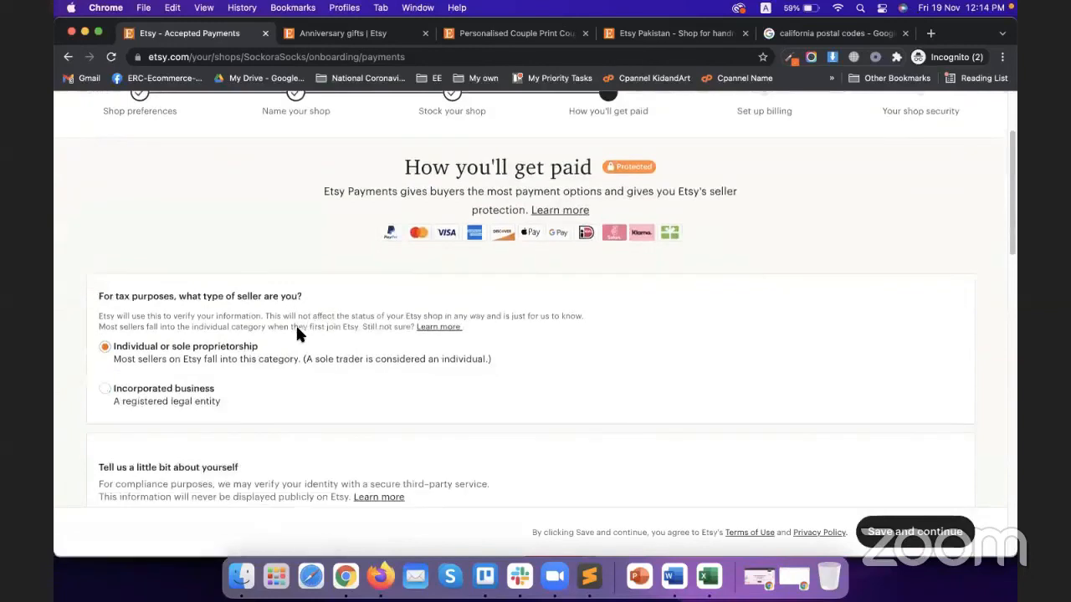
left_click(170, 389)
left_click(180, 341)
scroll(447, 345, "down", 1)
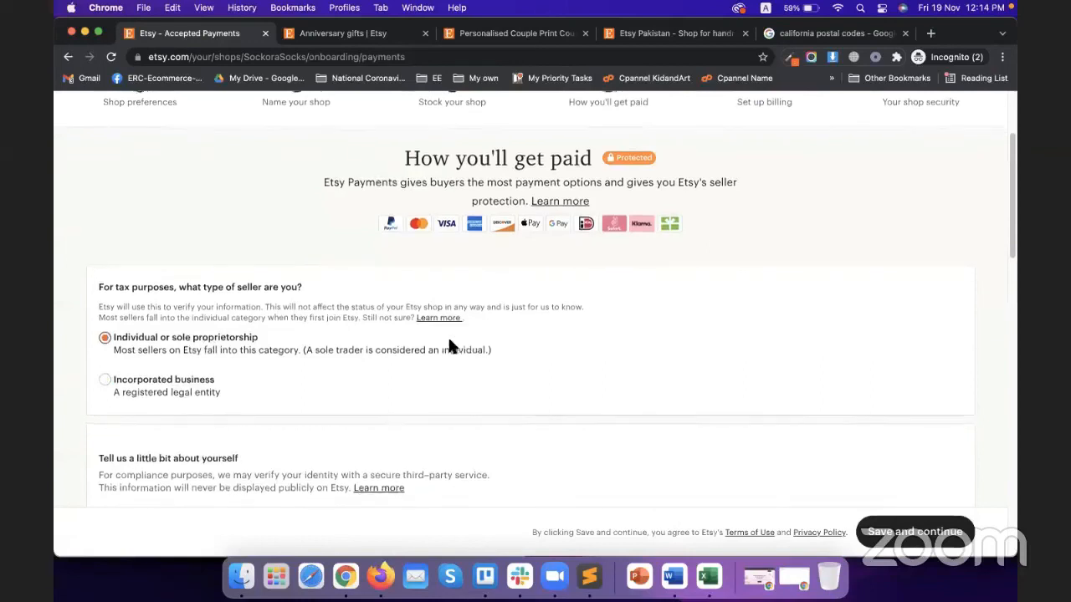
scroll(251, 376, "down", 2)
scroll(177, 400, "down", 5)
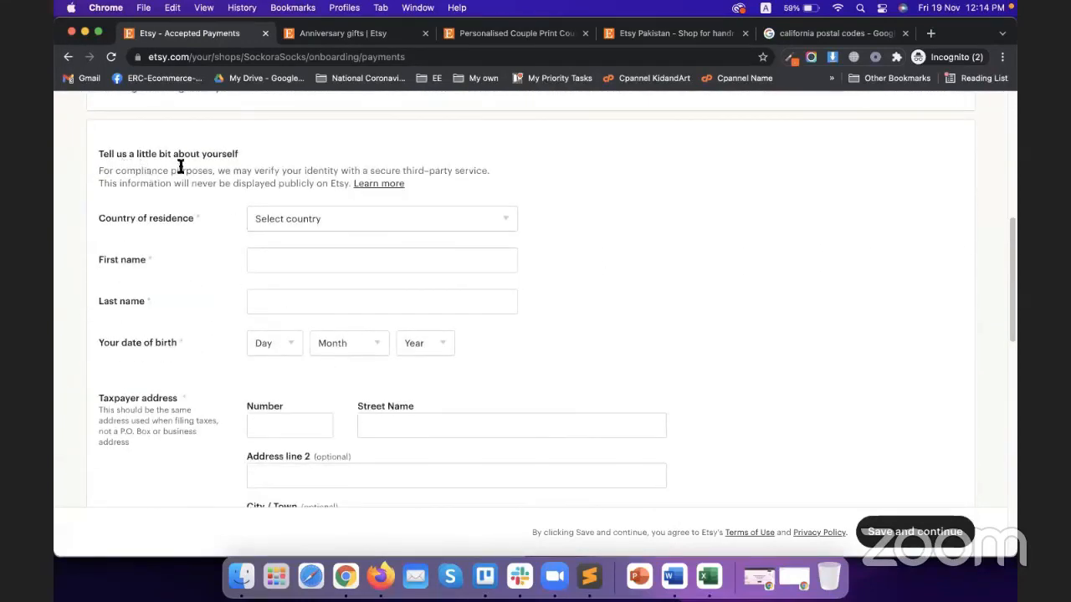
Browse the Country of residence list without choosing, then scroll to the bank location question
left_click(329, 222)
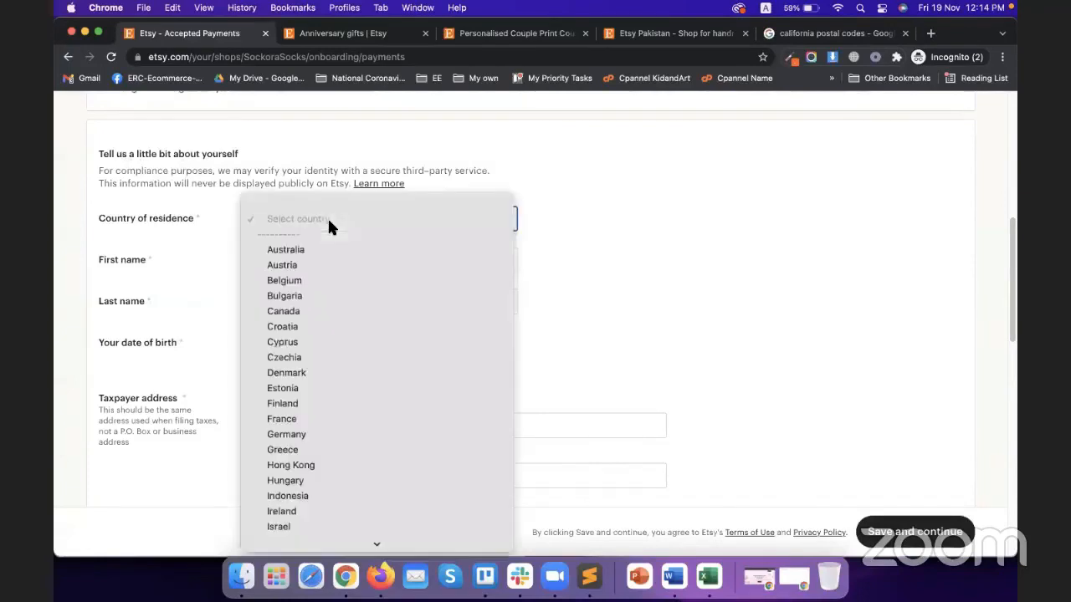
scroll(346, 299, "down", 3)
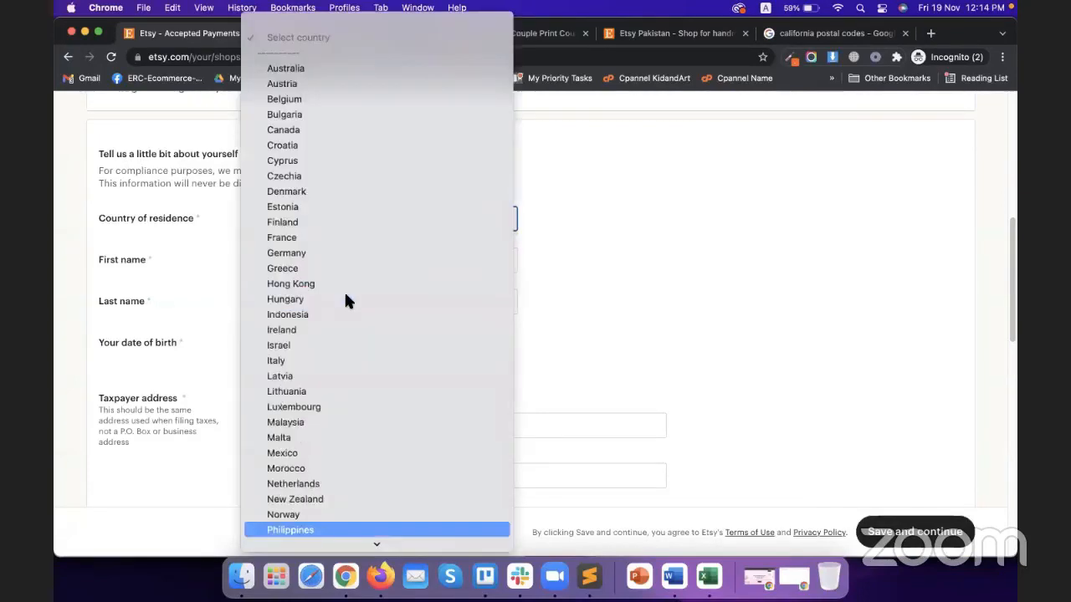
scroll(354, 385, "down", 3)
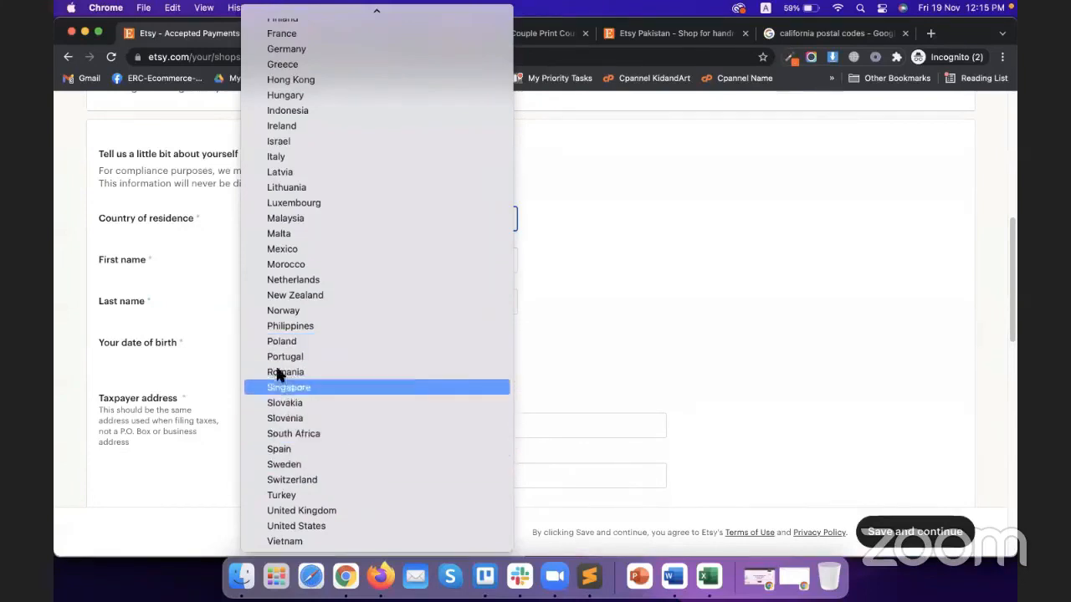
left_click(164, 276)
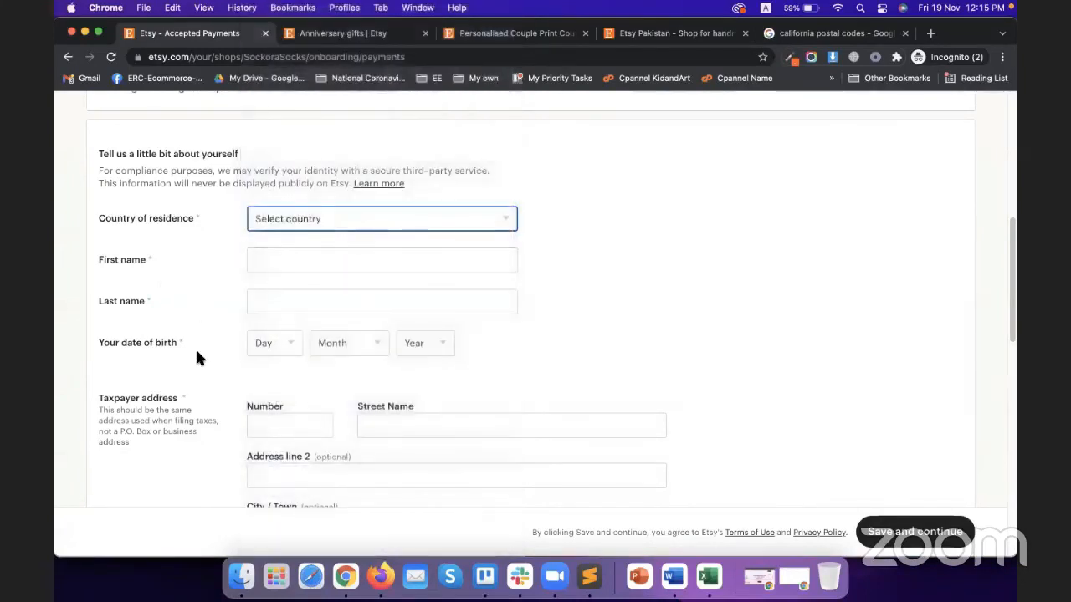
scroll(191, 360, "down", 3)
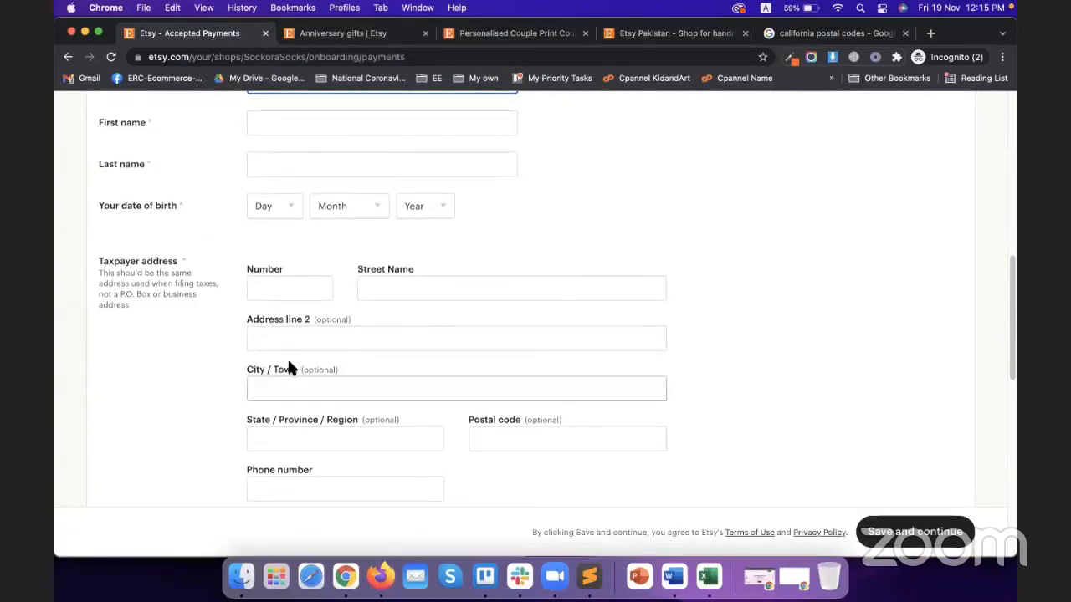
scroll(230, 372, "up", 1)
scroll(209, 381, "up", 2)
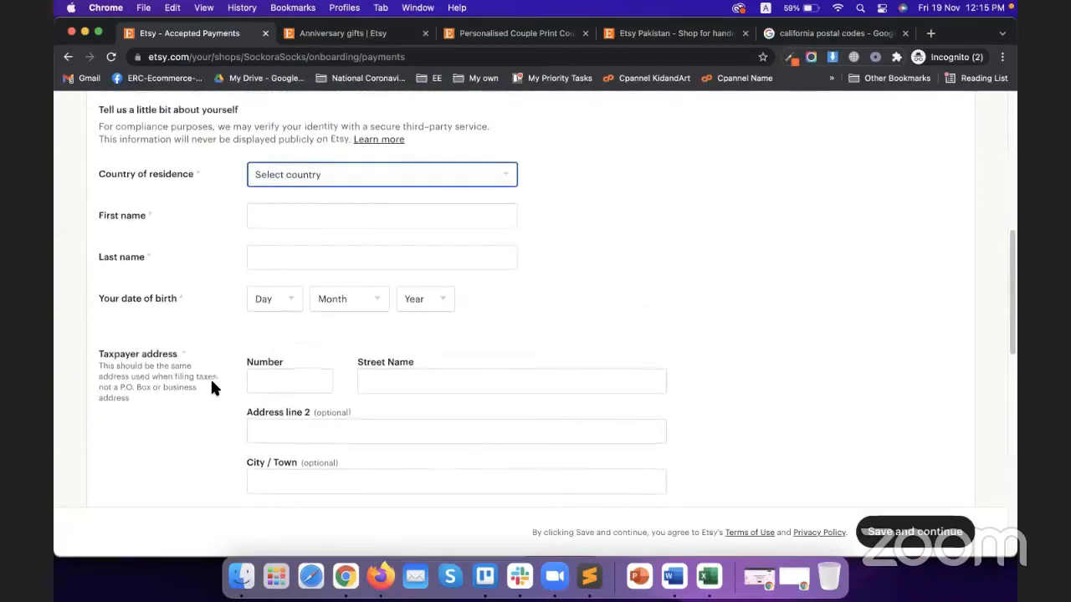
scroll(211, 376, "down", 4)
scroll(215, 378, "down", 3)
scroll(361, 391, "up", 6)
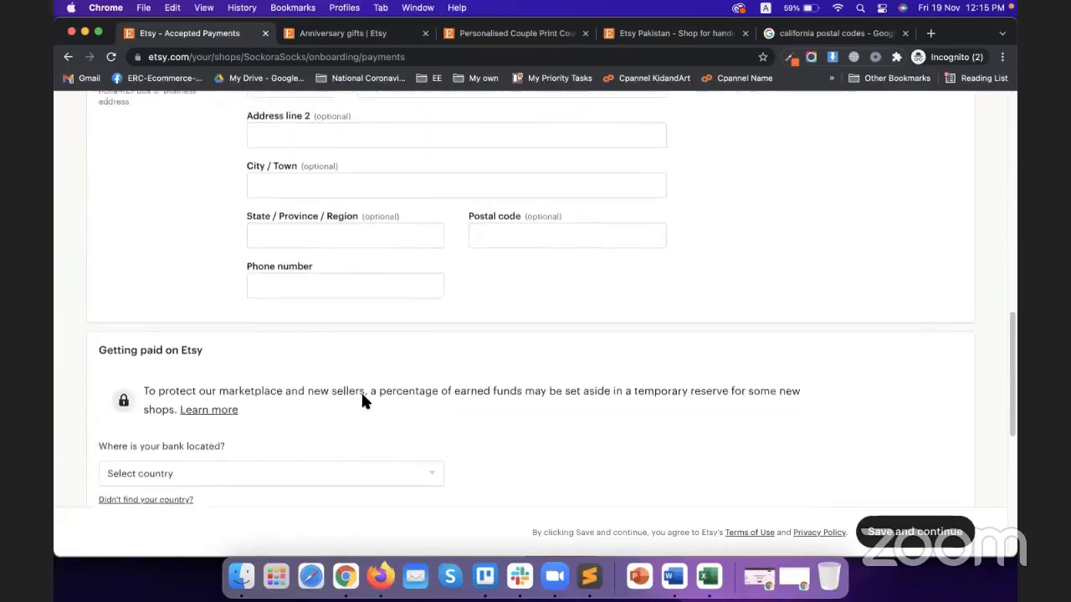
scroll(312, 352, "down", 8)
scroll(285, 387, "down", 3)
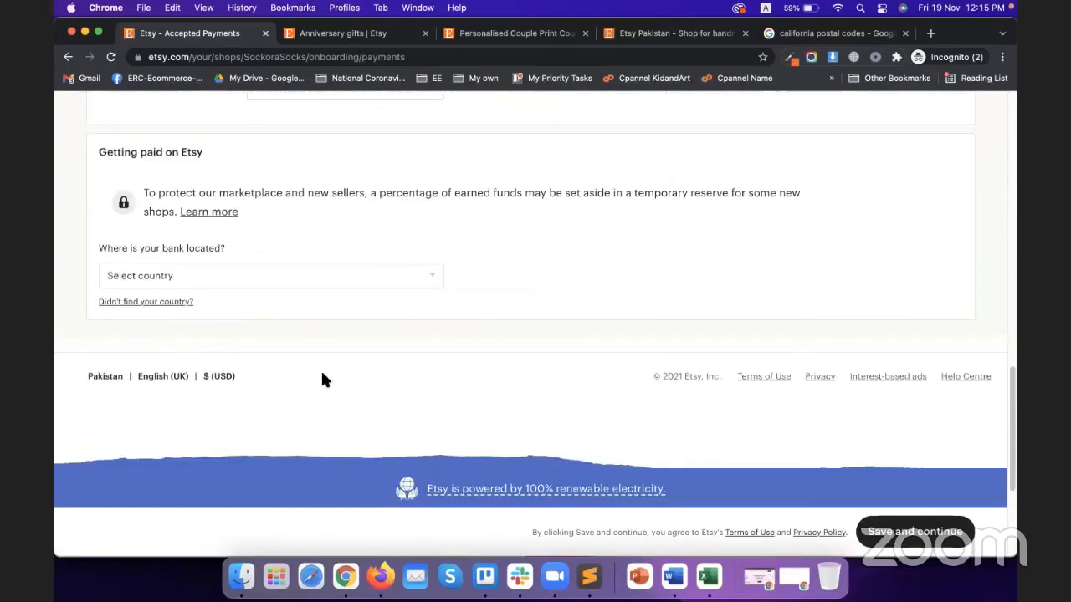
scroll(394, 389, "up", 1)
left_click(359, 318)
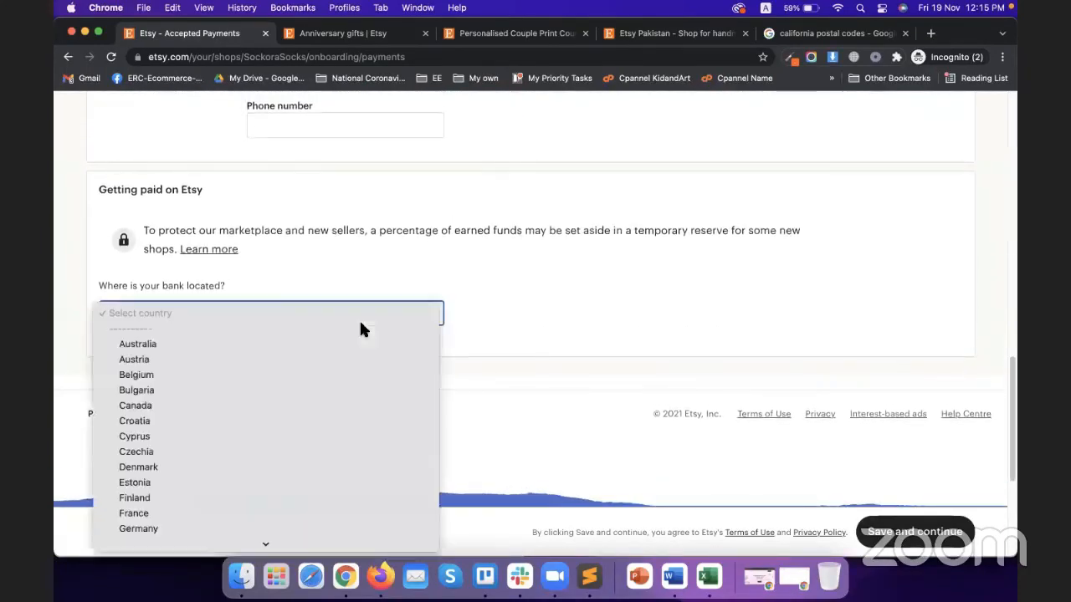
key("p")
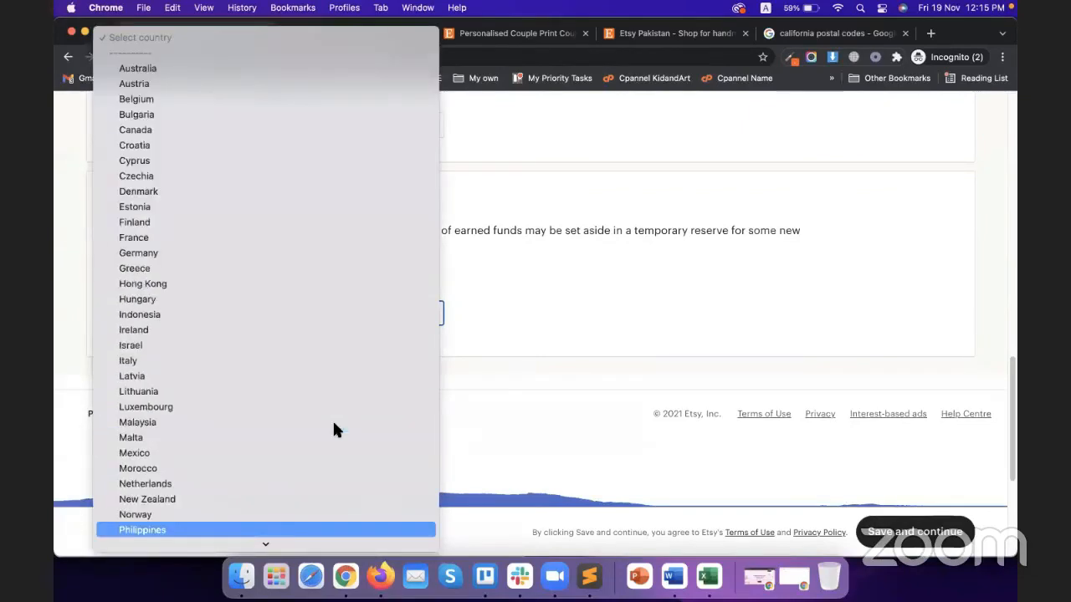
left_click(65, 310)
scroll(327, 373, "up", 10)
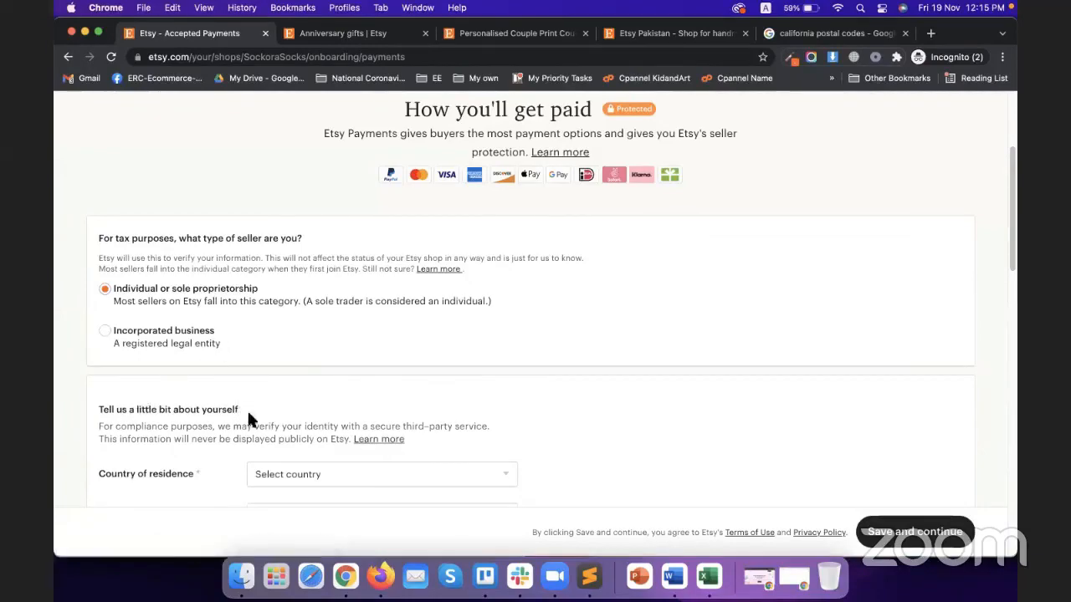
scroll(273, 414, "down", 1)
scroll(274, 414, "down", 5)
left_click(324, 174)
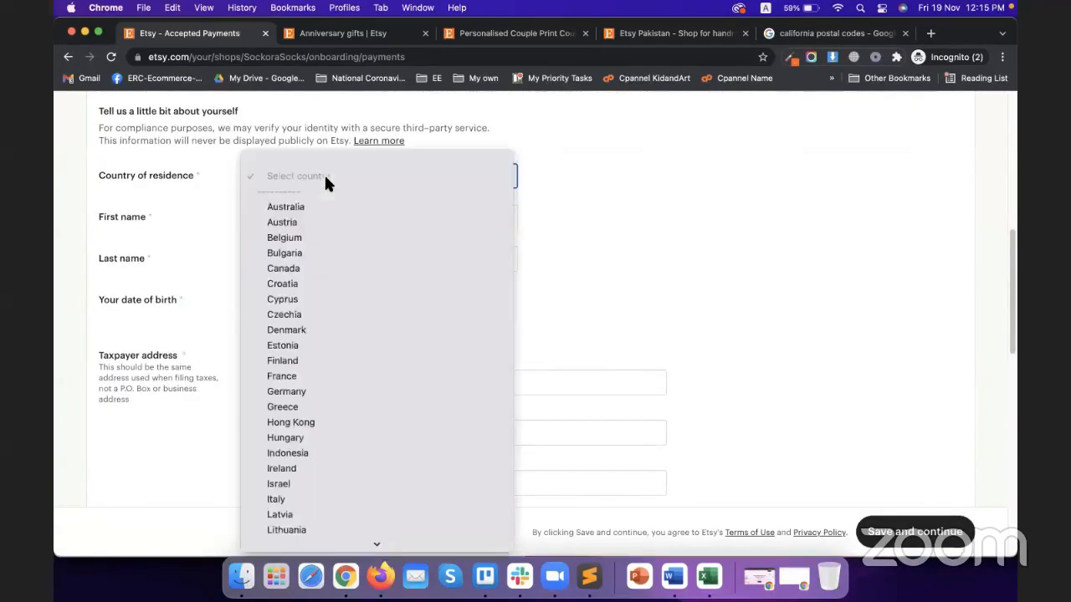
scroll(379, 334, "down", 10)
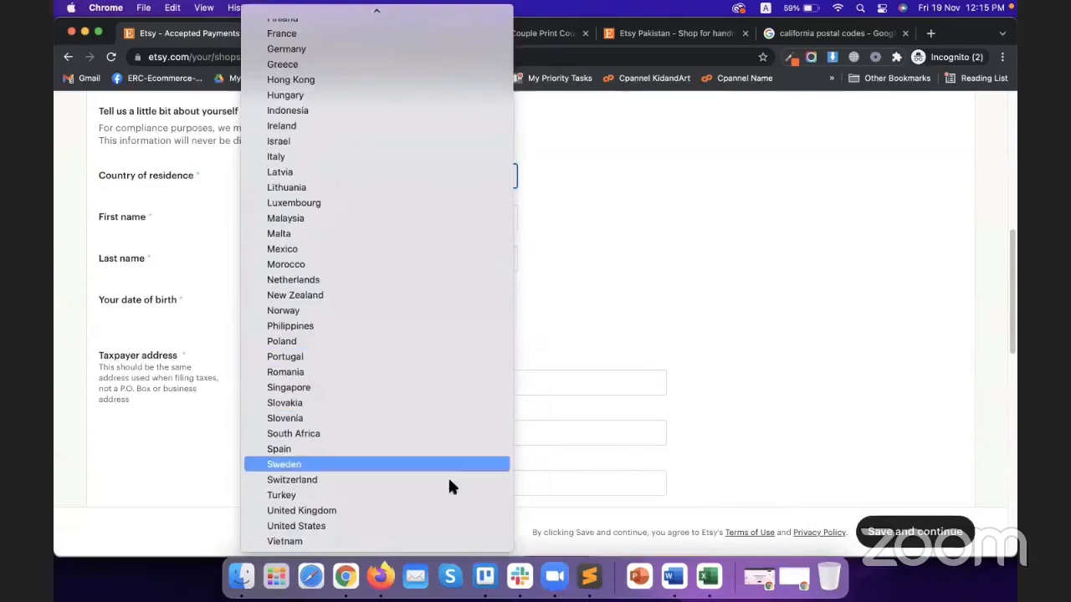
scroll(431, 489, "up", 6)
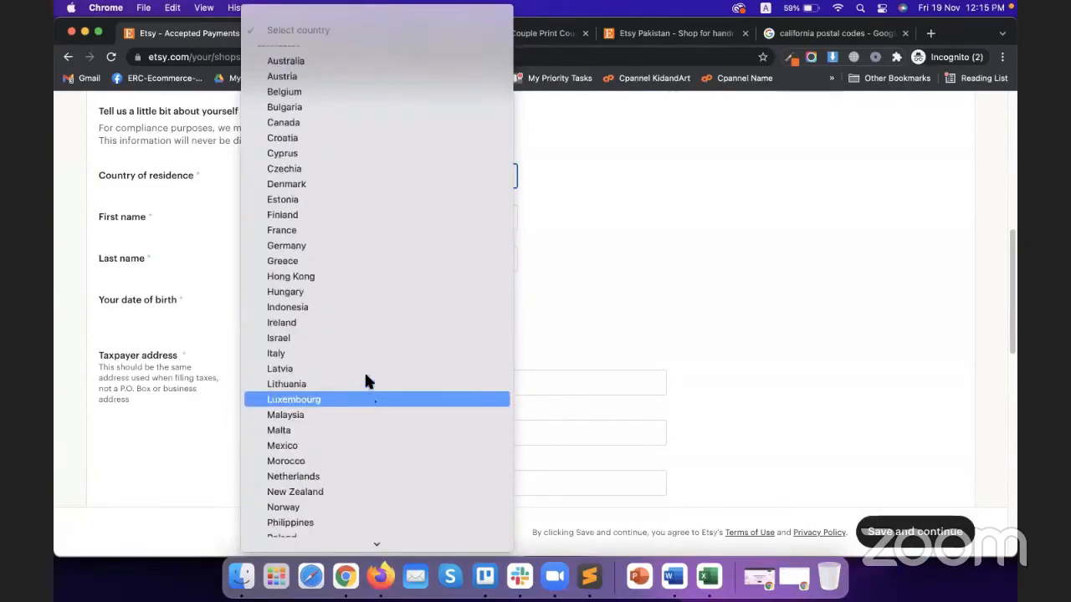
left_click(657, 276)
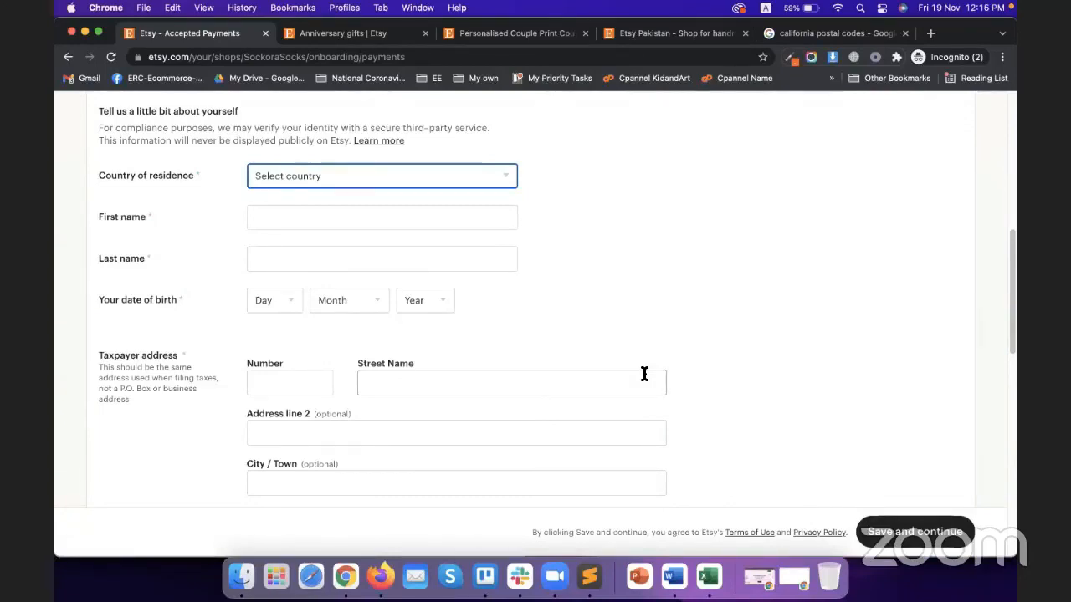
scroll(644, 374, "down", 1)
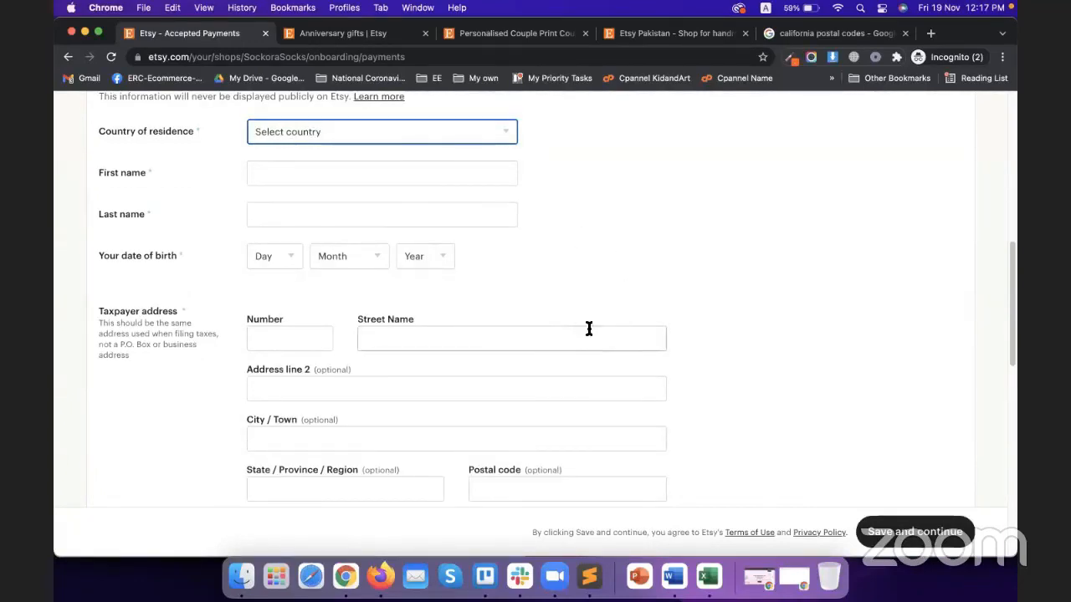
scroll(588, 327, "up", 8)
scroll(603, 316, "down", 10)
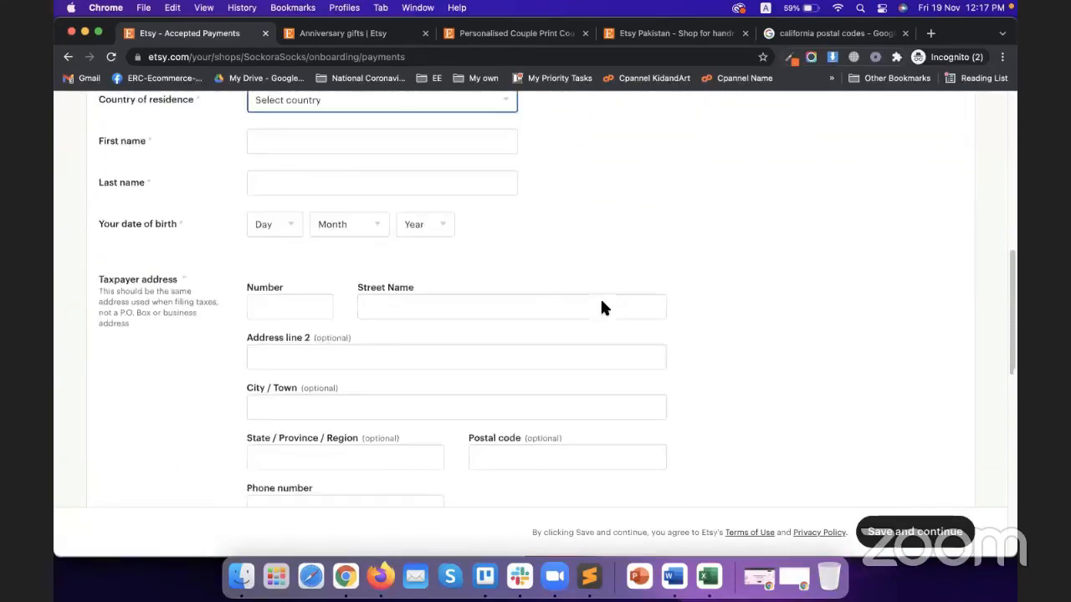
scroll(610, 311, "up", 12)
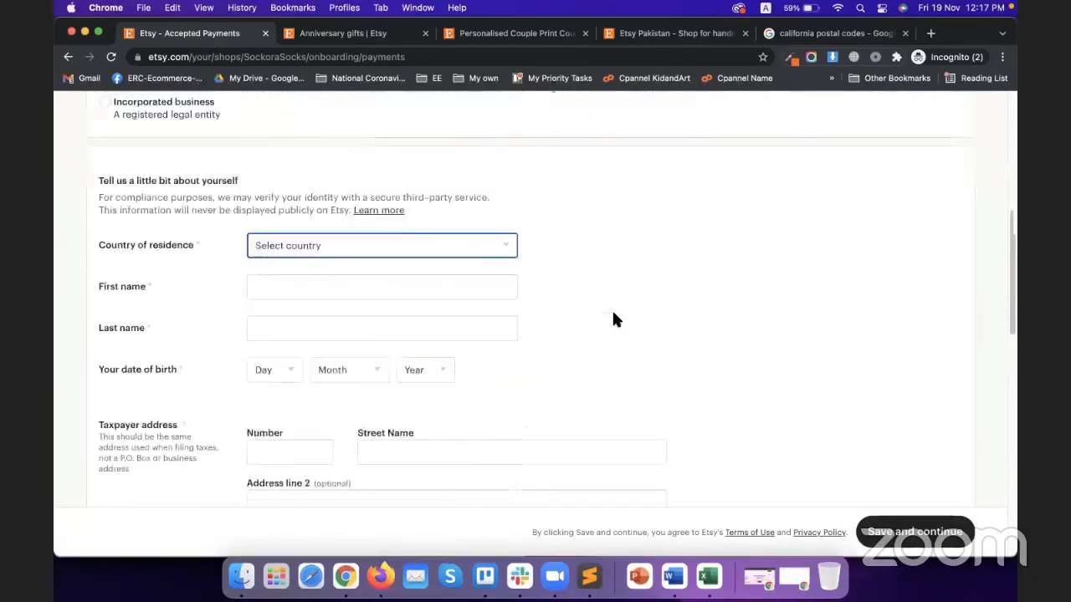